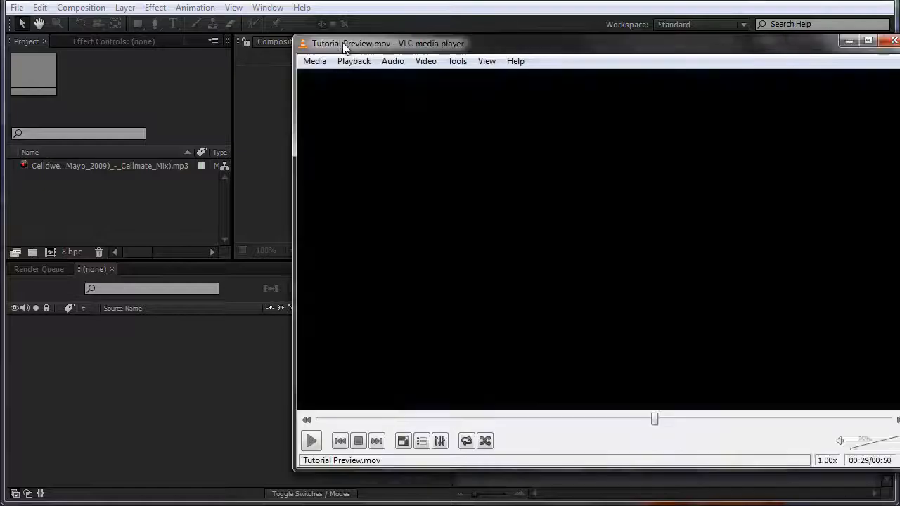
# Step: Play the tutorial preview in VLC with the volume raised, then drag the player off-screen
pyautogui.click(137, 437)
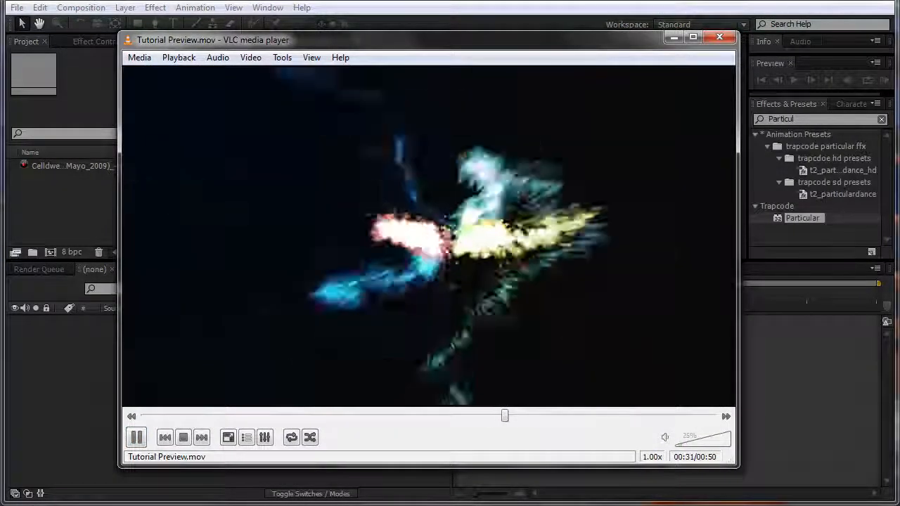
pyautogui.scroll(2, 308, 286)
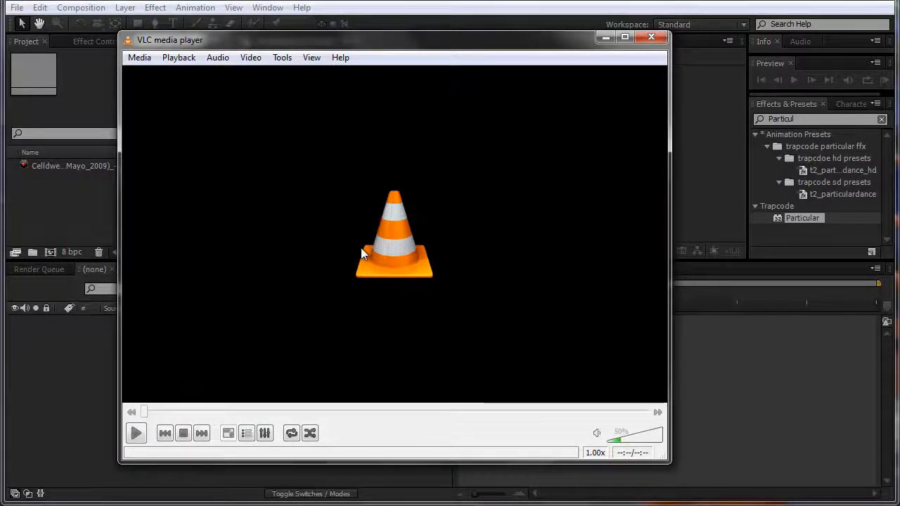
pyautogui.moveTo(146, 39); pyautogui.dragTo(899, 39)
# Step: Create Comp 1 using the NTSC D1 Widescreen Square Pixel preset with a 30-second duration
pyautogui.click(187, 201)
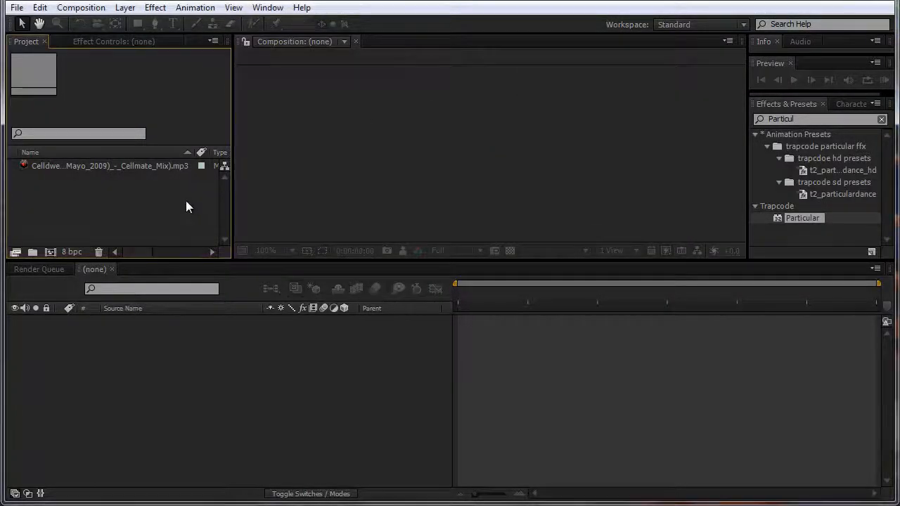
pyautogui.click(114, 164)
pyautogui.click(81, 8)
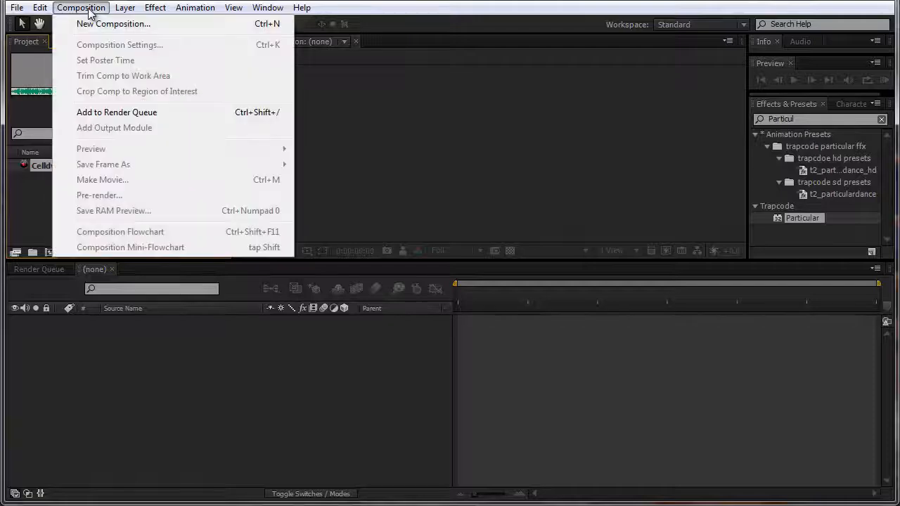
pyautogui.click(89, 24)
pyautogui.click(485, 119)
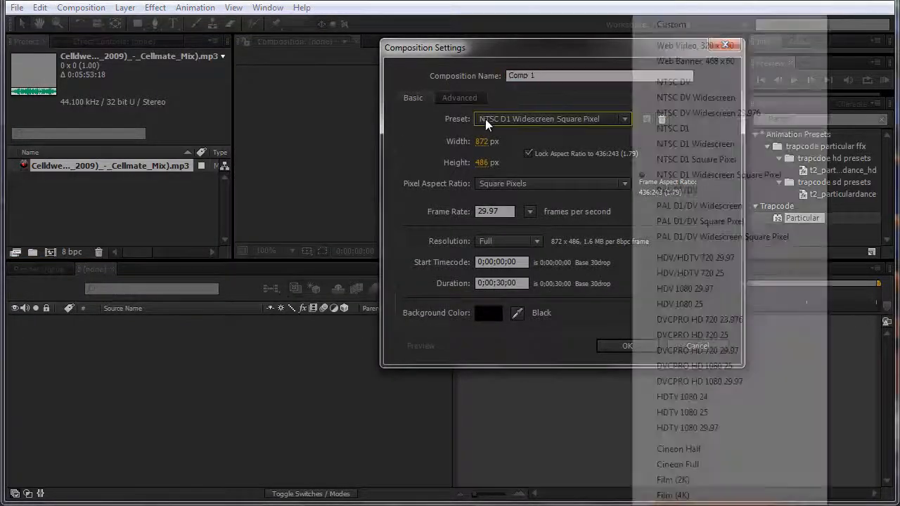
pyautogui.click(729, 175)
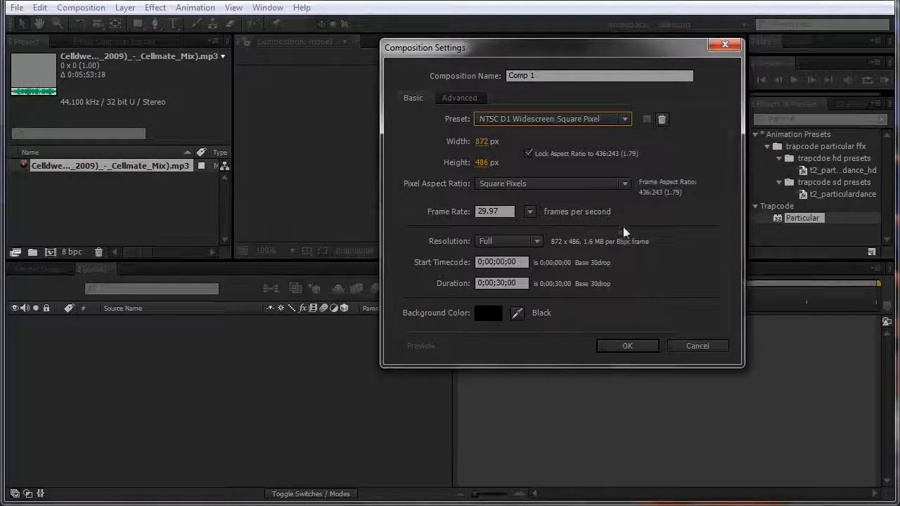
pyautogui.click(523, 283)
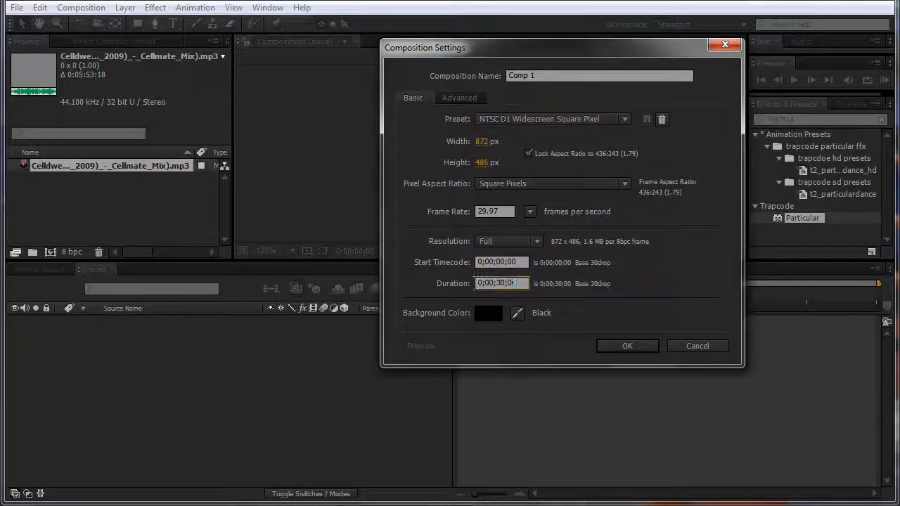
pyautogui.write('30,')
pyautogui.press('Return')
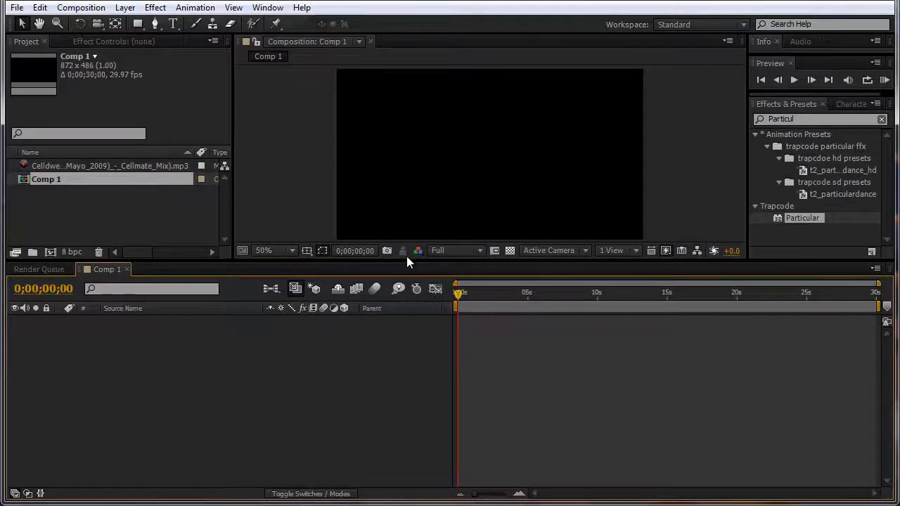
# Step: Enlarge the composition viewer and add the music track to Comp 1 as a layer
pyautogui.click(406, 256)
pyautogui.moveTo(407, 259); pyautogui.dragTo(436, 304)
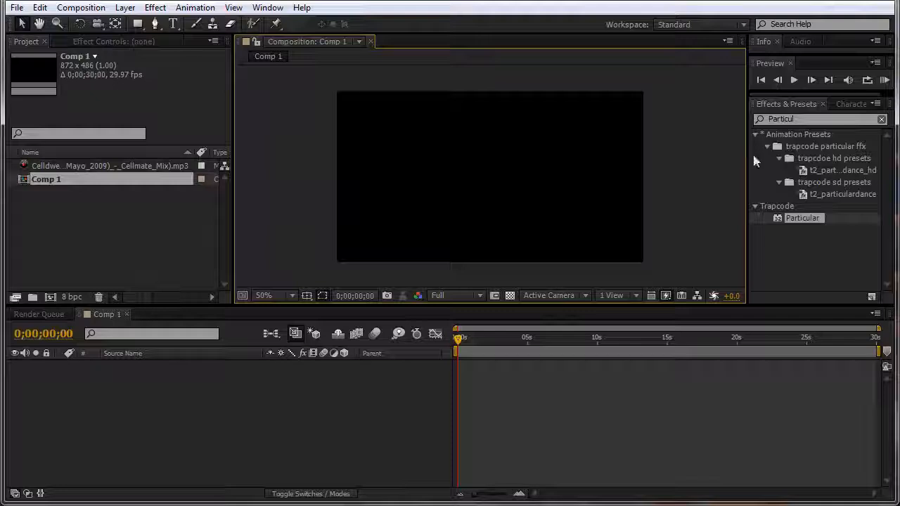
pyautogui.click(199, 215)
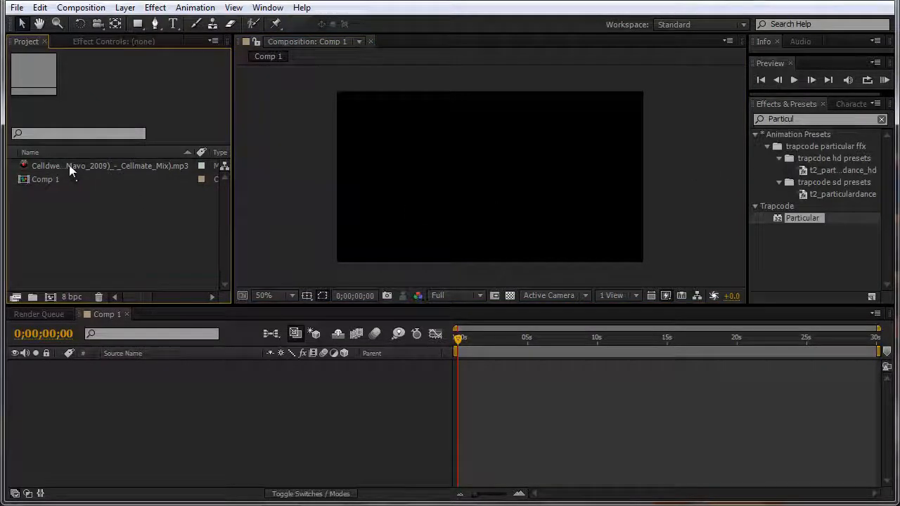
pyautogui.moveTo(69, 165); pyautogui.dragTo(104, 393)
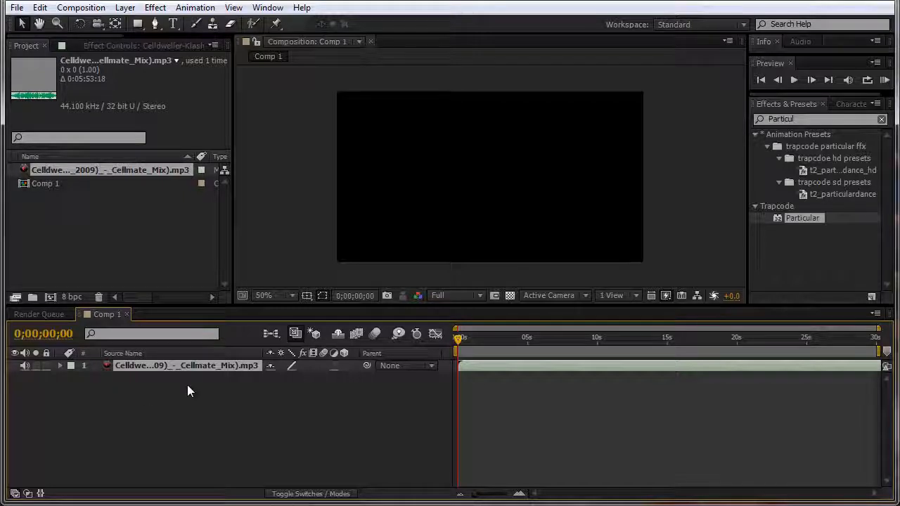
# Step: Apply Bass & Treble to the music layer with Bass -100 and Treble 75
pyautogui.moveTo(803, 119); pyautogui.dragTo(640, 118)
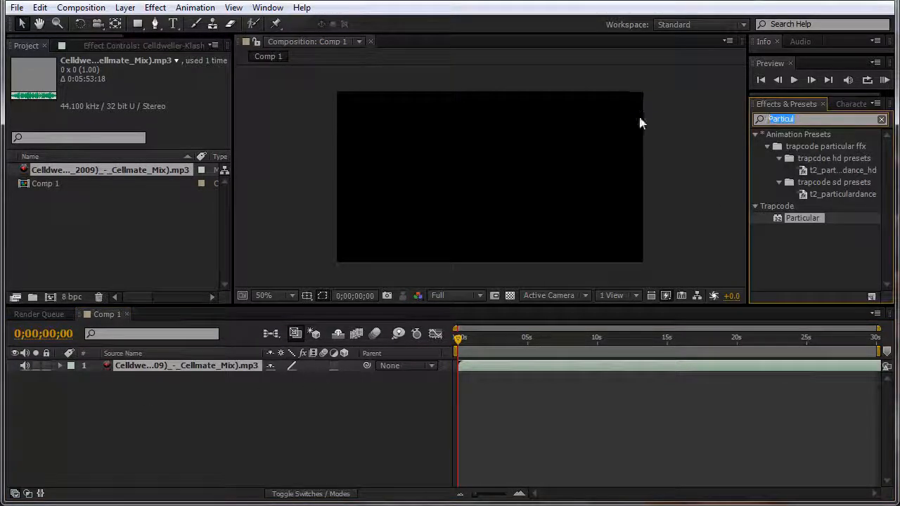
pyautogui.write('Bass')
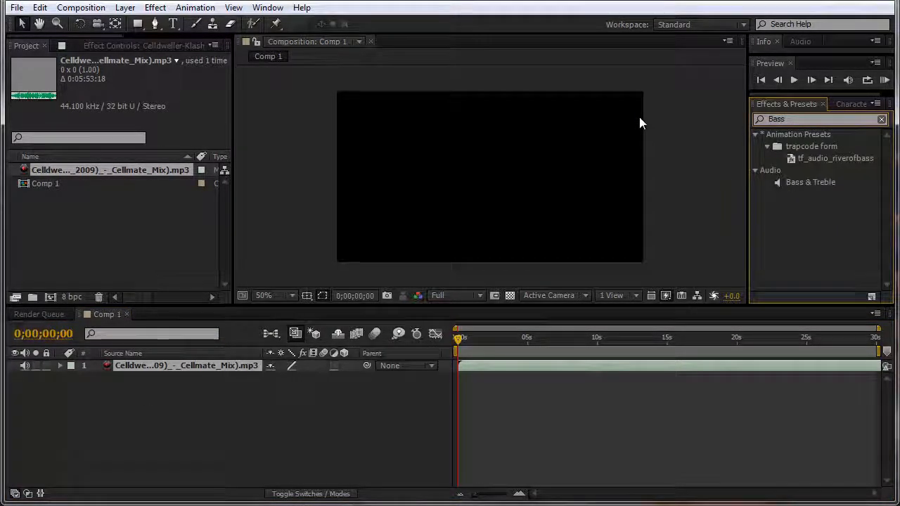
pyautogui.moveTo(809, 146); pyautogui.dragTo(147, 367)
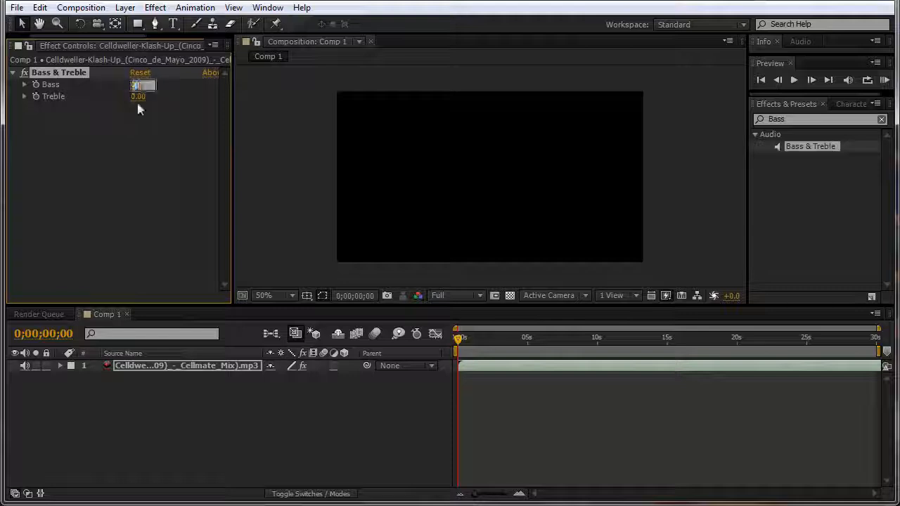
pyautogui.write('-100')
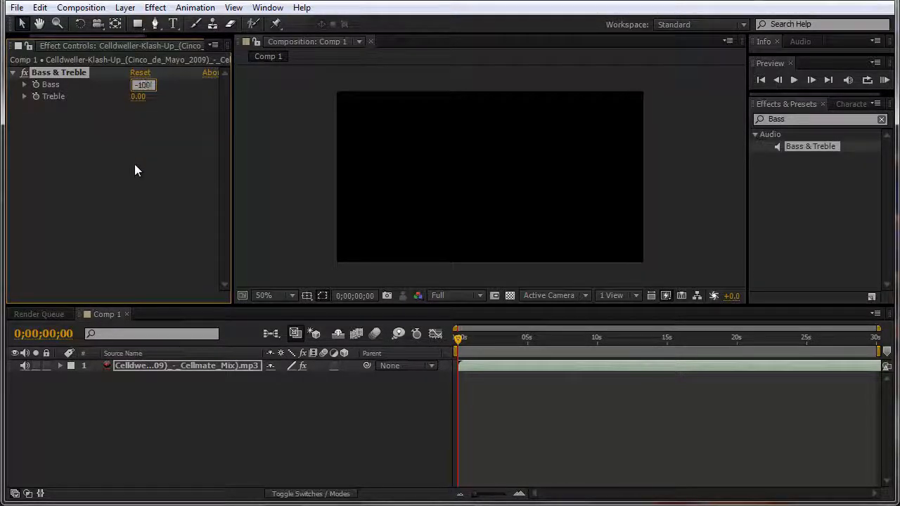
pyautogui.press('Tab')
pyautogui.write('75')
pyautogui.press('Return')
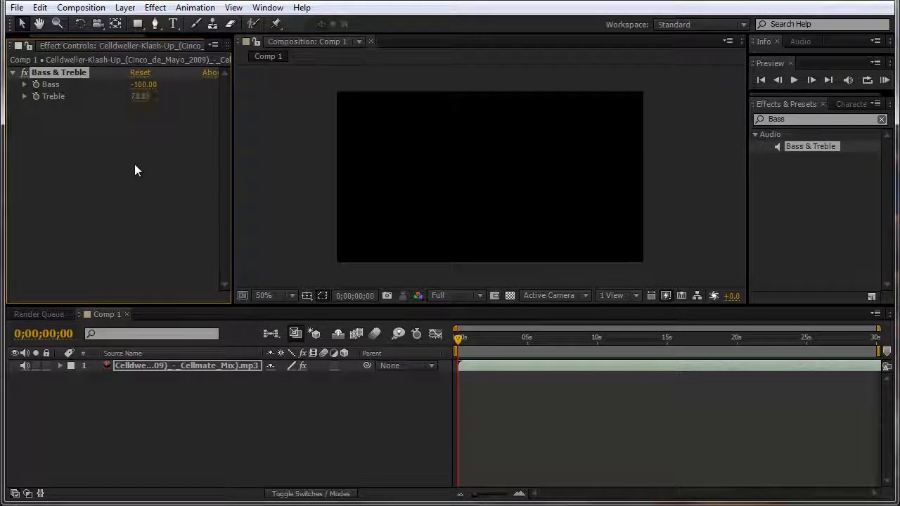
# Step: Convert the music layer's audio to keyframes and delete the Left and Right Channel effects
pyautogui.rightClick(146, 367)
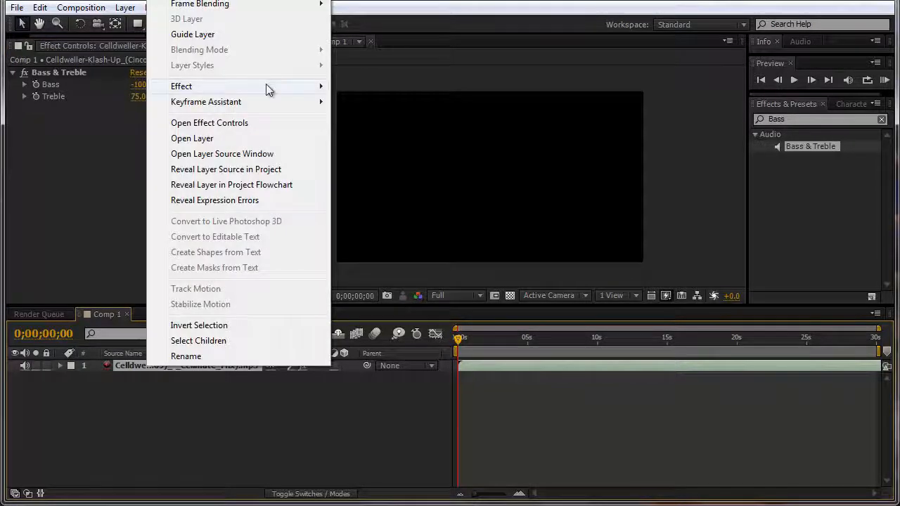
pyautogui.moveTo(267, 100)
pyautogui.click(375, 102)
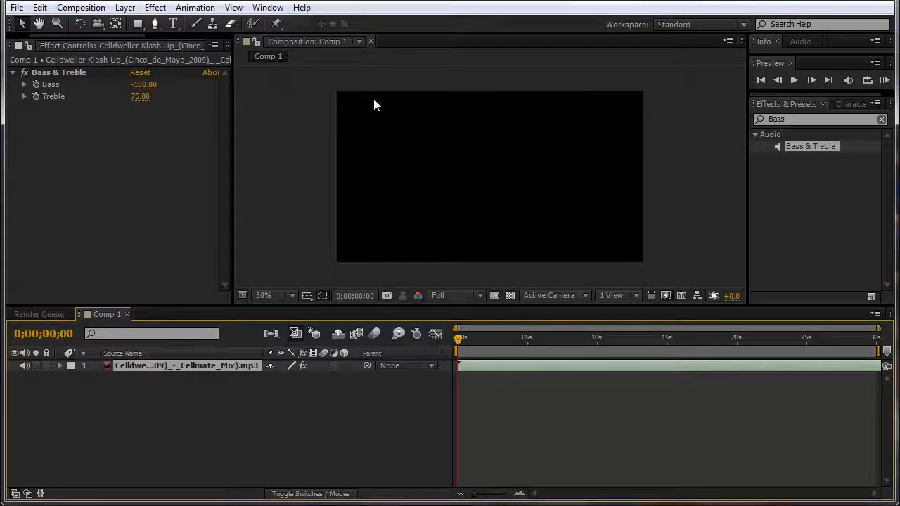
pyautogui.click(151, 225)
pyautogui.click(78, 95)
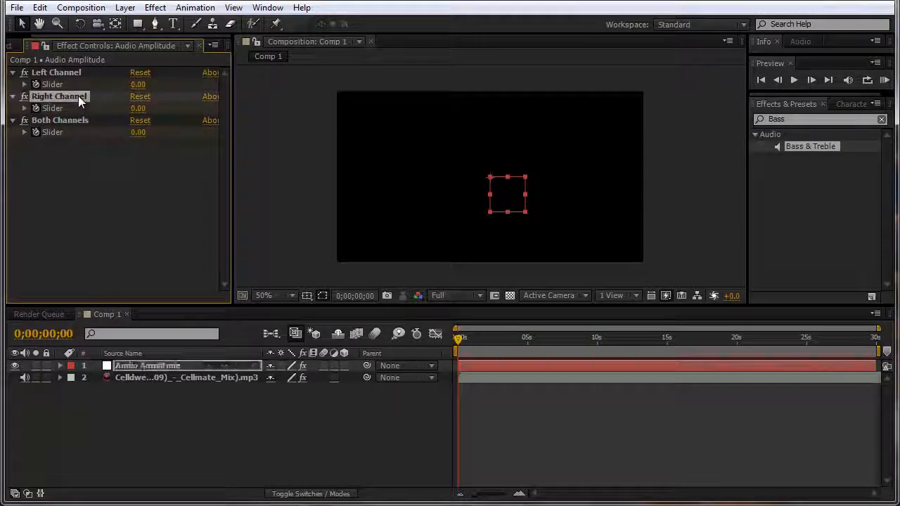
pyautogui.click(78, 73)
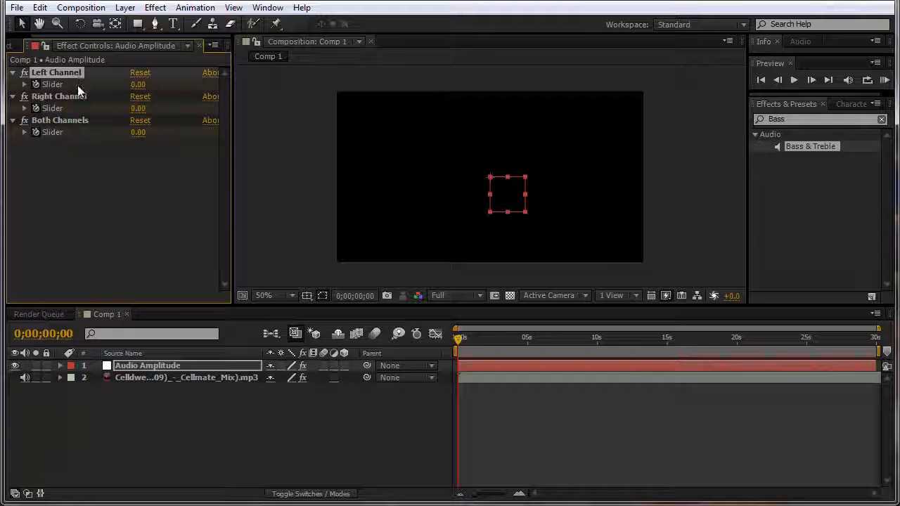
pyautogui.keyDown('shift'); pyautogui.click(77, 96); pyautogui.keyUp('shift')
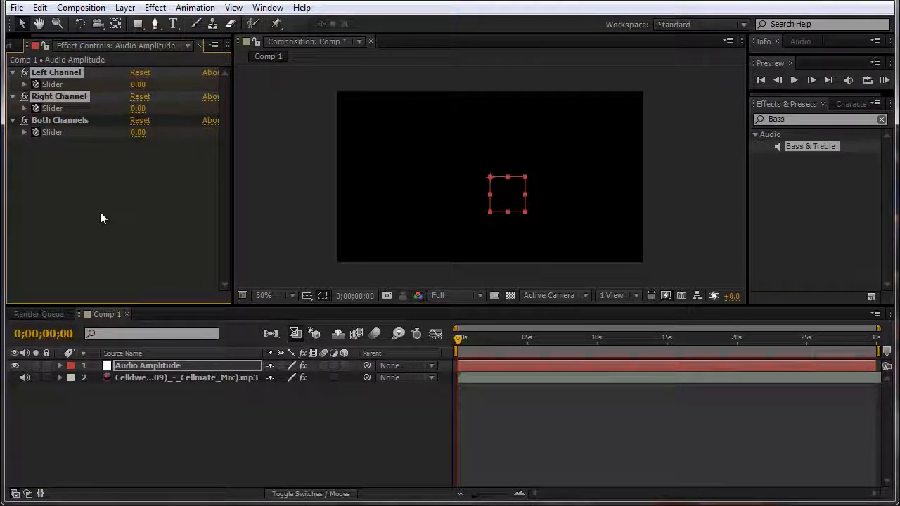
pyautogui.press('Delete')
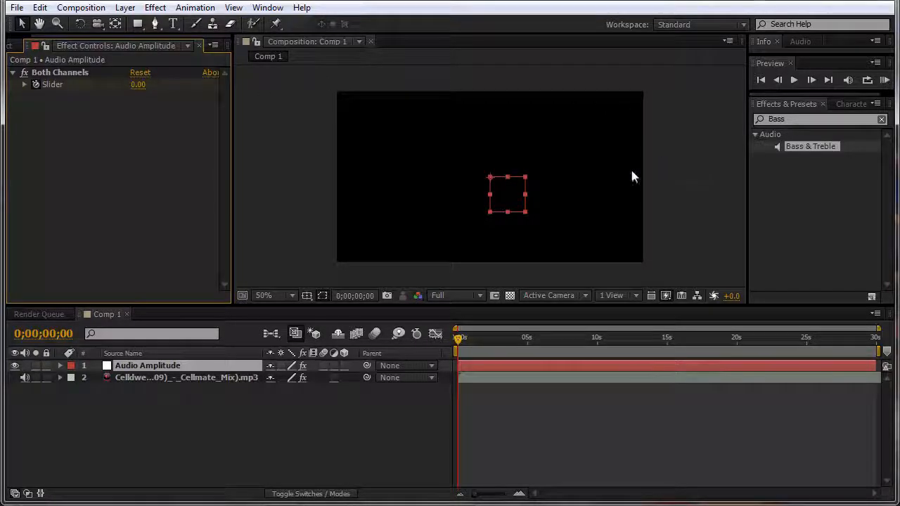
# Step: Rename the Audio Amplitude layer to Treble, then select the music track's Bass value
pyautogui.click(335, 431)
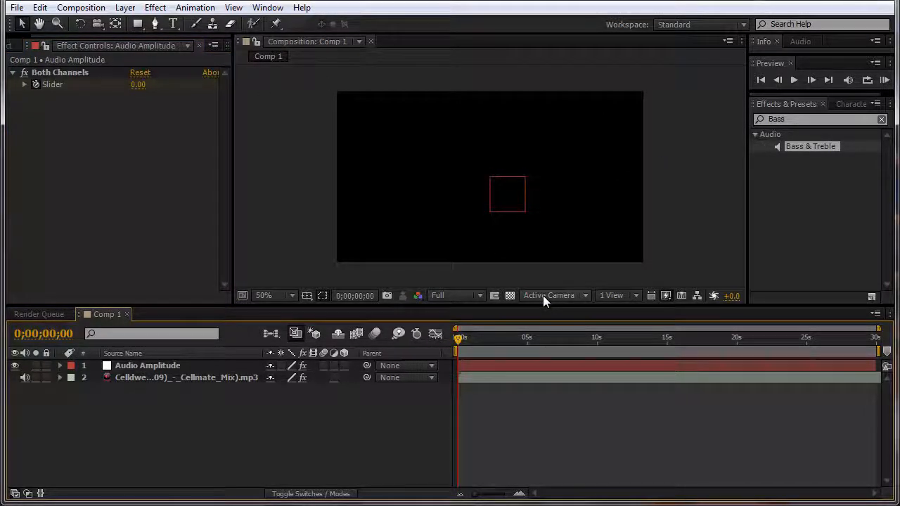
pyautogui.click(159, 367)
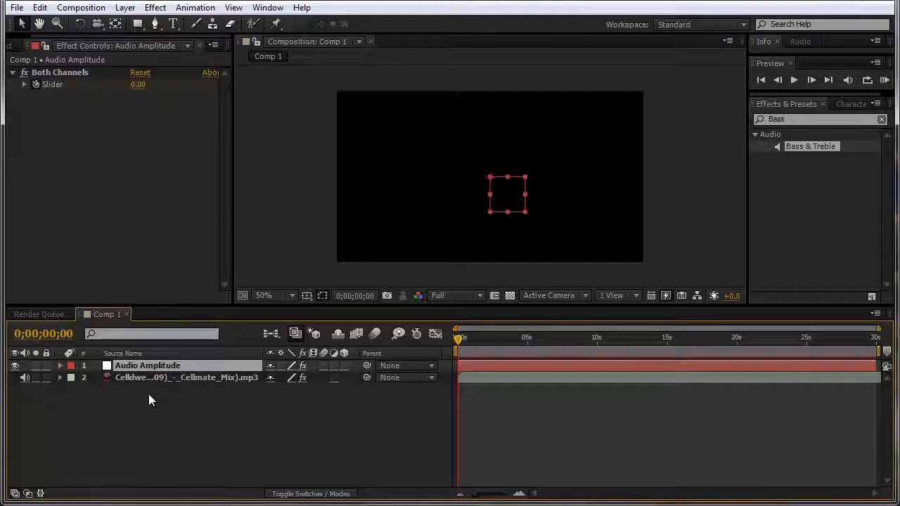
pyautogui.press('Return')
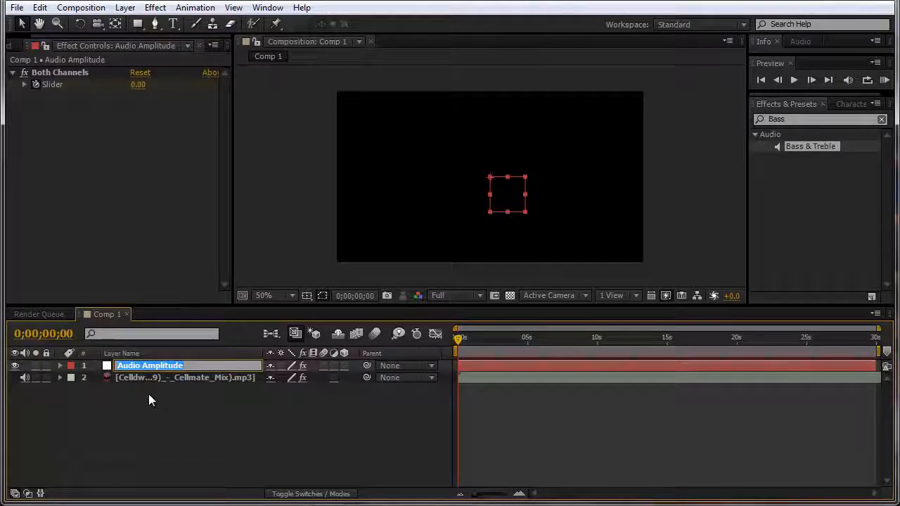
pyautogui.write('Bass')
pyautogui.press('Return')
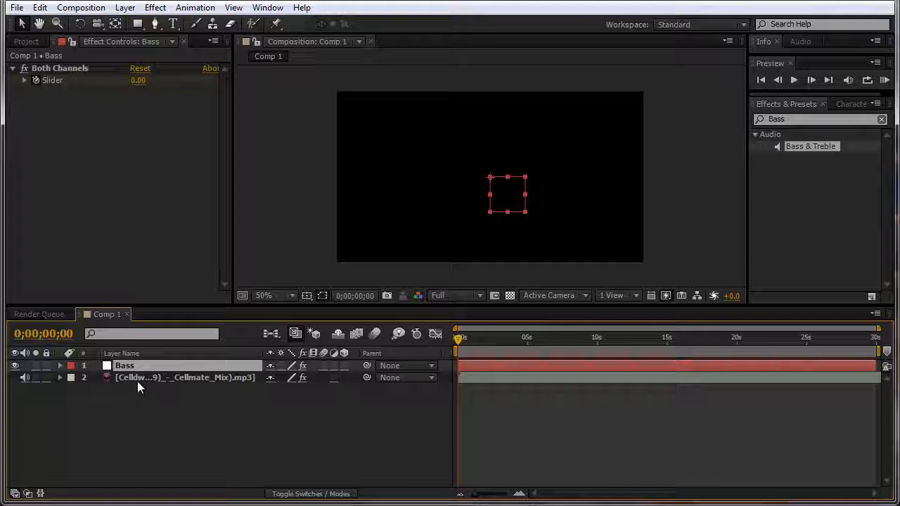
pyautogui.click(136, 378)
pyautogui.click(139, 366)
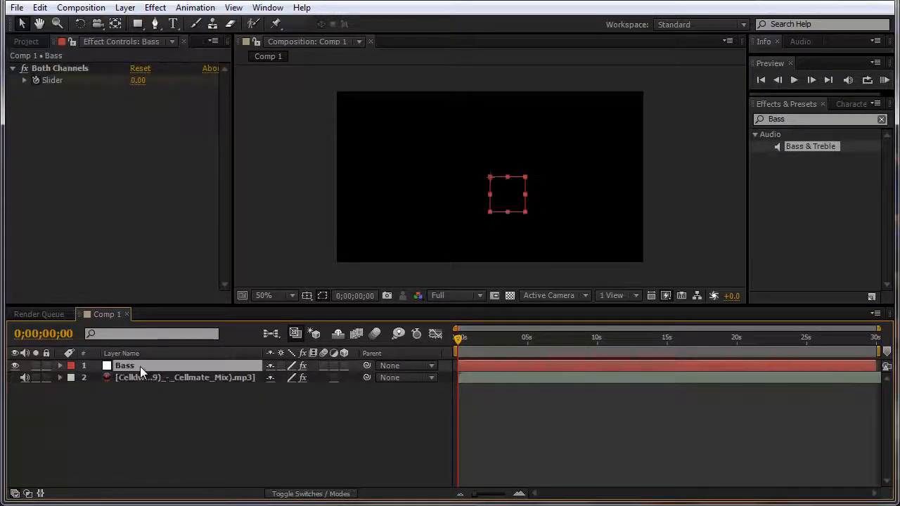
pyautogui.press('Return')
pyautogui.write('Treble')
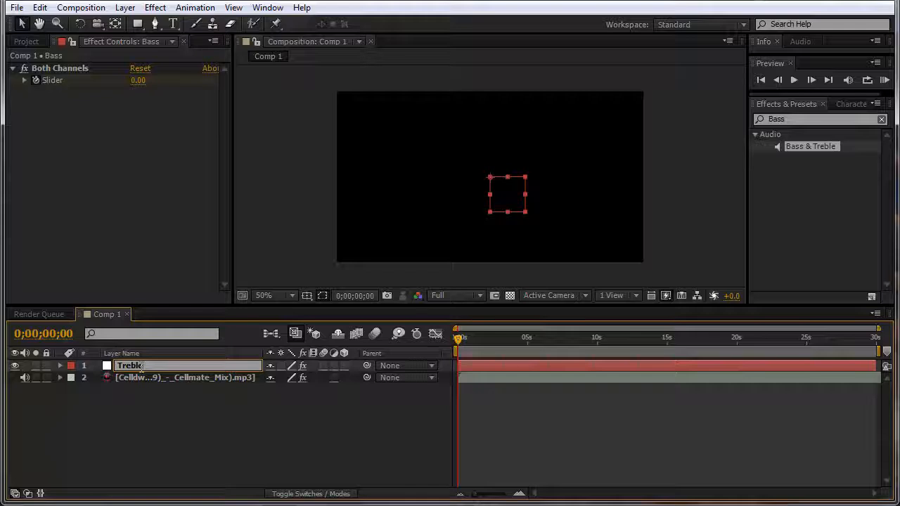
pyautogui.press('Return')
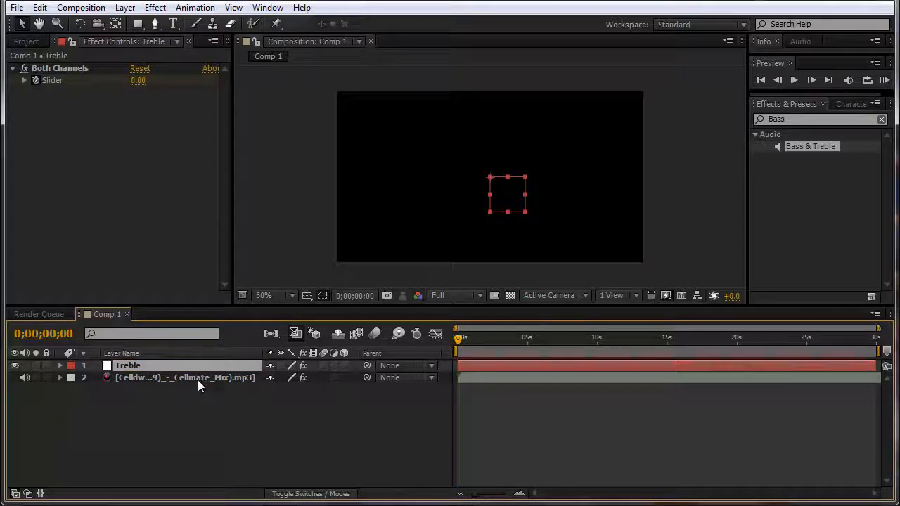
pyautogui.click(159, 381)
pyautogui.click(143, 84)
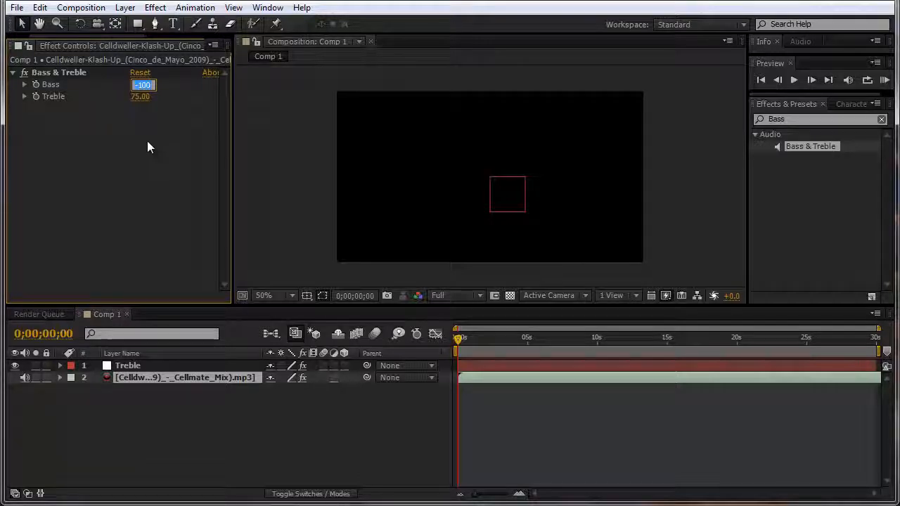
# Step: Change the music track's Bass & Treble to Bass 75 and Treble -100
pyautogui.write('75')
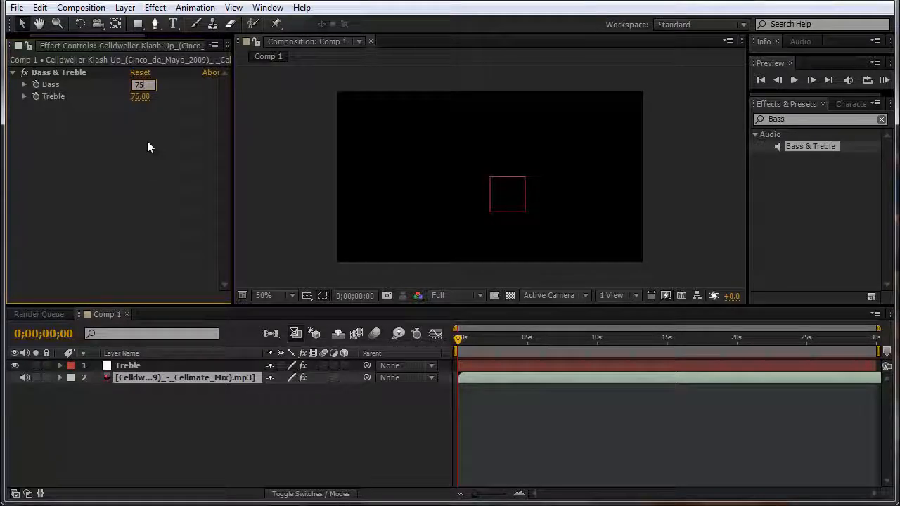
pyautogui.press('Tab')
pyautogui.write('-100')
pyautogui.press('Return')
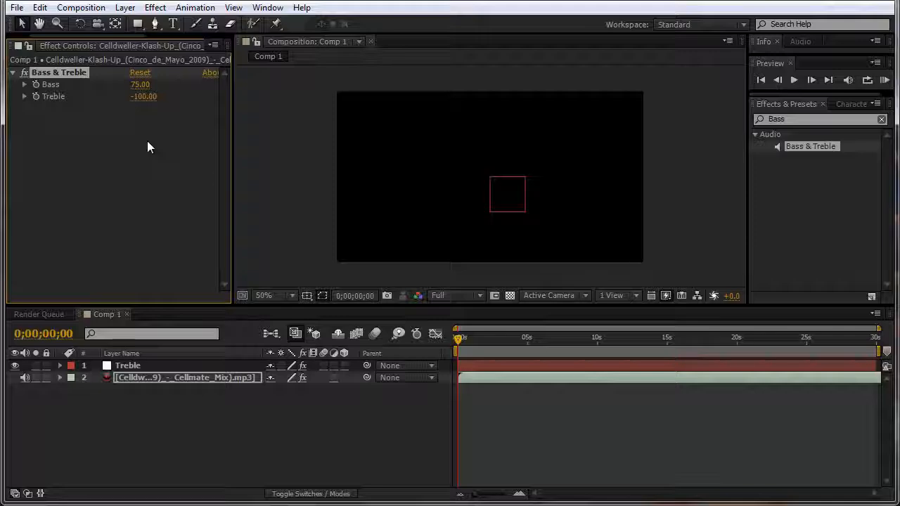
# Step: Convert the track's audio to keyframes, keep only Both Channels, and rename the layer Bass
pyautogui.rightClick(180, 378)
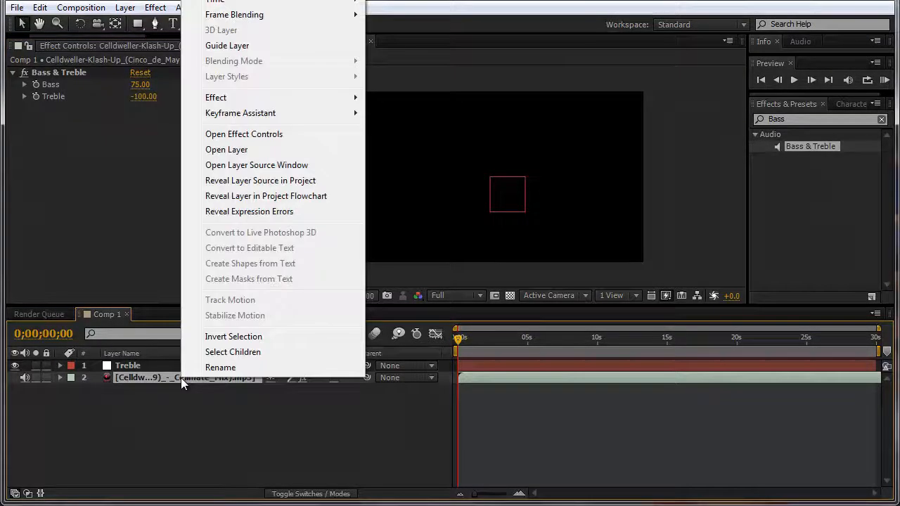
pyautogui.moveTo(298, 117)
pyautogui.click(432, 114)
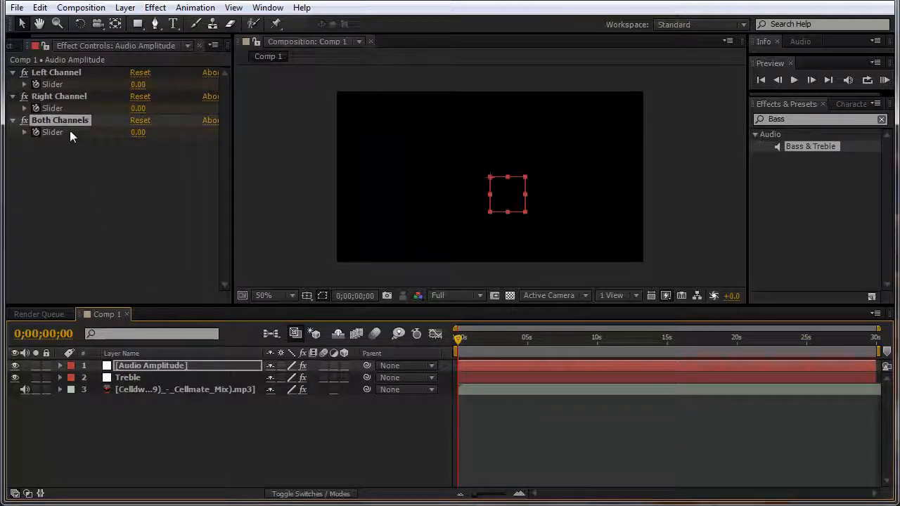
pyautogui.click(61, 95)
pyautogui.keyDown('shift'); pyautogui.click(64, 72); pyautogui.keyUp('shift')
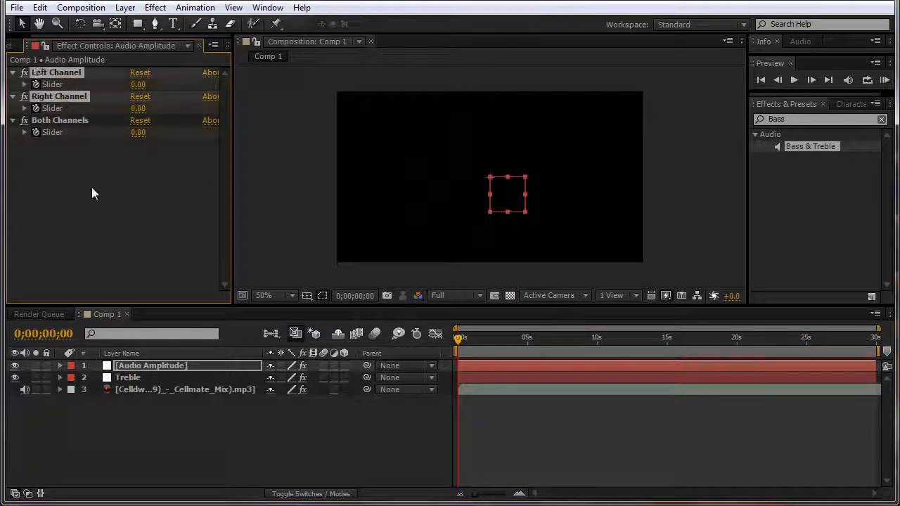
pyautogui.press('Delete')
pyautogui.click(76, 73)
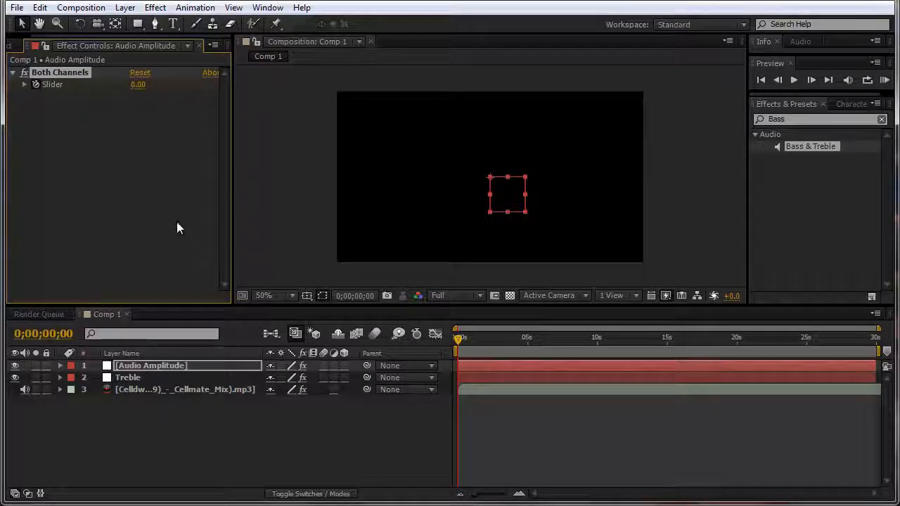
pyautogui.click(193, 371)
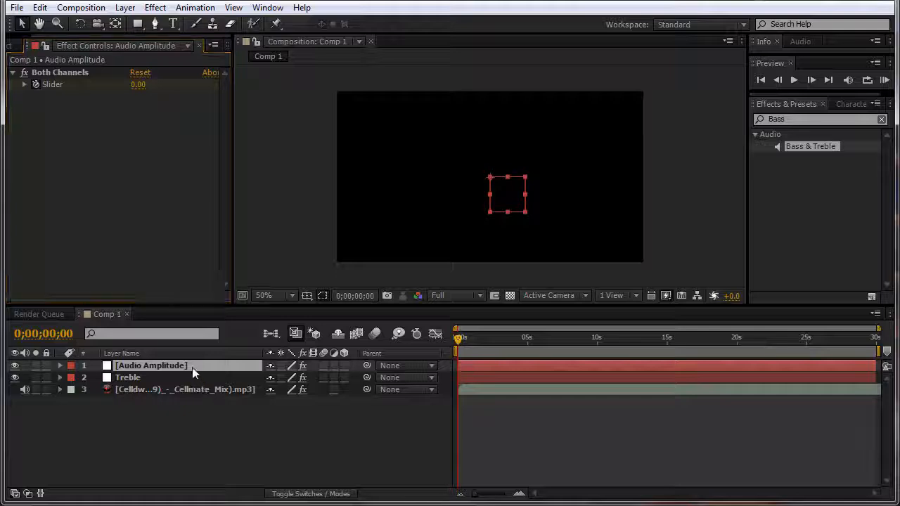
pyautogui.press('Return')
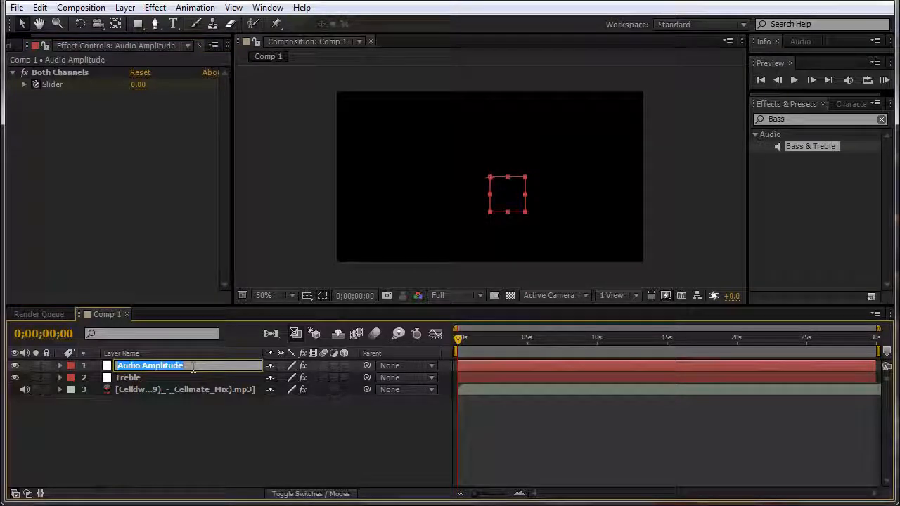
pyautogui.write('Bass')
pyautogui.press('Return')
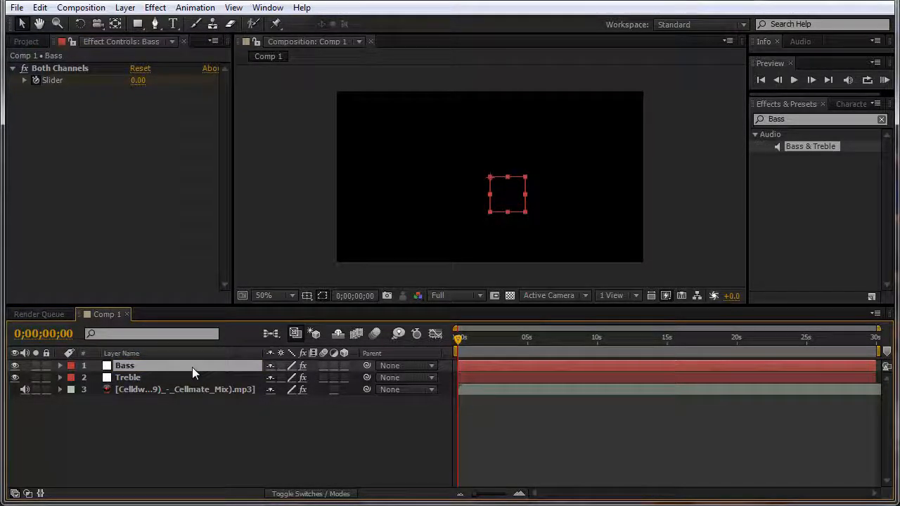
# Step: Delete the Bass & Treble effect from the music track layer
pyautogui.click(206, 411)
pyautogui.click(130, 379)
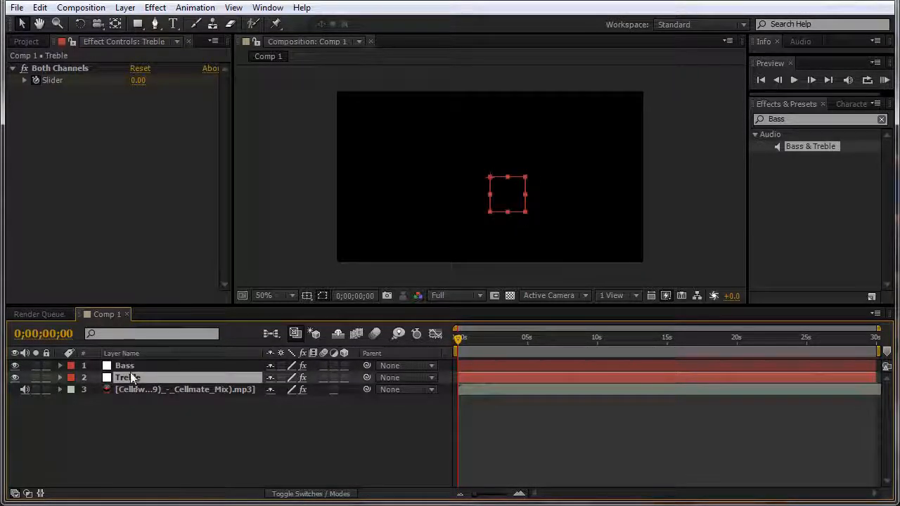
pyautogui.click(130, 368)
pyautogui.click(129, 376)
pyautogui.click(130, 367)
pyautogui.click(137, 401)
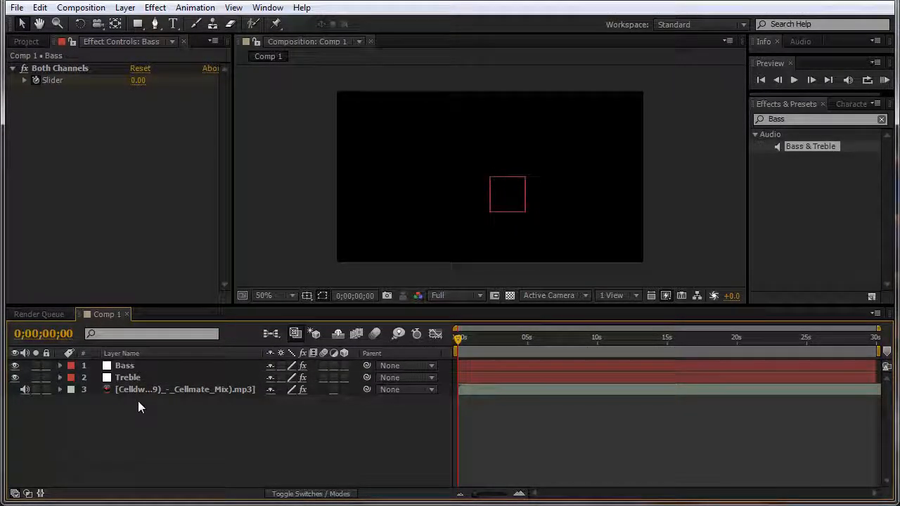
pyautogui.click(141, 388)
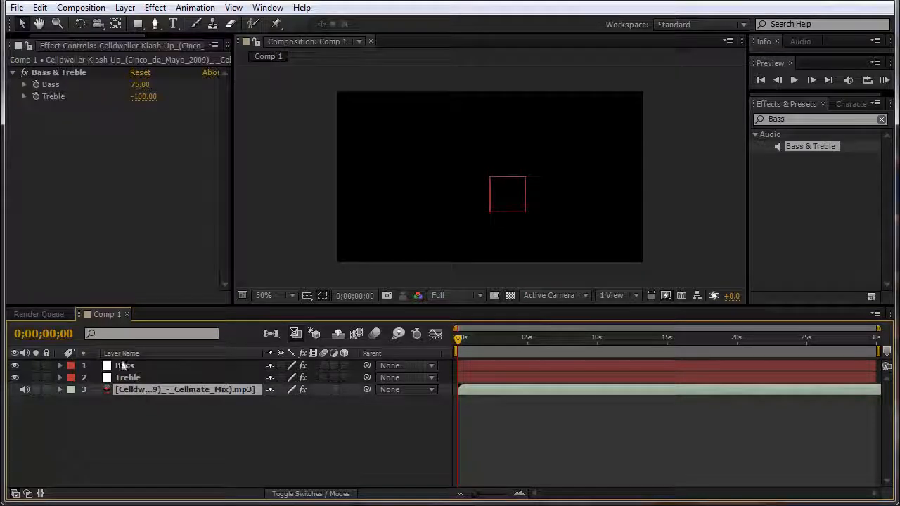
pyautogui.click(66, 73)
pyautogui.press('Delete')
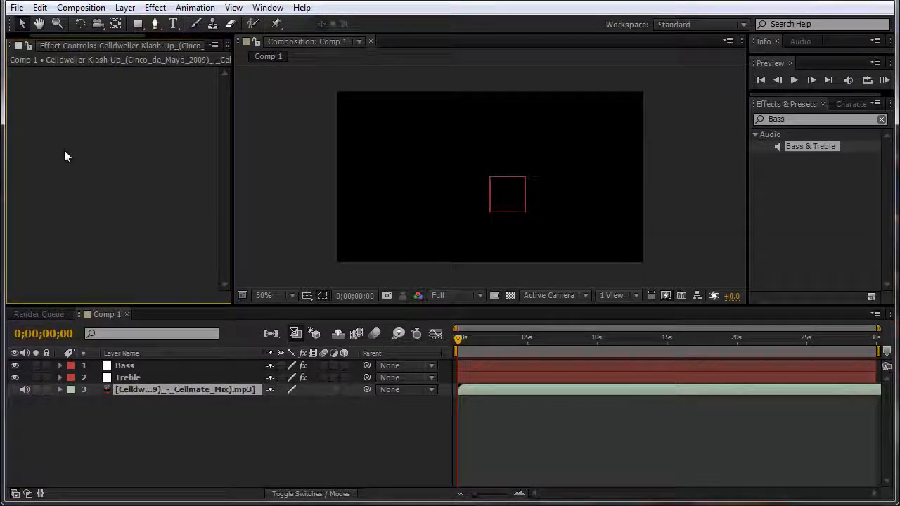
# Step: With the Bass layer selected, start a new composition
pyautogui.click(127, 369)
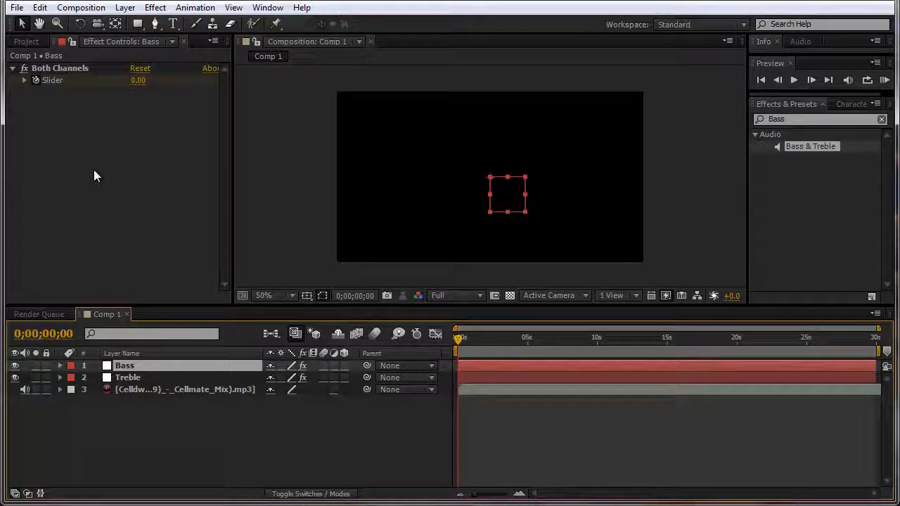
pyautogui.click(80, 7)
pyautogui.click(105, 24)
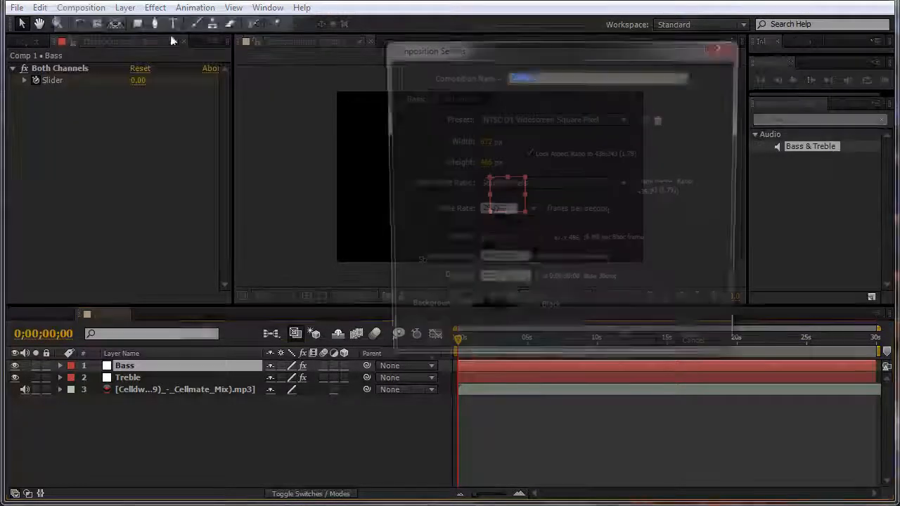
# Step: Name the new composition Bass, open it, and show layer names
pyautogui.write('Bass')
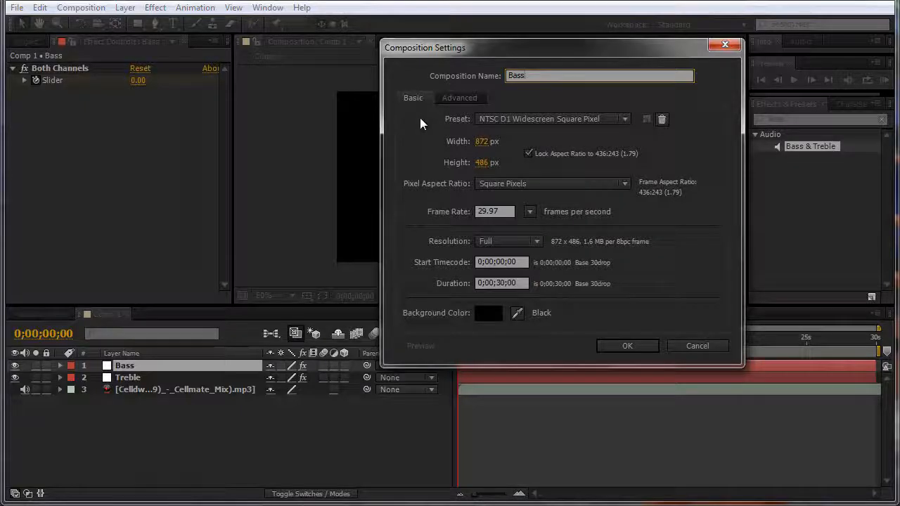
pyautogui.click(646, 345)
pyautogui.click(109, 314)
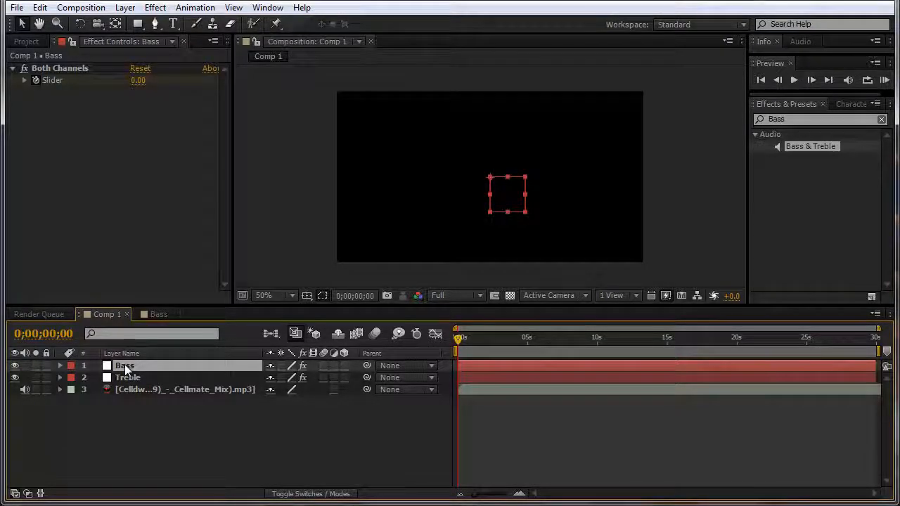
pyautogui.click(156, 319)
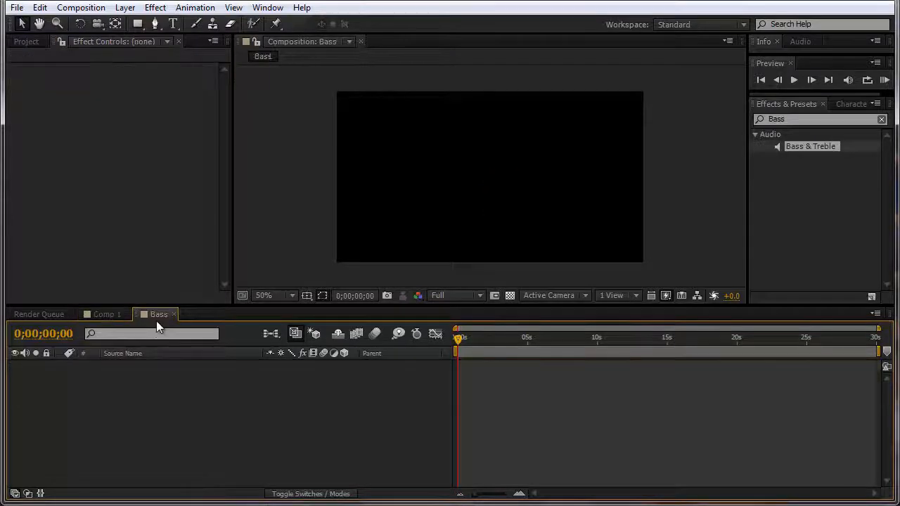
pyautogui.click(115, 356)
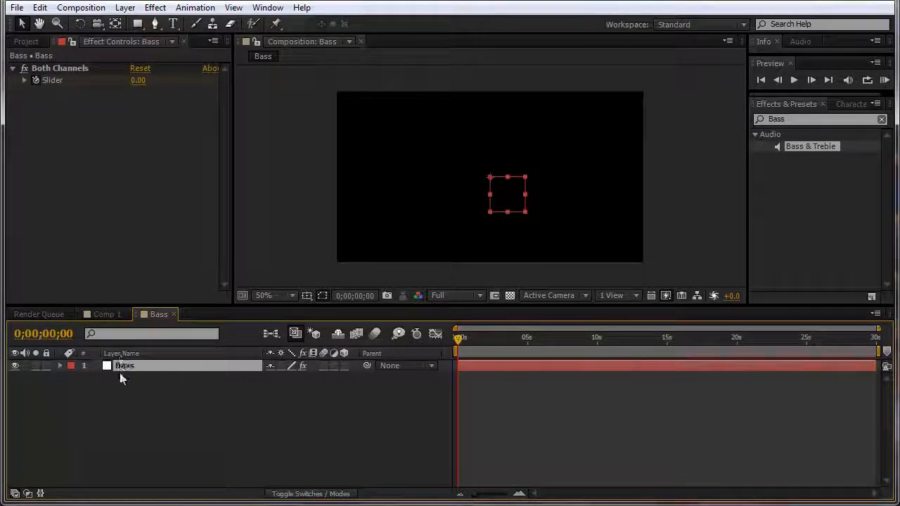
pyautogui.click(166, 399)
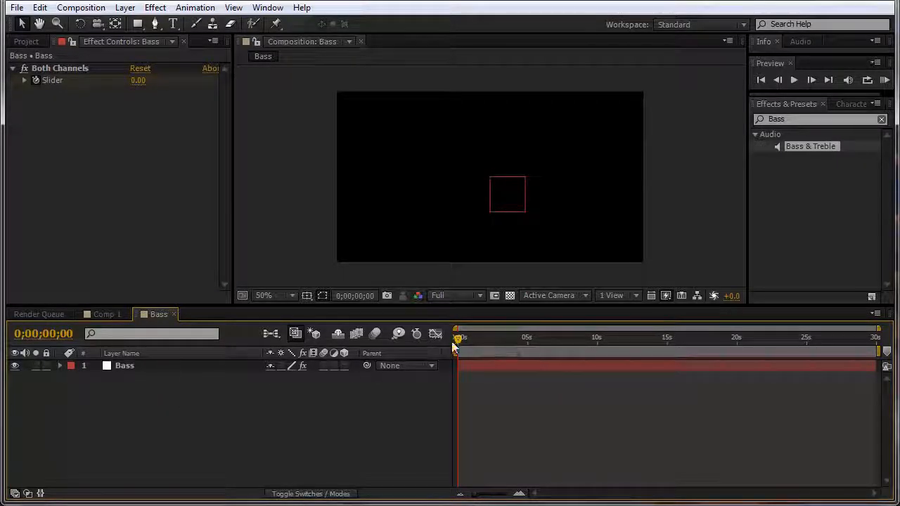
# Step: Reveal the Bass layer's Slider keyframes with U and scrub to watch the values change
pyautogui.click(212, 375)
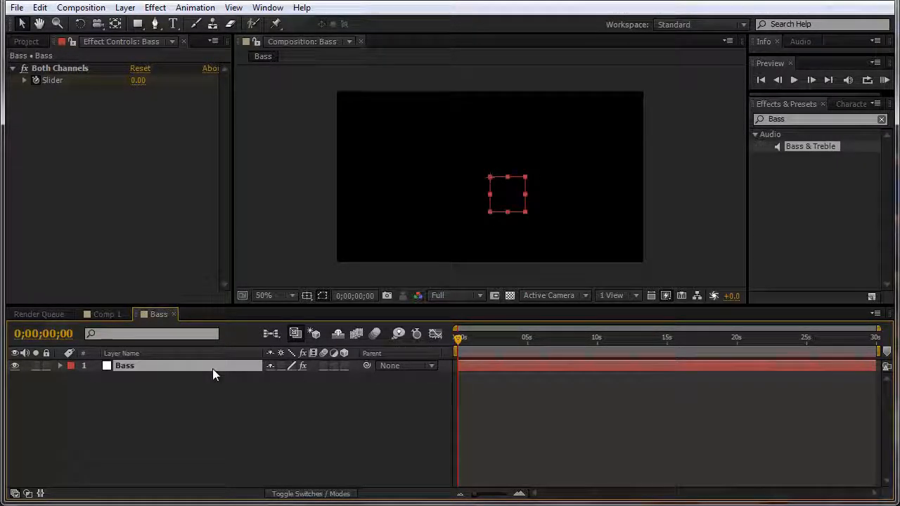
pyautogui.press('u')
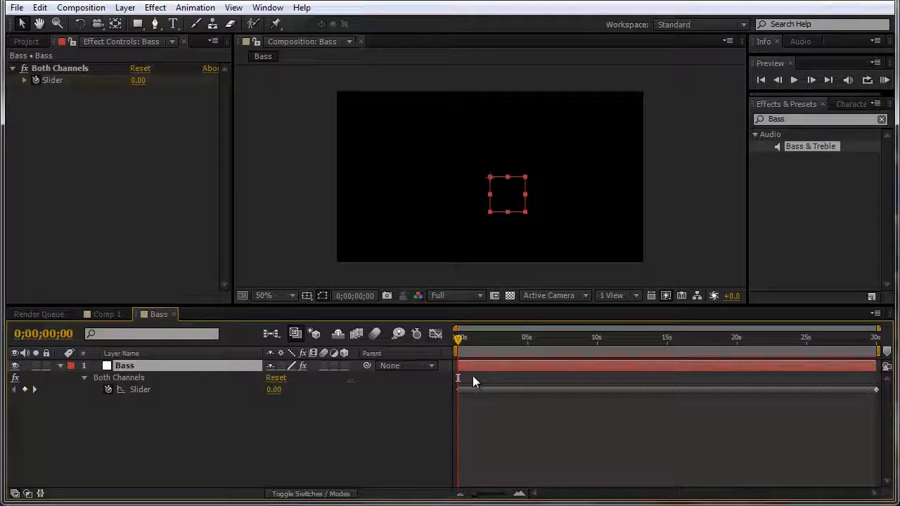
pyautogui.moveTo(458, 341); pyautogui.dragTo(367, 360)
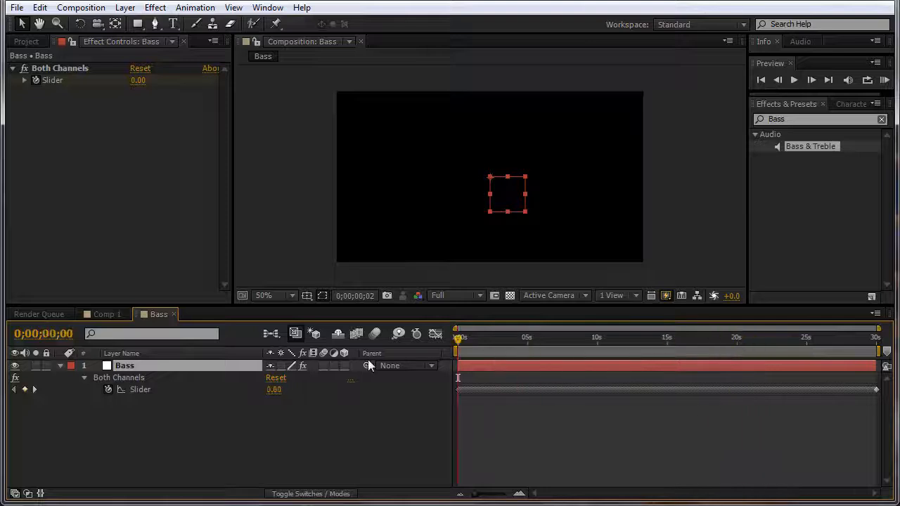
pyautogui.click(320, 438)
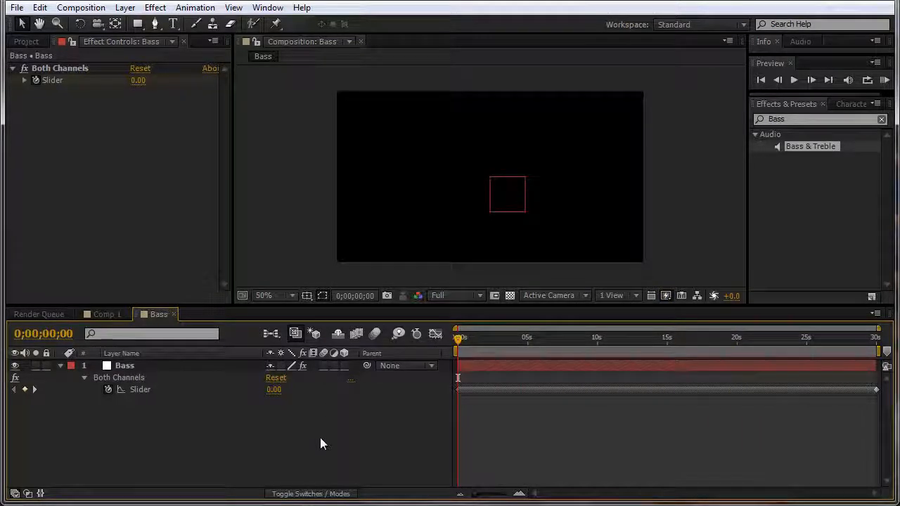
pyautogui.click(126, 8)
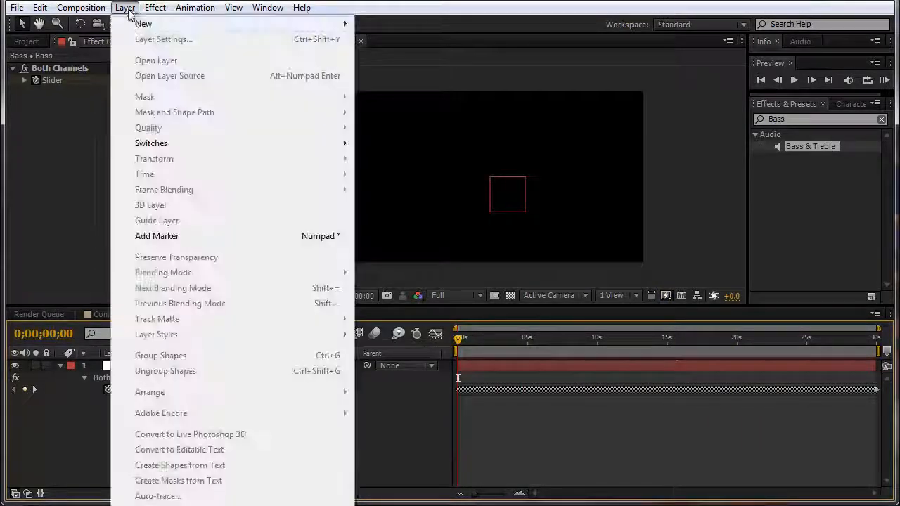
# Step: Add a Null 1 object to the Bass comp, make it 3D, and toggle to the Modes columns
pyautogui.moveTo(140, 24)
pyautogui.click(412, 87)
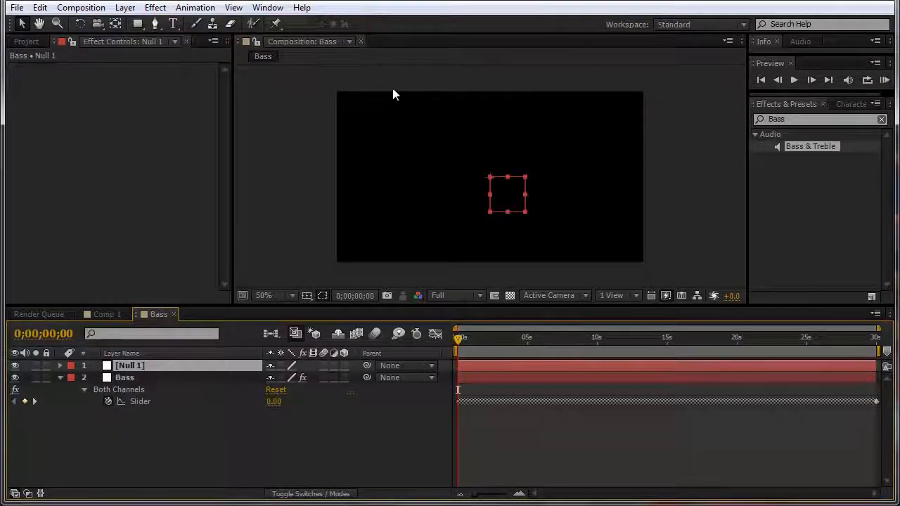
pyautogui.click(344, 364)
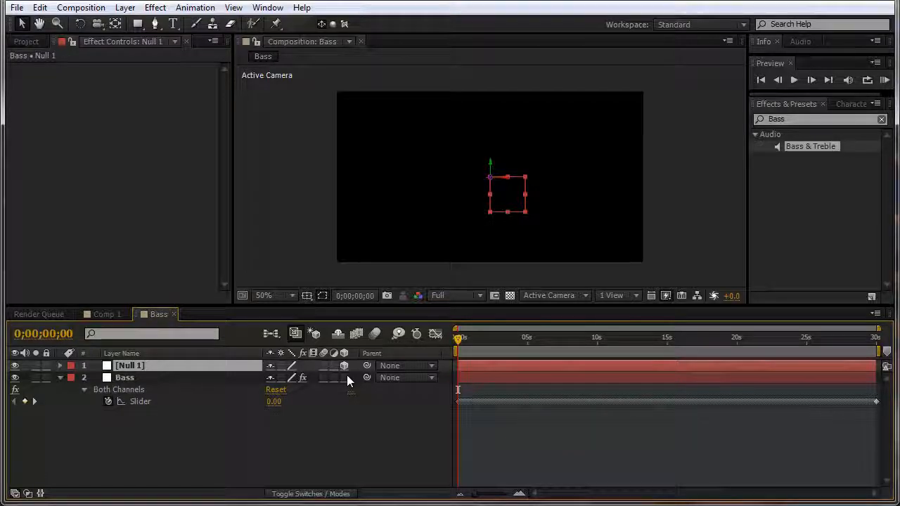
pyautogui.press('F4')
pyautogui.press('F4')
pyautogui.press('F4')
pyautogui.press('F4')
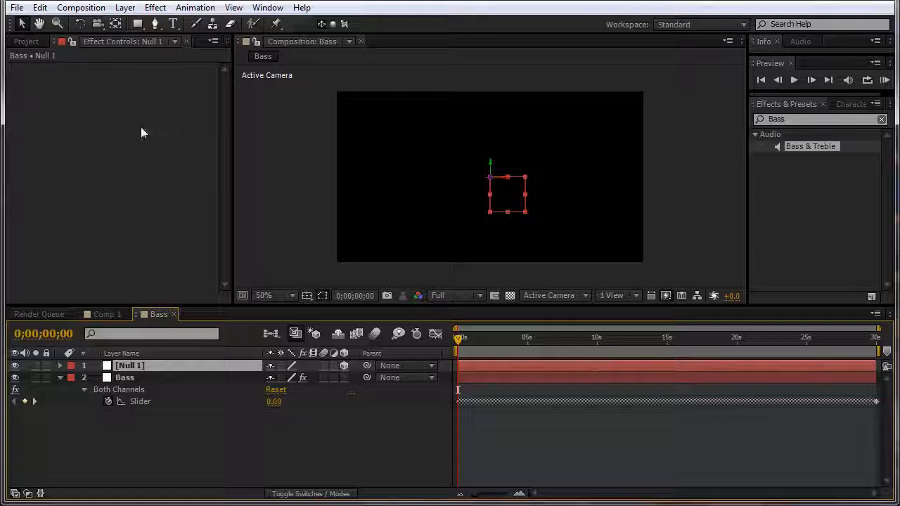
# Step: Create a new light in the Bass comp with a bright red colour
pyautogui.click(81, 7)
pyautogui.moveTo(125, 8)
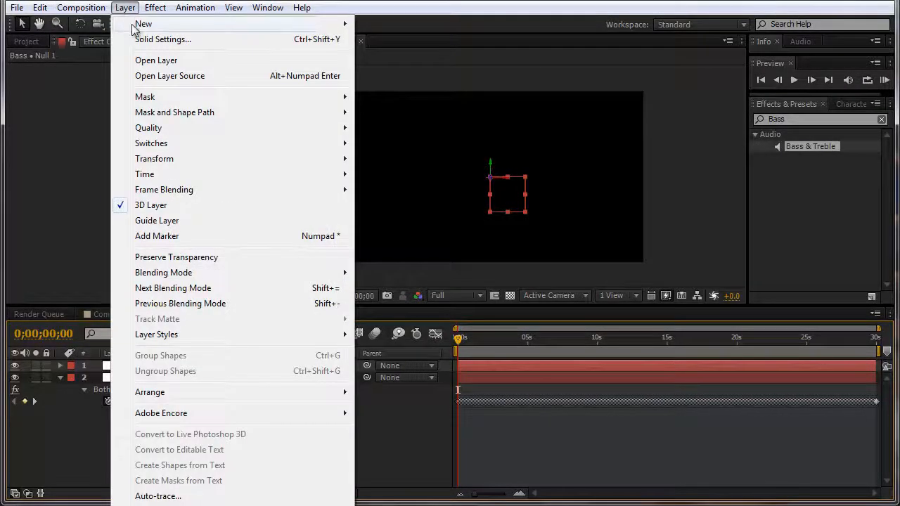
pyautogui.moveTo(148, 24)
pyautogui.click(432, 55)
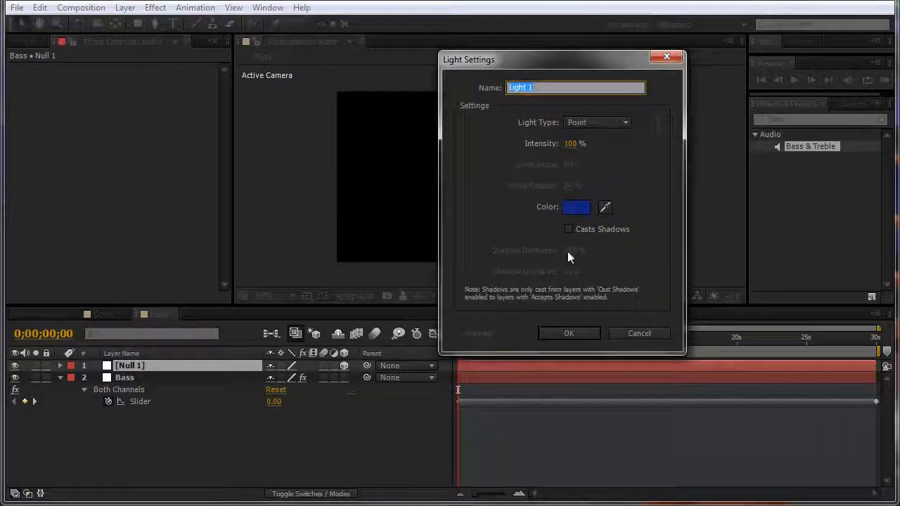
pyautogui.click(575, 207)
pyautogui.moveTo(598, 184); pyautogui.dragTo(608, 122)
pyautogui.moveTo(508, 163)
pyautogui.mouseDown()
pyautogui.moveTo(520, 126)
pyautogui.moveTo(553, 136)
pyautogui.moveTo(542, 137)
pyautogui.moveTo(544, 124)
pyautogui.moveTo(557, 123)
pyautogui.mouseUp()
pyautogui.click(676, 125)
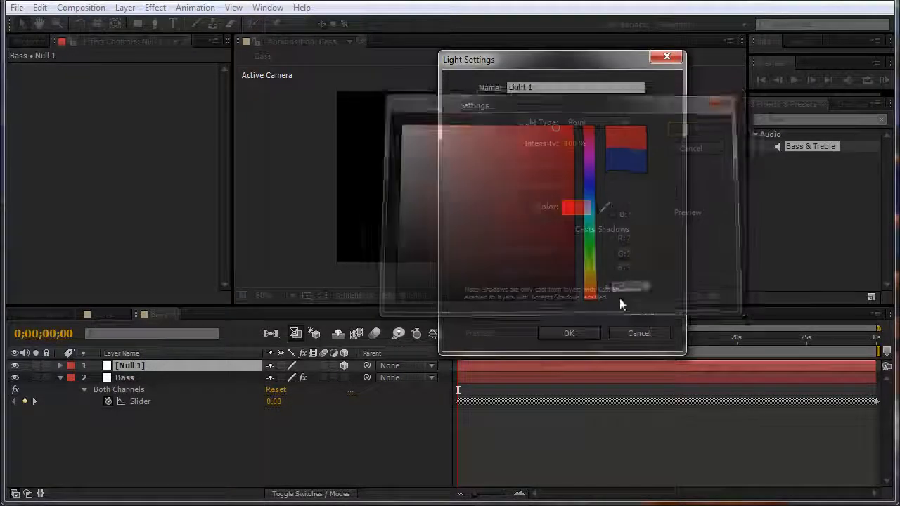
pyautogui.click(572, 333)
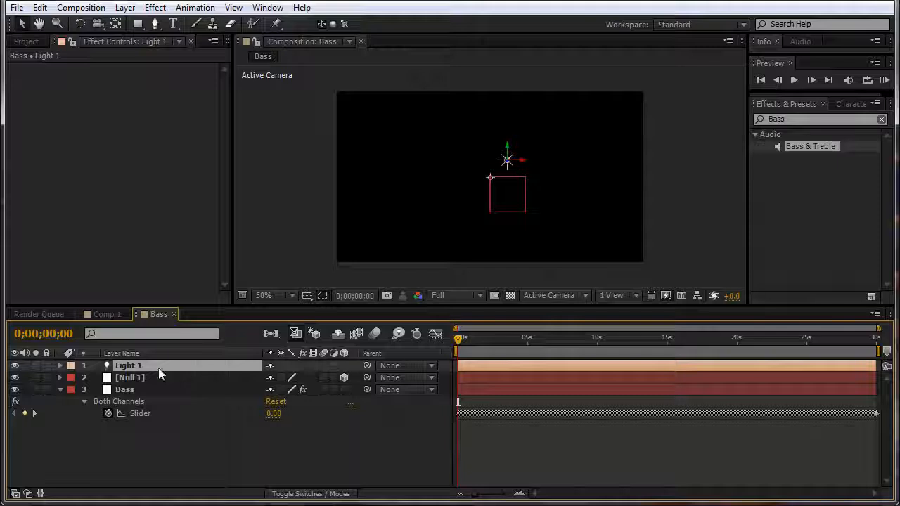
# Step: Rename the light layer 'Emitter 1' and duplicate it with Ctrl+D
pyautogui.press('Return')
pyautogui.write('Emitter 1')
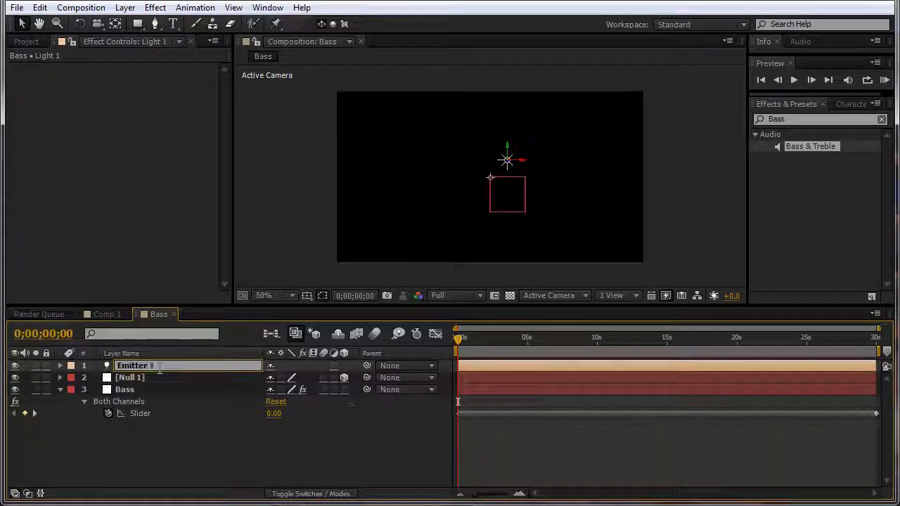
pyautogui.press('Return')
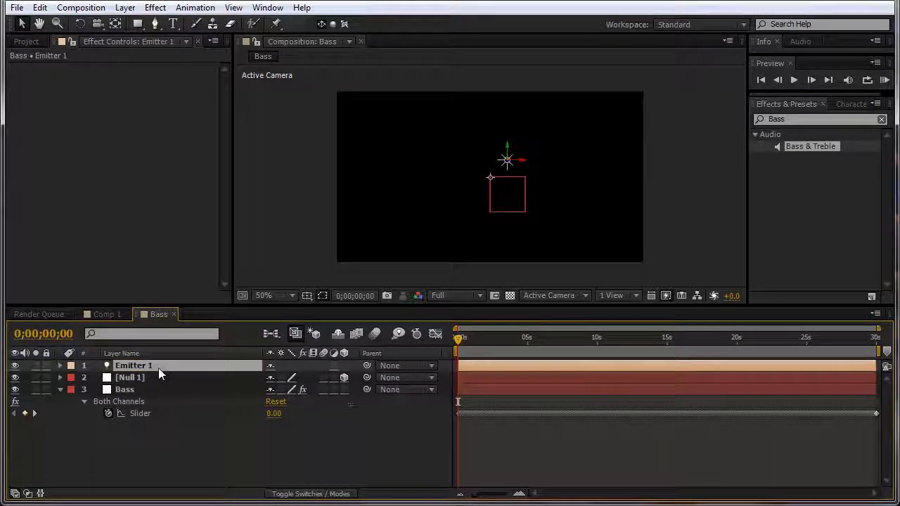
pyautogui.hotkey('ctrl', 'd')
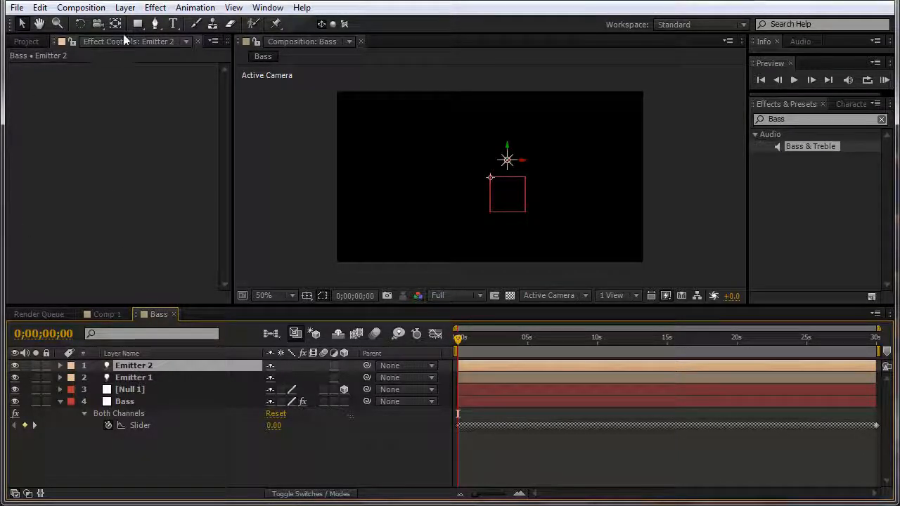
# Step: Recolour Emitter 2's light from red to orange via Light Settings
pyautogui.click(125, 7)
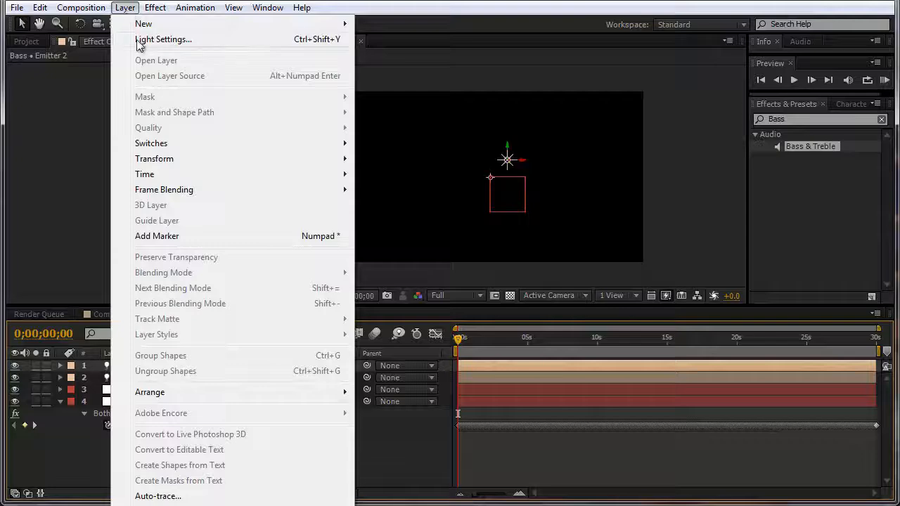
pyautogui.click(138, 39)
pyautogui.click(580, 206)
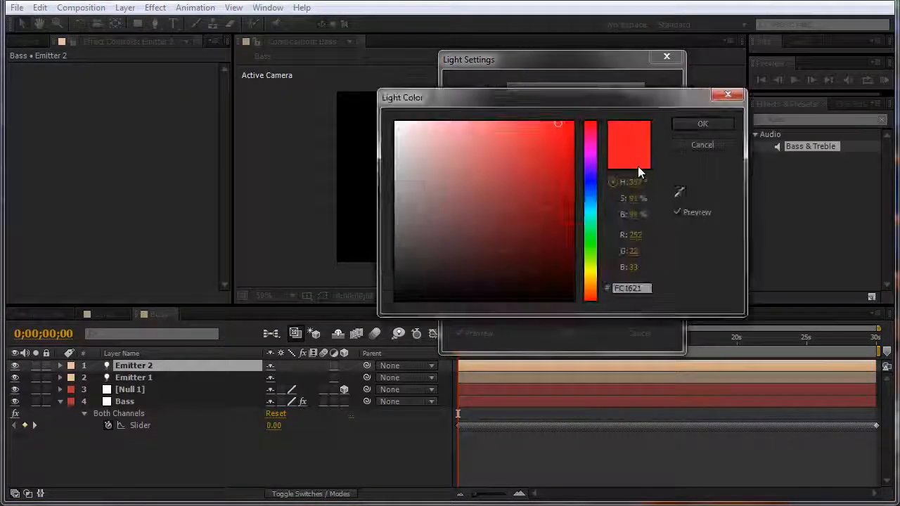
pyautogui.moveTo(601, 123); pyautogui.dragTo(603, 291)
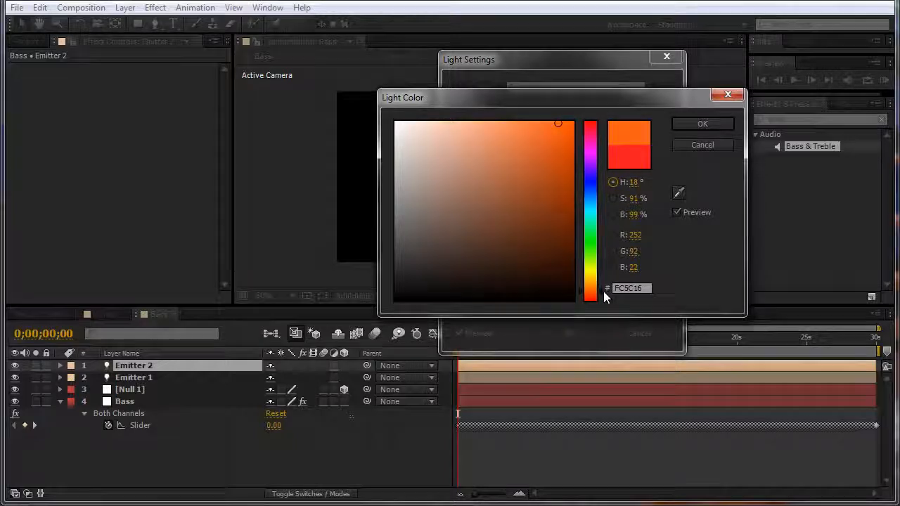
pyautogui.moveTo(570, 184)
pyautogui.mouseDown()
pyautogui.moveTo(566, 161)
pyautogui.moveTo(532, 121)
pyautogui.mouseUp()
pyautogui.click(702, 125)
pyautogui.click(566, 331)
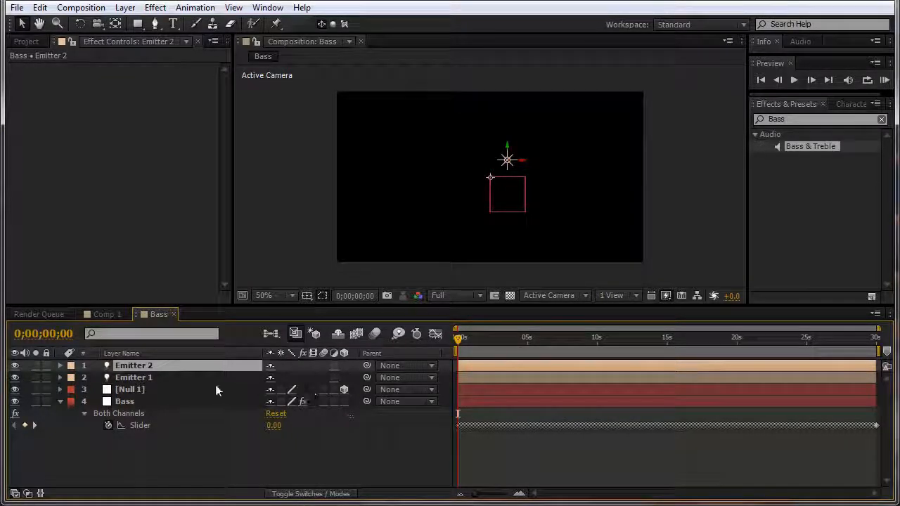
# Step: Parent both emitters to Null 1 and zero their positions to 0, 0, 0
pyautogui.keyDown('shift'); pyautogui.click(129, 378); pyautogui.keyUp('shift')
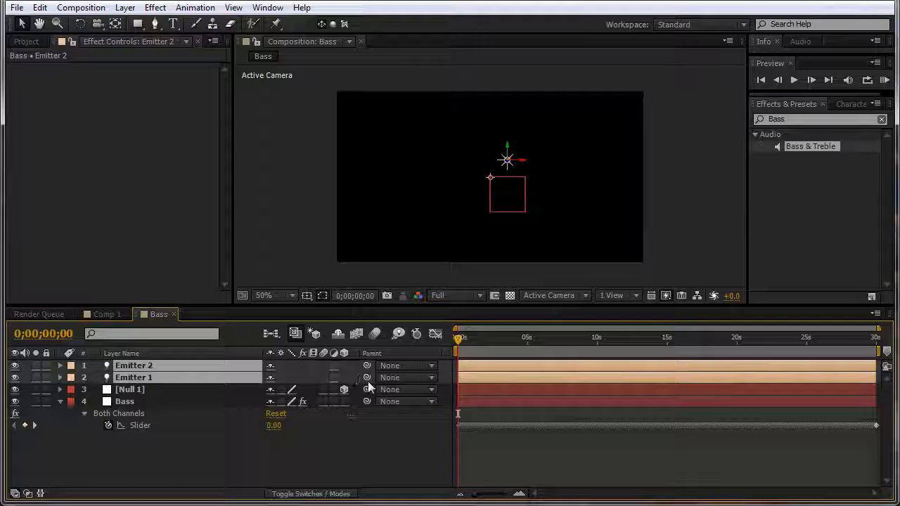
pyautogui.moveTo(365, 381); pyautogui.dragTo(196, 389)
pyautogui.press('p')
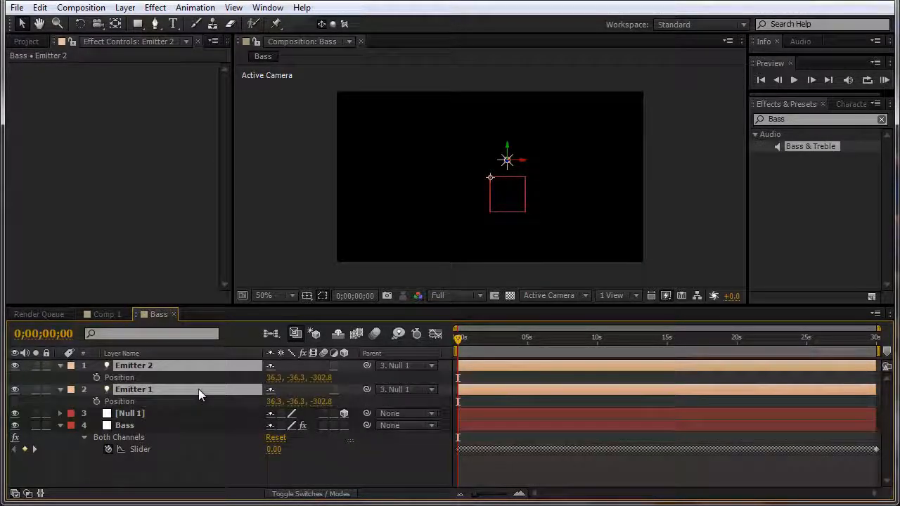
pyautogui.click(273, 378)
pyautogui.write('0')
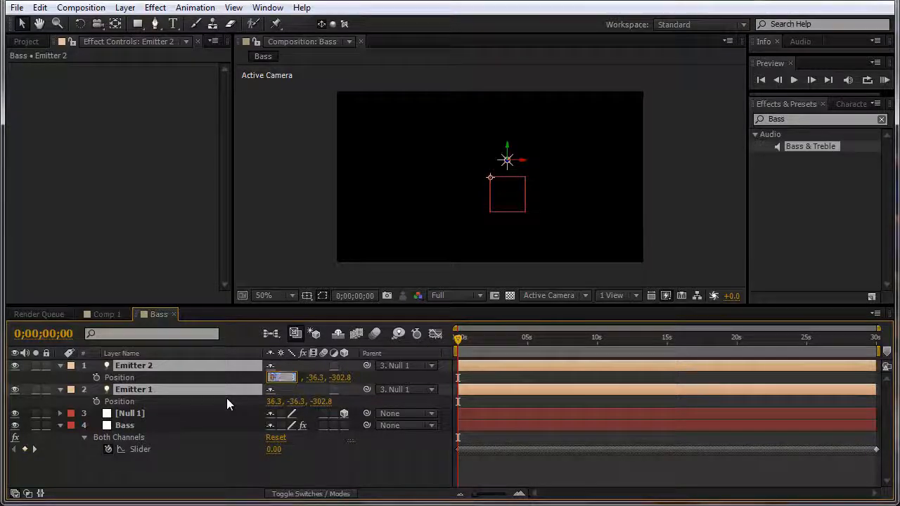
pyautogui.press('Tab')
pyautogui.write('0')
pyautogui.press('Tab')
pyautogui.write('0')
pyautogui.press('Tab')
pyautogui.press('Return')
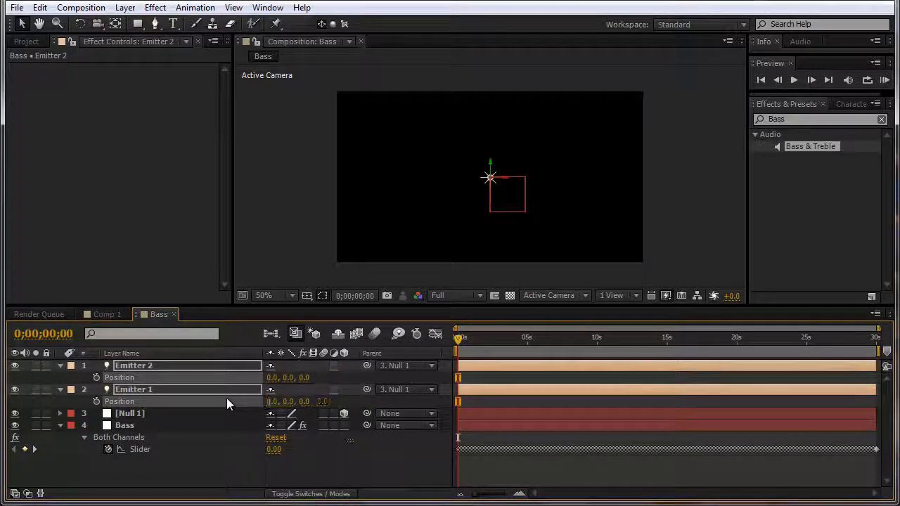
# Step: Set Emitter 2's X position to -50 and Emitter 1's X position to 50
pyautogui.click(61, 366)
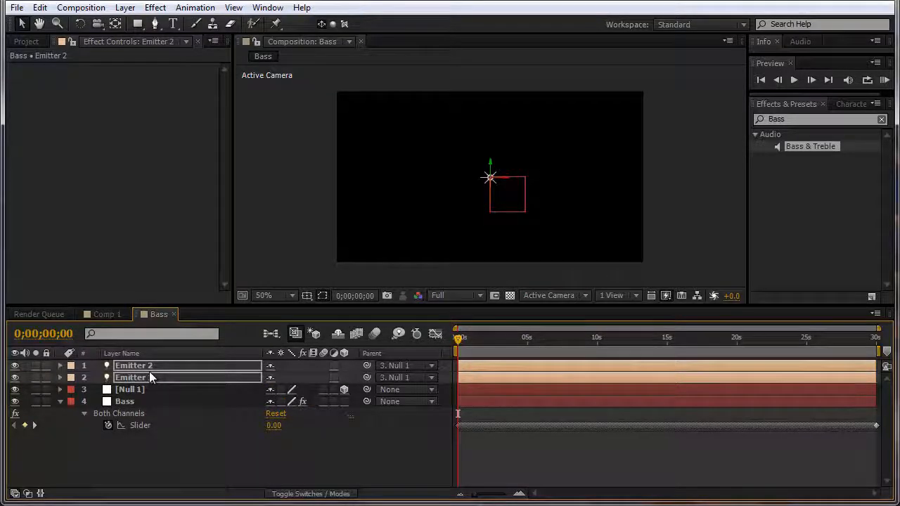
pyautogui.press('p')
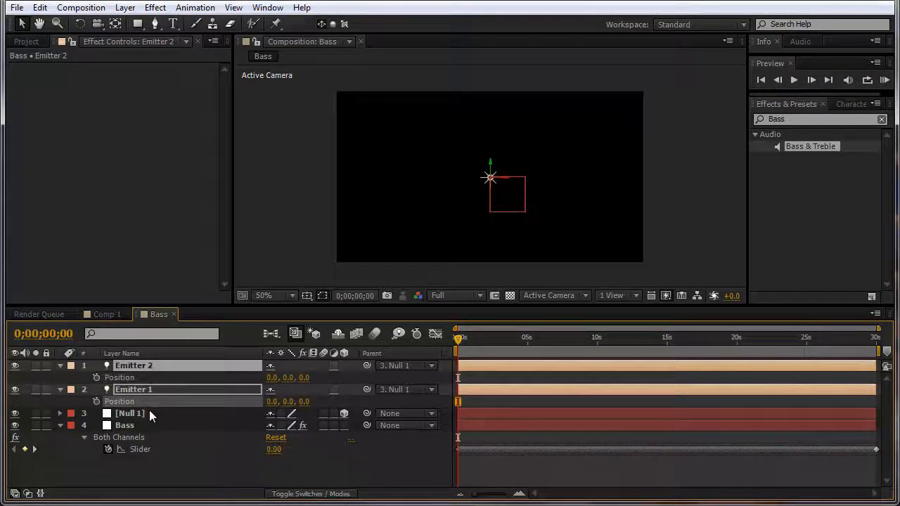
pyautogui.click(150, 416)
pyautogui.click(154, 365)
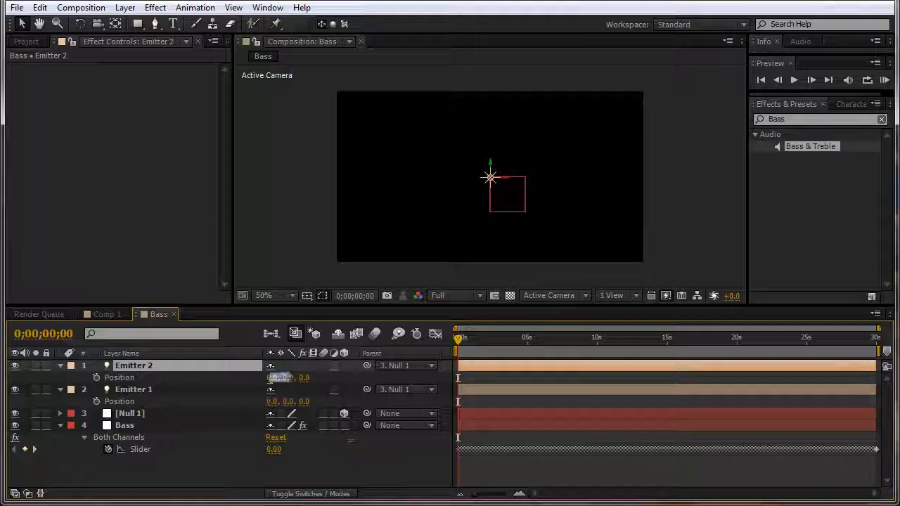
pyautogui.click(271, 377)
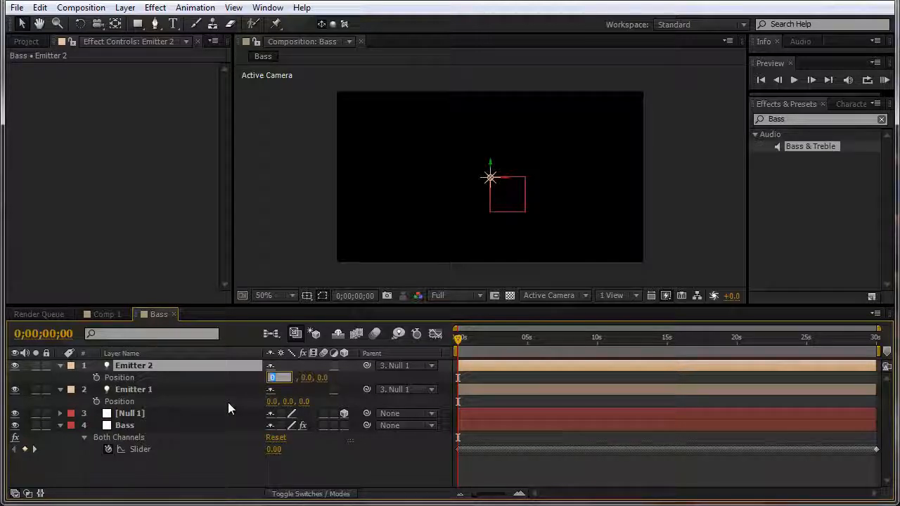
pyautogui.write('-50')
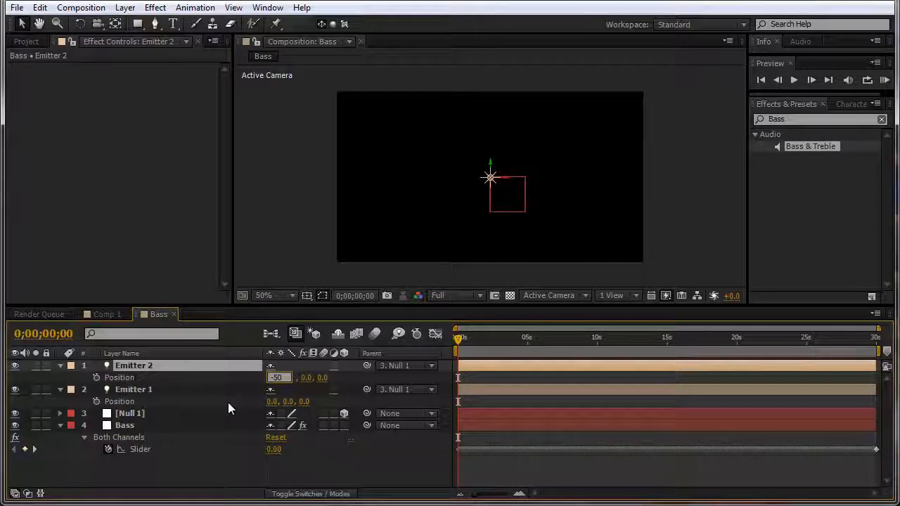
pyautogui.press('Return')
pyautogui.click(232, 393)
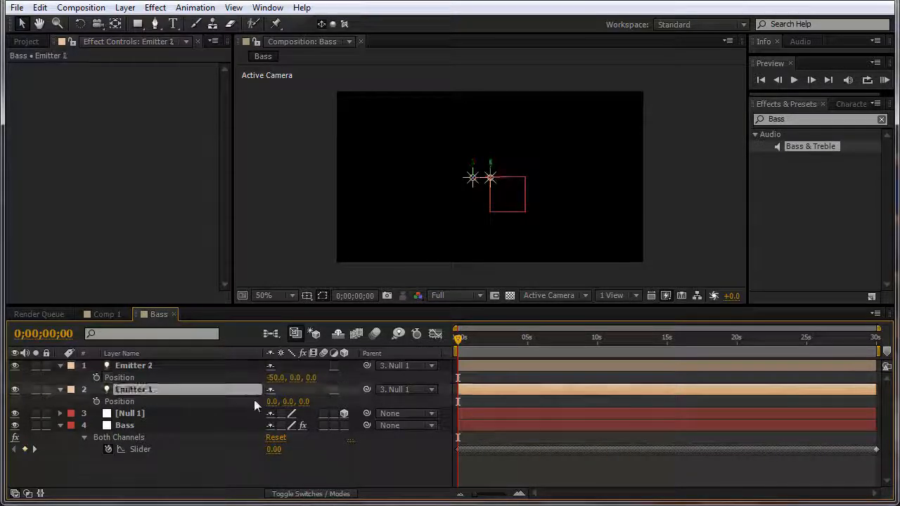
pyautogui.click(271, 402)
pyautogui.write('50')
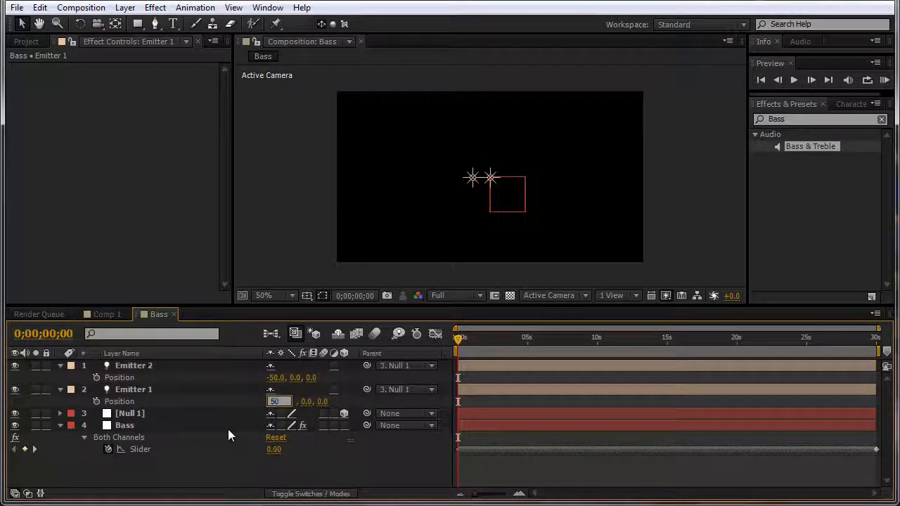
pyautogui.press('Return')
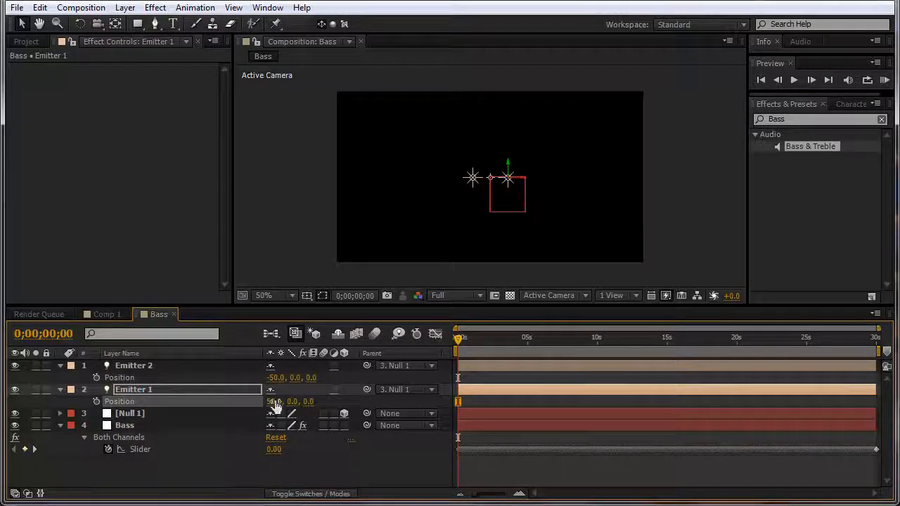
# Step: Collapse both emitters' properties and select the Null 1 layer
pyautogui.click(60, 389)
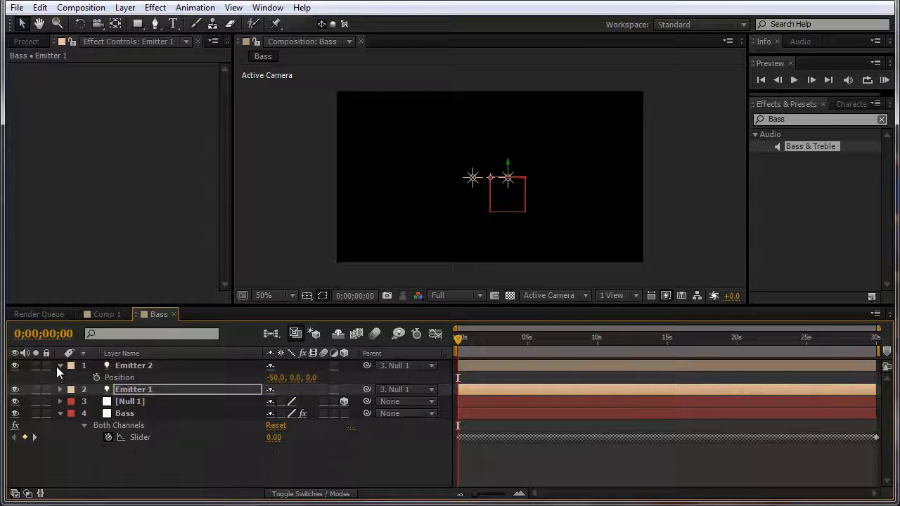
pyautogui.click(61, 365)
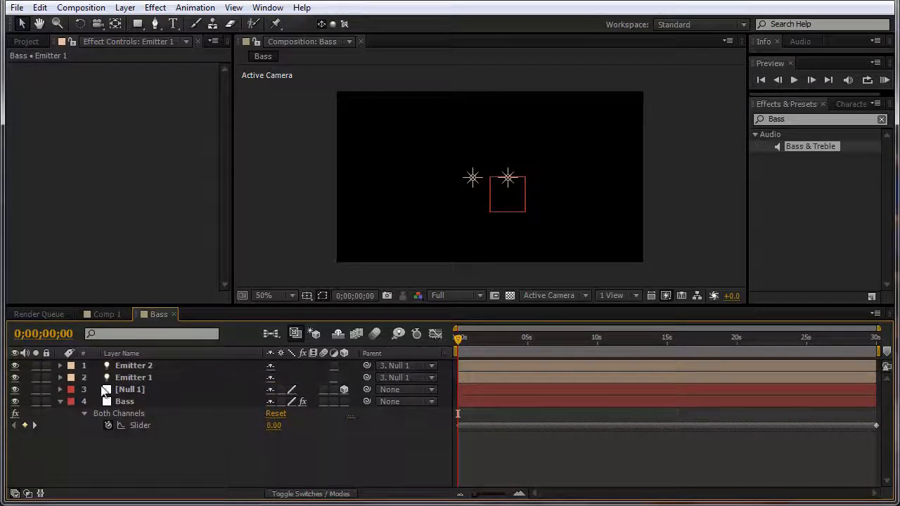
pyautogui.moveTo(127, 390); pyautogui.dragTo(131, 398)
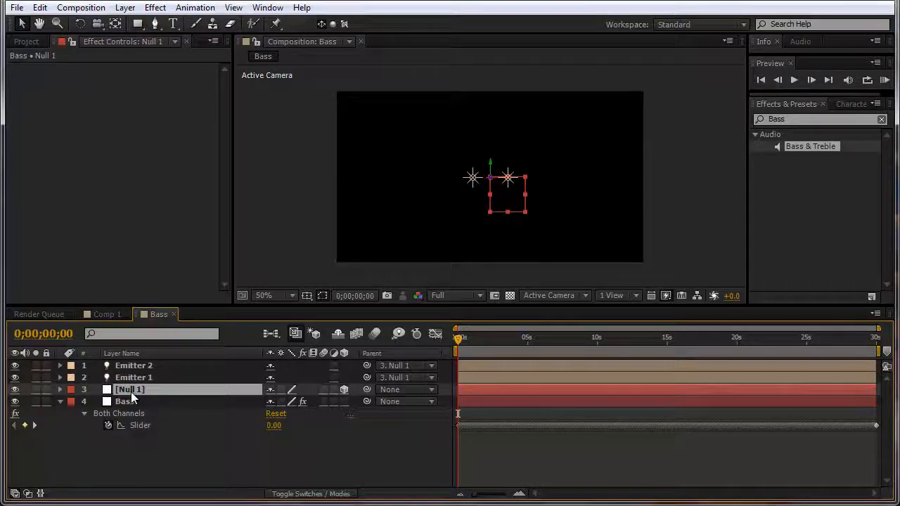
# Step: Give Null 1's X Rotation a wiggle(2,250) expression
pyautogui.press('r')
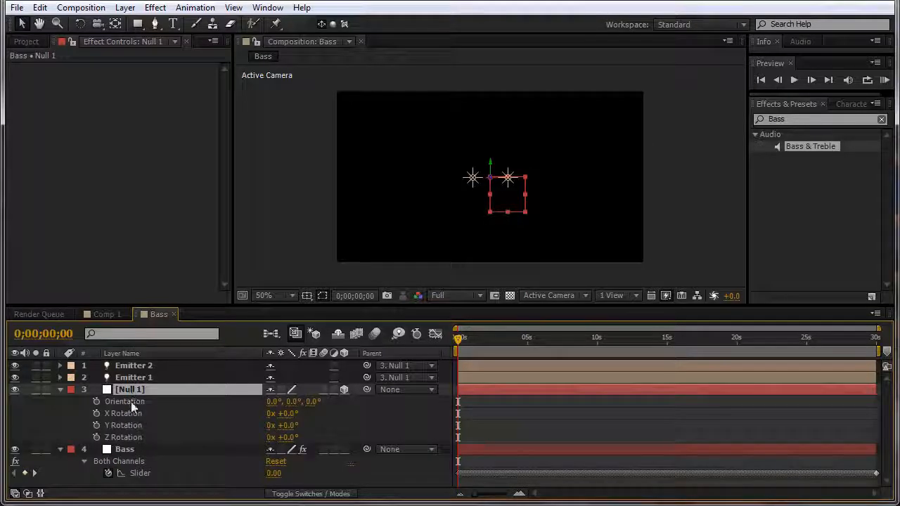
pyautogui.keyDown('alt'); pyautogui.click(96, 414); pyautogui.keyUp('alt')
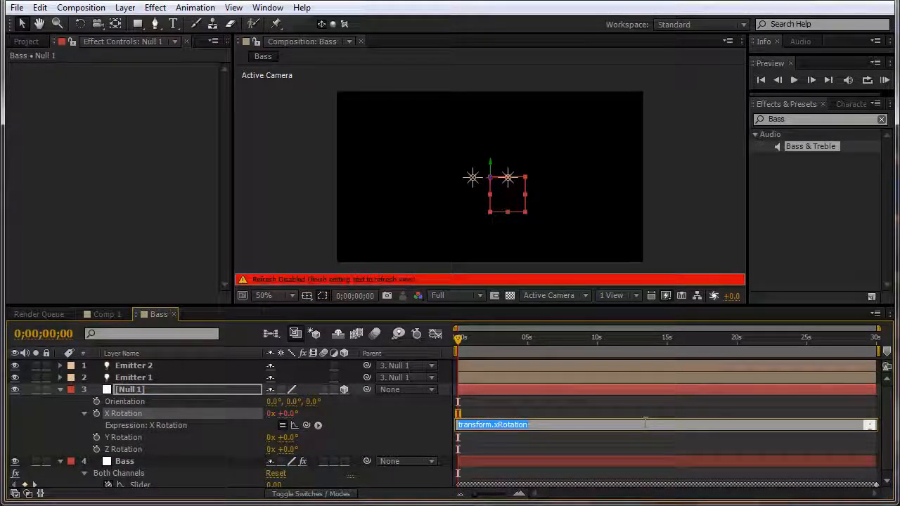
pyautogui.write('wiggle')
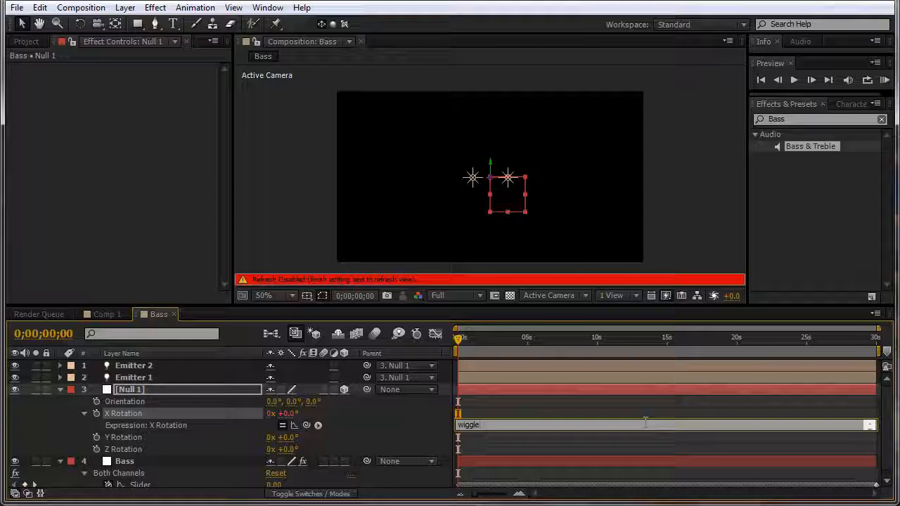
pyautogui.write('(2,250')
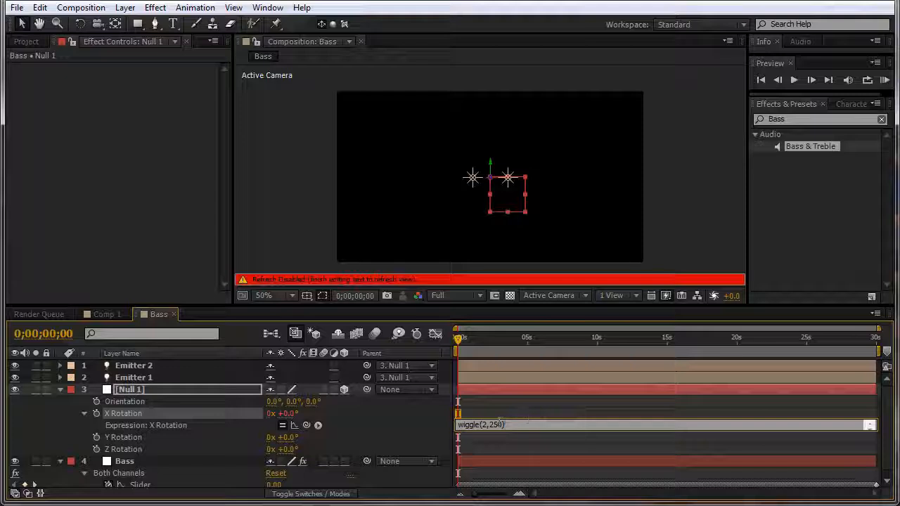
pyautogui.click(458, 340)
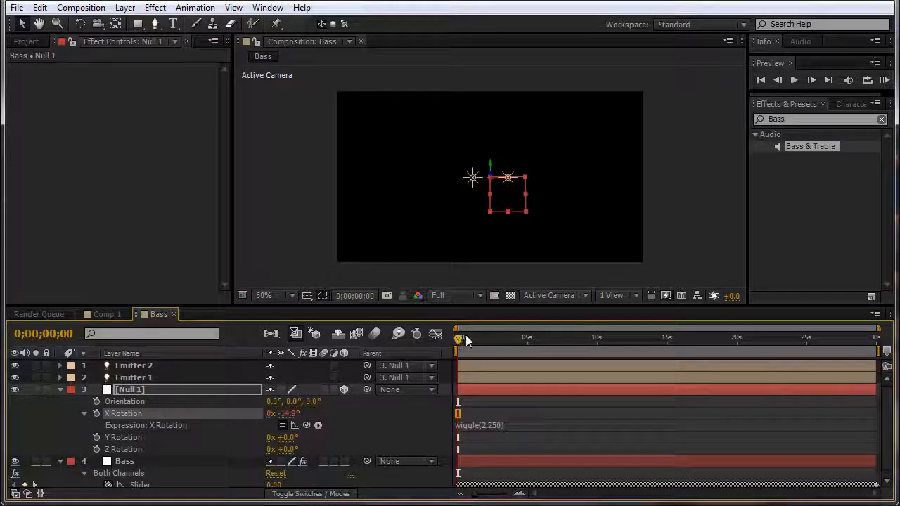
pyautogui.moveTo(466, 340)
pyautogui.mouseDown()
pyautogui.moveTo(540, 345)
pyautogui.moveTo(457, 342)
pyautogui.mouseUp()
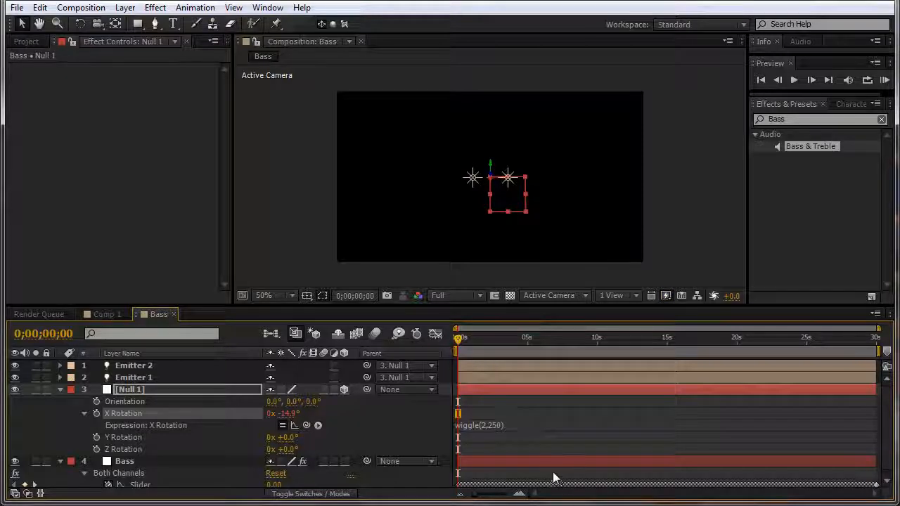
# Step: Link Null 1's Y Rotation to the X Rotation value with a pick-whip expression
pyautogui.click(113, 438)
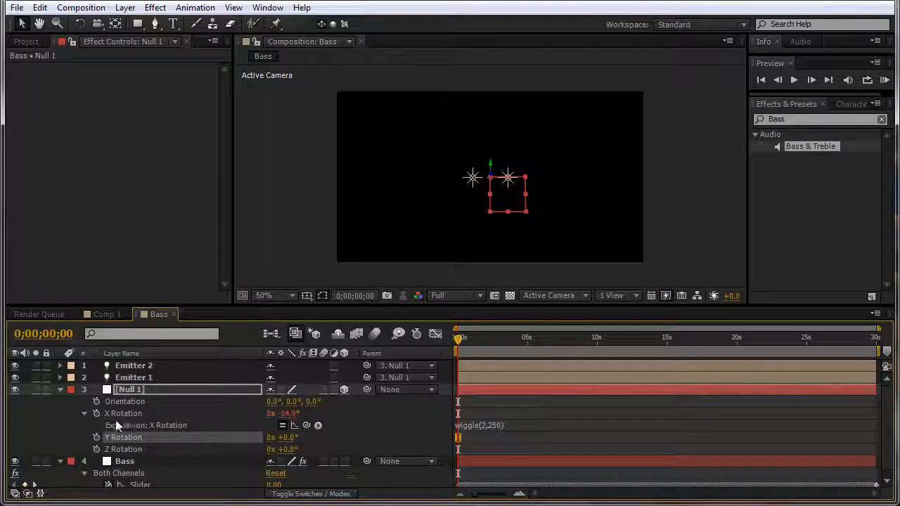
pyautogui.keyDown('alt'); pyautogui.click(96, 437); pyautogui.keyUp('alt')
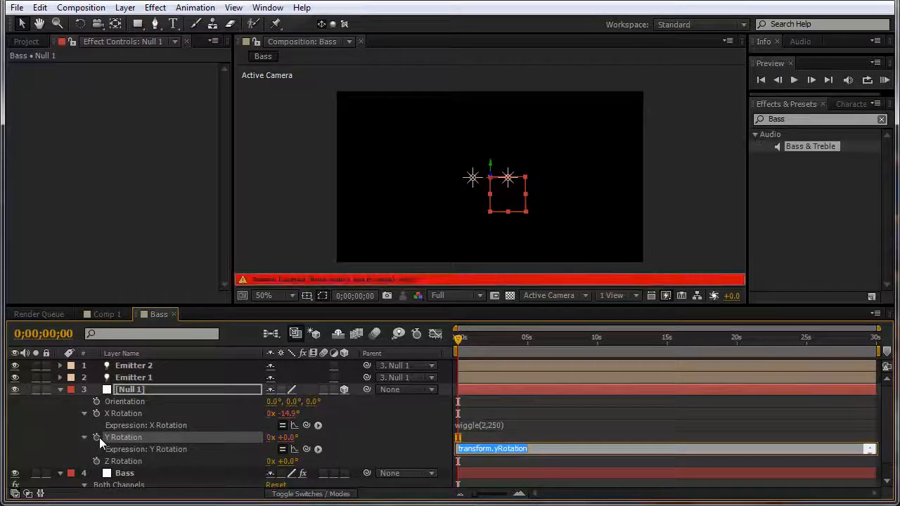
pyautogui.moveTo(306, 449); pyautogui.dragTo(143, 411)
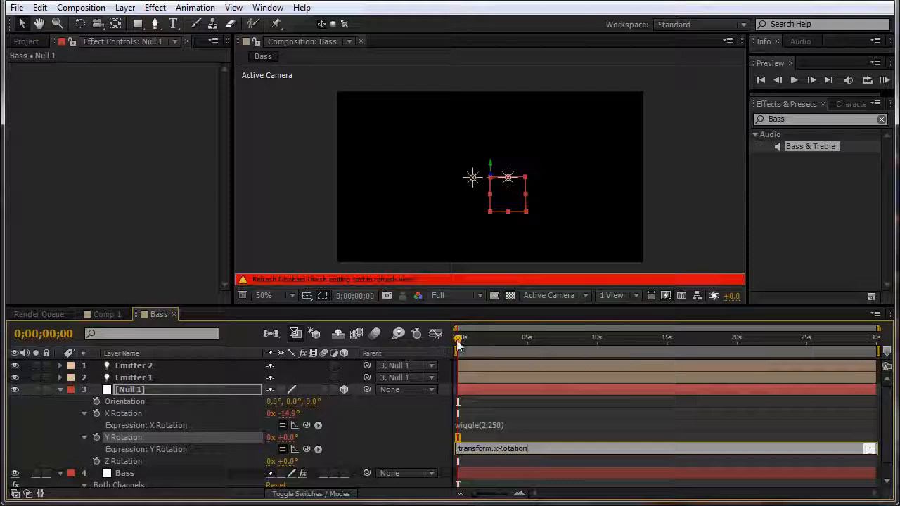
pyautogui.moveTo(458, 344); pyautogui.dragTo(420, 359)
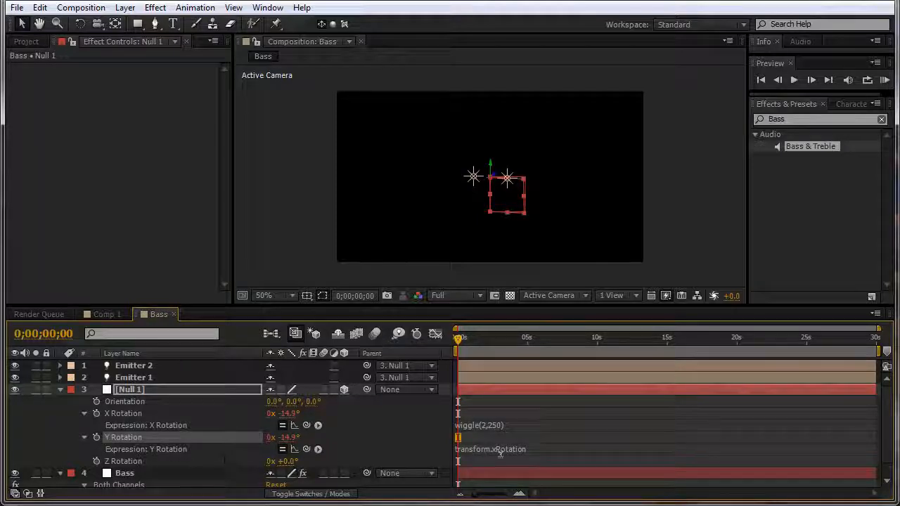
pyautogui.click(60, 390)
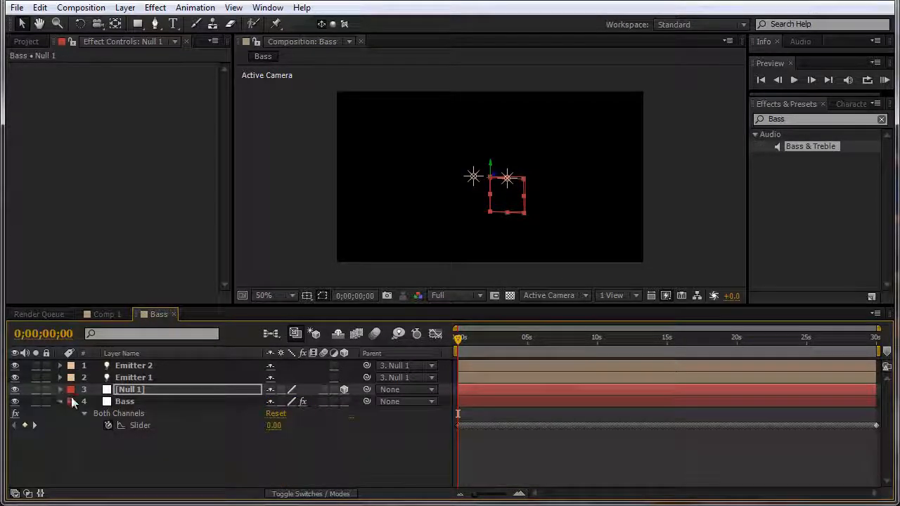
# Step: Create a new black solid layer named Particular
pyautogui.click(60, 402)
pyautogui.click(281, 455)
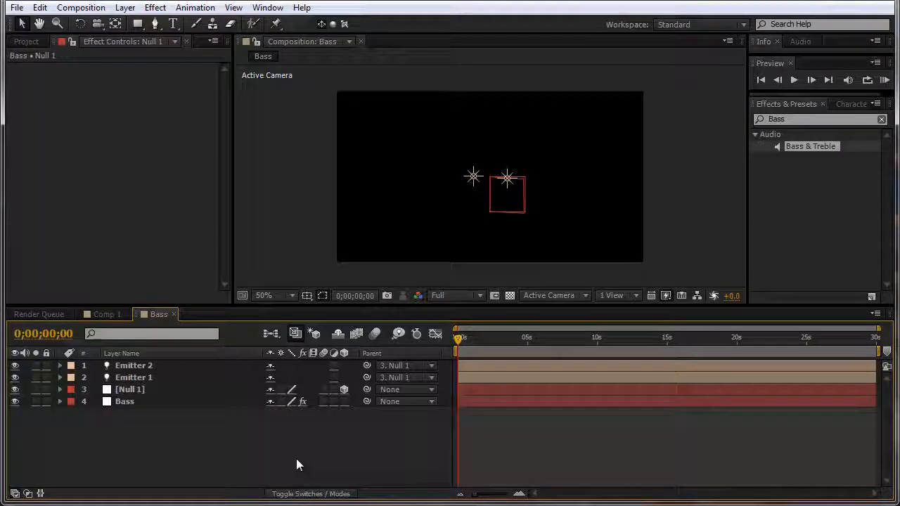
pyautogui.click(198, 390)
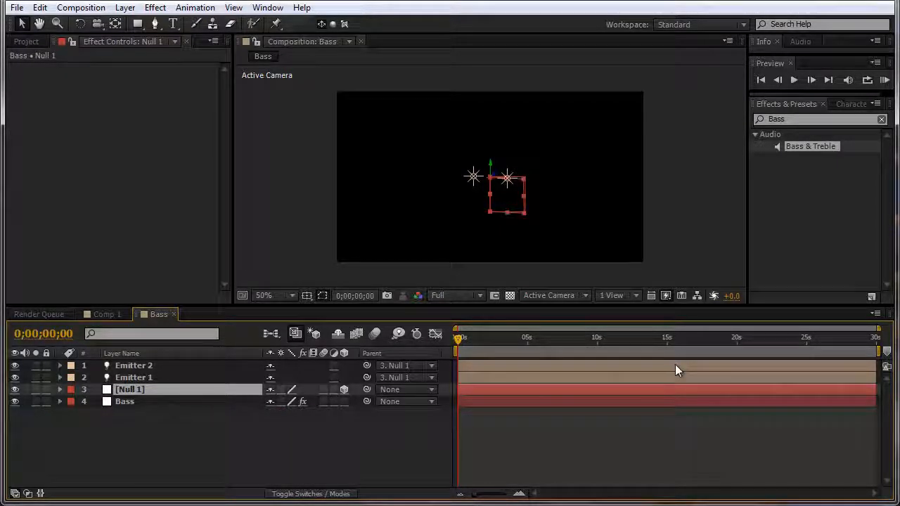
pyautogui.click(125, 7)
pyautogui.moveTo(140, 24)
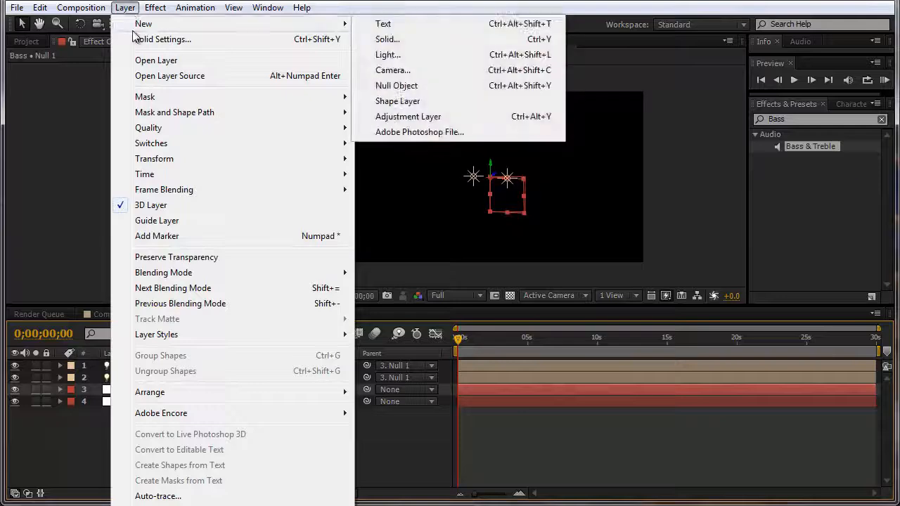
pyautogui.click(395, 38)
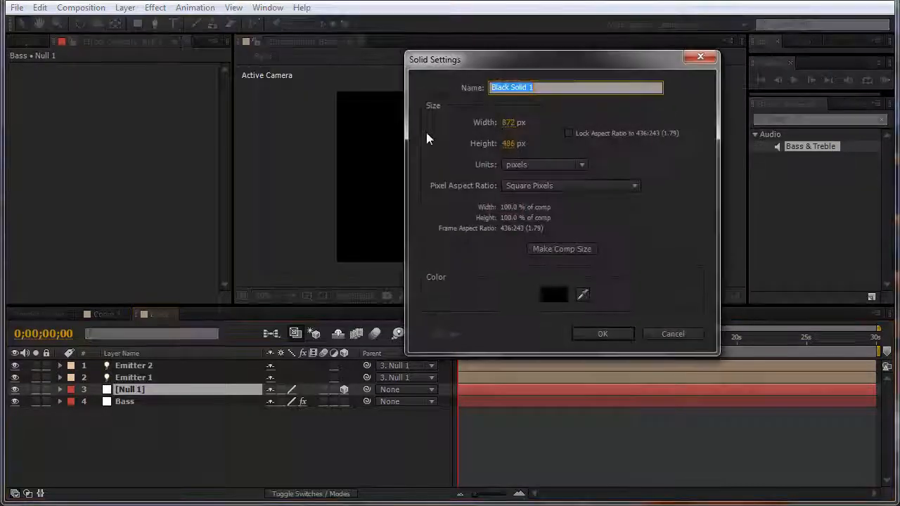
pyautogui.click(554, 292)
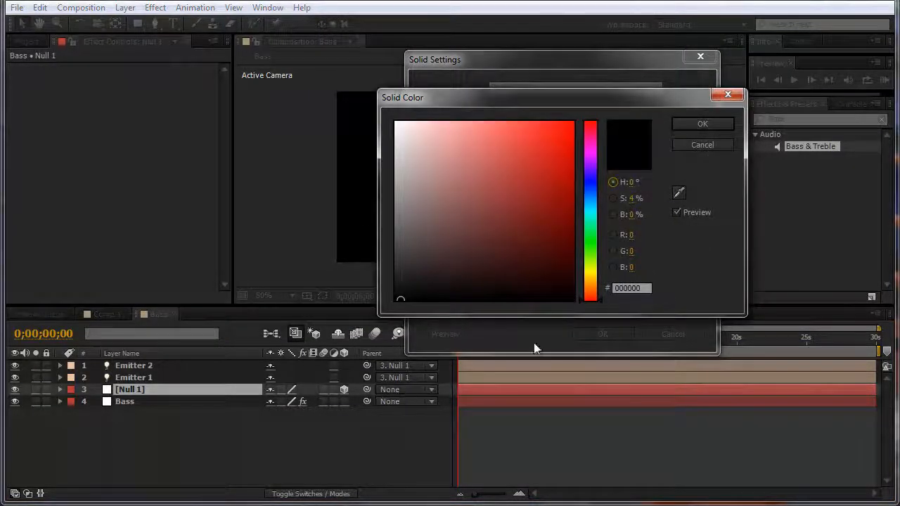
pyautogui.click(724, 126)
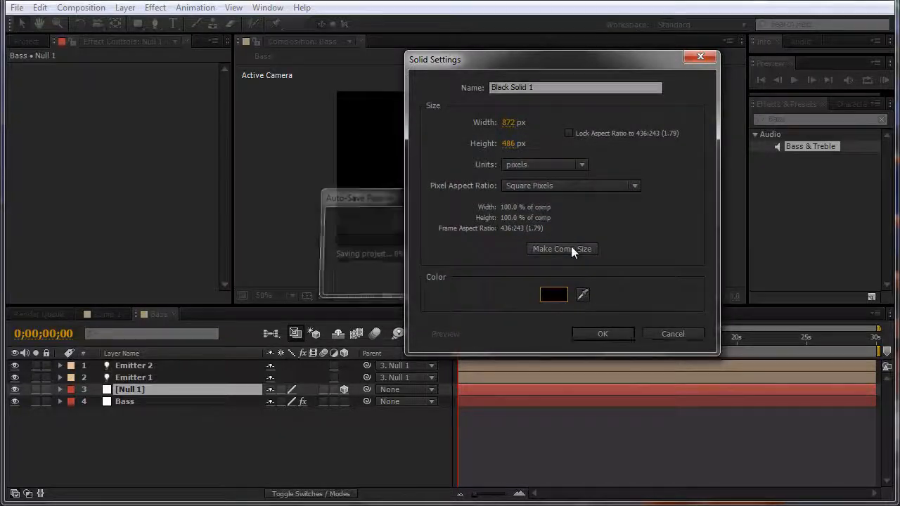
pyautogui.moveTo(537, 87); pyautogui.dragTo(221, 84)
pyautogui.write('P')
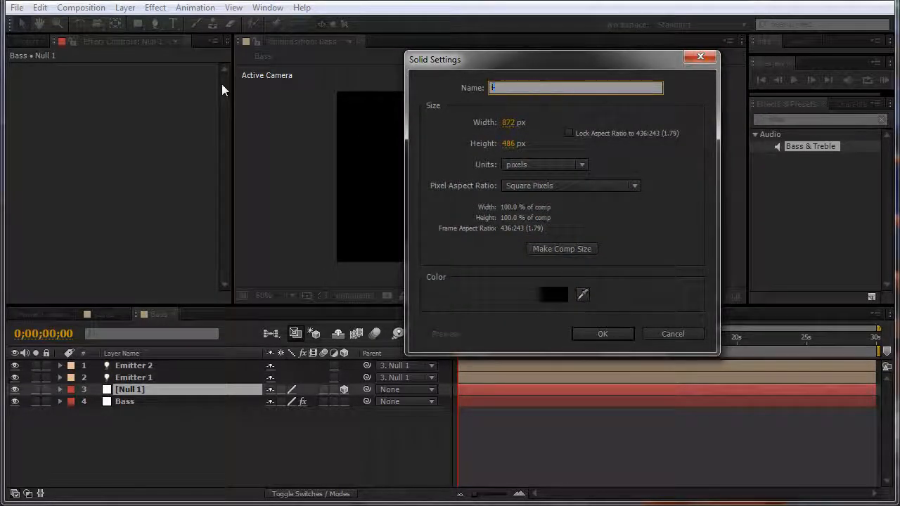
pyautogui.write('articular')
pyautogui.press('Return')
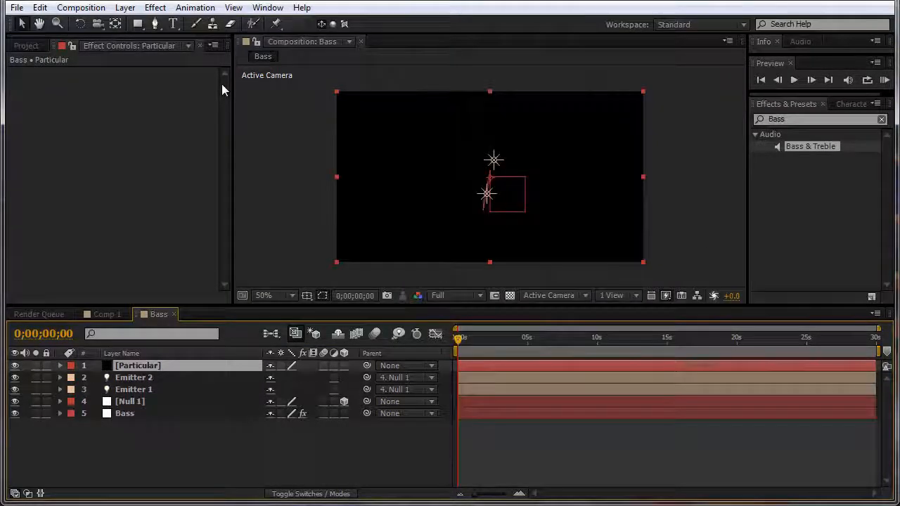
# Step: Move the Particular solid to the bottom of the stack and hide the Bass layer
pyautogui.moveTo(174, 366); pyautogui.dragTo(174, 447)
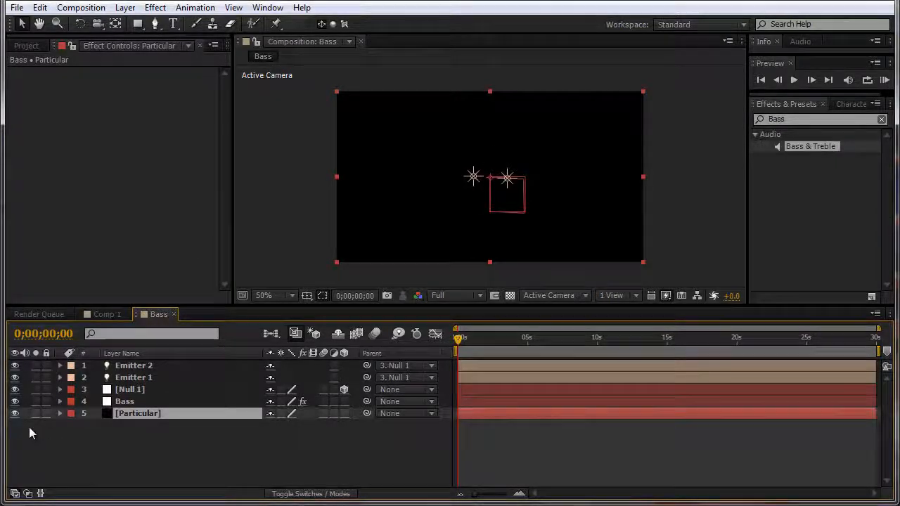
pyautogui.click(15, 401)
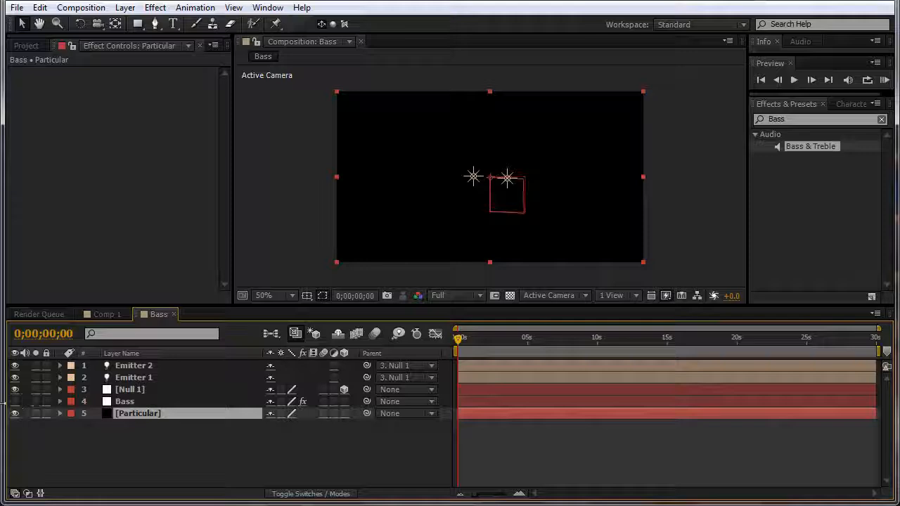
pyautogui.click(116, 404)
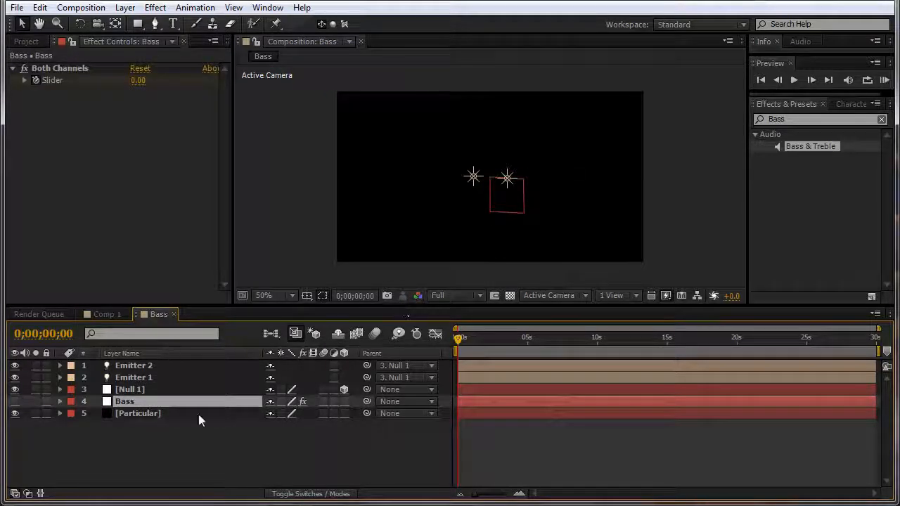
pyautogui.click(17, 404)
pyautogui.click(18, 404)
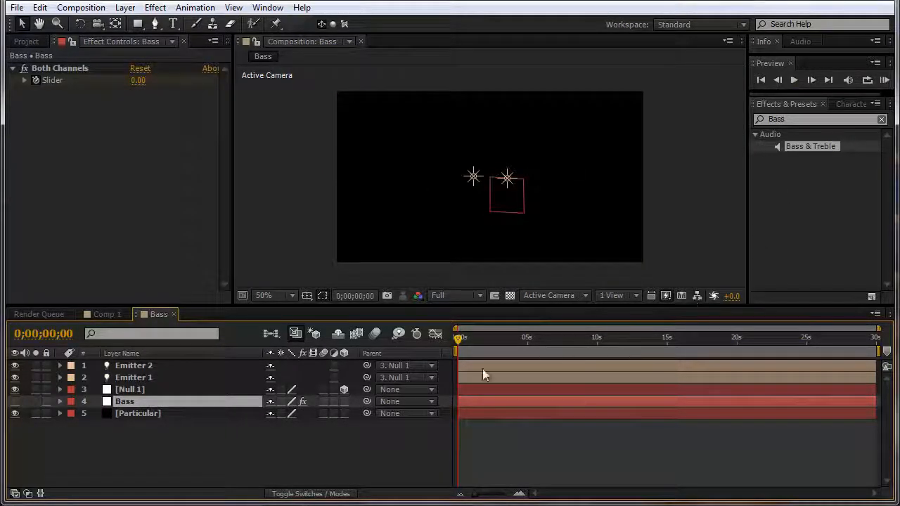
# Step: Apply the Trapcode Particular effect to the Particular solid
pyautogui.click(242, 413)
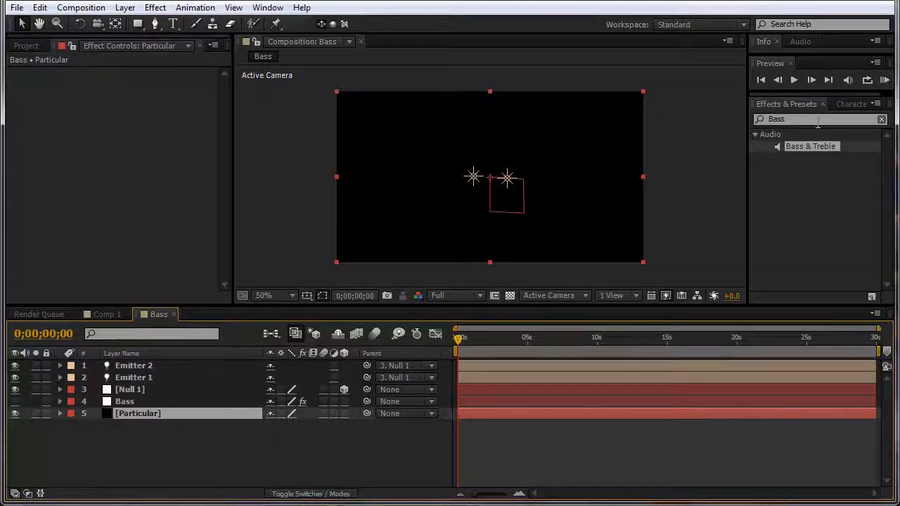
pyautogui.click(788, 119)
pyautogui.write('Par')
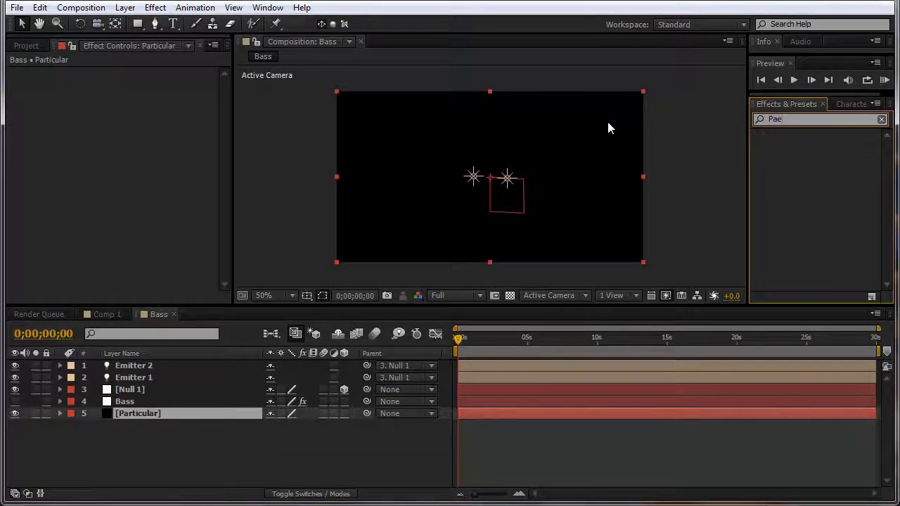
pyautogui.write('ticu')
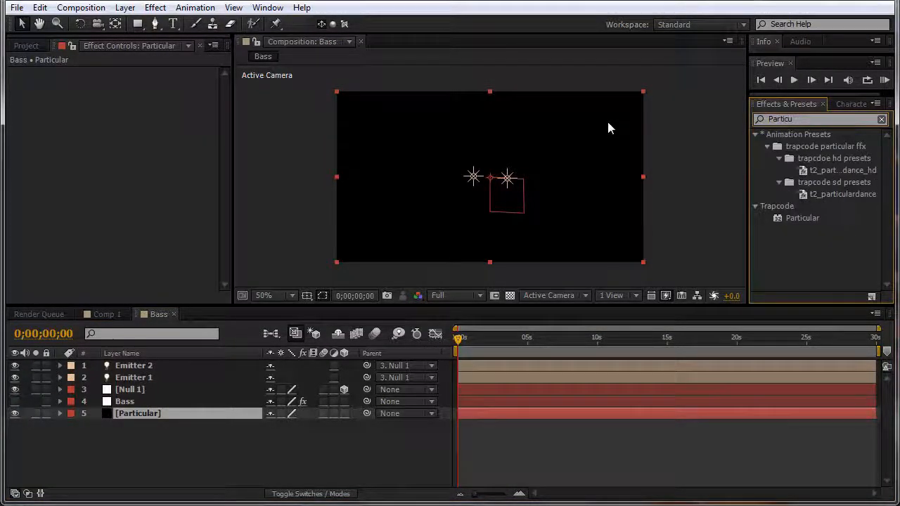
pyautogui.moveTo(790, 219); pyautogui.dragTo(132, 417)
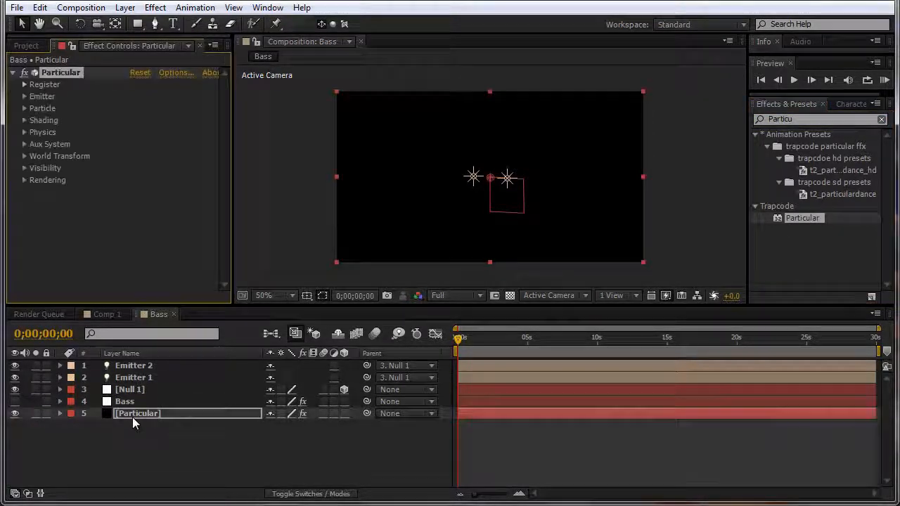
# Step: Set Particular's emitter type to Lights with an emitter velocity of 0
pyautogui.click(169, 445)
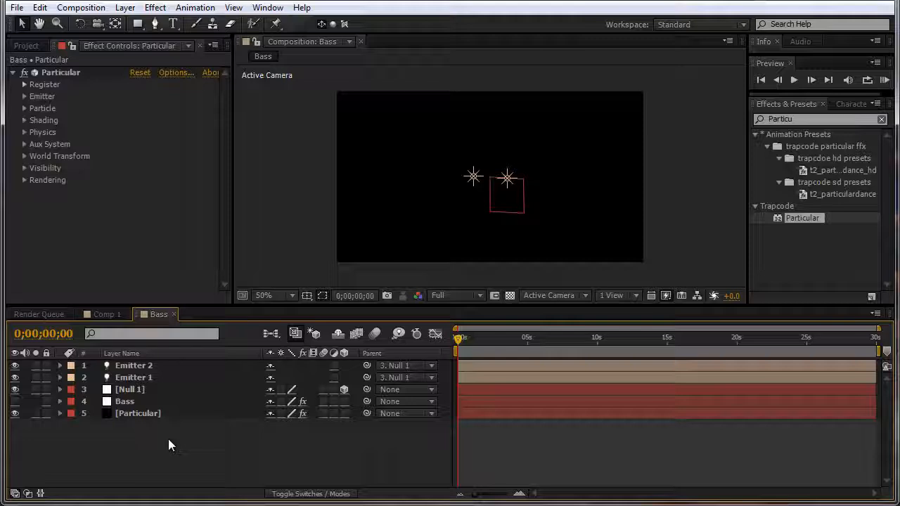
pyautogui.click(24, 96)
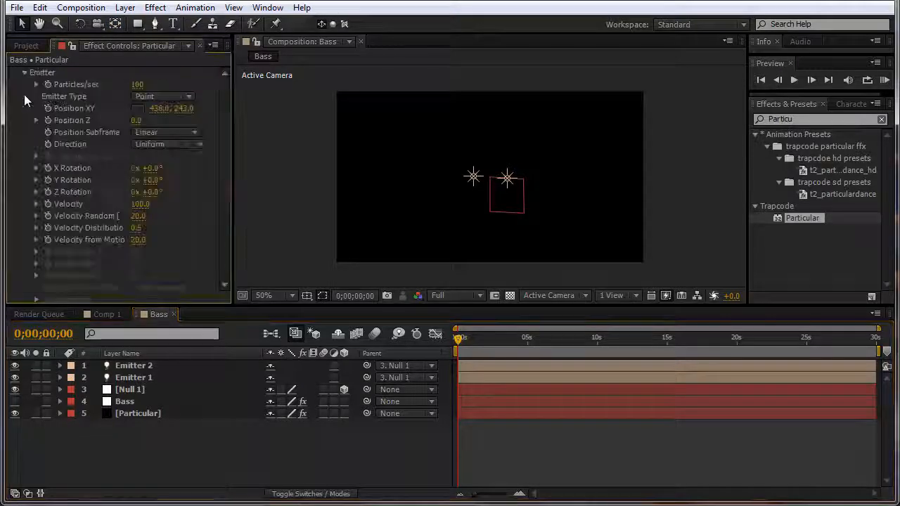
pyautogui.click(159, 97)
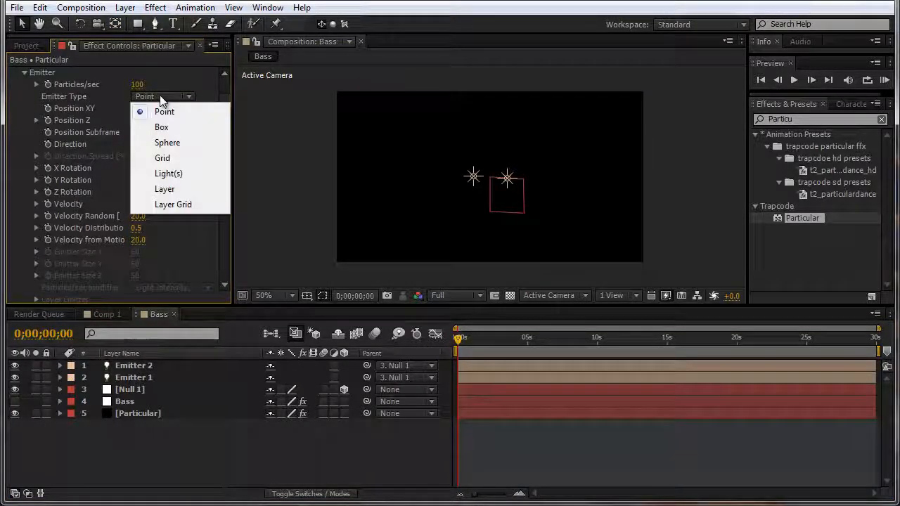
pyautogui.click(172, 176)
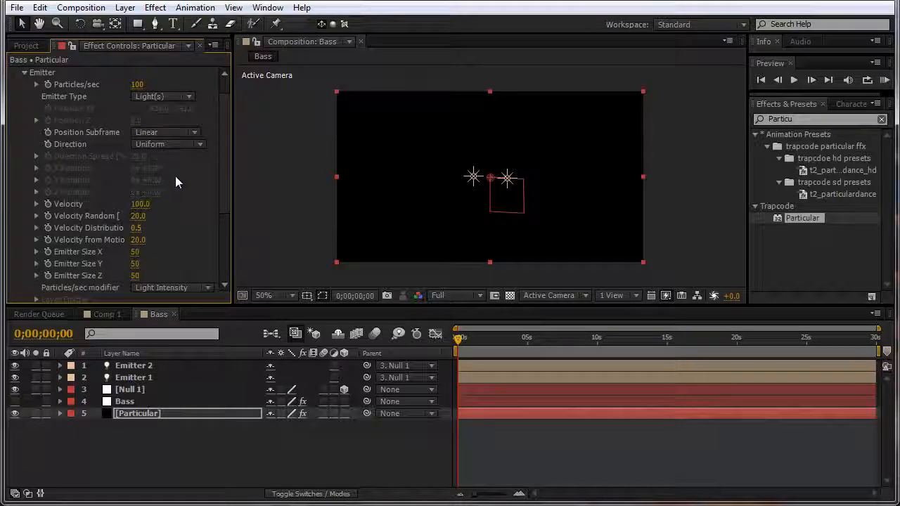
pyautogui.click(140, 204)
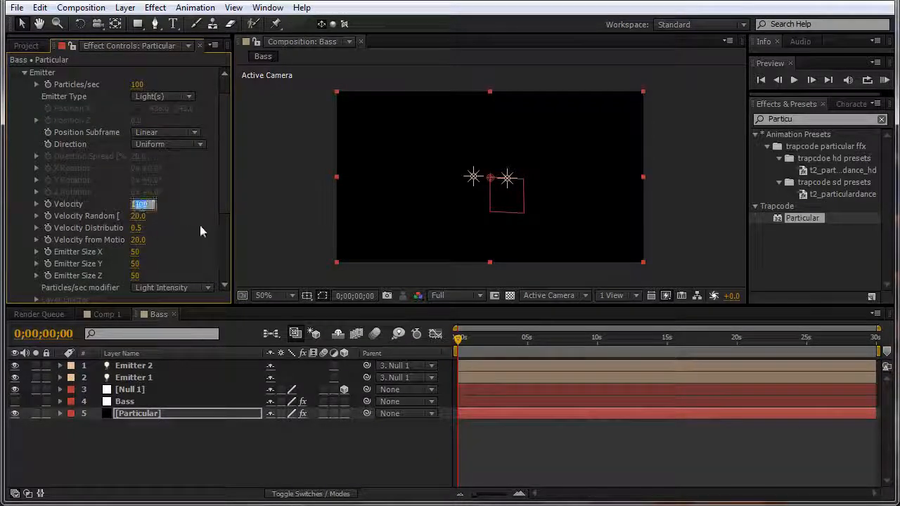
pyautogui.press('Return')
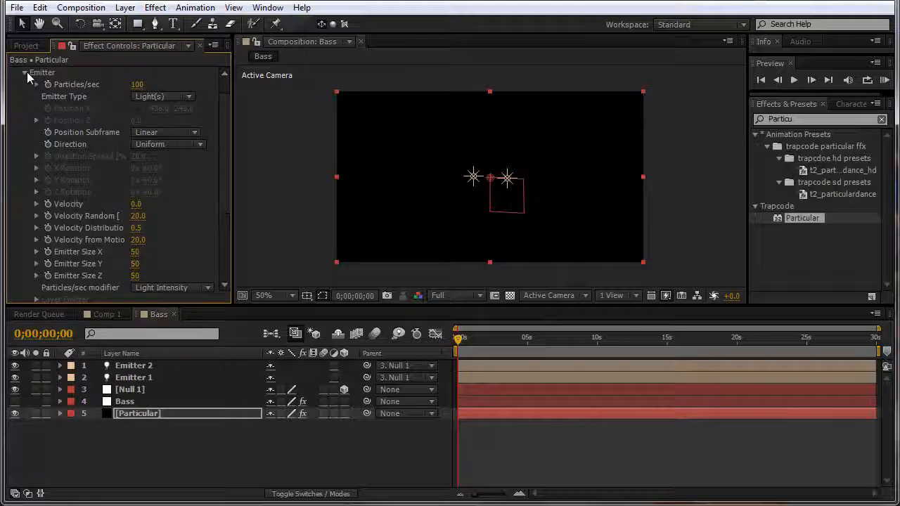
pyautogui.click(26, 72)
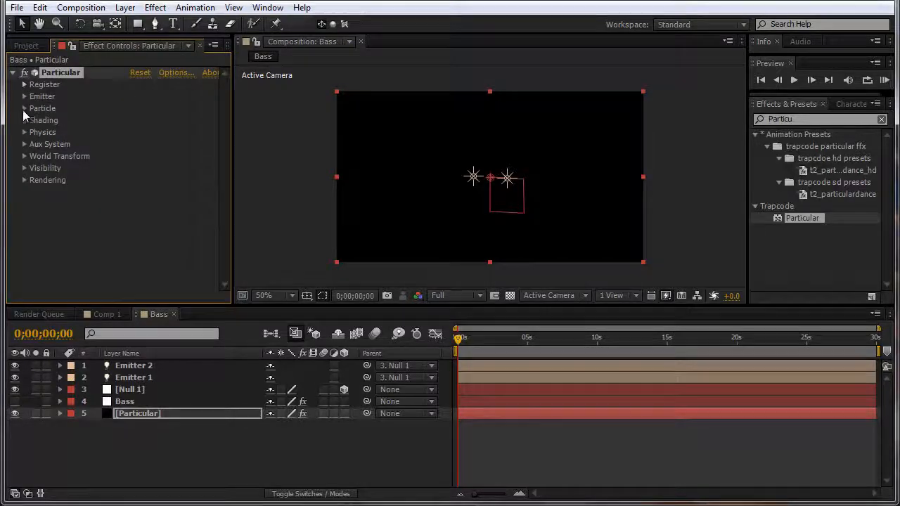
# Step: Set particle Life 0.3, Size 4, Size Random 100 and Opacity Random 100
pyautogui.click(23, 110)
pyautogui.click(136, 85)
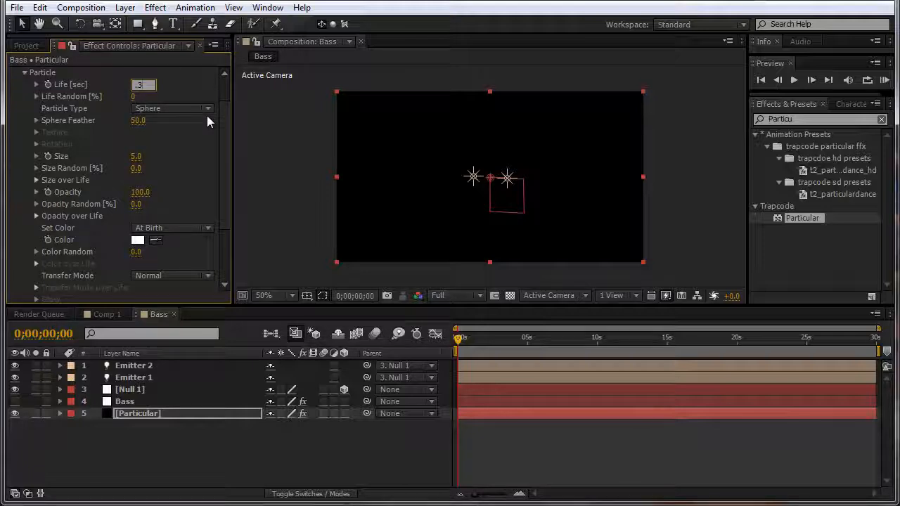
pyautogui.write('0.3')
pyautogui.press('Return')
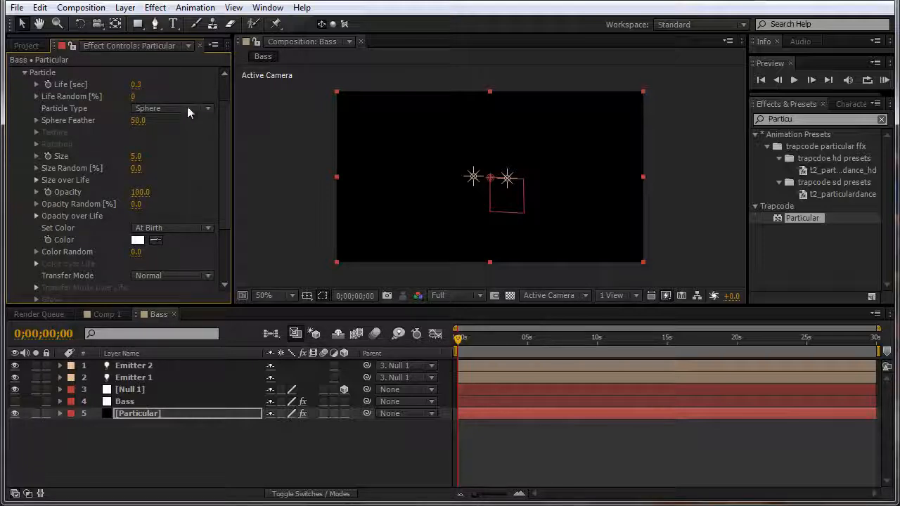
pyautogui.click(134, 158)
pyautogui.write('4')
pyautogui.press('Return')
pyautogui.click(137, 169)
pyautogui.write('100')
pyautogui.press('Return')
pyautogui.click(141, 205)
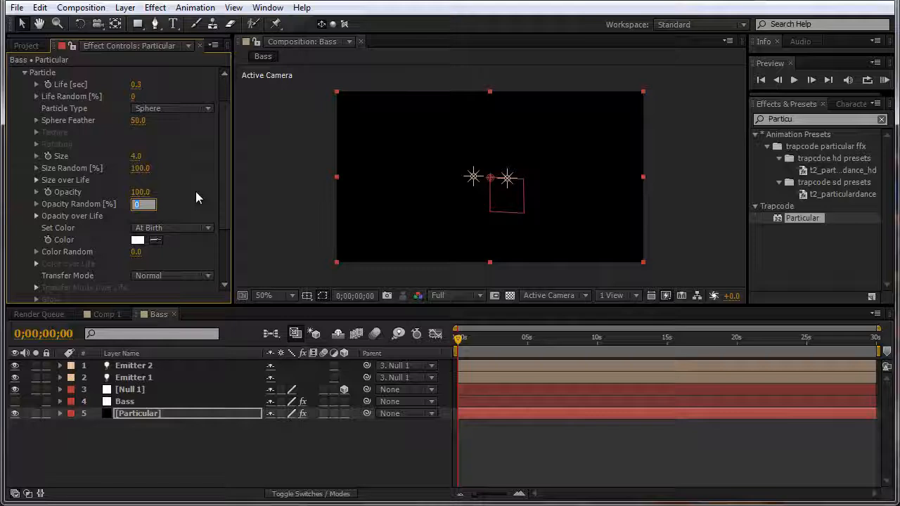
pyautogui.write('100')
pyautogui.press('Return')
# Step: Colour the particles from the light emitters and set their transfer mode to Add
pyautogui.click(179, 228)
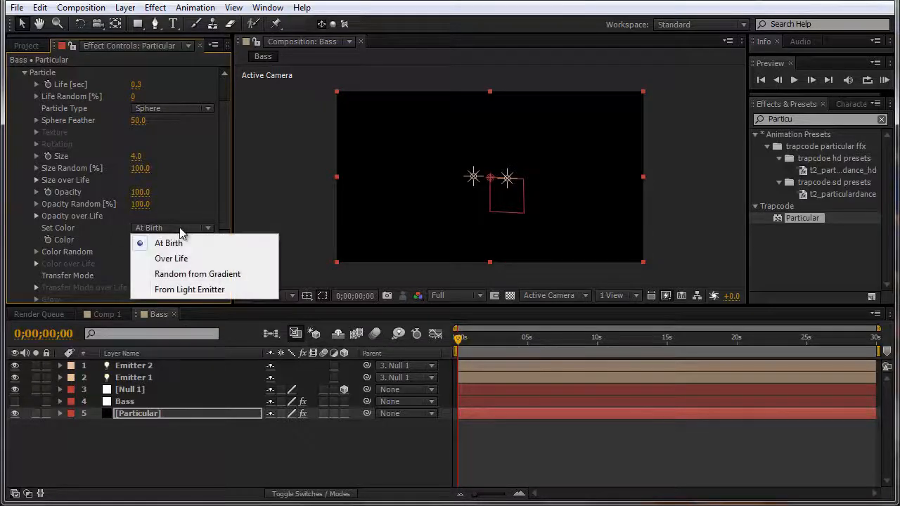
pyautogui.click(173, 290)
pyautogui.moveTo(460, 350); pyautogui.dragTo(560, 346)
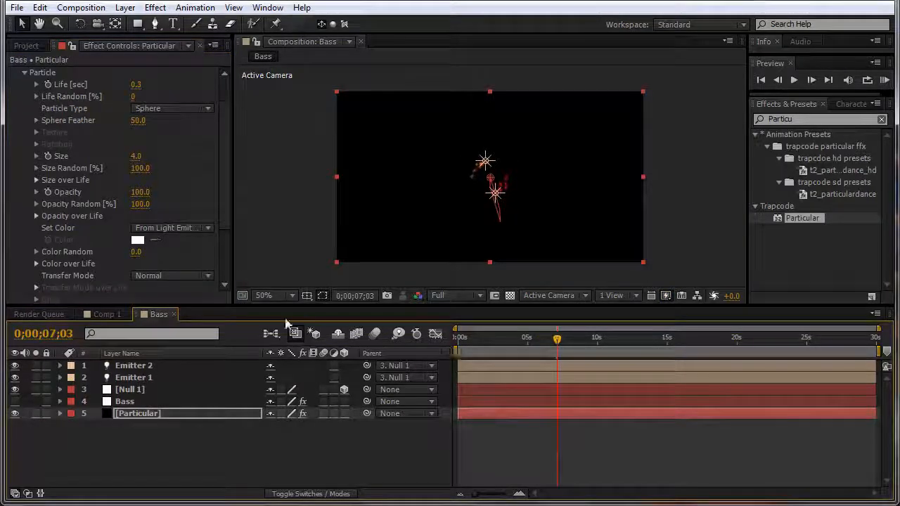
pyautogui.click(208, 275)
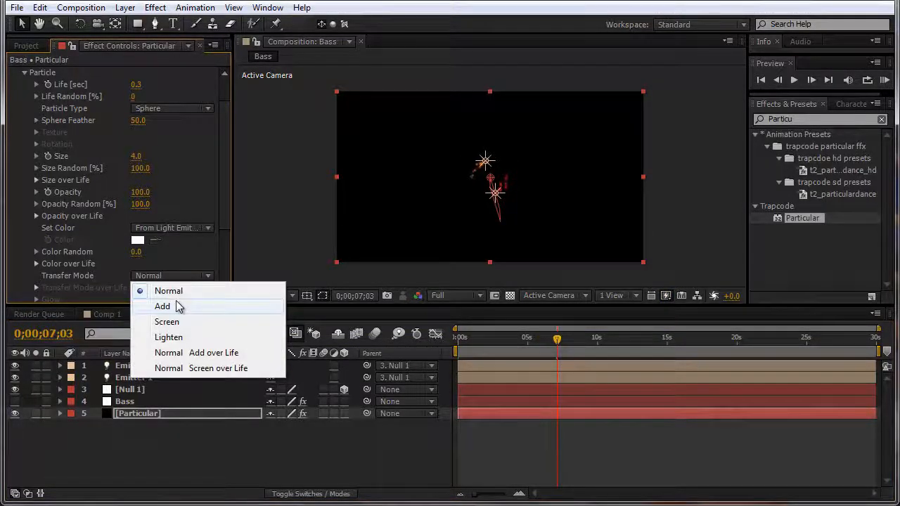
pyautogui.click(177, 306)
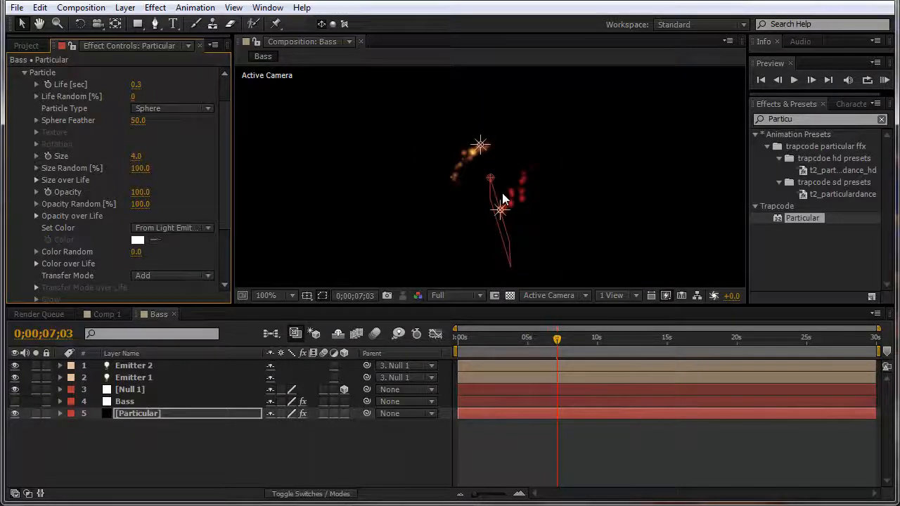
pyautogui.click(25, 73)
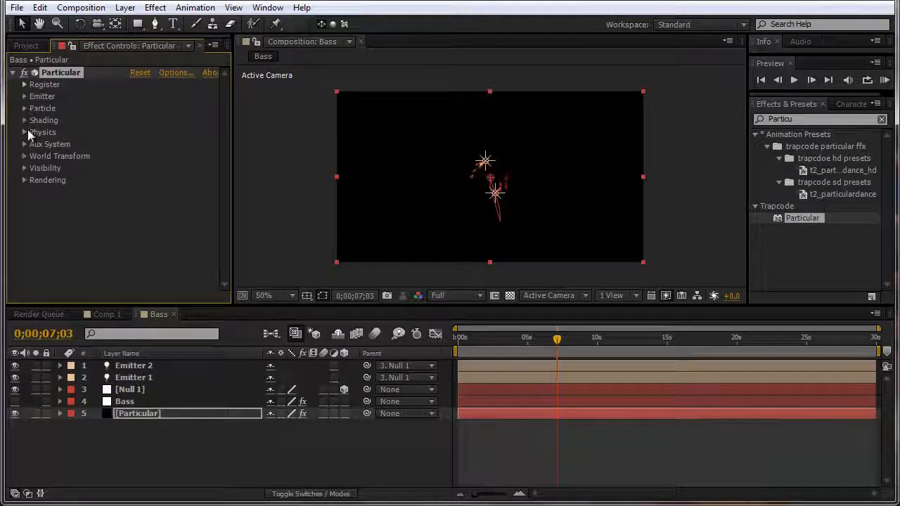
# Step: Set the Physics > Air turbulence field's Affect Size and Affect Position both to 20
pyautogui.click(23, 133)
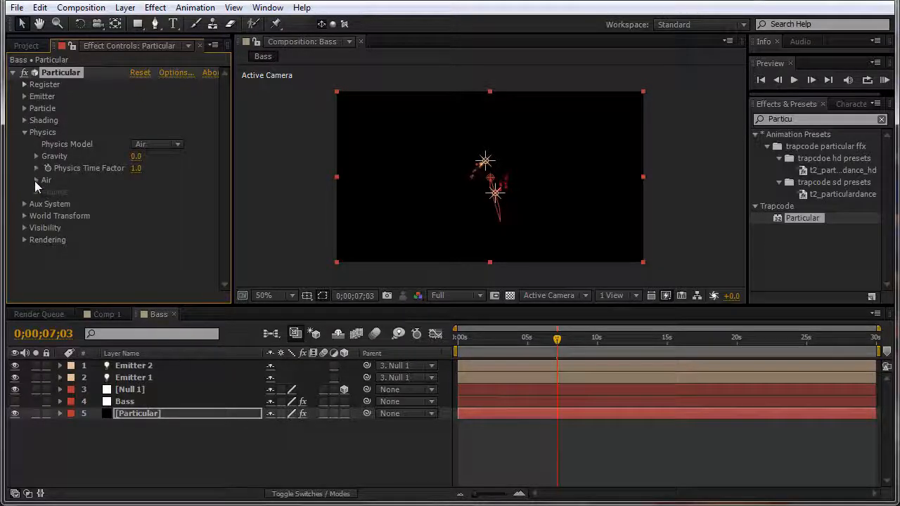
pyautogui.click(35, 181)
pyautogui.scroll(-3, 34, 181)
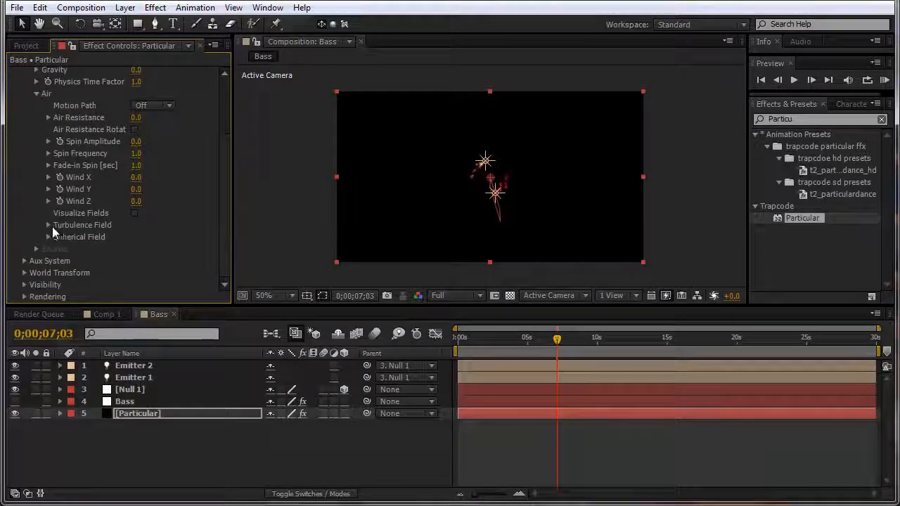
pyautogui.click(51, 226)
pyautogui.click(136, 141)
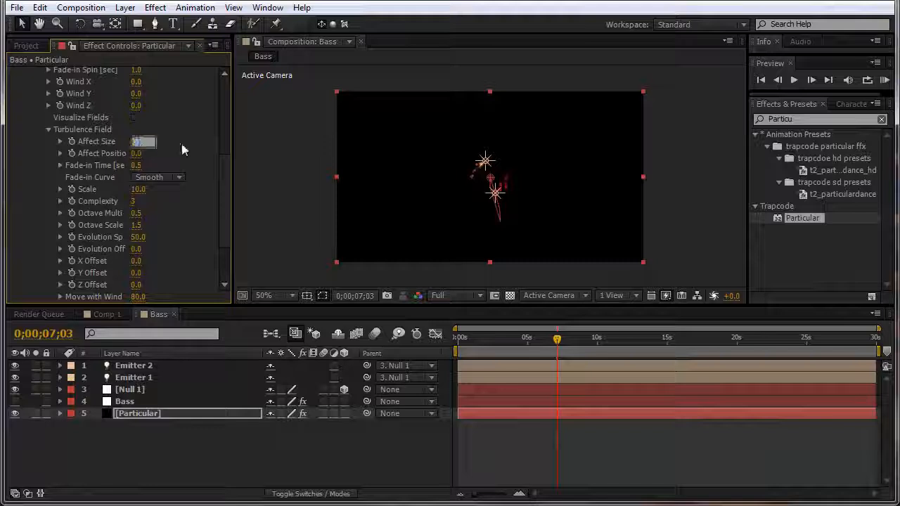
pyautogui.write('20')
pyautogui.press('Return')
pyautogui.click(136, 154)
pyautogui.write('20')
pyautogui.press('Return')
pyautogui.scroll(4, 30, 94)
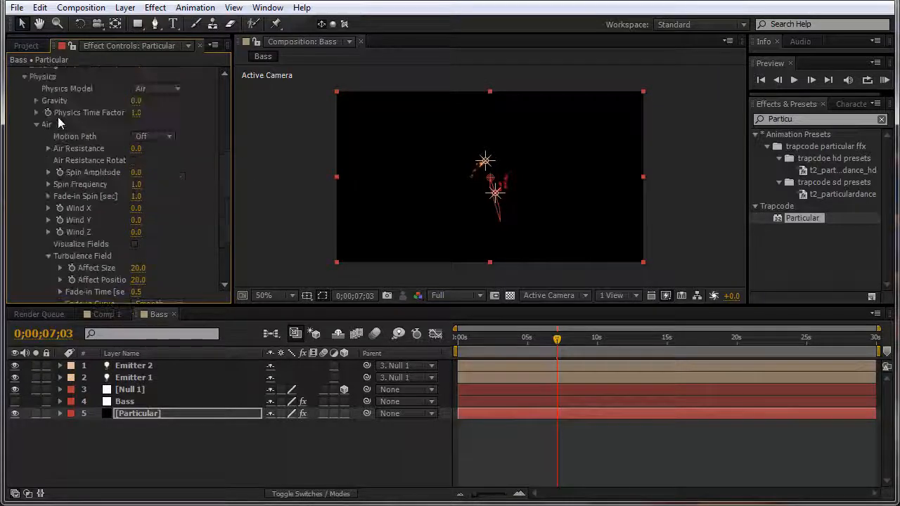
pyautogui.click(25, 77)
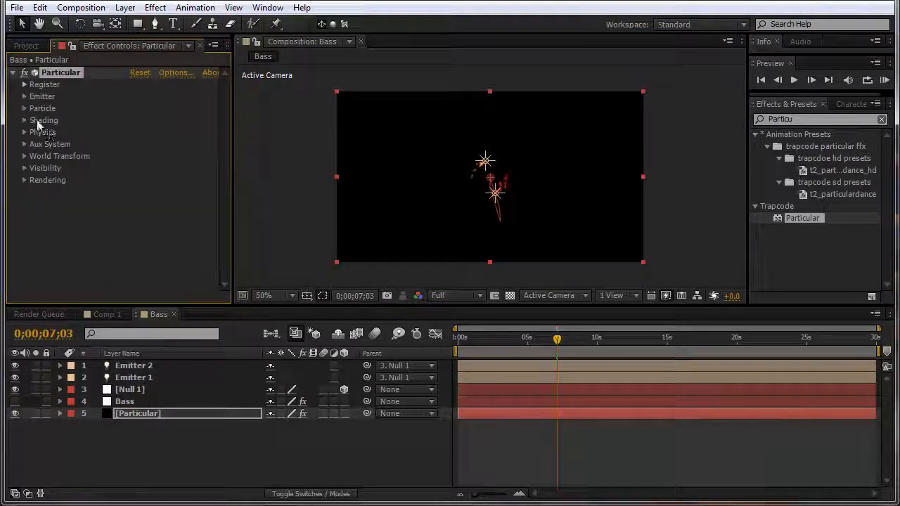
# Step: Add an expression to Particles/sec and reveal the Bass layer's keyframed audio slider
pyautogui.click(24, 97)
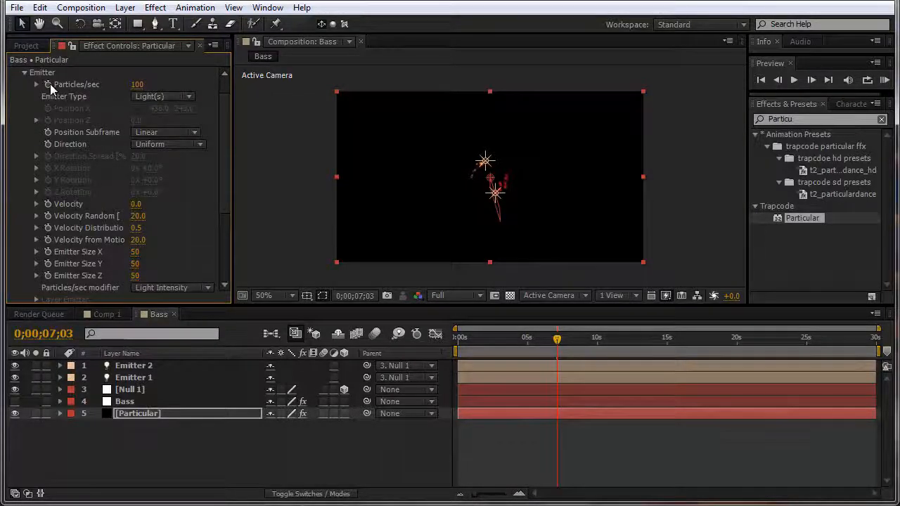
pyautogui.keyDown('alt'); pyautogui.click(49, 85); pyautogui.keyUp('alt')
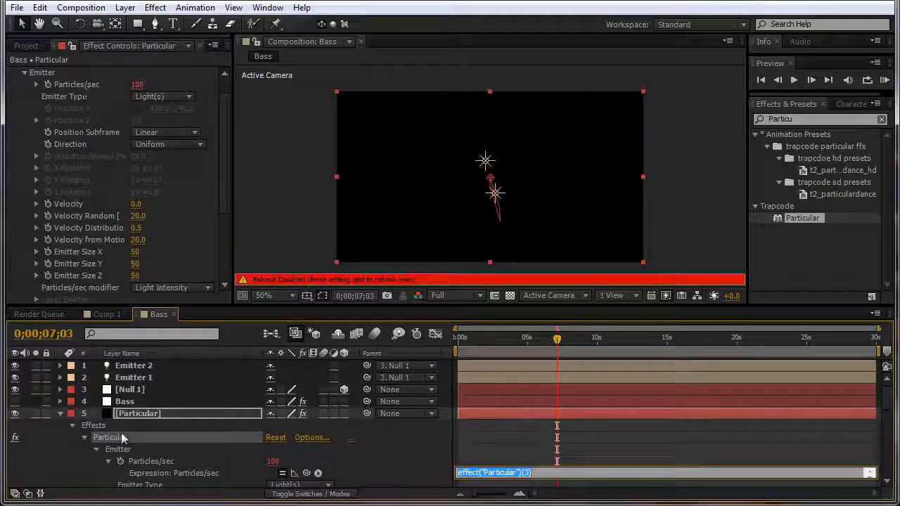
pyautogui.click(500, 461)
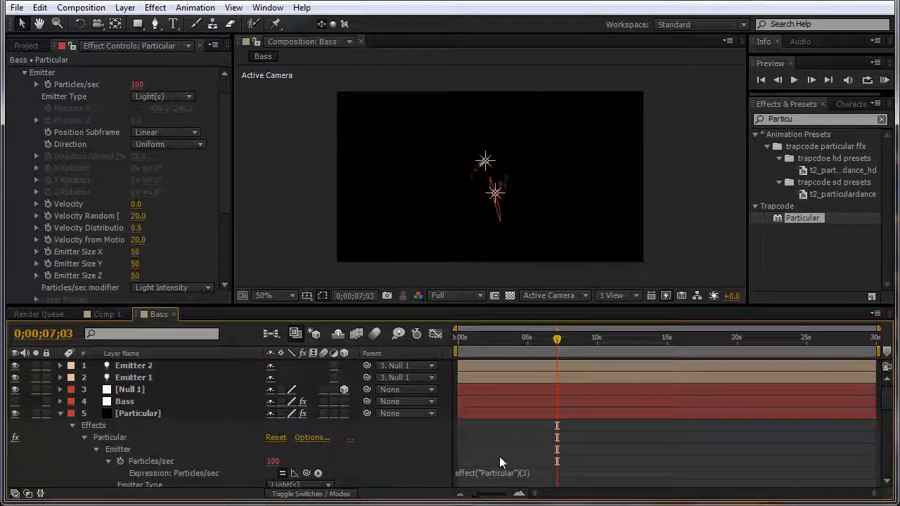
pyautogui.click(136, 404)
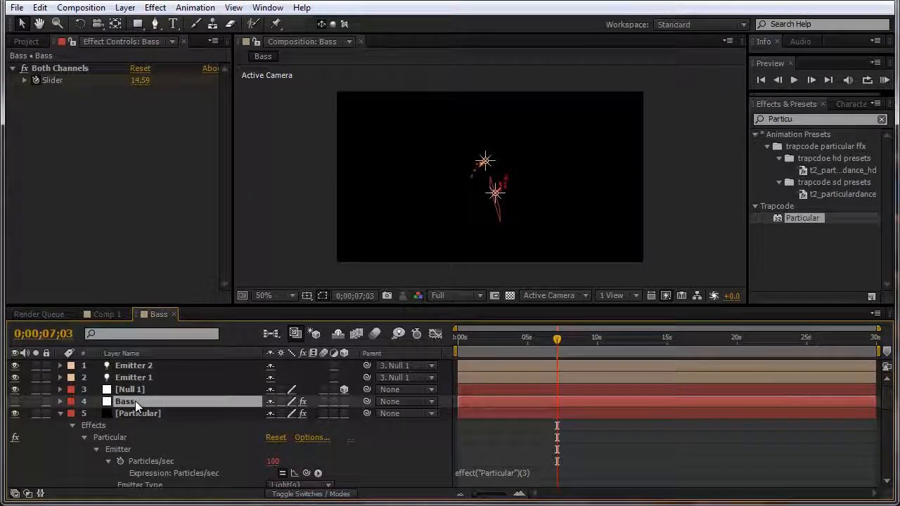
pyautogui.press('u')
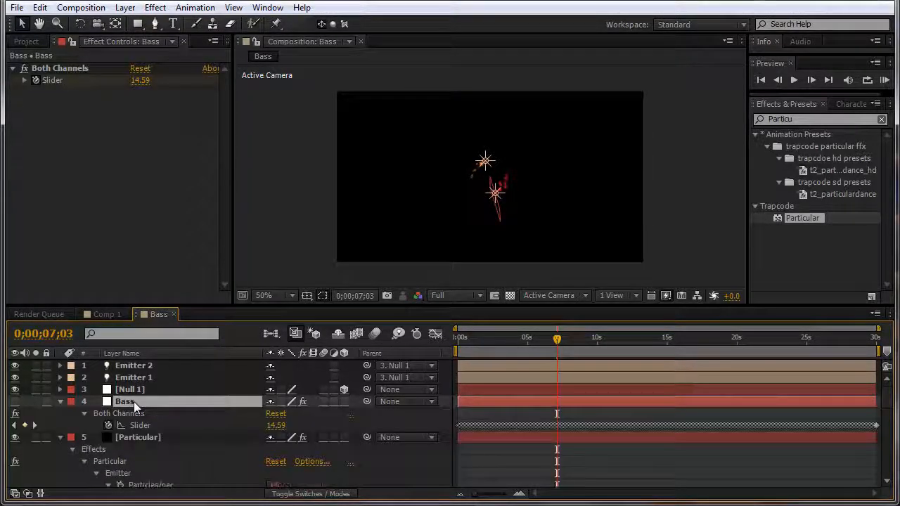
pyautogui.scroll(-3, 134, 402)
pyautogui.scroll(-2, 140, 414)
pyautogui.scroll(2, 174, 427)
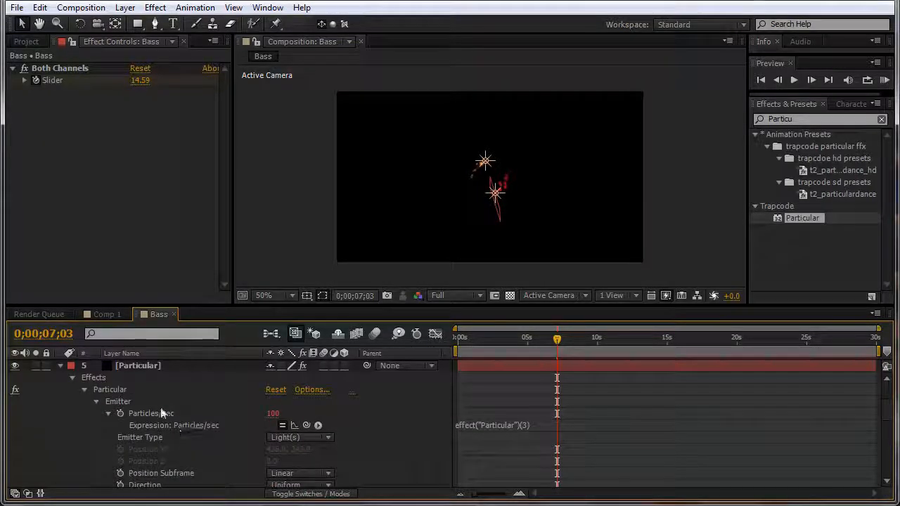
# Step: Link Particles/sec to the Bass Both Channels Slider multiplied by 100 and check playback
pyautogui.click(128, 365)
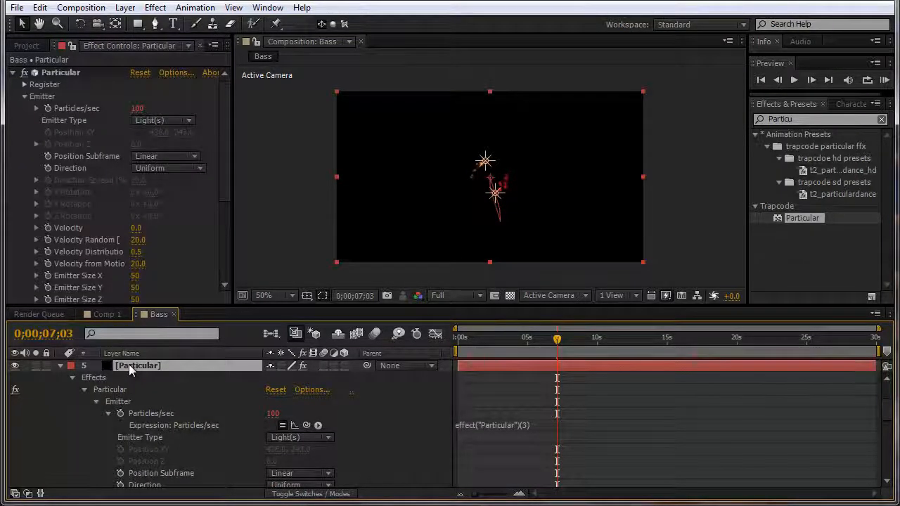
pyautogui.scroll(3, 129, 369)
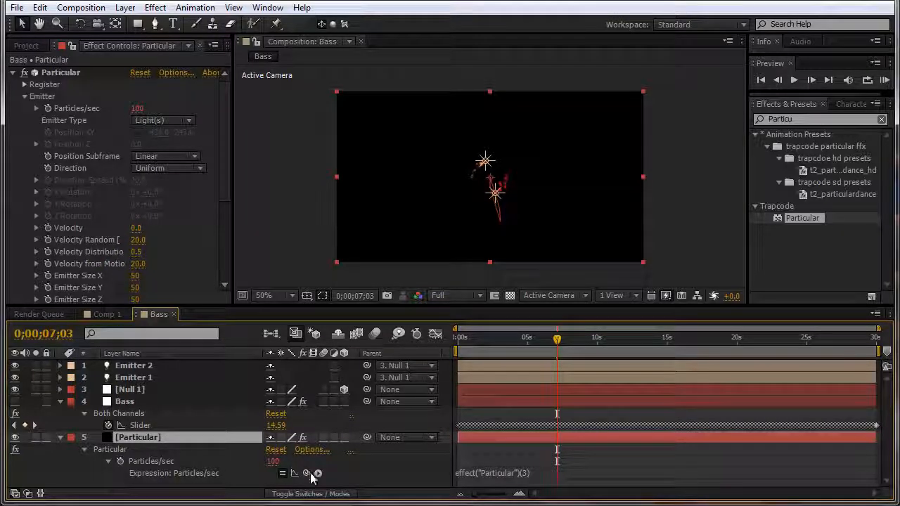
pyautogui.moveTo(307, 472); pyautogui.dragTo(162, 425)
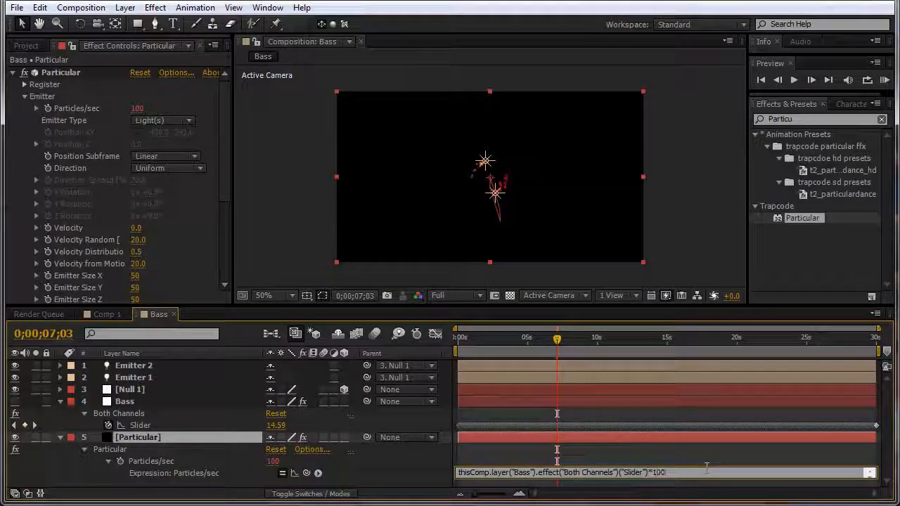
pyautogui.press('KP_Enter')
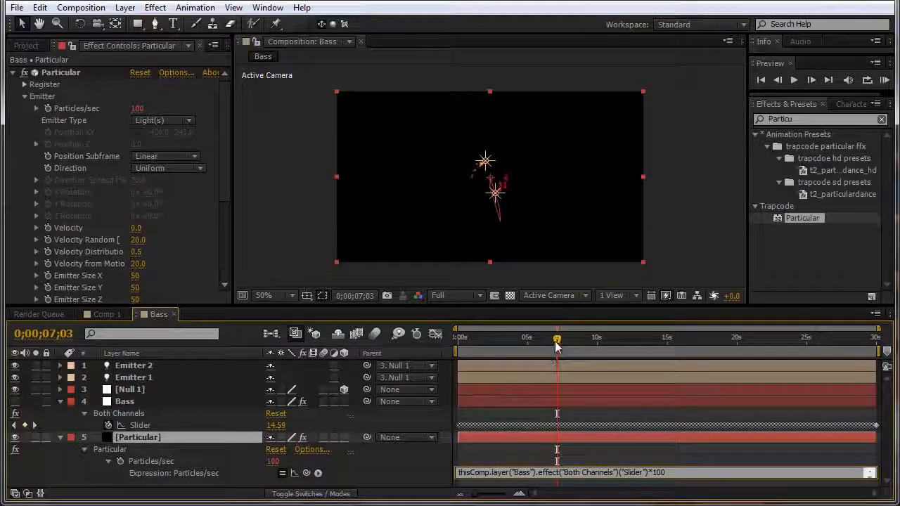
pyautogui.moveTo(556, 344); pyautogui.dragTo(592, 340)
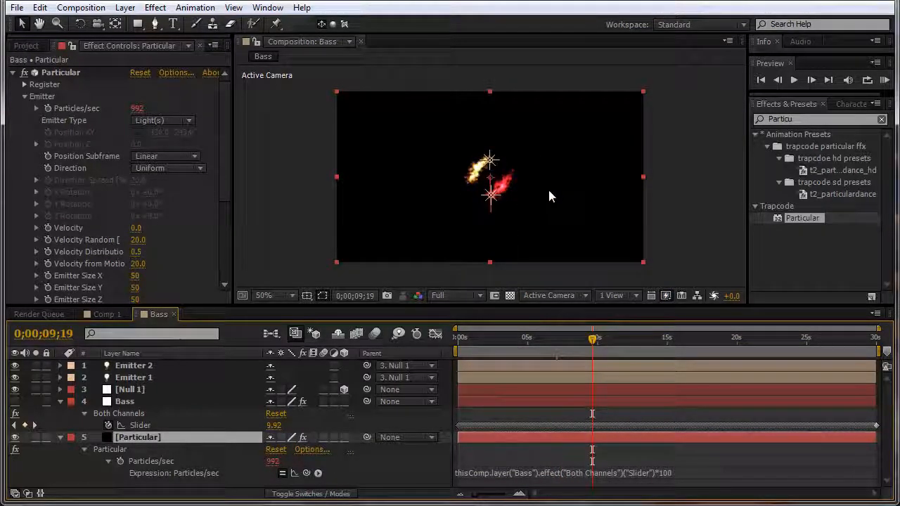
pyautogui.scroll(1, 494, 186)
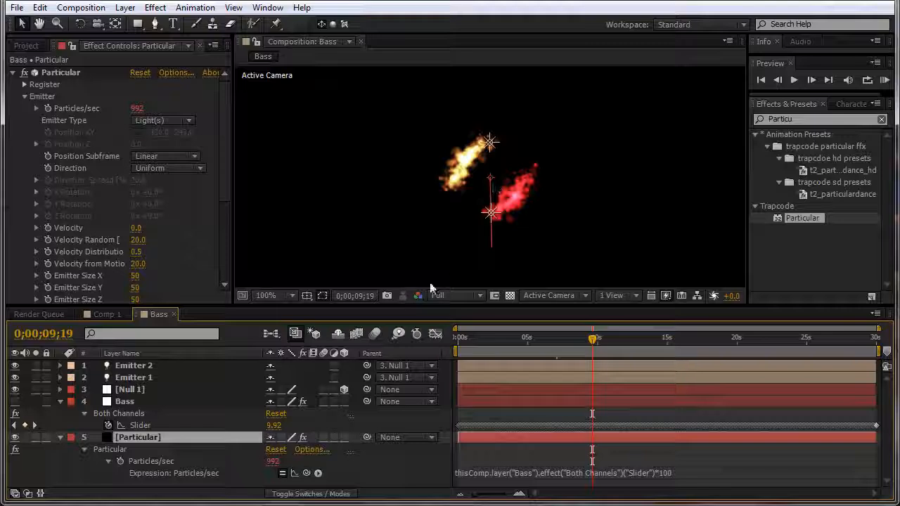
# Step: Set Particular's particle Size to 5 and Opacity to 50
pyautogui.click(24, 96)
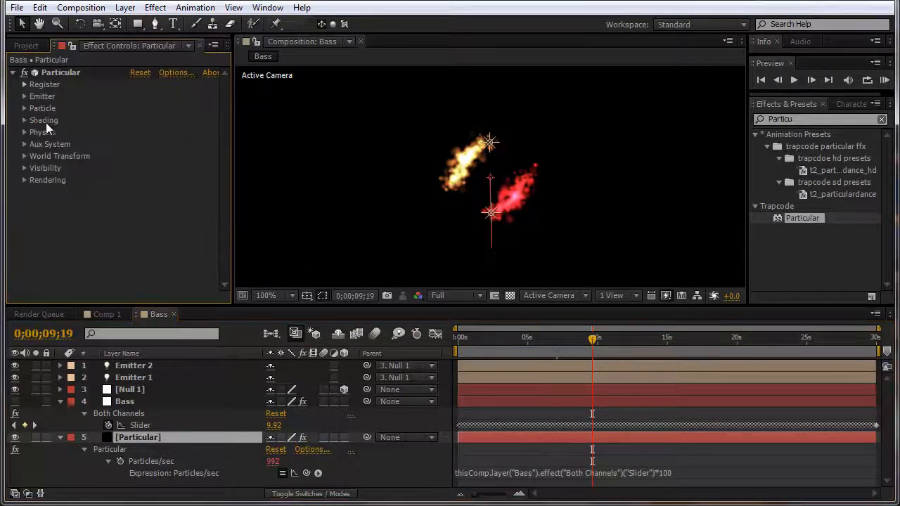
pyautogui.click(24, 108)
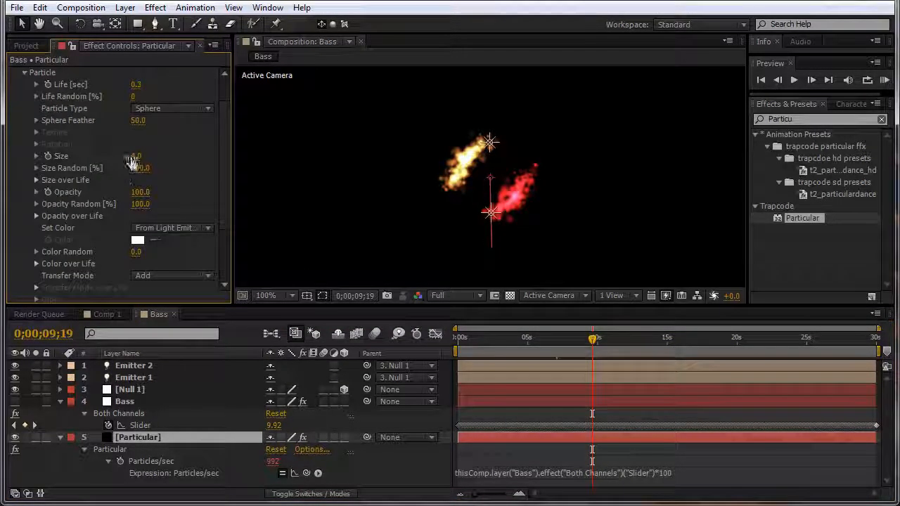
pyautogui.click(137, 156)
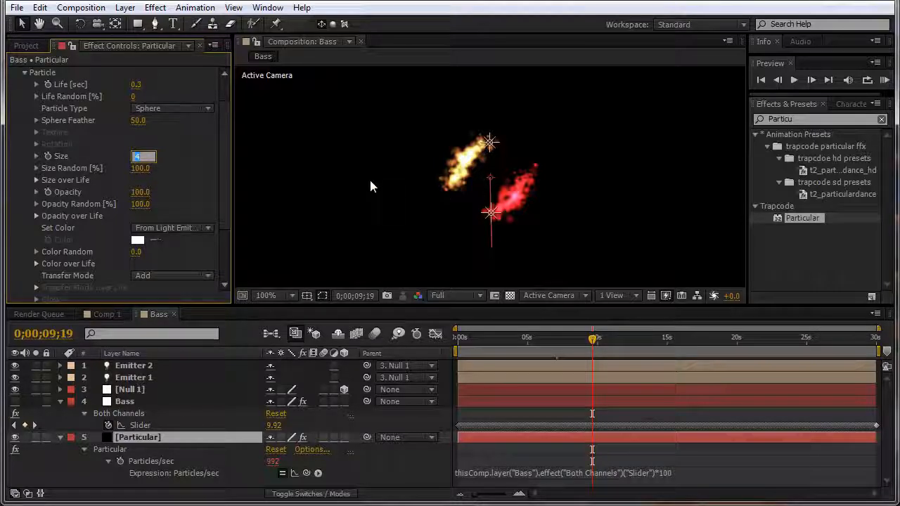
pyautogui.write('5')
pyautogui.press('Return')
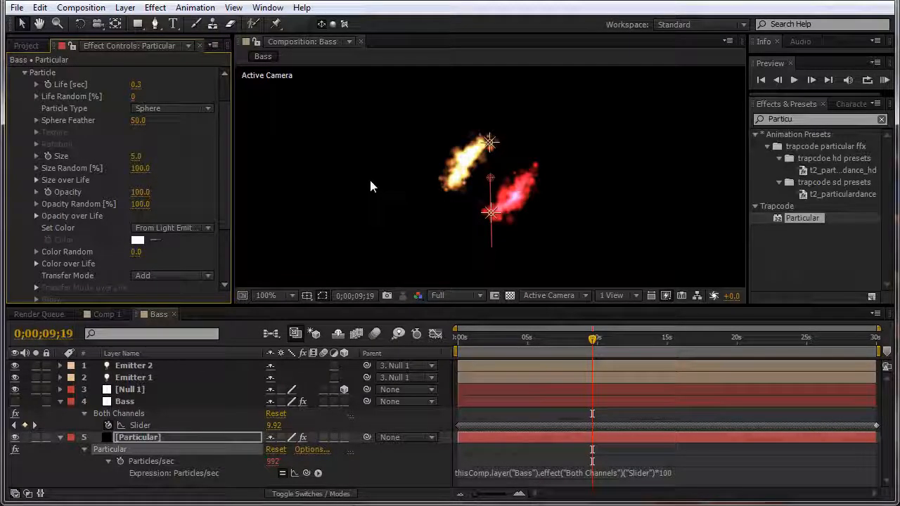
pyautogui.moveTo(144, 191); pyautogui.dragTo(111, 193)
pyautogui.click(140, 192)
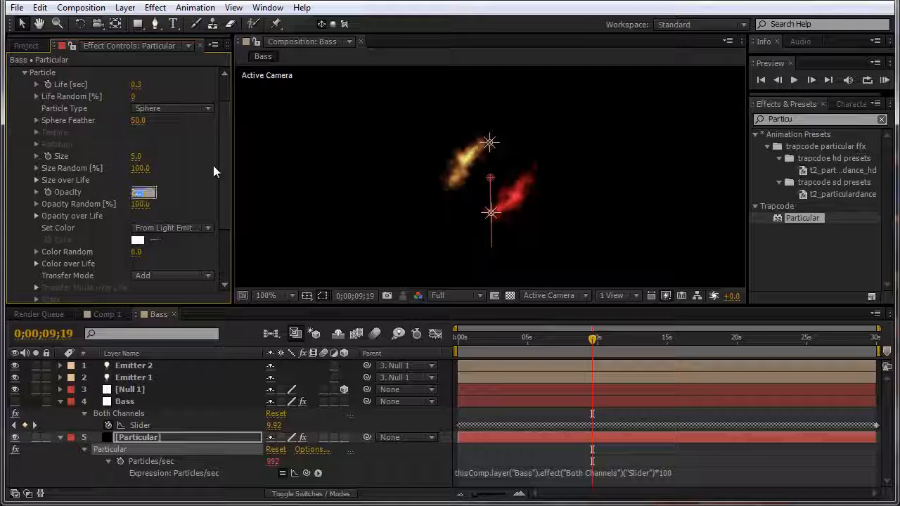
pyautogui.write('50')
pyautogui.press('Return')
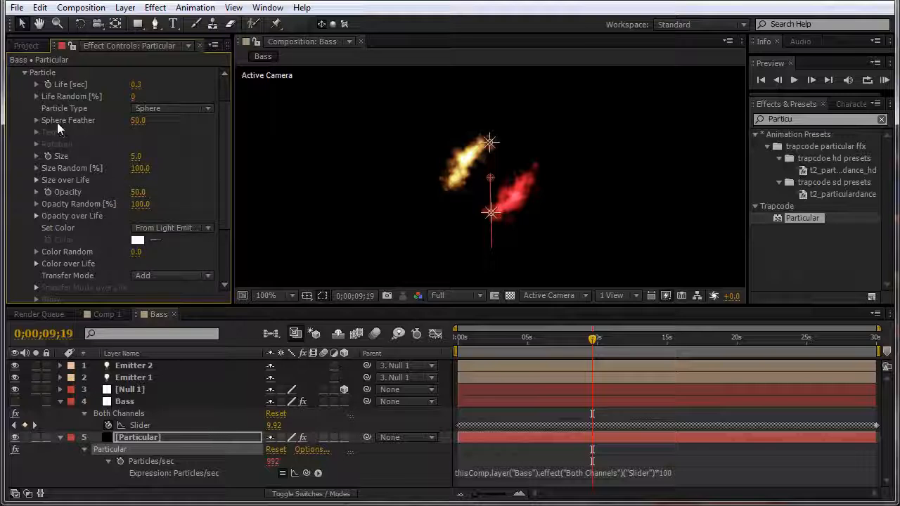
pyautogui.click(24, 72)
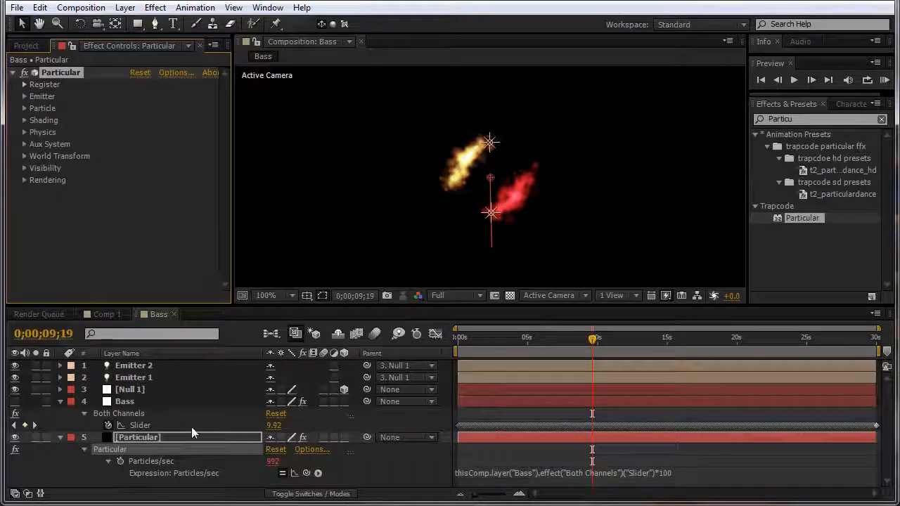
pyautogui.click(25, 96)
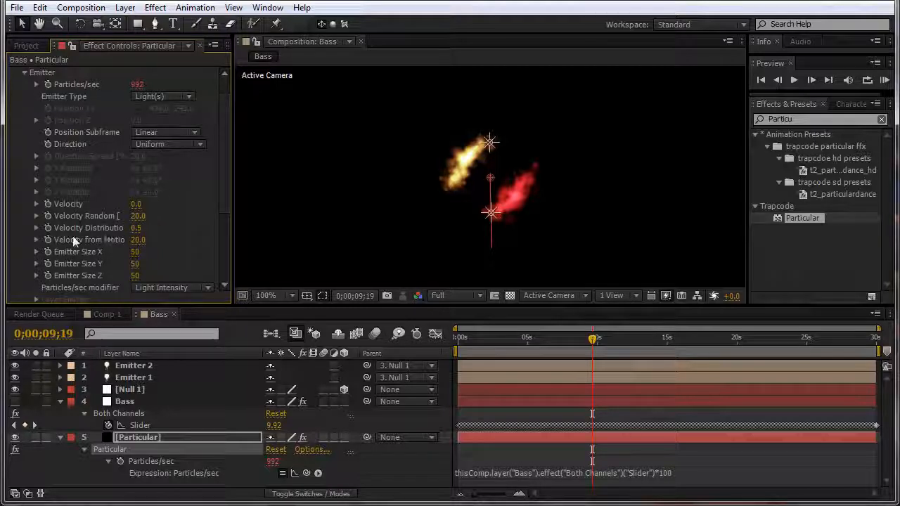
# Step: Link Velocity from Motion to the Bass layer's Both Channels Slider multiplied by 5
pyautogui.keyDown('alt'); pyautogui.click(47, 239); pyautogui.keyUp('alt')
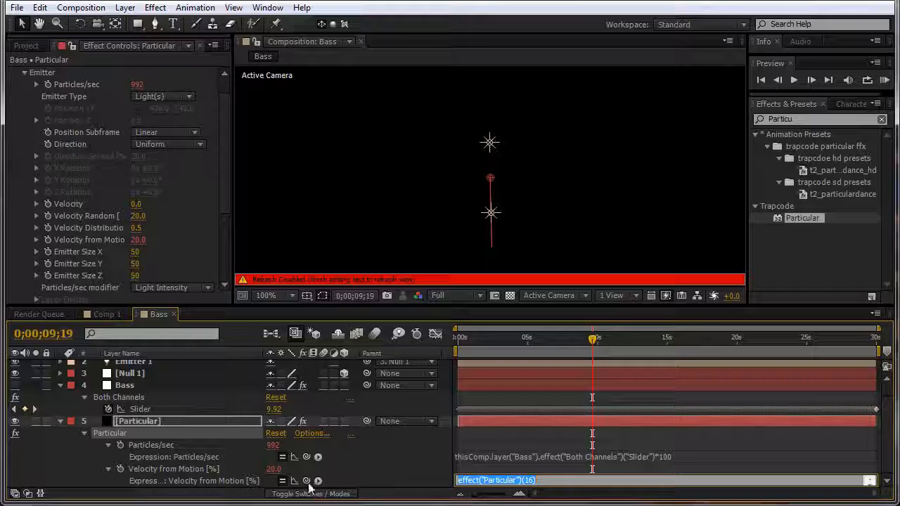
pyautogui.moveTo(306, 480); pyautogui.dragTo(132, 404)
pyautogui.write('*')
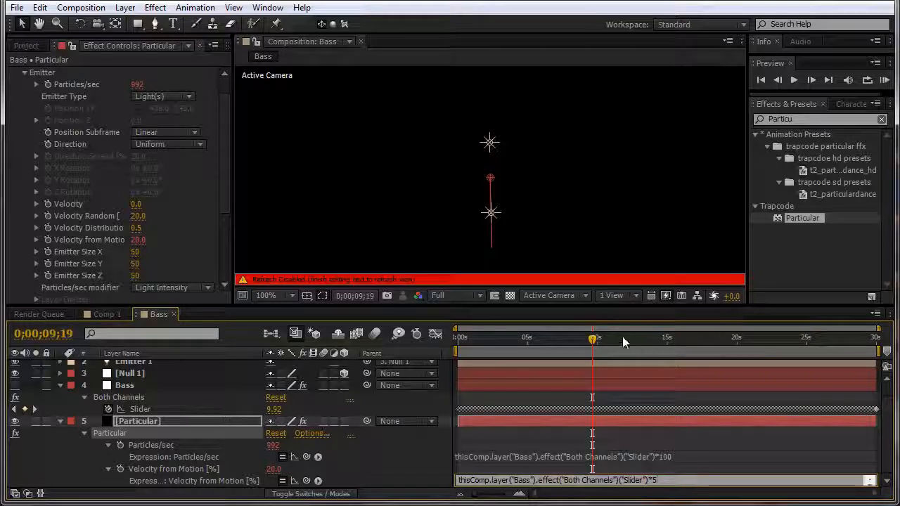
pyautogui.click(594, 340)
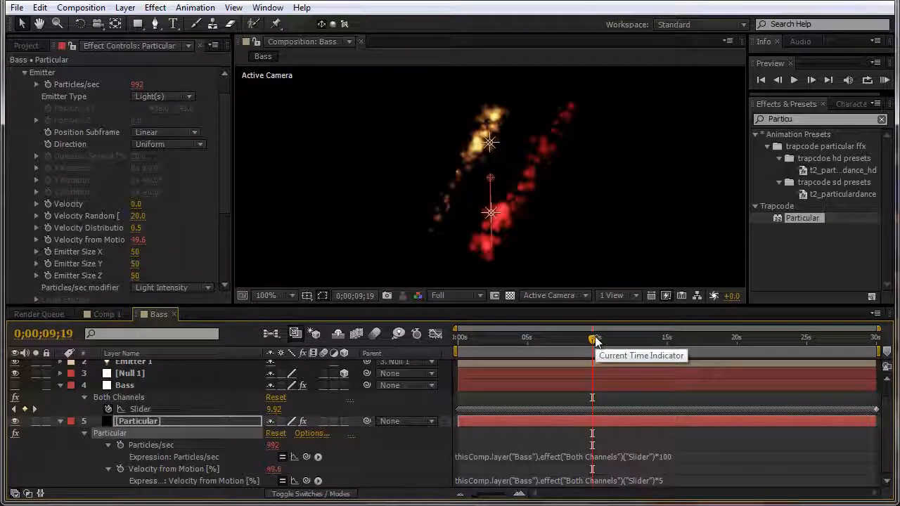
pyautogui.moveTo(593, 340); pyautogui.dragTo(620, 343)
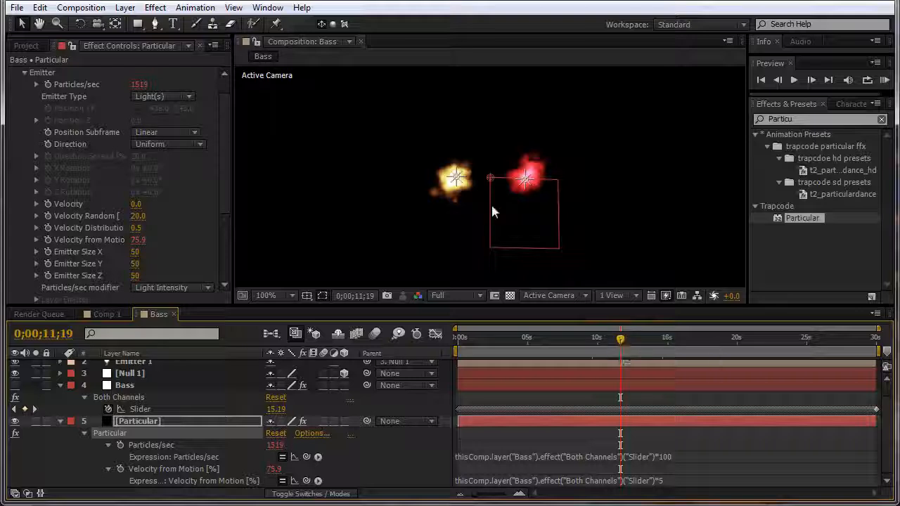
pyautogui.press('`')
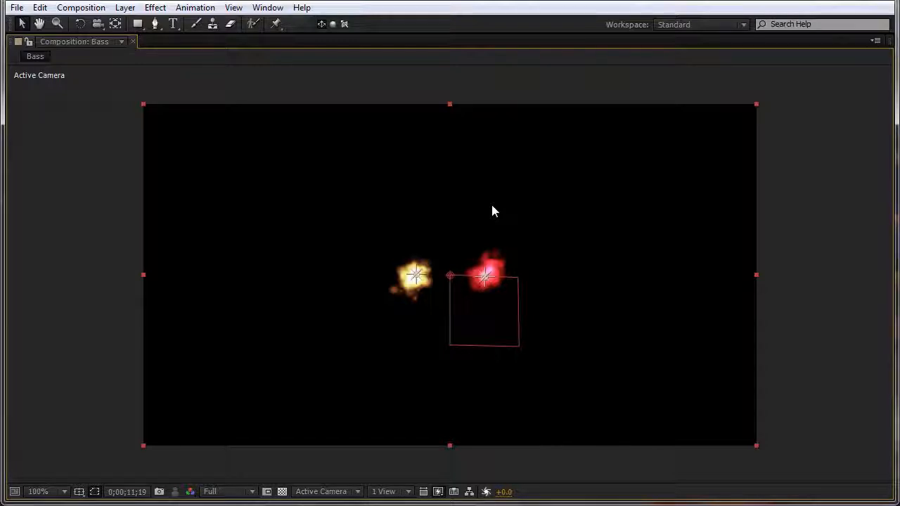
pyautogui.press('space')
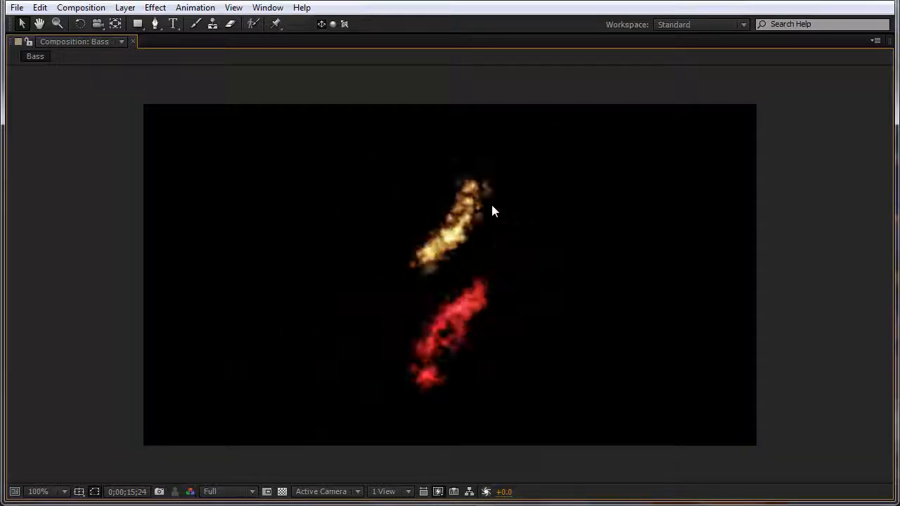
pyautogui.press('space')
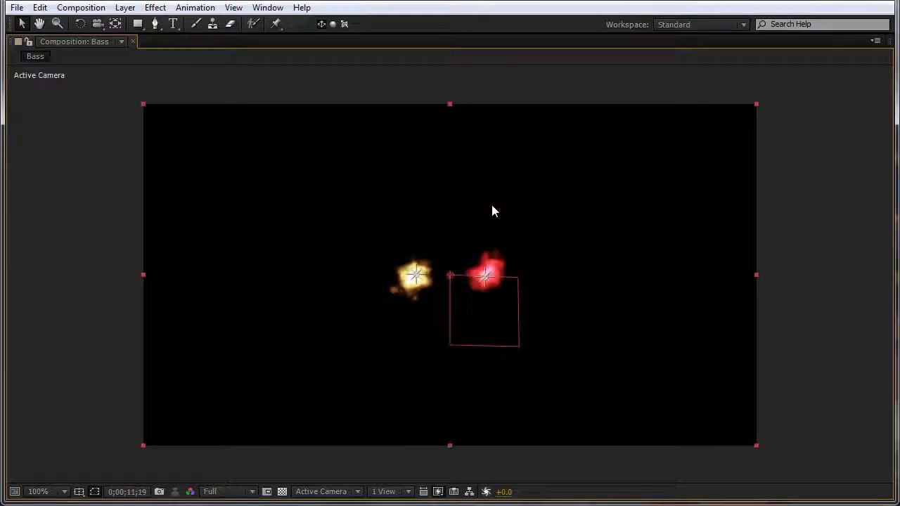
pyautogui.press('`')
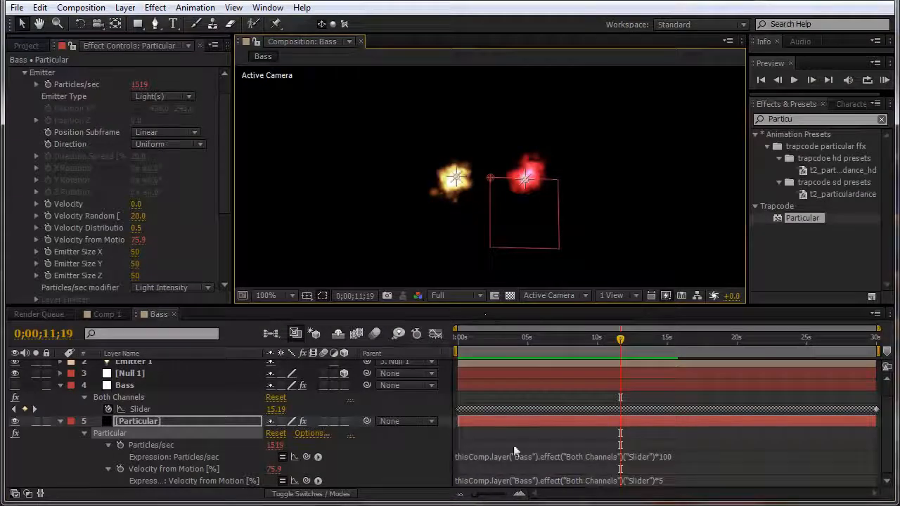
# Step: Copy the music mp3 layer from Comp 1 into the Bass comp and move it to the bottom
pyautogui.click(61, 421)
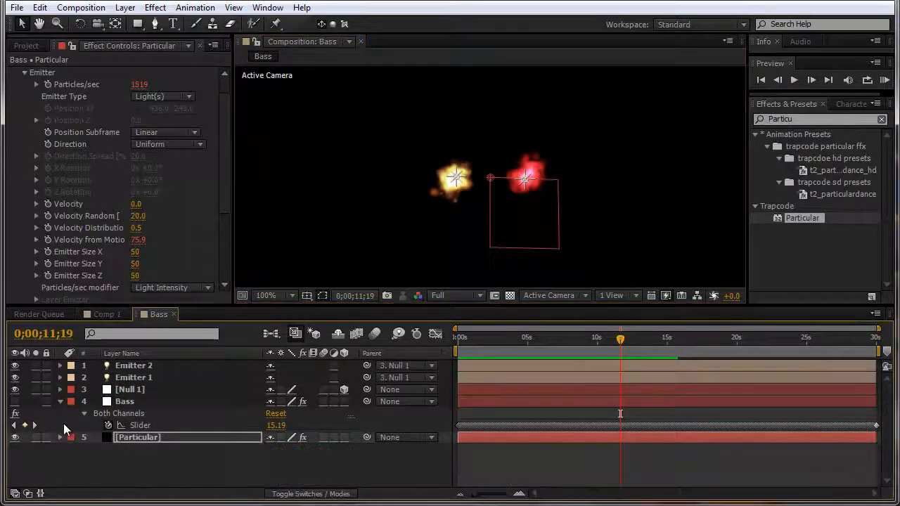
pyautogui.click(59, 401)
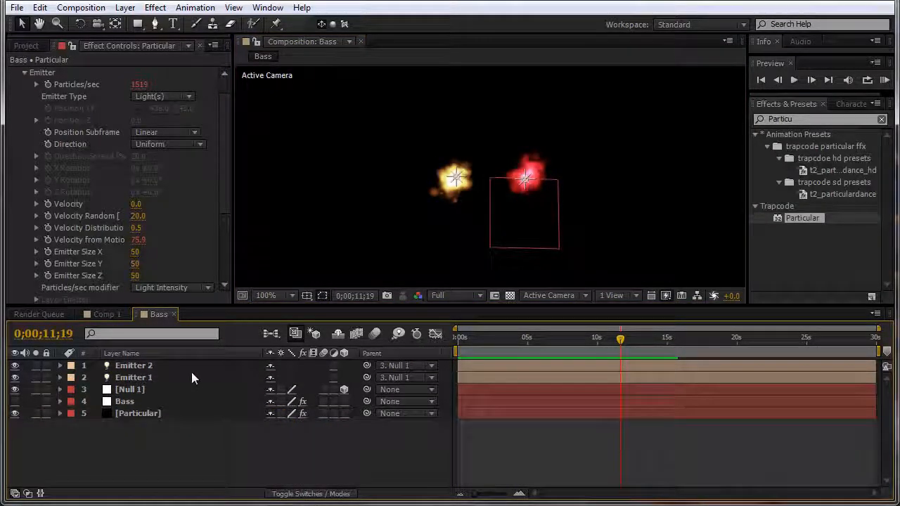
pyautogui.click(103, 314)
pyautogui.click(137, 389)
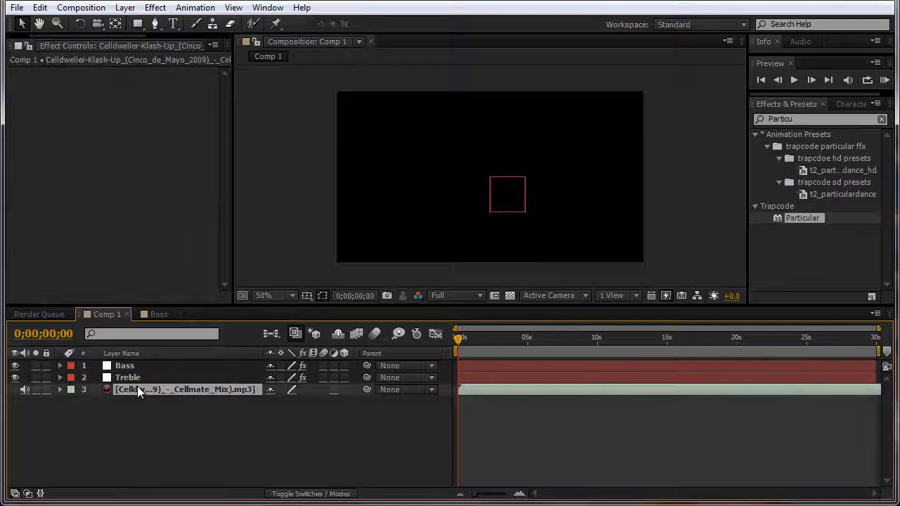
pyautogui.click(155, 314)
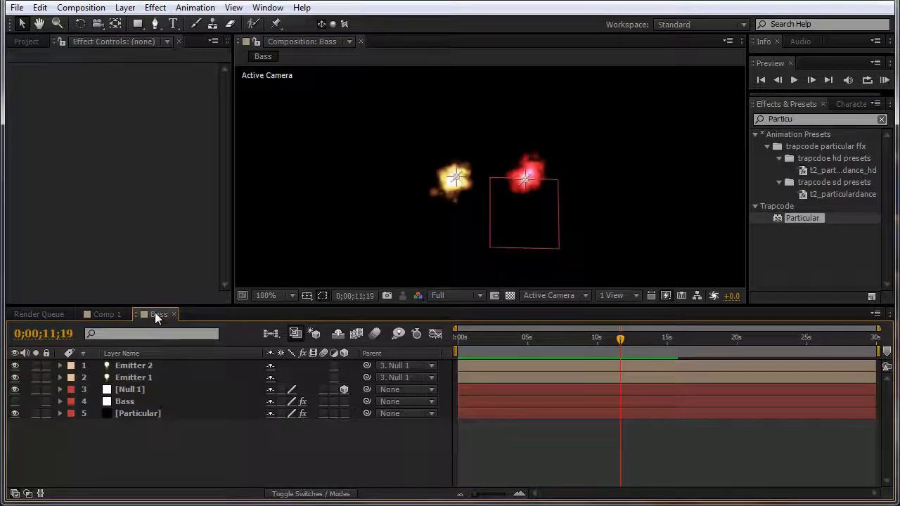
pyautogui.hotkey('ctrl', 'v')
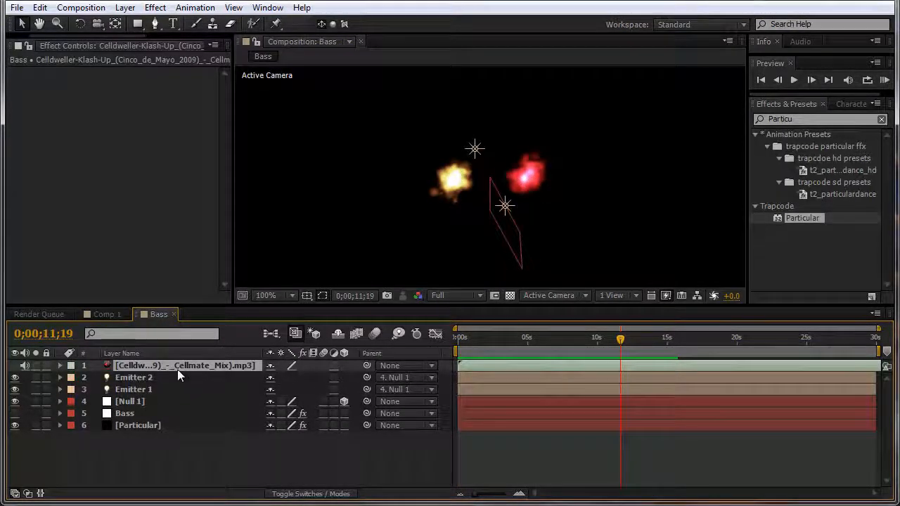
pyautogui.moveTo(177, 376); pyautogui.dragTo(159, 432)
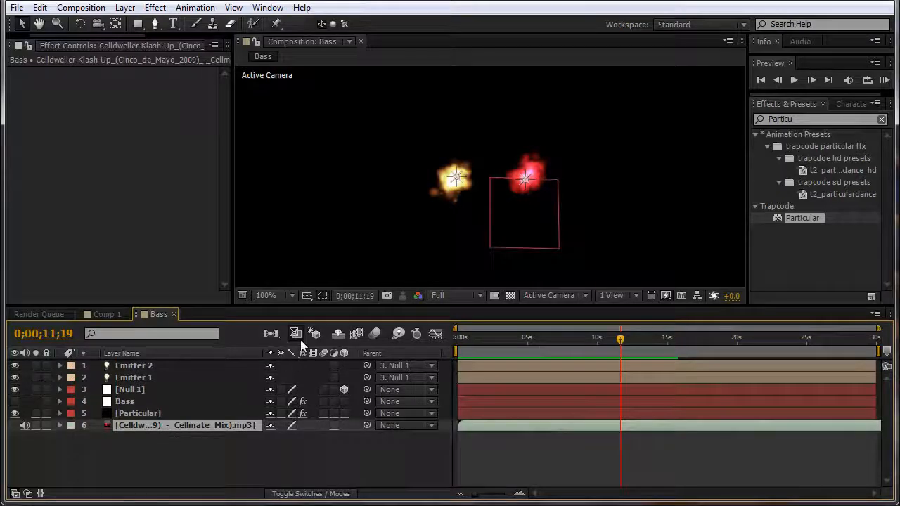
pyautogui.press('KP_0')
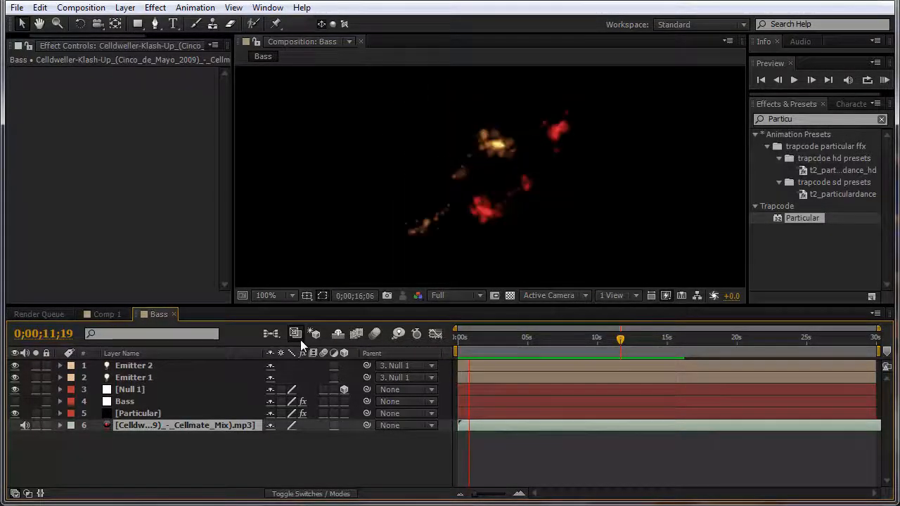
pyautogui.press('space')
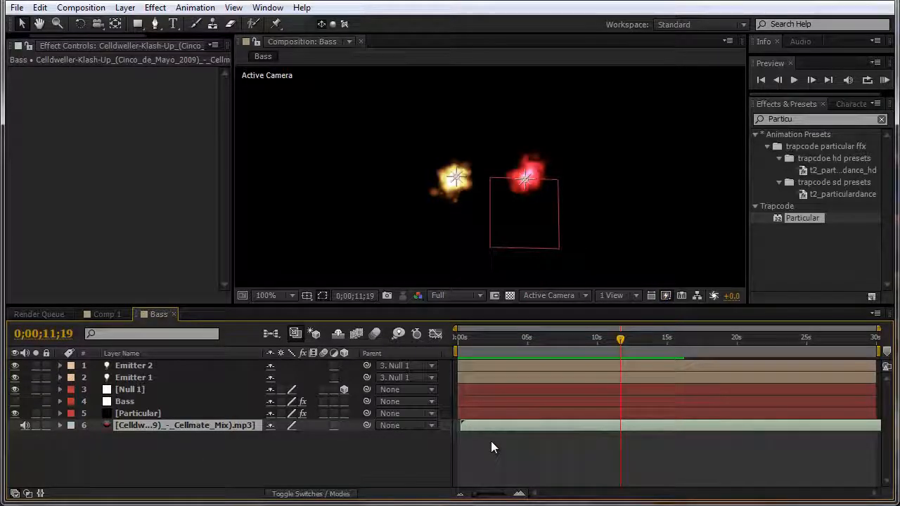
pyautogui.press('KP_0')
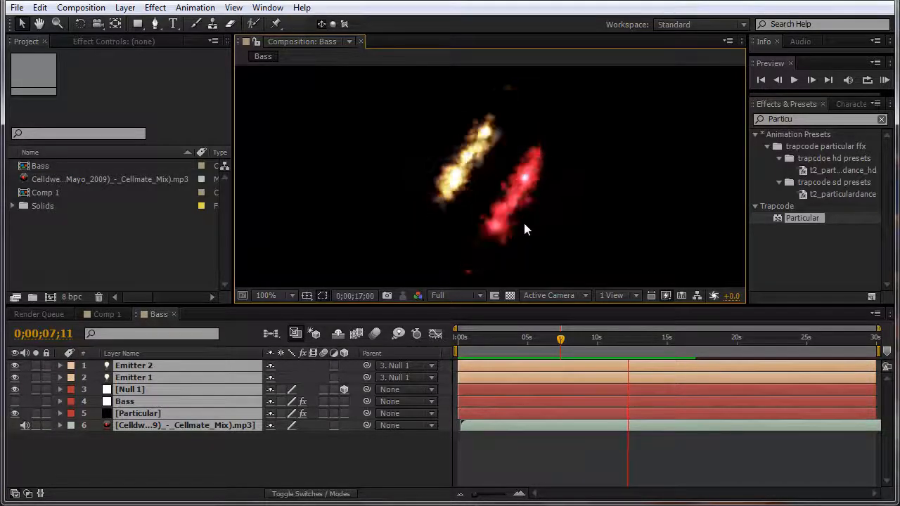
pyautogui.press('space')
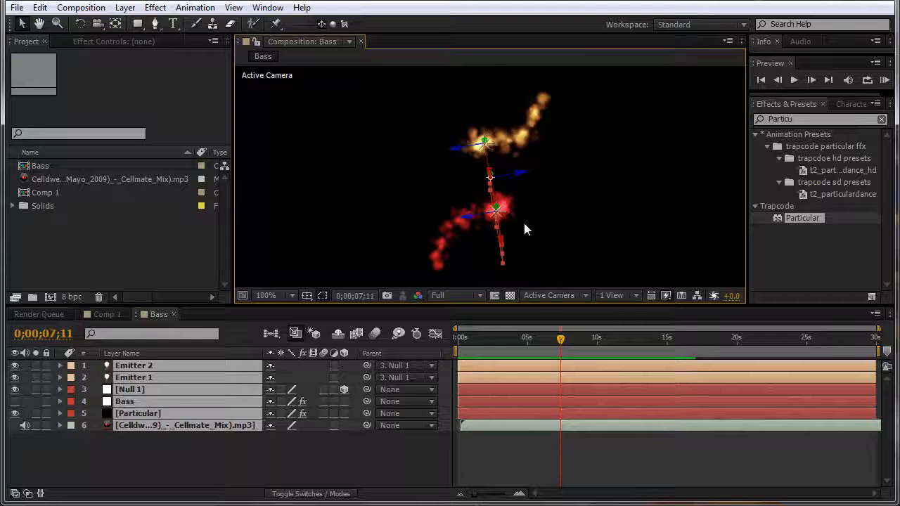
# Step: Create an empty composition named Treble, then select all six layers in the Bass comp
pyautogui.click(206, 448)
pyautogui.click(81, 7)
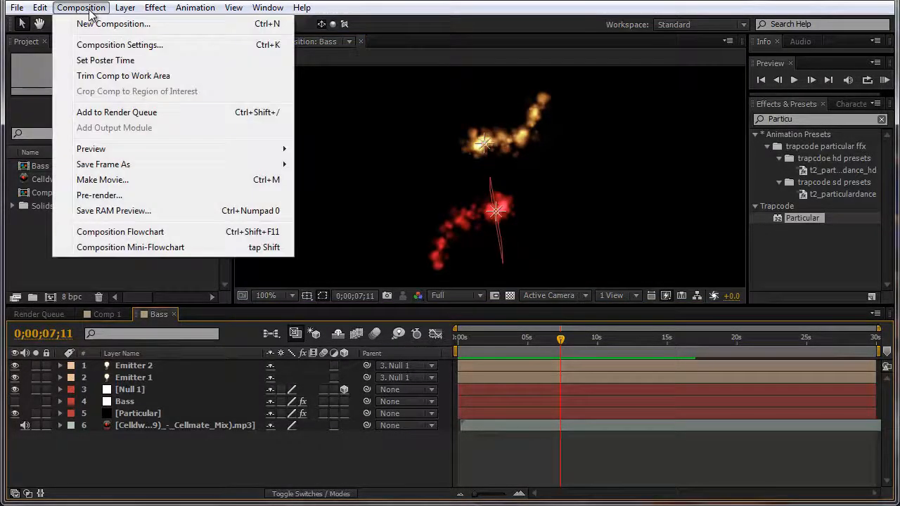
pyautogui.click(116, 23)
pyautogui.write('Treble')
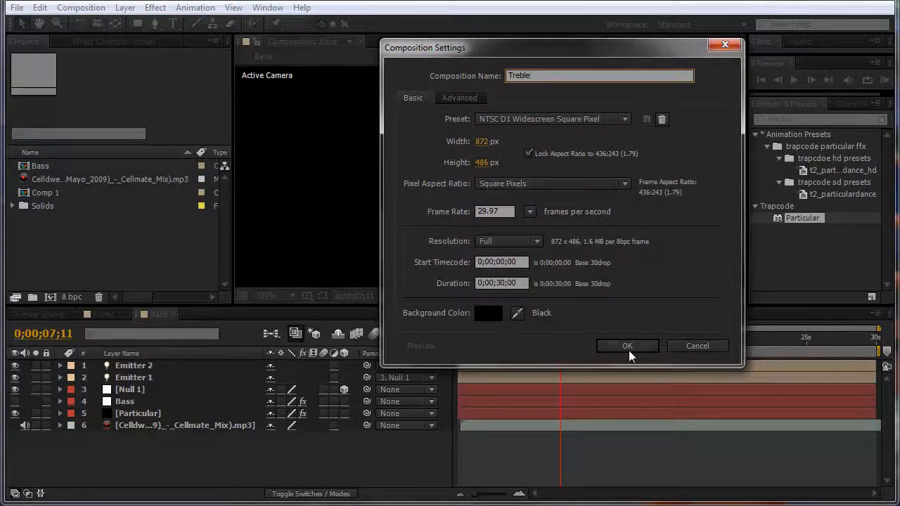
pyautogui.click(628, 348)
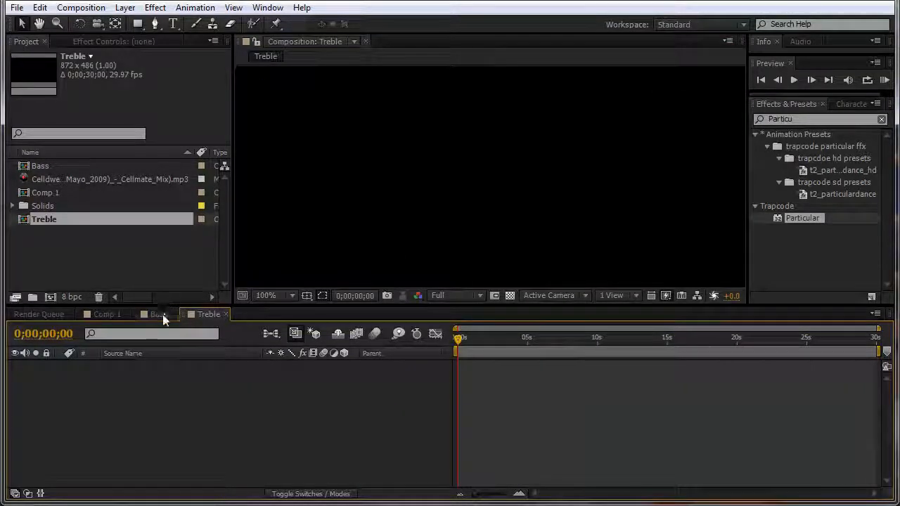
pyautogui.click(160, 314)
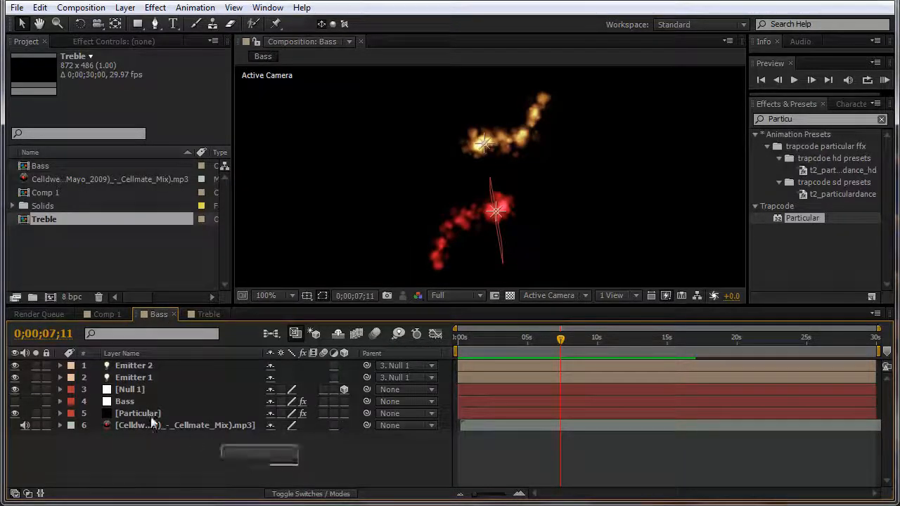
pyautogui.moveTo(153, 422); pyautogui.dragTo(98, 360)
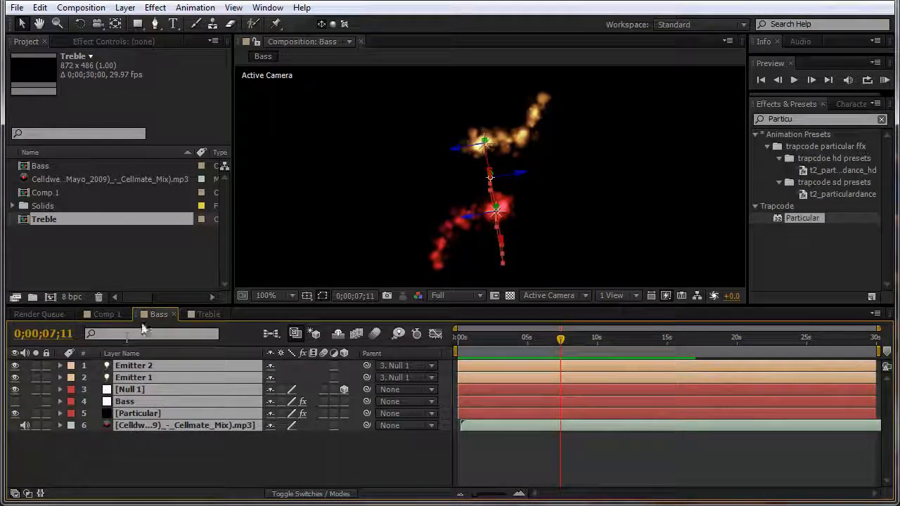
# Step: Paste the Bass layers into Treble, dismiss the expression warnings and delete the Bass layer
pyautogui.click(208, 314)
pyautogui.hotkey('ctrl', 'v')
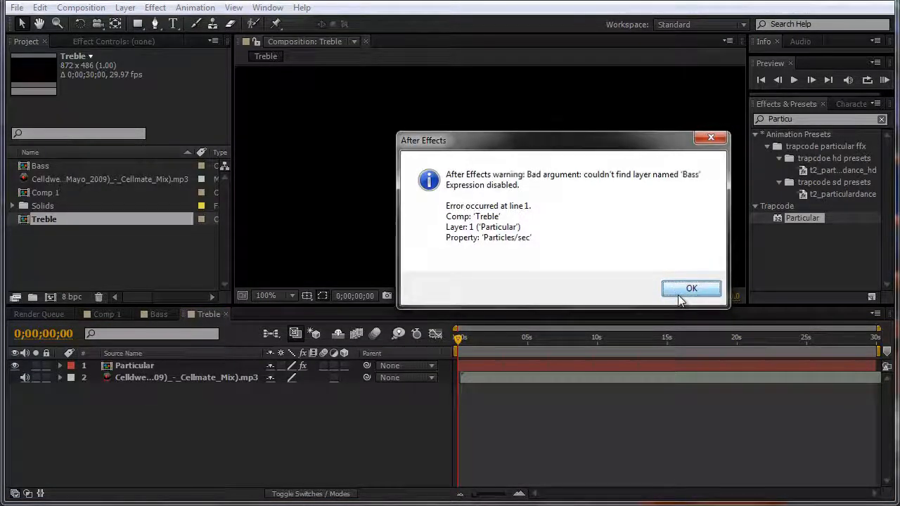
pyautogui.click(680, 299)
pyautogui.click(681, 292)
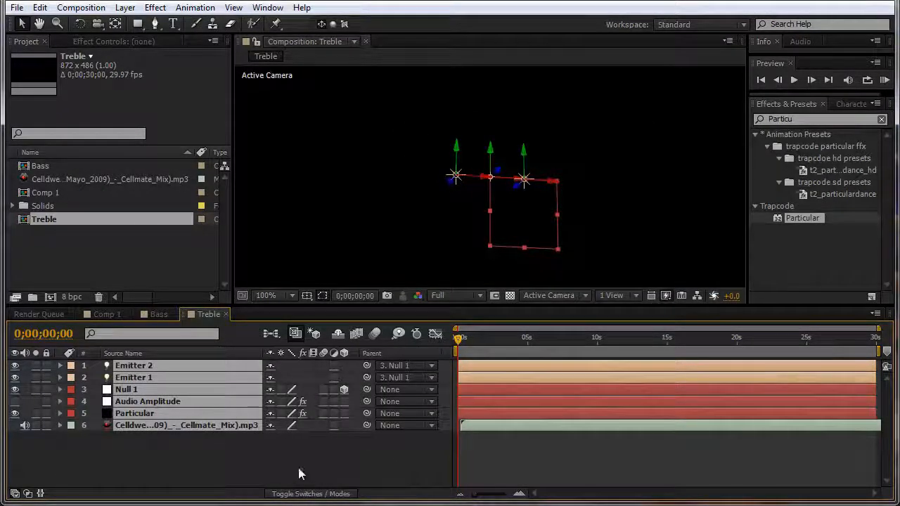
pyautogui.click(298, 468)
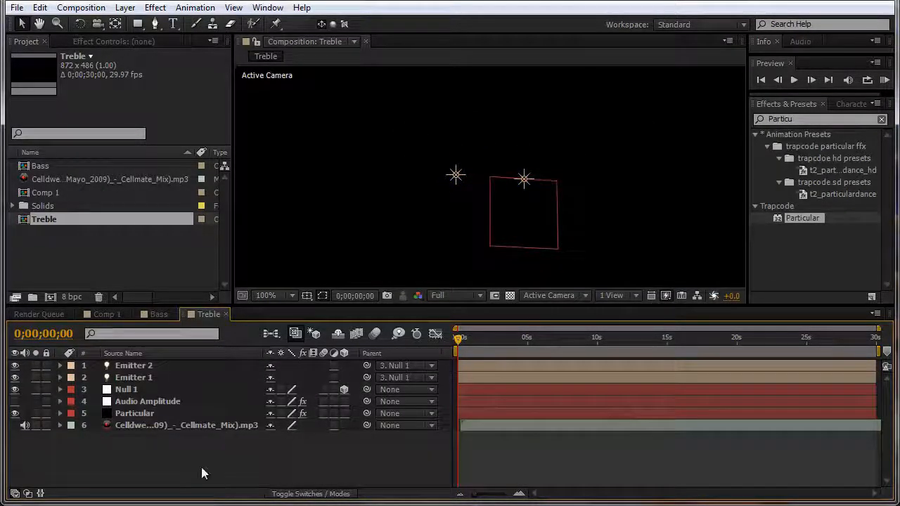
pyautogui.click(152, 353)
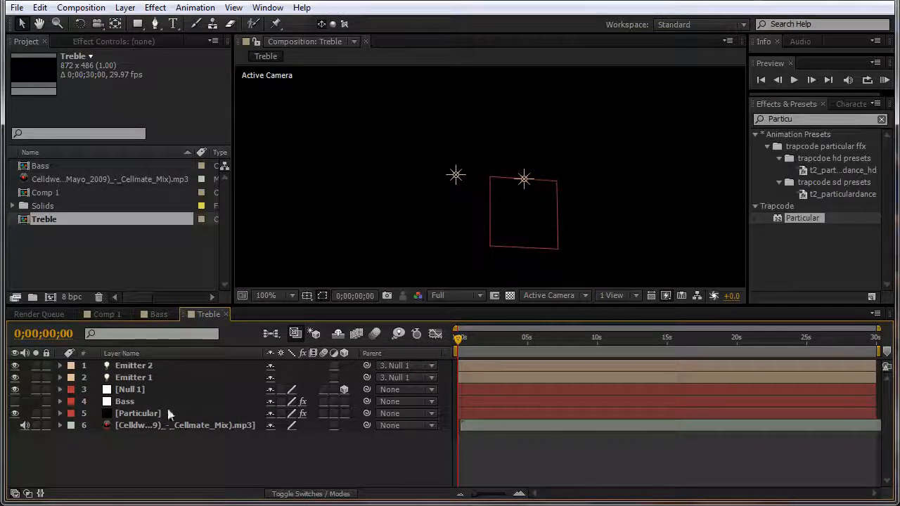
pyautogui.click(129, 401)
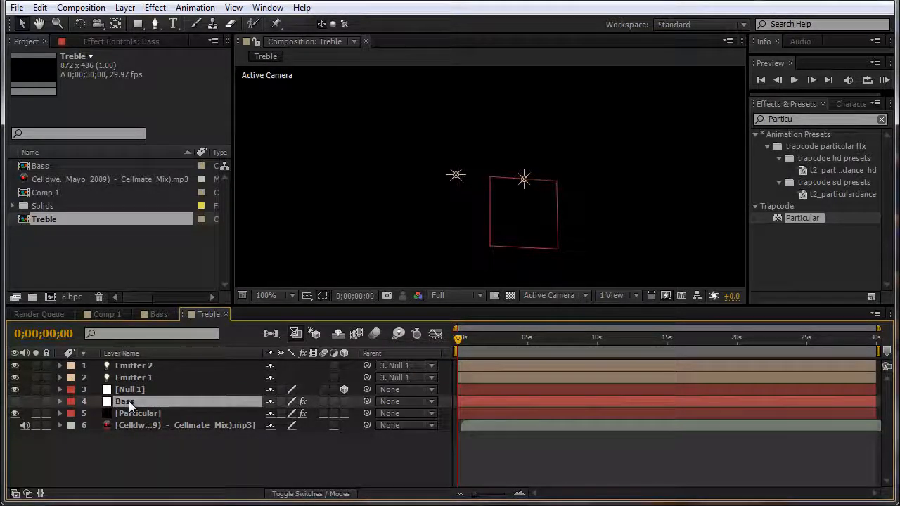
pyautogui.press('Delete')
# Step: Copy Comp 1's Treble layer into the Treble comp beneath Null 1
pyautogui.click(107, 314)
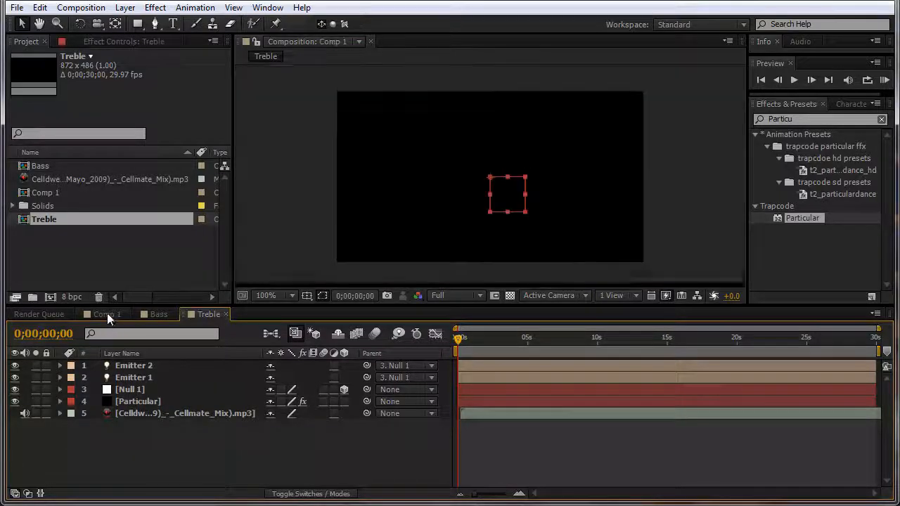
pyautogui.click(127, 377)
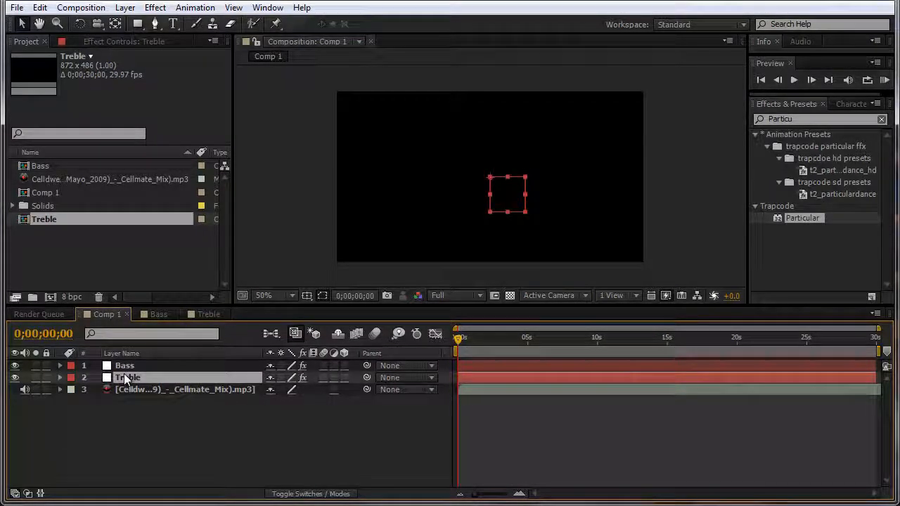
pyautogui.click(198, 313)
pyautogui.hotkey('ctrl', 'v')
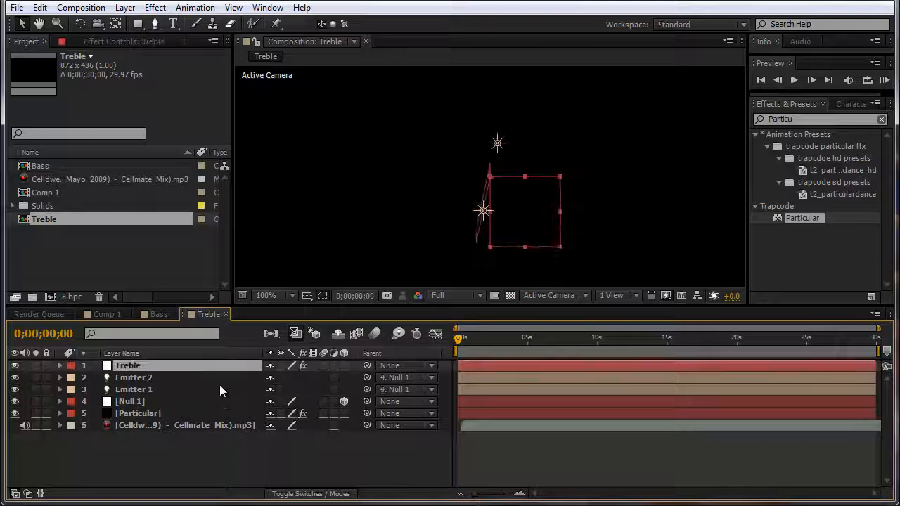
pyautogui.moveTo(197, 391); pyautogui.dragTo(195, 405)
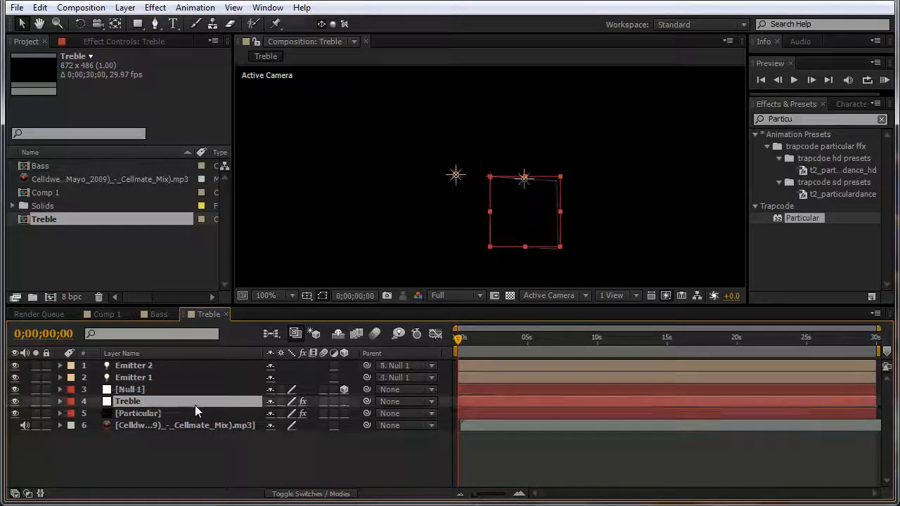
# Step: Show Particular's expressions and Treble's Both Channels Slider, hide the Treble layer, and enlarge the timeline
pyautogui.click(137, 414)
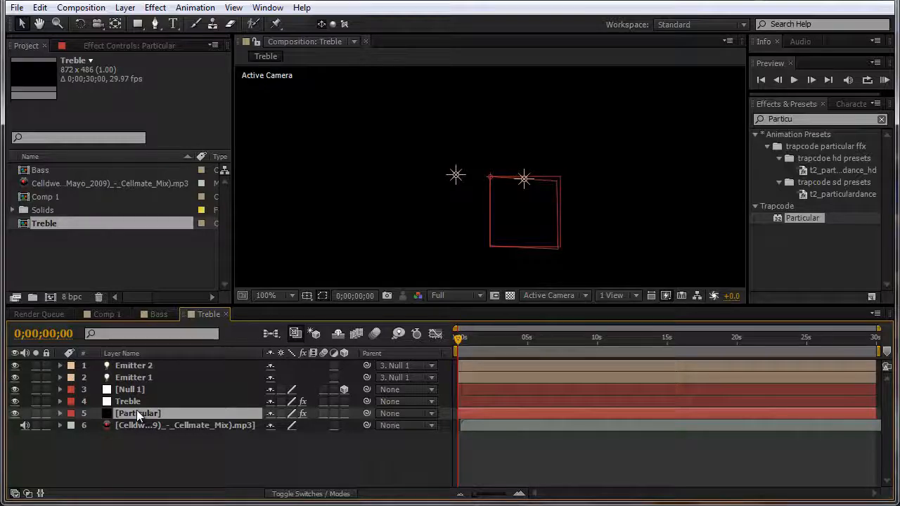
pyautogui.press('e')
pyautogui.press('e')
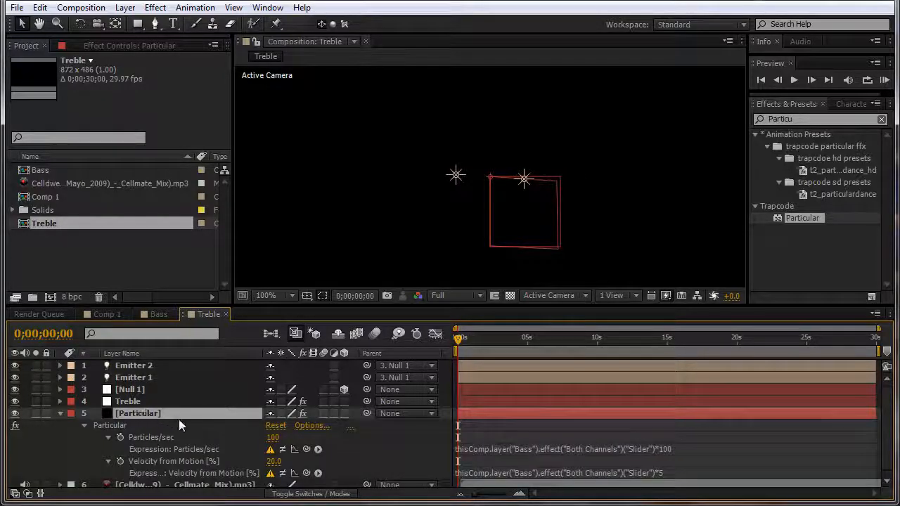
pyautogui.click(134, 400)
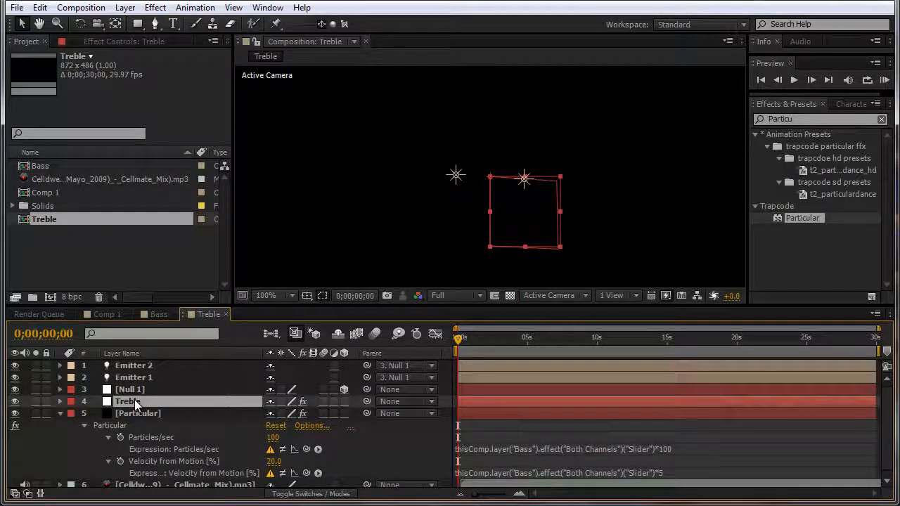
pyautogui.press('u')
pyautogui.click(15, 401)
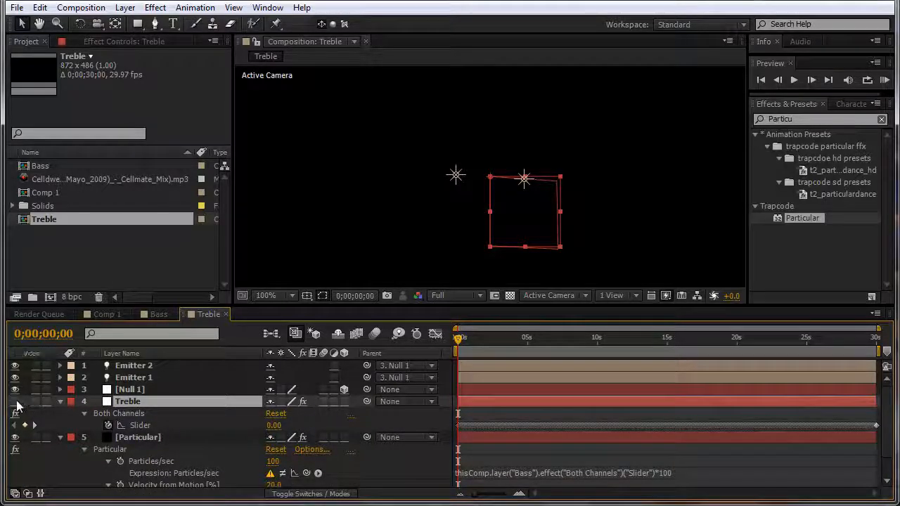
pyautogui.moveTo(291, 303); pyautogui.dragTo(291, 250)
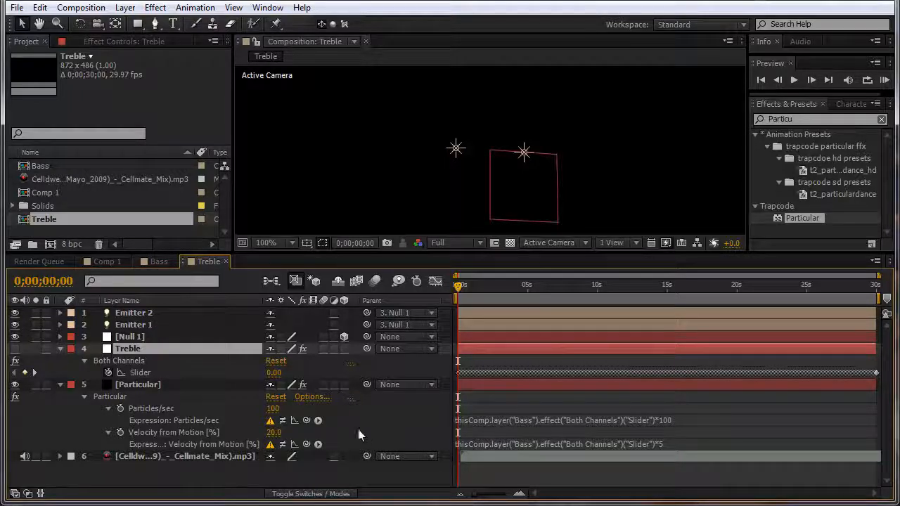
# Step: Link Particles/sec (×100) and Velocity from Motion (×20) expressions to Treble's Both Channels Slider
pyautogui.moveTo(307, 419); pyautogui.dragTo(173, 372)
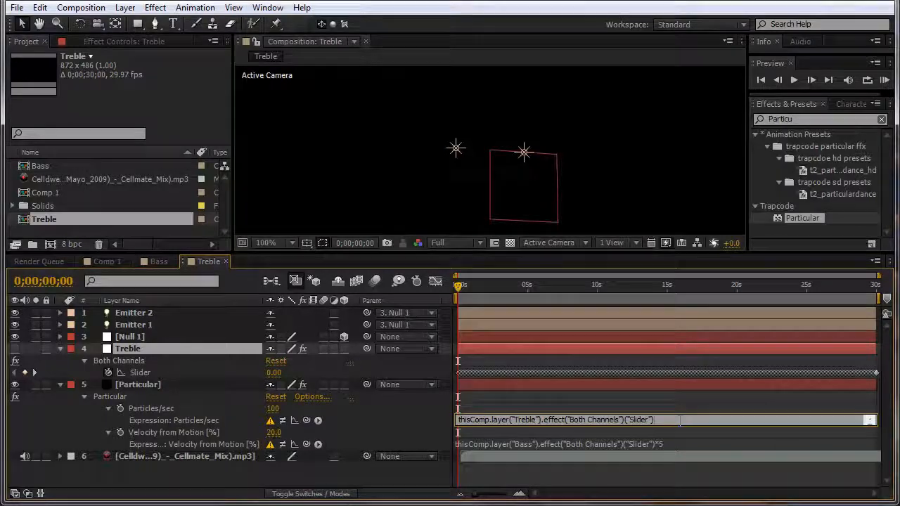
pyautogui.write('*100')
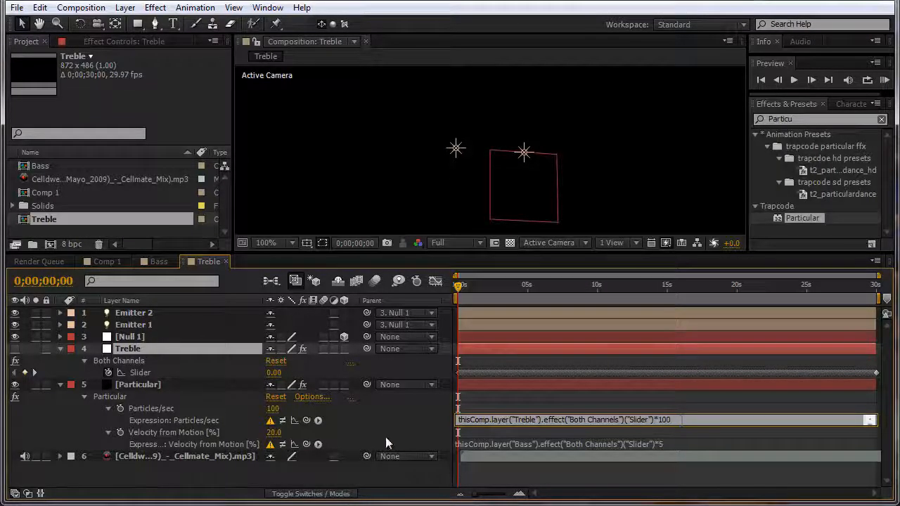
pyautogui.moveTo(306, 444); pyautogui.dragTo(155, 372)
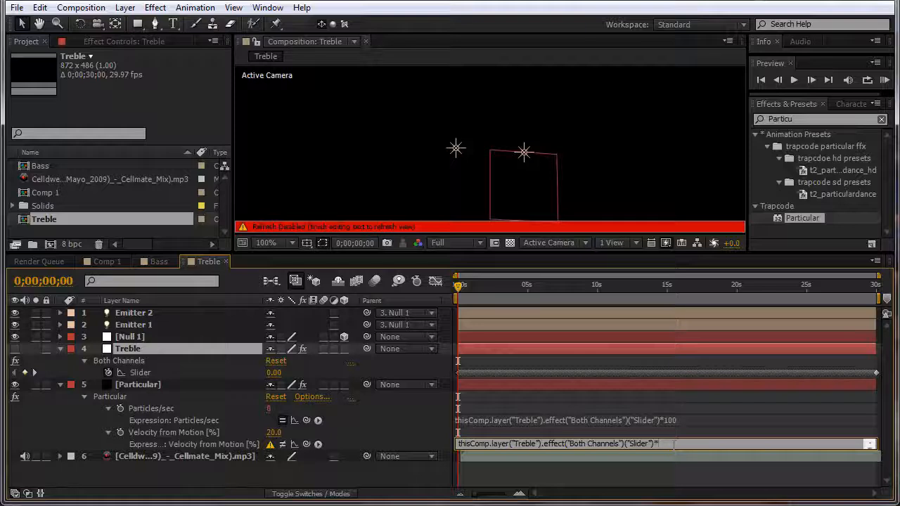
pyautogui.click(504, 283)
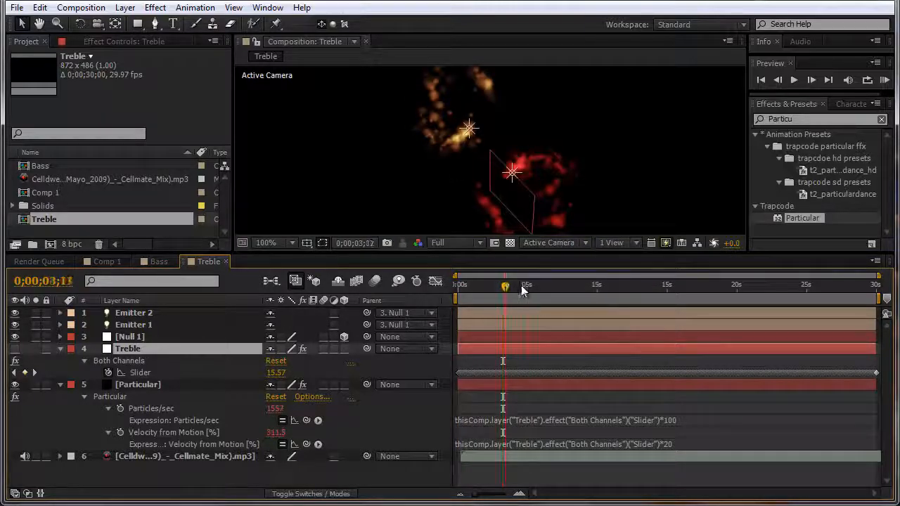
# Step: Change the Particles/sec multiplier from 100 to 400 and scrub ahead to see denser particles
pyautogui.moveTo(522, 291); pyautogui.dragTo(635, 290)
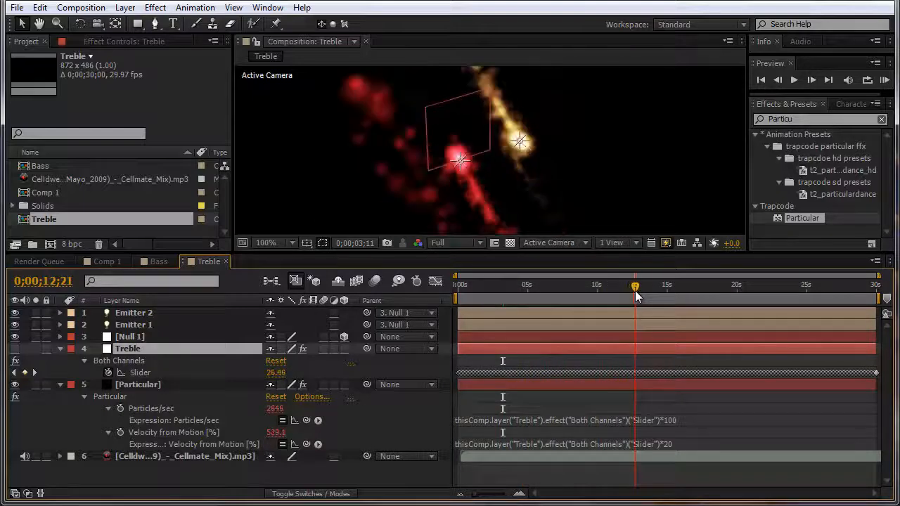
pyautogui.click(682, 422)
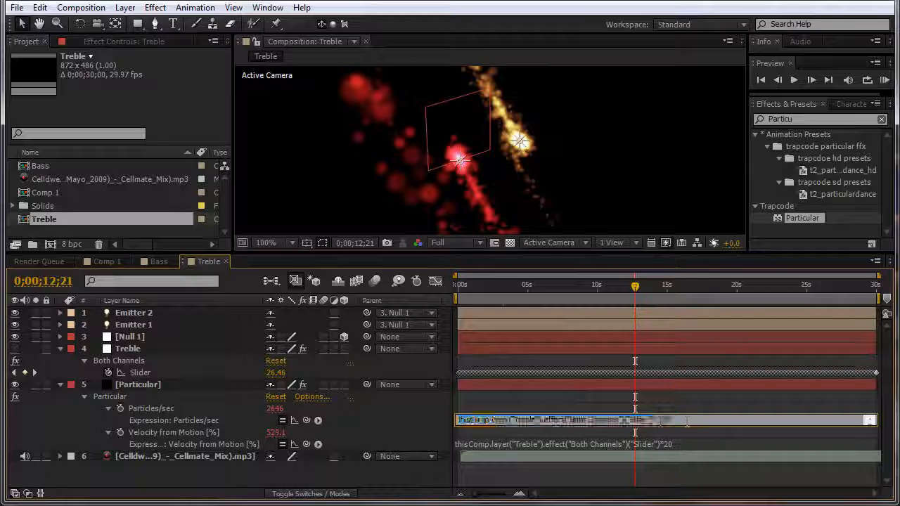
pyautogui.click(686, 422)
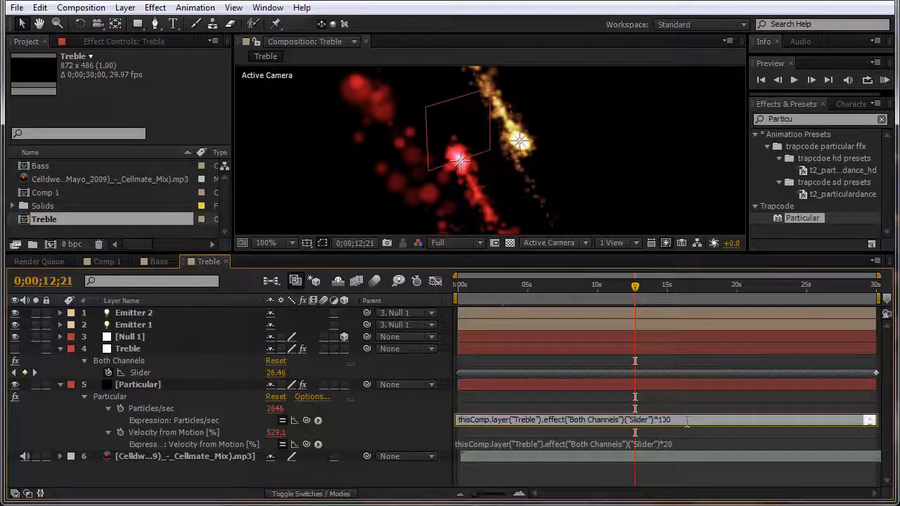
pyautogui.press('BackSpace')
pyautogui.write('2')
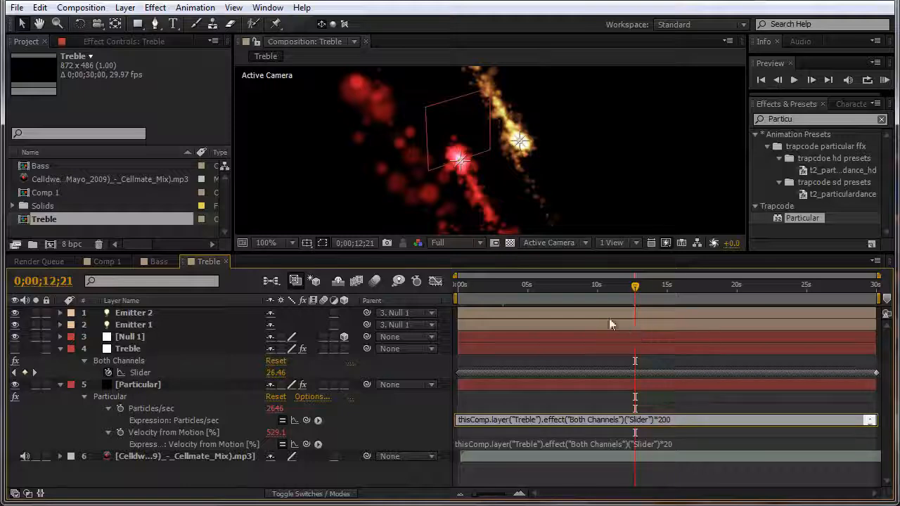
pyautogui.write('4')
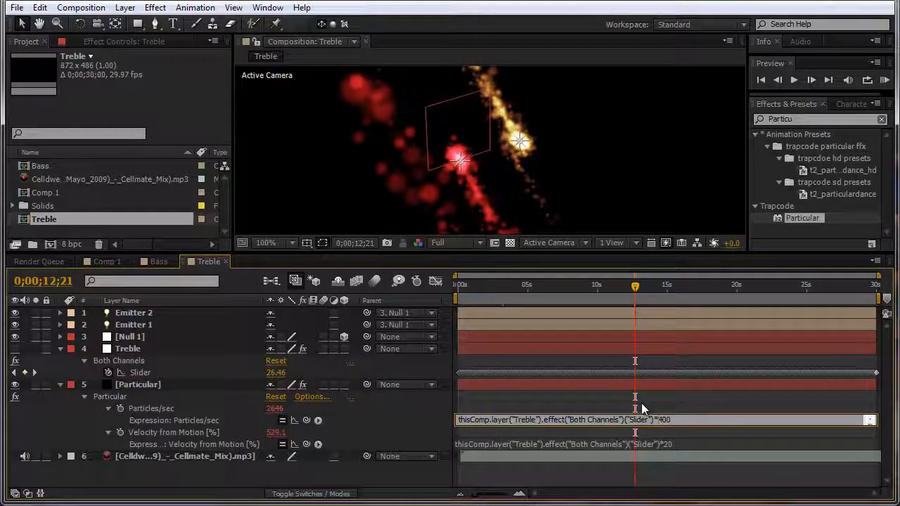
pyautogui.click(636, 290)
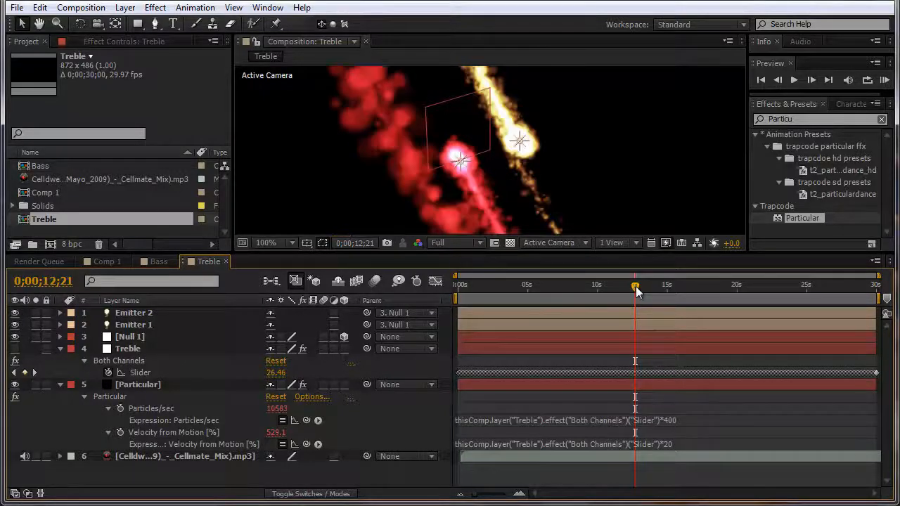
pyautogui.moveTo(638, 285); pyautogui.dragTo(717, 289)
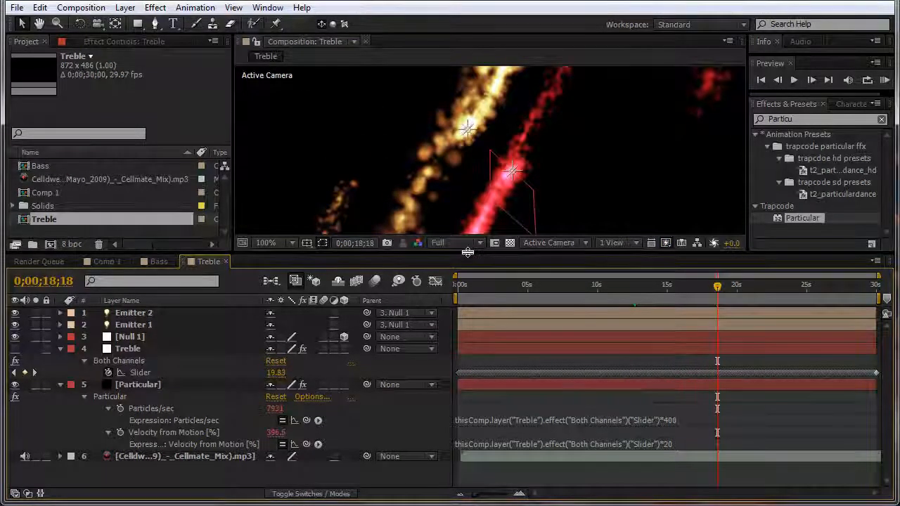
pyautogui.moveTo(469, 252); pyautogui.dragTo(470, 294)
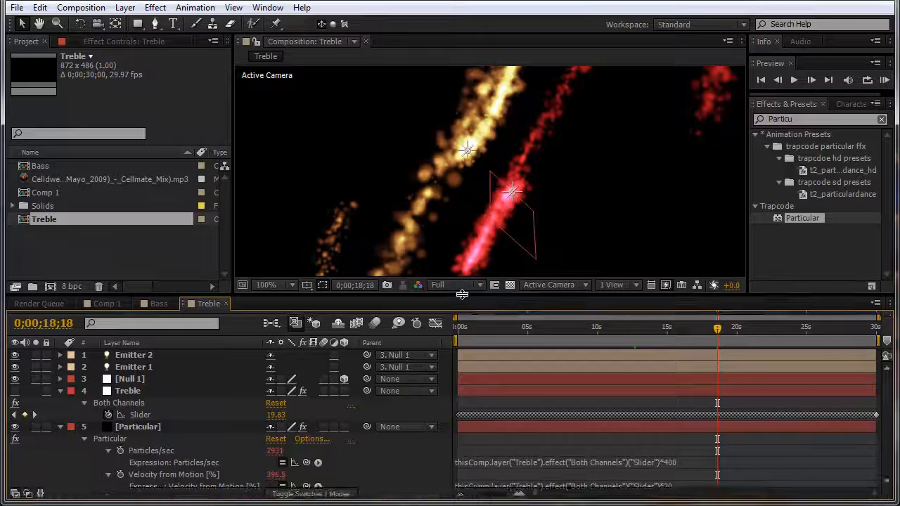
# Step: Change Emitter 1's light colour from red to blue (1616FC) in Light Settings
pyautogui.click(144, 366)
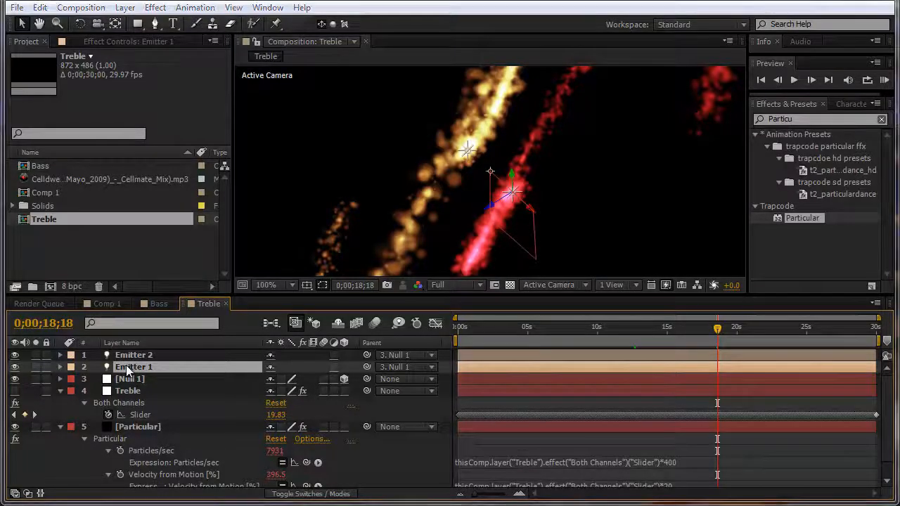
pyautogui.doubleClick(129, 367)
pyautogui.click(566, 209)
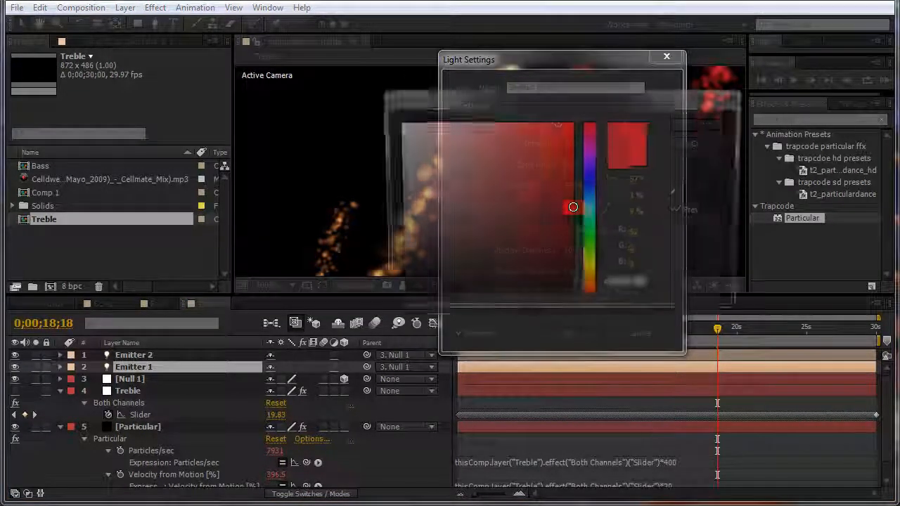
pyautogui.moveTo(601, 160); pyautogui.dragTo(601, 181)
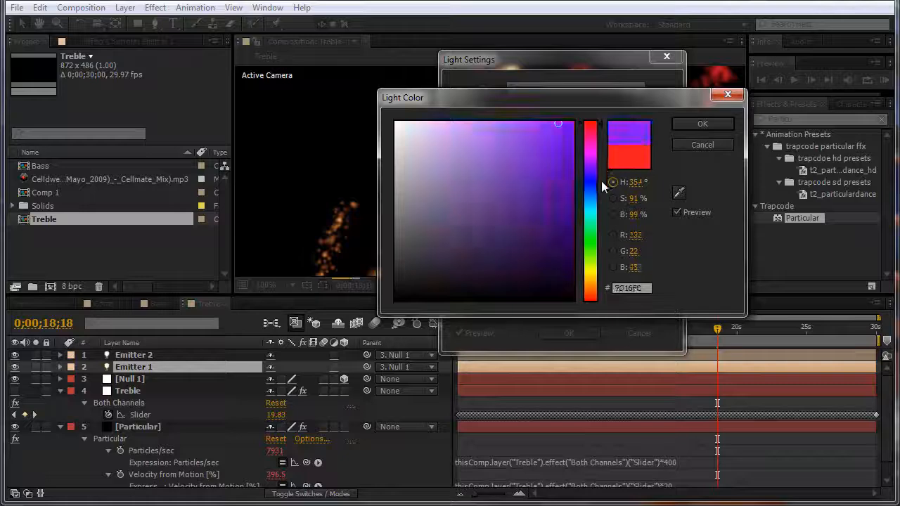
pyautogui.click(699, 123)
pyautogui.click(568, 335)
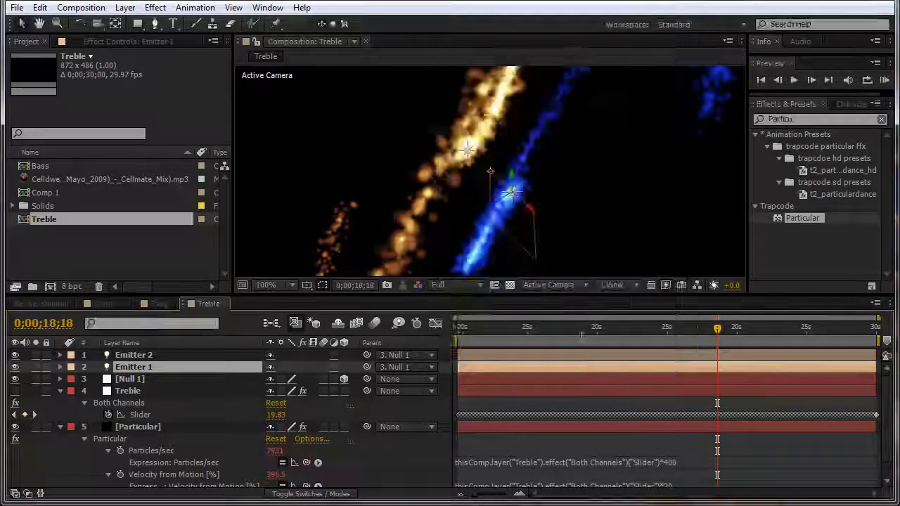
pyautogui.click(175, 356)
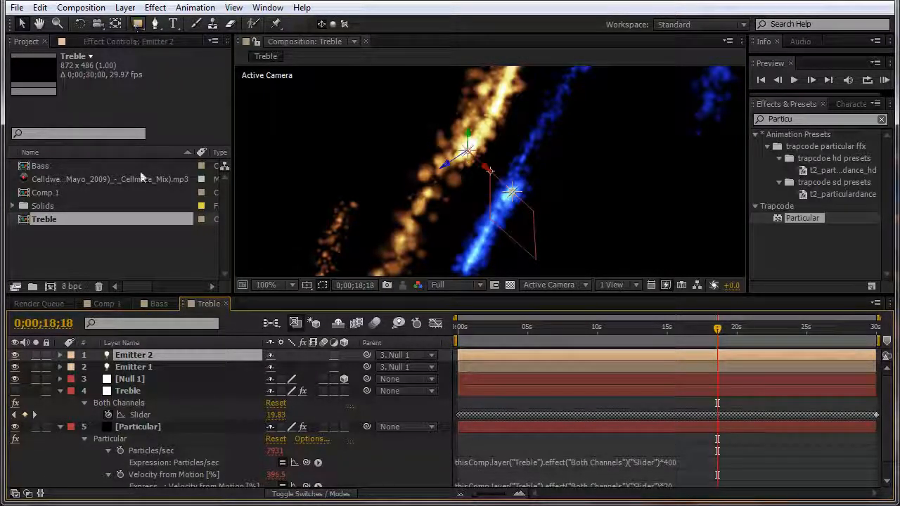
# Step: Recolour Emitter 2's light to cyan (hue about 176°), then switch to the Bass comp
pyautogui.click(125, 8)
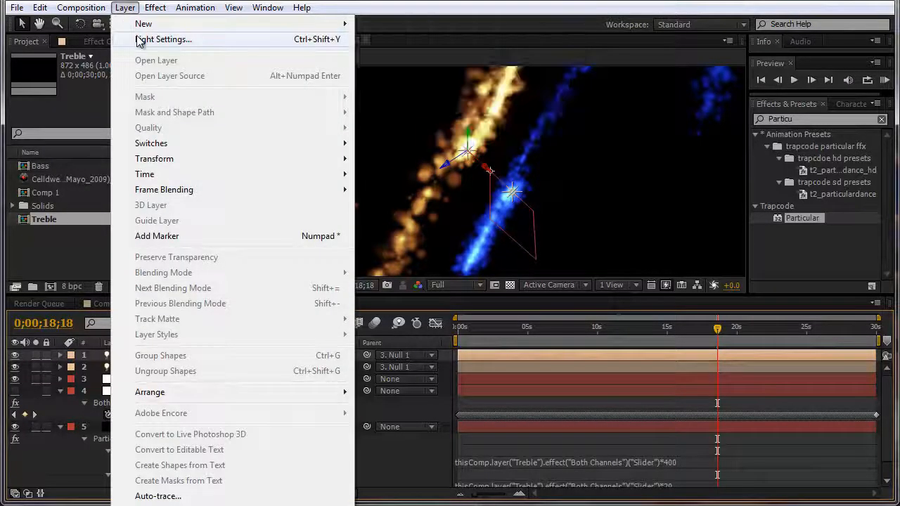
pyautogui.click(139, 40)
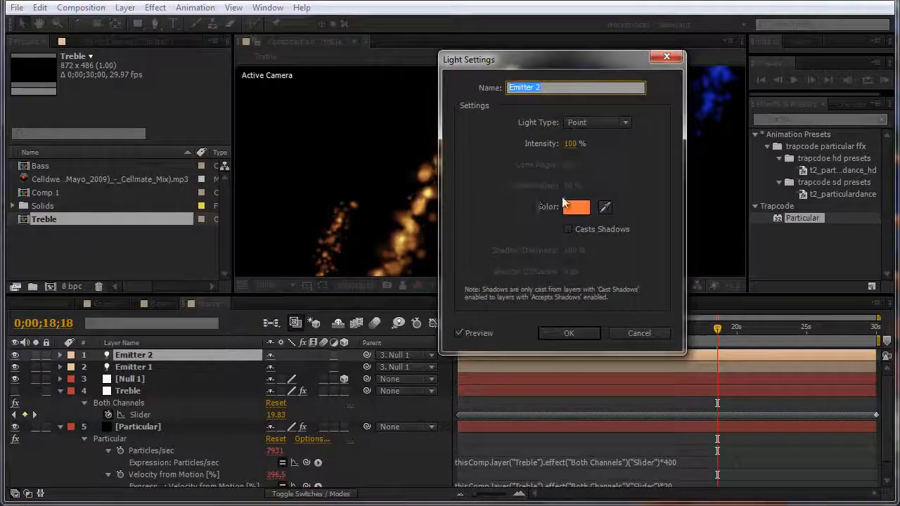
pyautogui.click(576, 206)
pyautogui.click(597, 211)
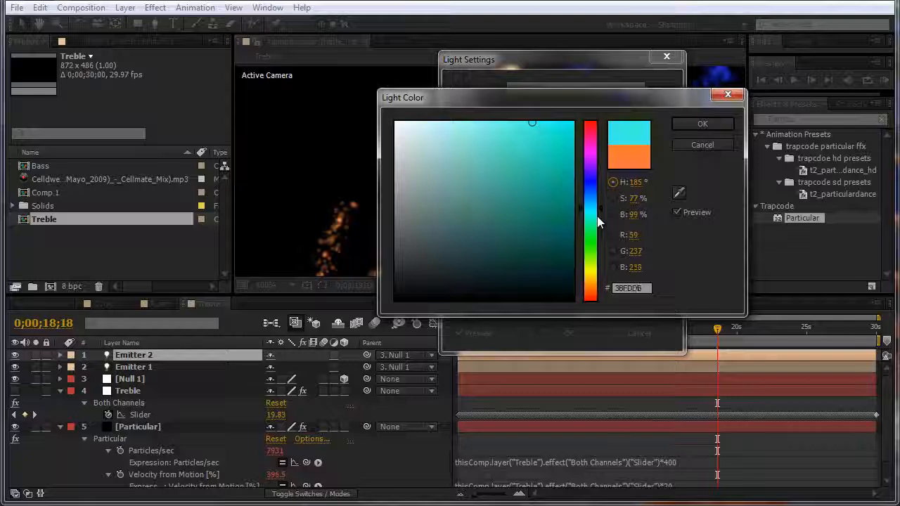
pyautogui.click(597, 216)
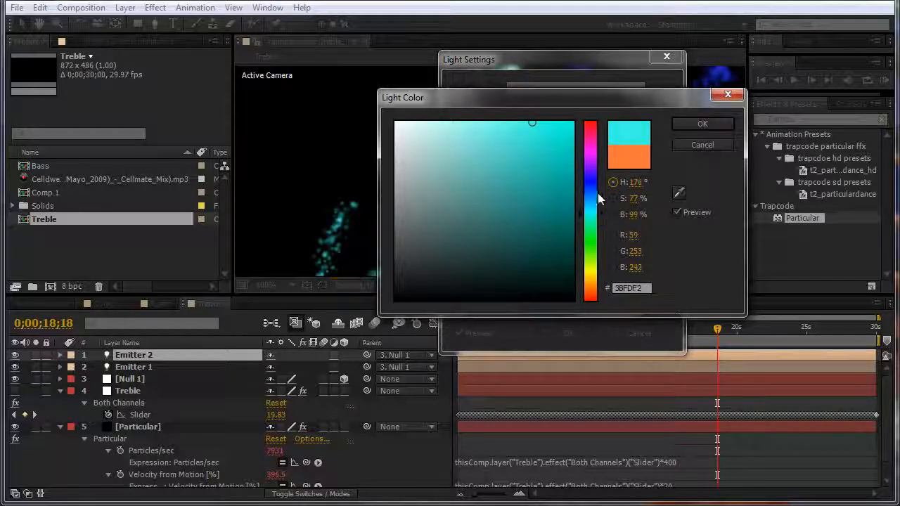
pyautogui.click(702, 124)
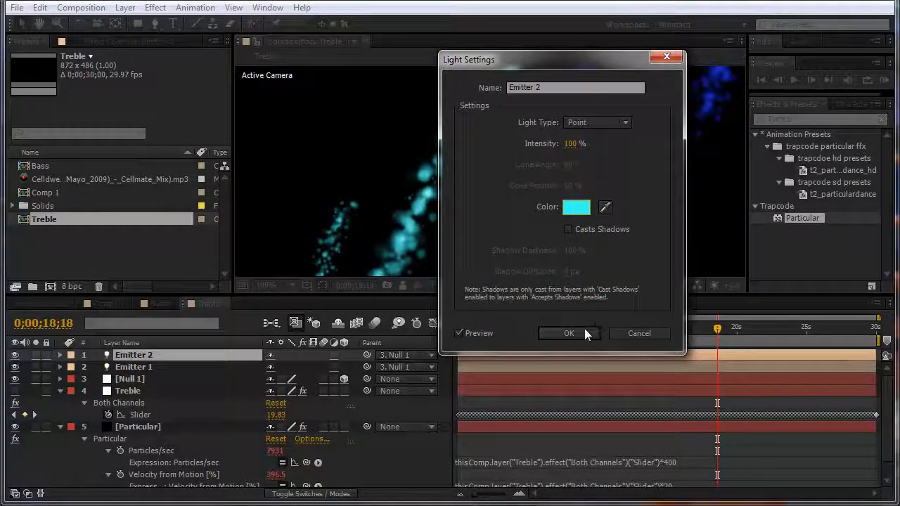
pyautogui.click(569, 333)
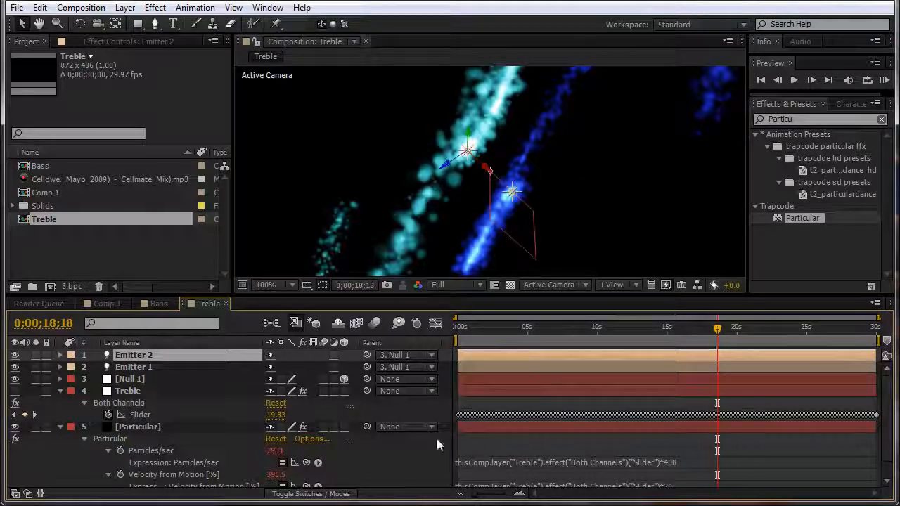
pyautogui.click(157, 303)
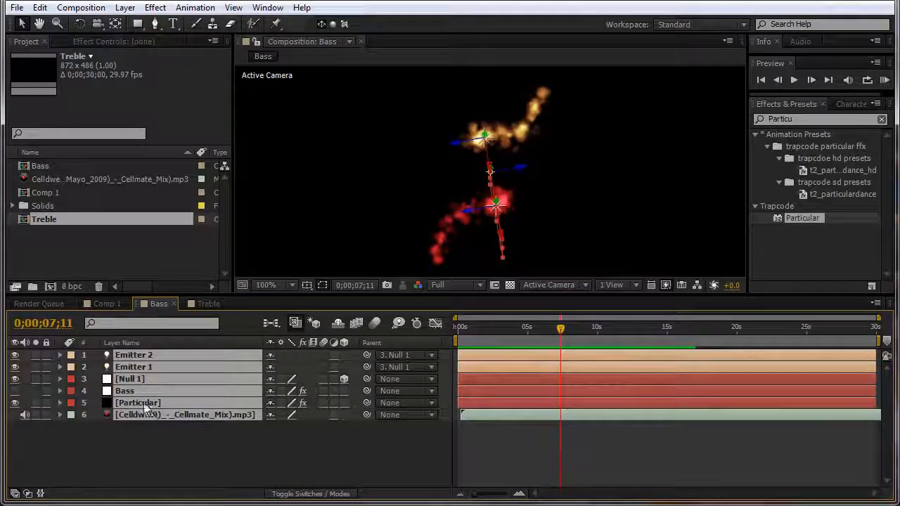
# Step: In Bass, change Particular's Particles/sec expression multiplier from 100 to 200
pyautogui.click(169, 430)
pyautogui.click(161, 402)
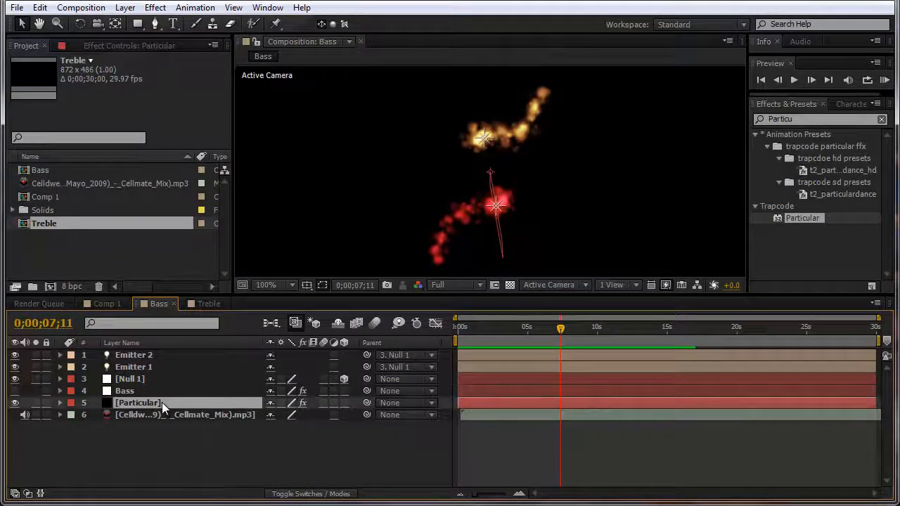
pyautogui.press('e')
pyautogui.press('e')
pyautogui.click(659, 440)
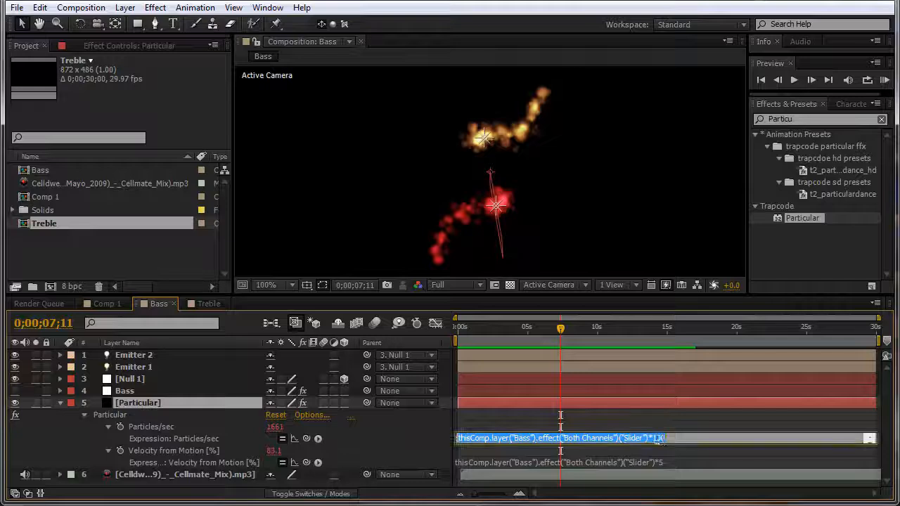
pyautogui.click(654, 439)
pyautogui.press('Delete')
pyautogui.write('2')
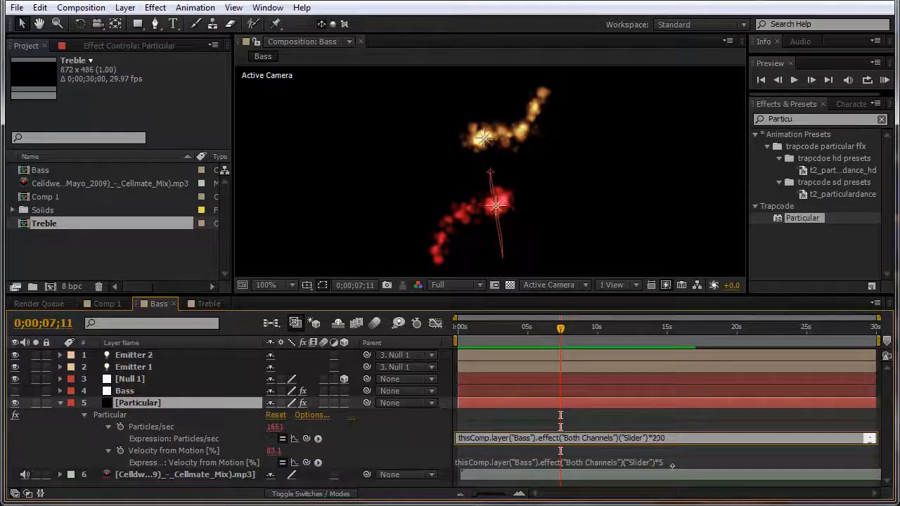
pyautogui.click(560, 329)
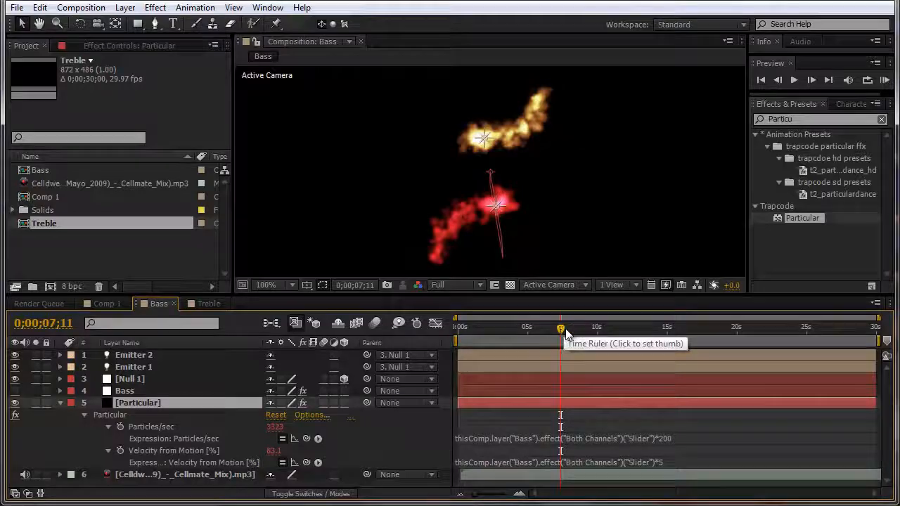
# Step: Scrub forward to check the denser Bass particles, then return to the comp start
pyautogui.moveTo(561, 330); pyautogui.dragTo(666, 337)
pyautogui.moveTo(593, 340); pyautogui.dragTo(454, 342)
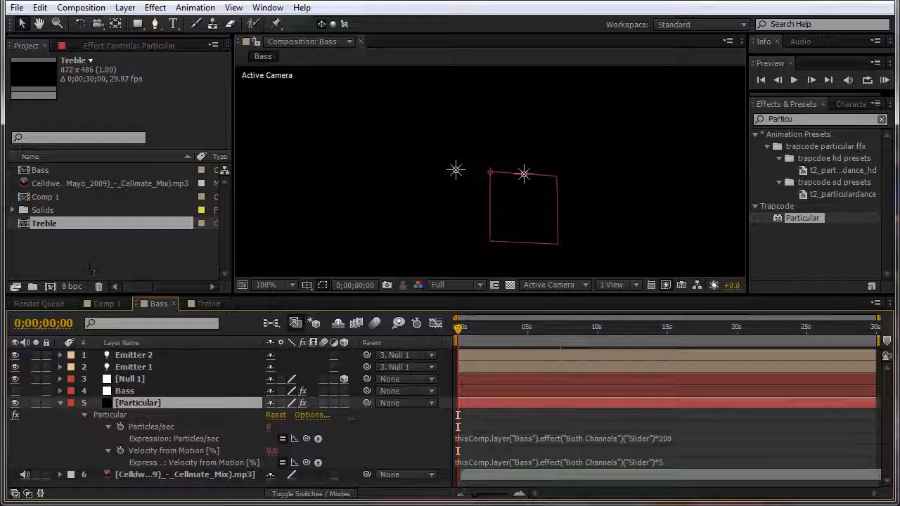
pyautogui.click(89, 7)
# Step: Create a new composition named Final
pyautogui.click(98, 20)
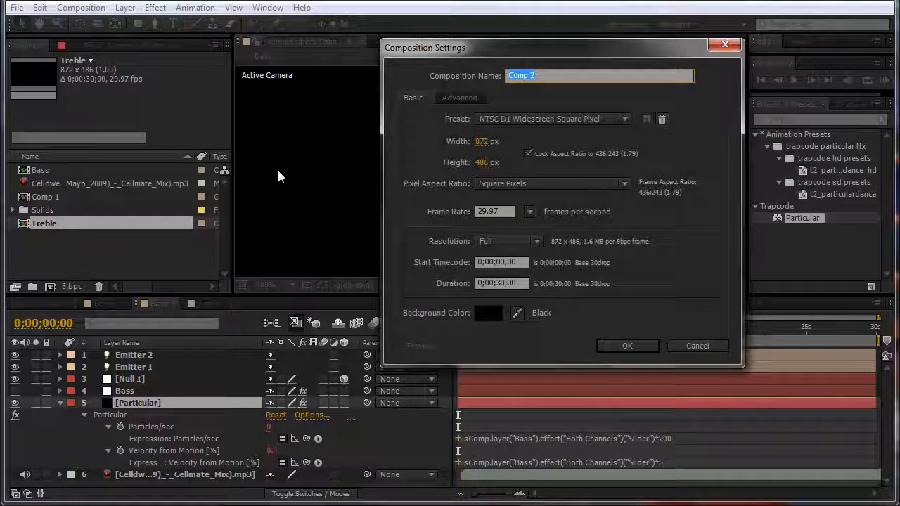
pyautogui.write('Final')
pyautogui.press('Return')
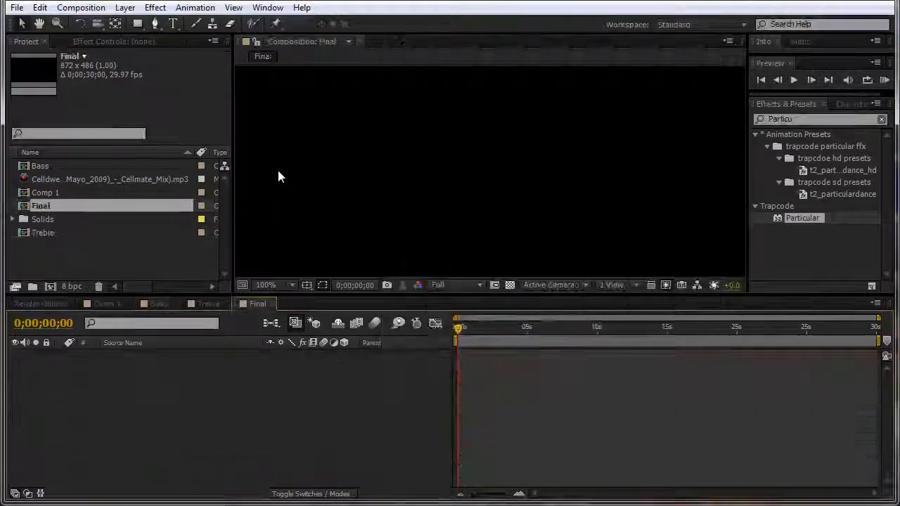
# Step: Add the Bass and Treble comps to Final and mute their audio
pyautogui.click(41, 167)
pyautogui.keyDown('ctrl'); pyautogui.click(48, 234); pyautogui.keyUp('ctrl')
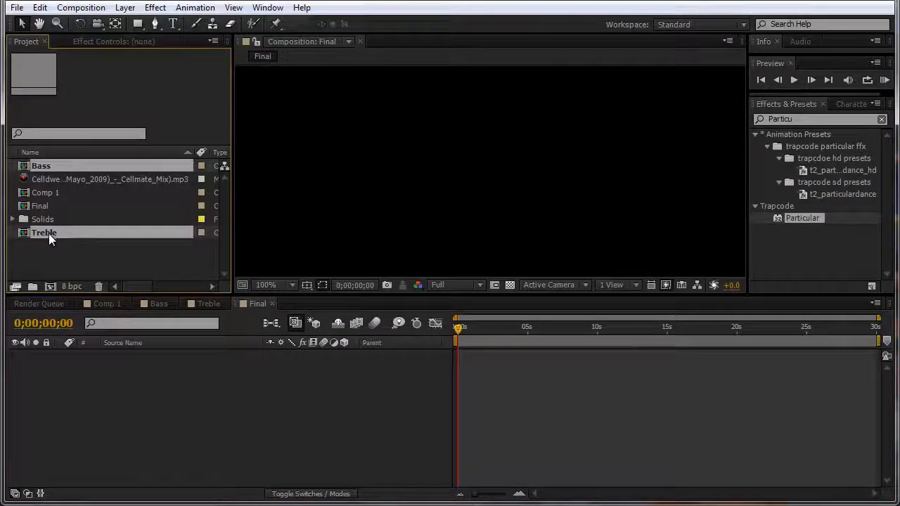
pyautogui.moveTo(49, 233); pyautogui.dragTo(54, 363)
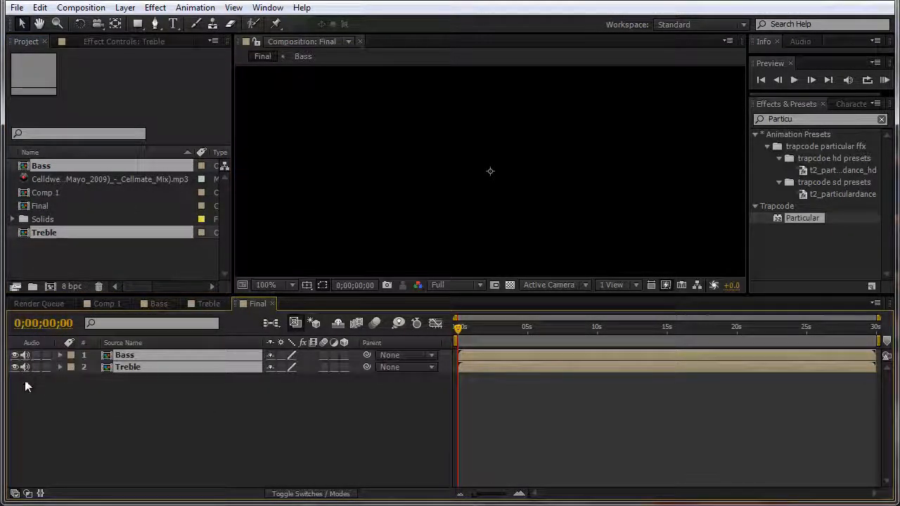
pyautogui.moveTo(25, 366); pyautogui.dragTo(25, 355)
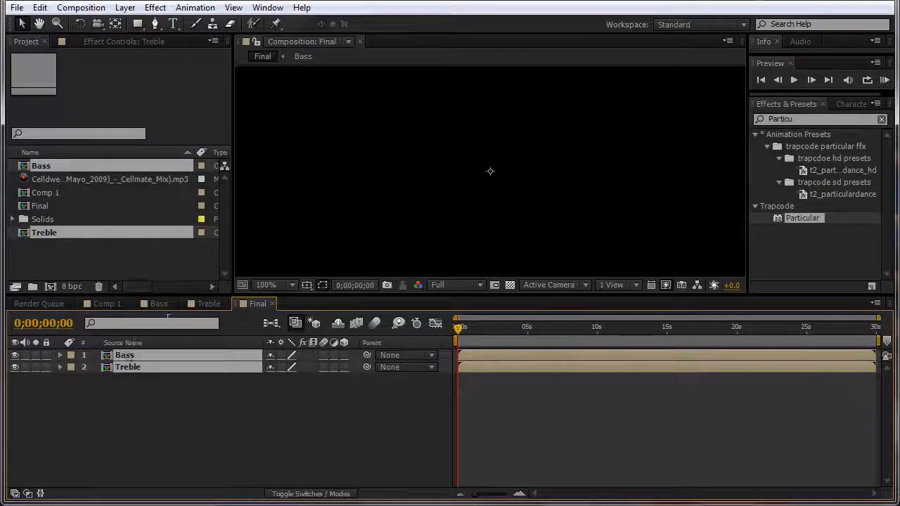
pyautogui.click(209, 304)
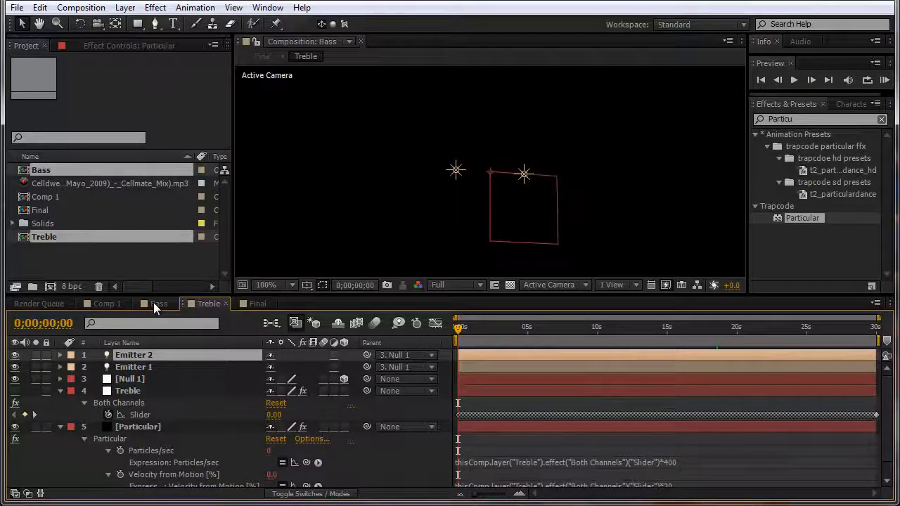
# Step: Copy the mp3 music layer from Bass and paste it into the Final comp
pyautogui.click(153, 303)
pyautogui.click(60, 405)
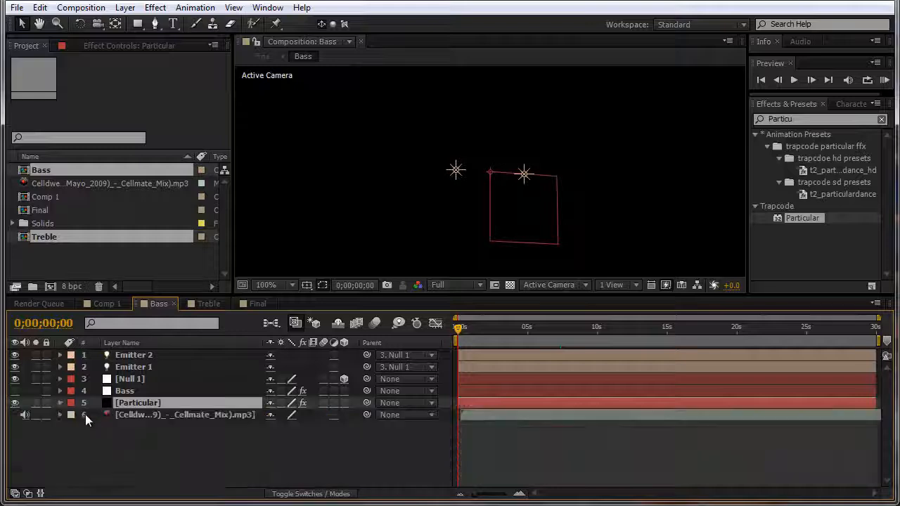
pyautogui.click(134, 416)
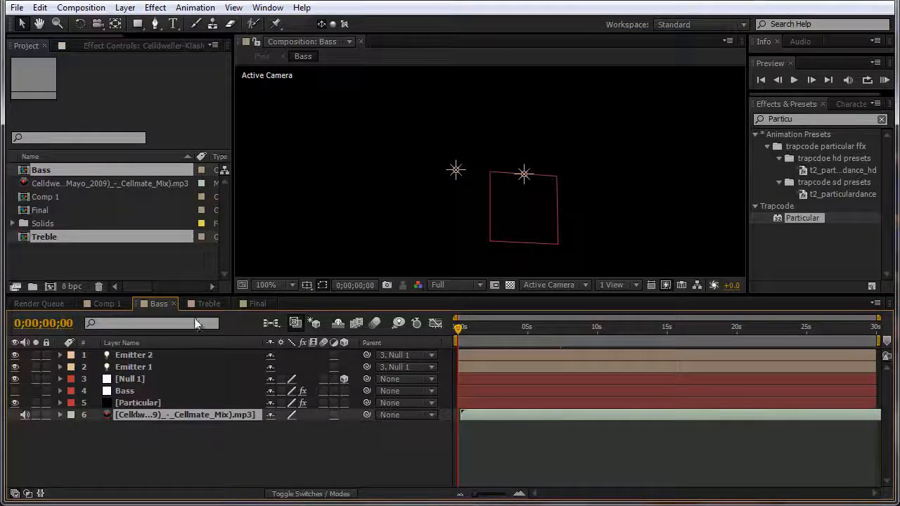
pyautogui.click(250, 303)
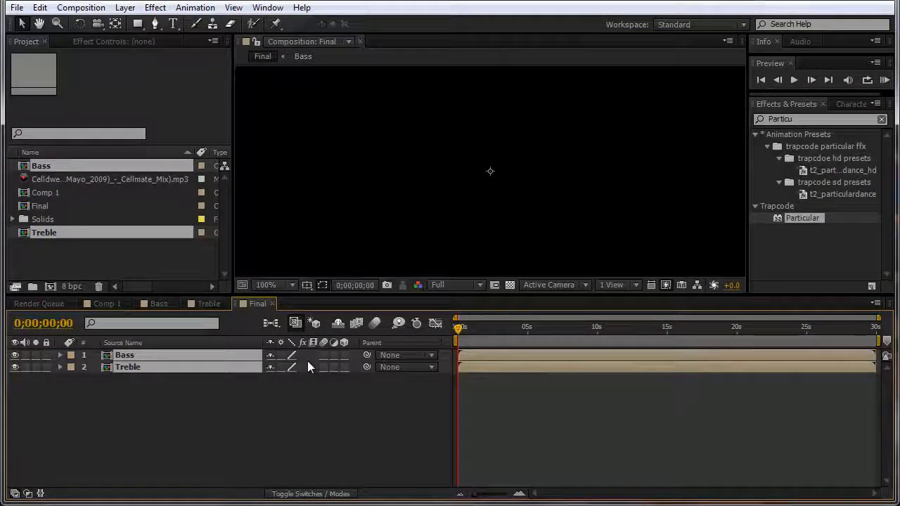
pyautogui.hotkey('ctrl', 'v')
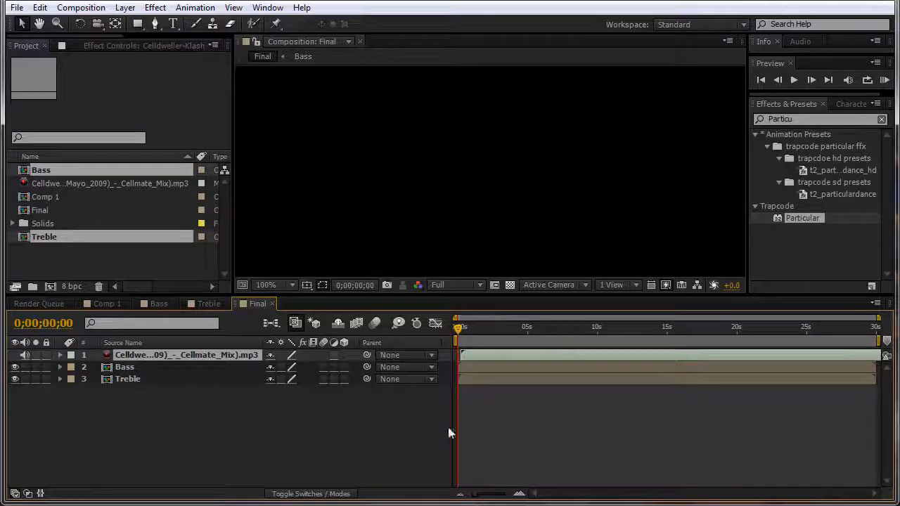
# Step: Deselect the layers and RAM-preview the Final comp with Numpad 0
pyautogui.click(524, 435)
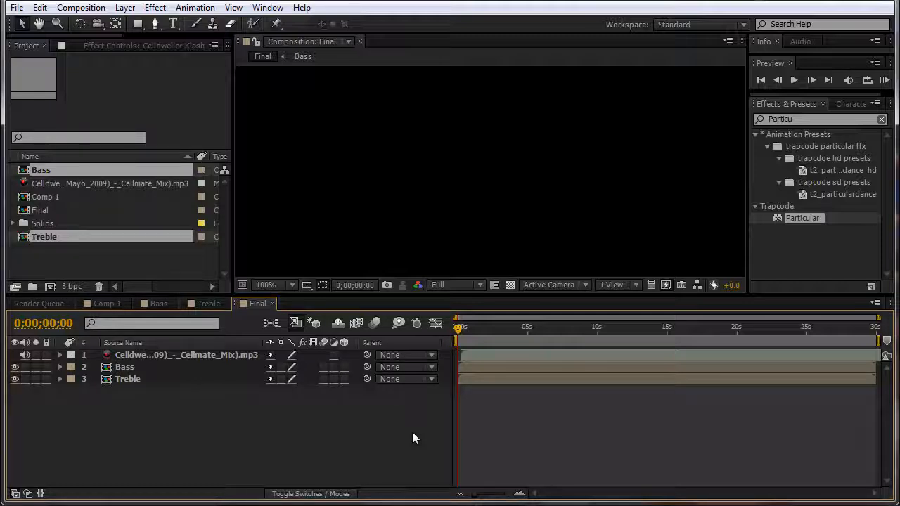
pyautogui.press('KP_0')
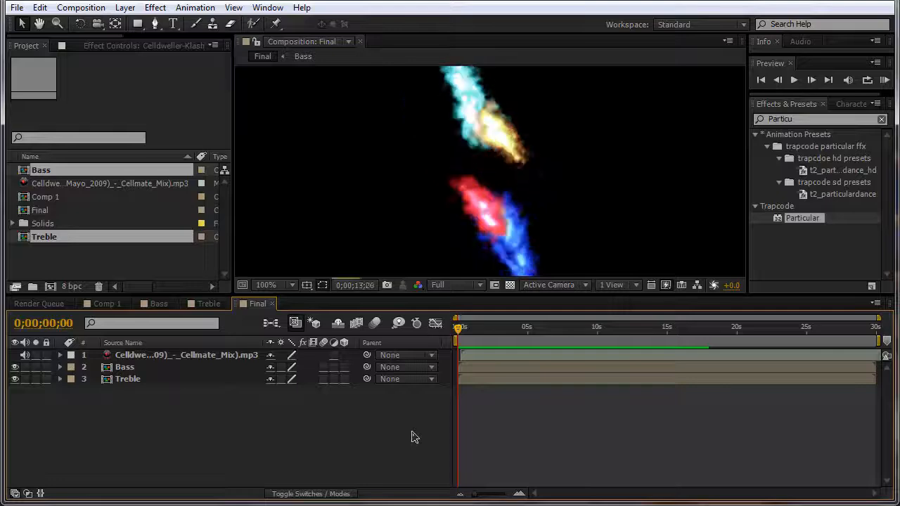
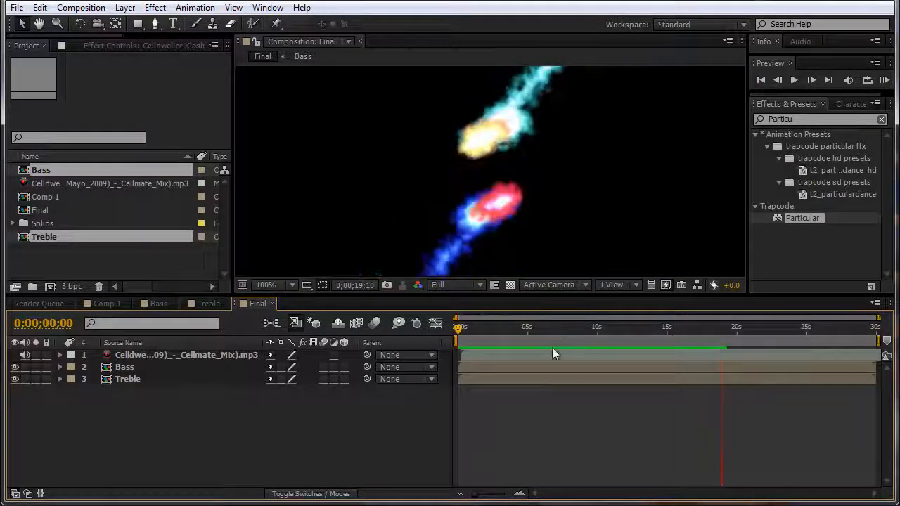
# Step: Stop the preview, show the Final comp at 0;00;05;00, and make the viewer taller
pyautogui.press('space')
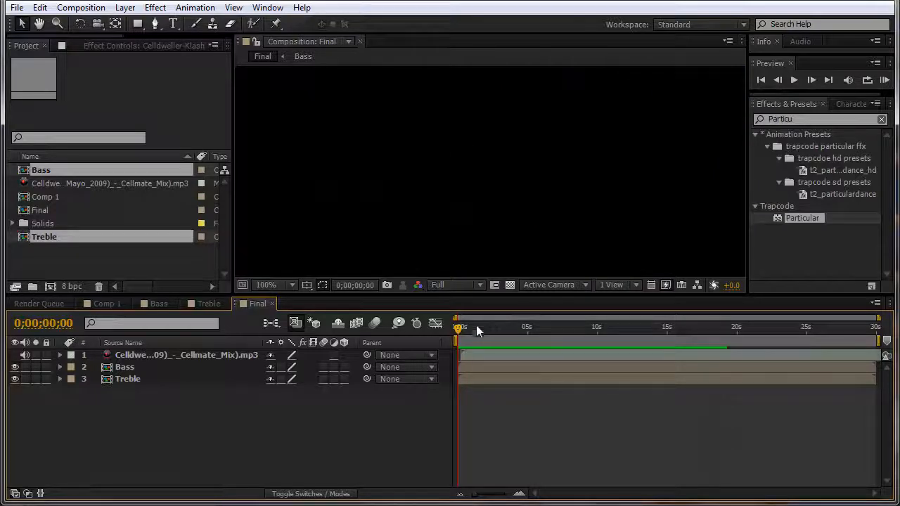
pyautogui.moveTo(466, 329); pyautogui.dragTo(528, 332)
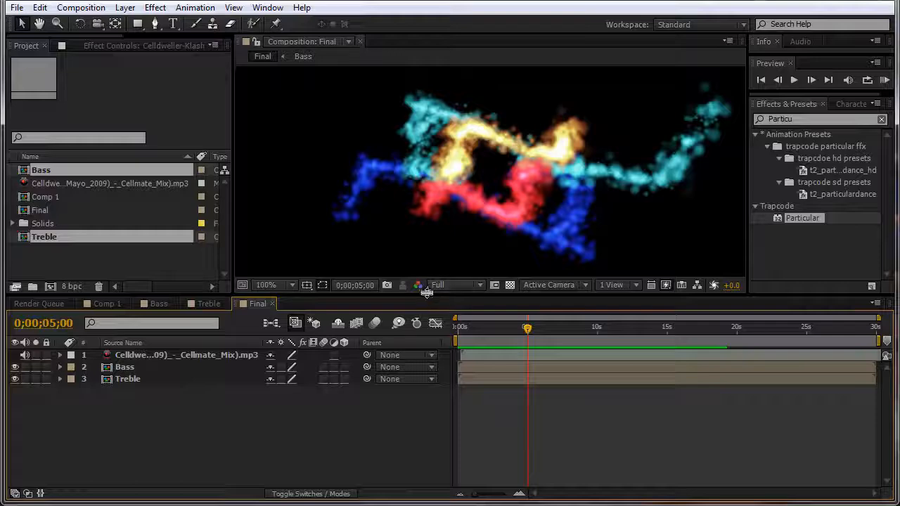
pyautogui.moveTo(426, 293); pyautogui.dragTo(418, 311)
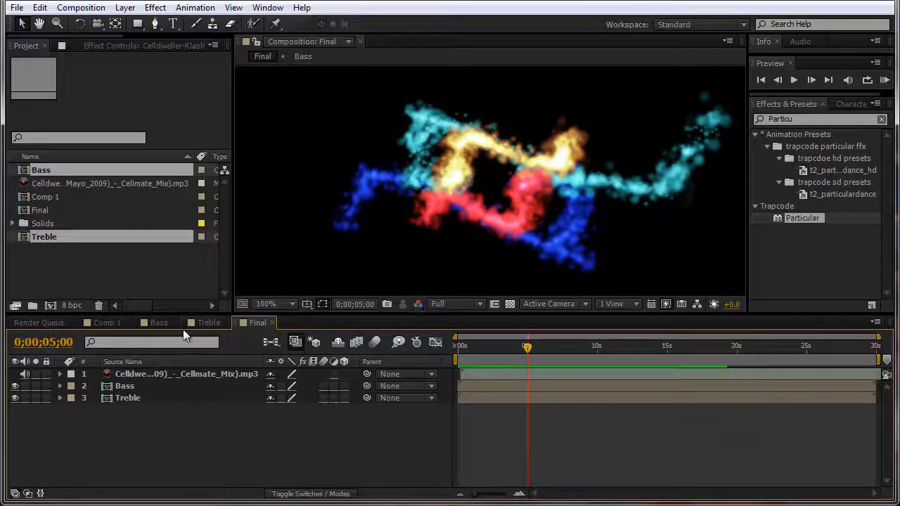
# Step: In the Treble comp, select Null 1 and reveal its rotation properties
pyautogui.click(198, 326)
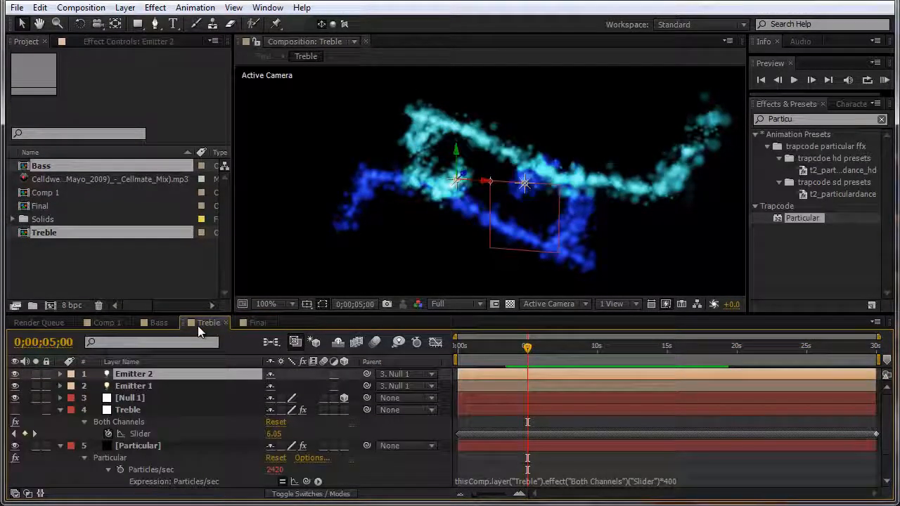
pyautogui.click(143, 397)
pyautogui.hotkey('ctrl', 'Down')
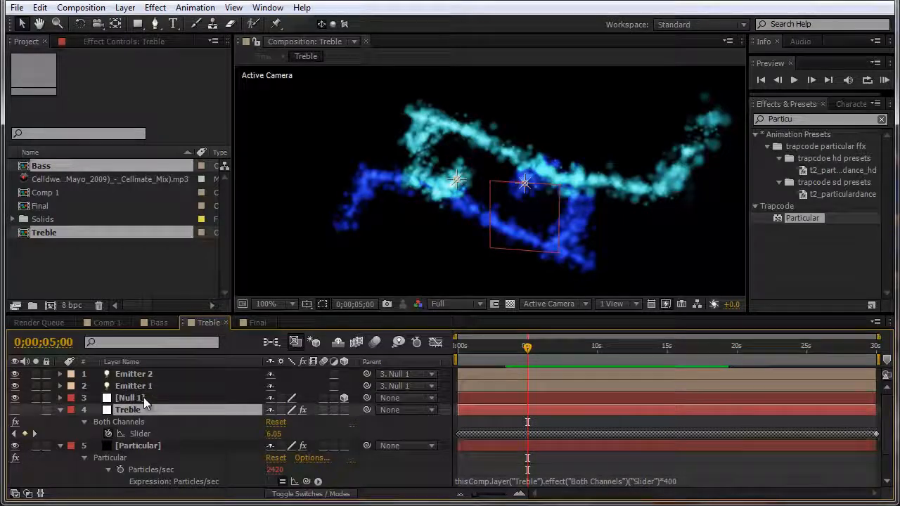
pyautogui.click(144, 398)
pyautogui.hotkey('ctrl', 'Down')
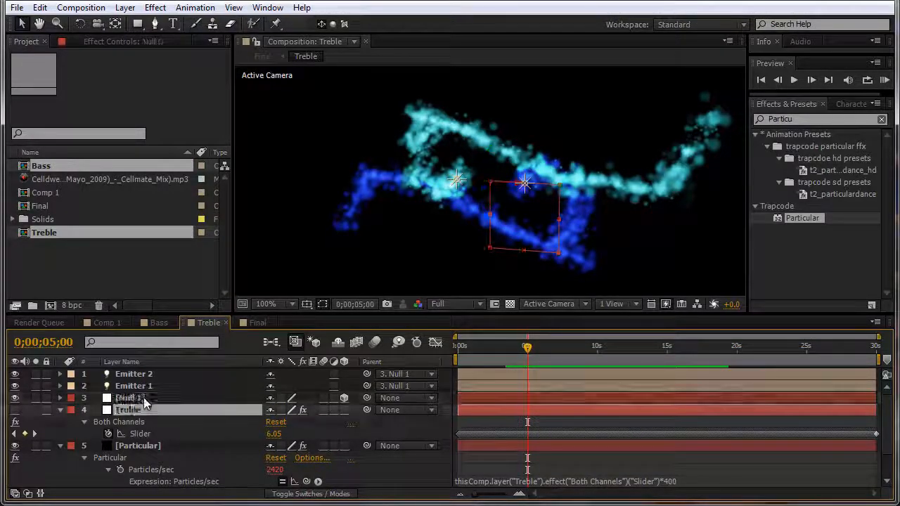
pyautogui.click(133, 398)
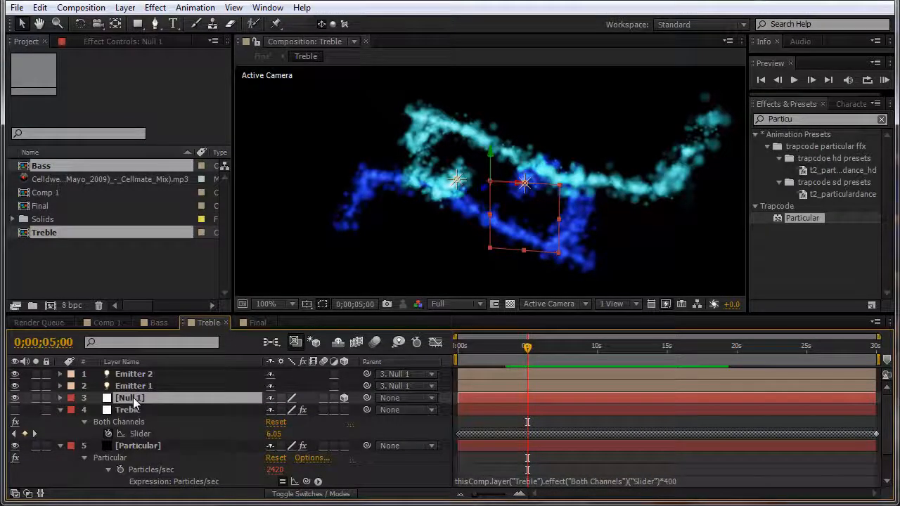
pyautogui.press('e')
pyautogui.press('e')
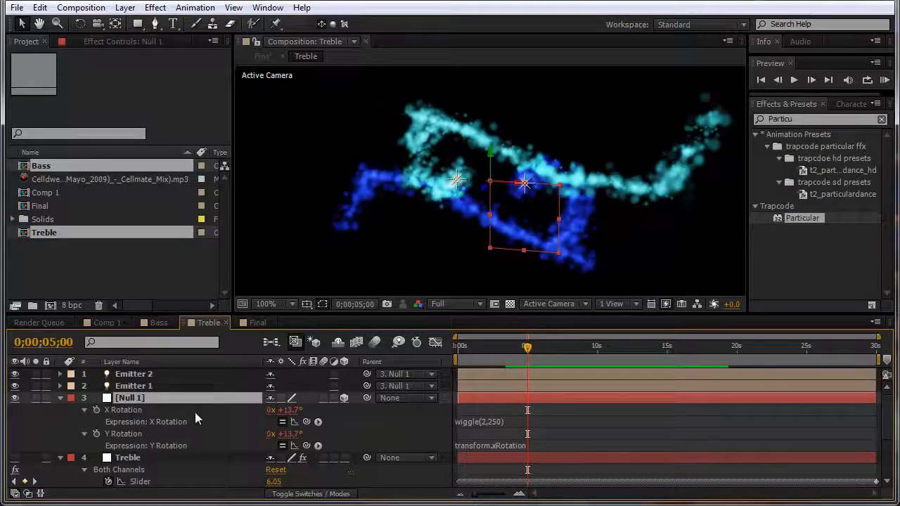
pyautogui.press('r')
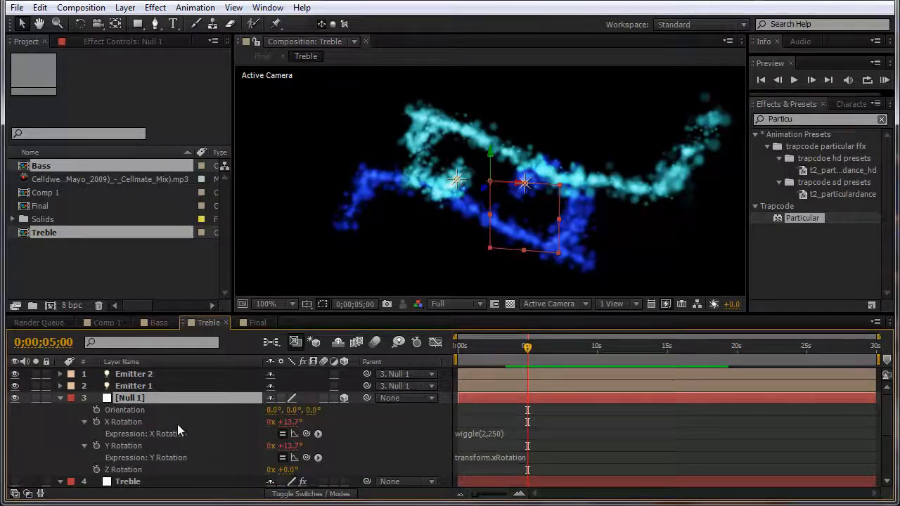
pyautogui.scroll(-2, 177, 424)
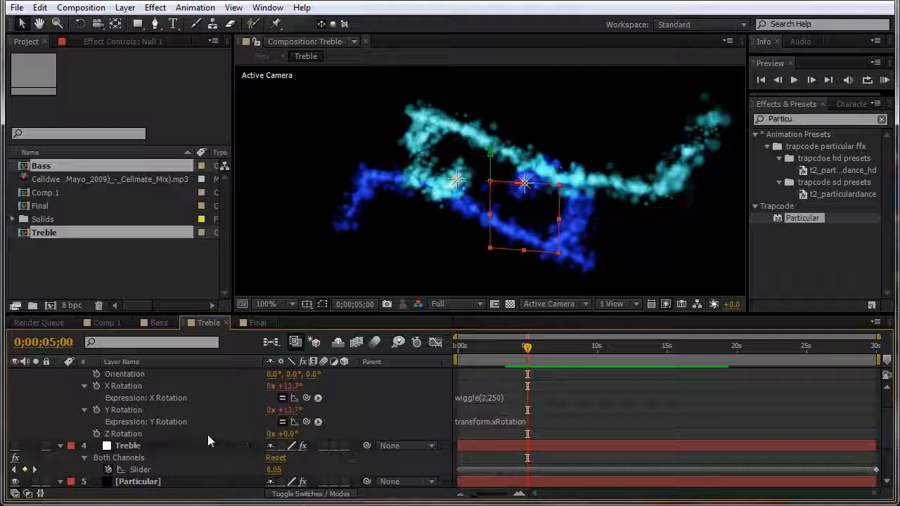
# Step: Pick-whip Null 1's Z Rotation expression to X Rotation and check it later in time
pyautogui.keyDown('alt'); pyautogui.click(96, 433); pyautogui.keyUp('alt')
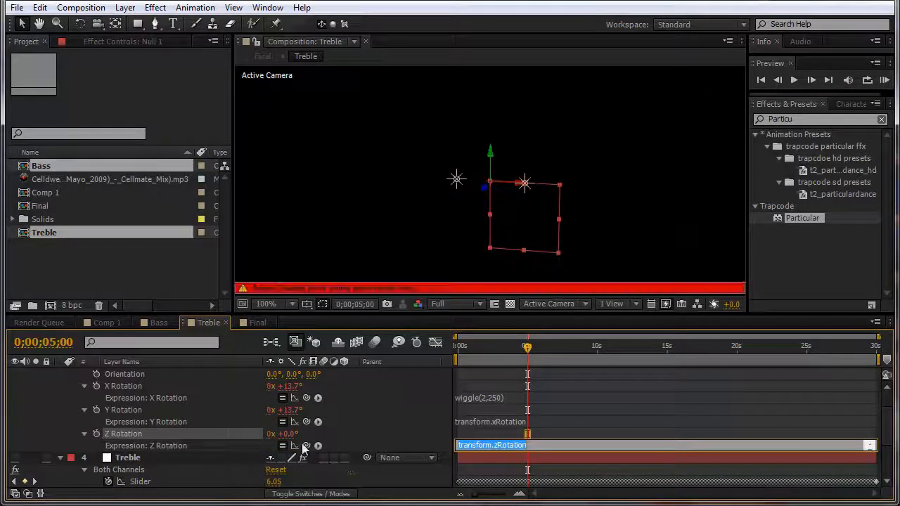
pyautogui.moveTo(306, 445); pyautogui.dragTo(130, 386)
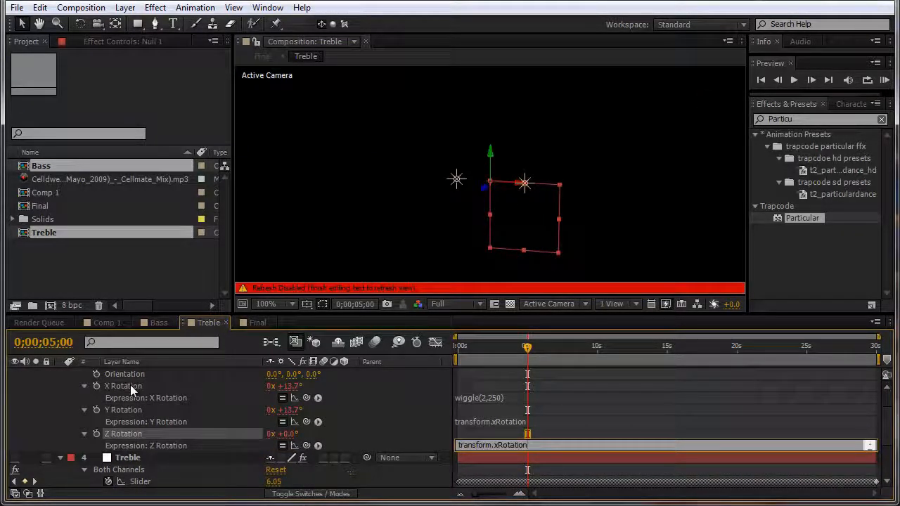
pyautogui.click(545, 410)
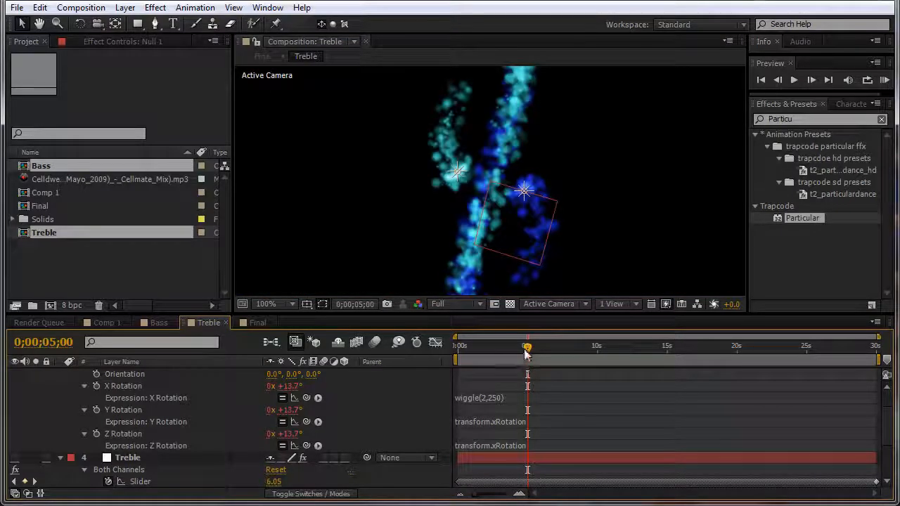
pyautogui.moveTo(528, 346); pyautogui.dragTo(584, 369)
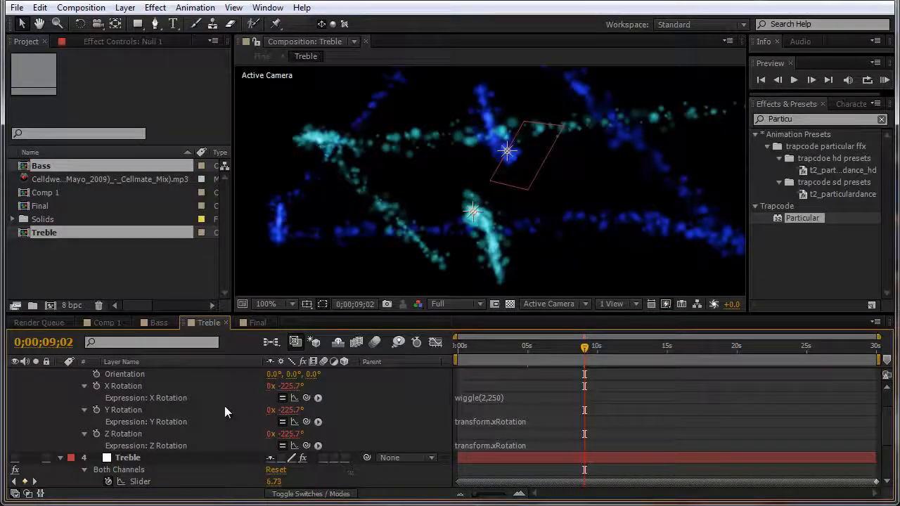
pyautogui.scroll(1, 166, 384)
pyautogui.click(135, 397)
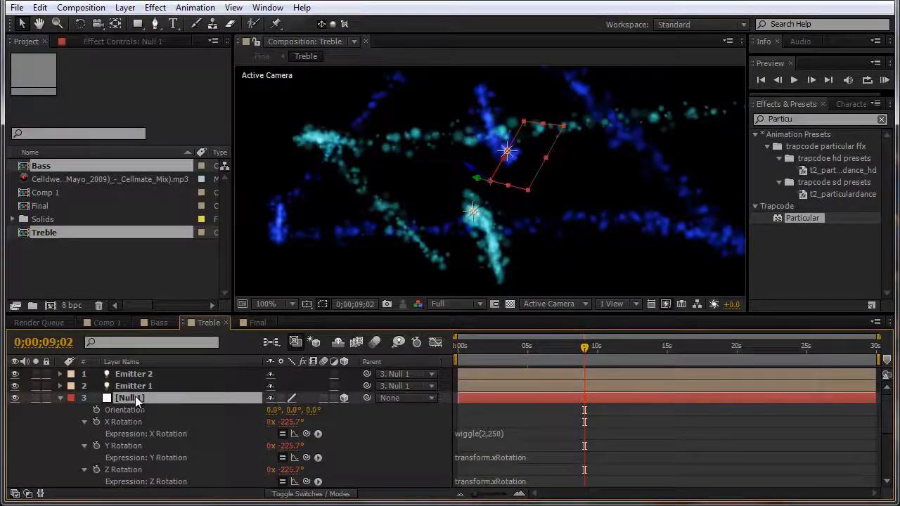
# Step: Collapse the Null 1, Treble and Particular layer properties, leaving Particular selected
pyautogui.press('r')
pyautogui.click(131, 410)
pyautogui.press('u')
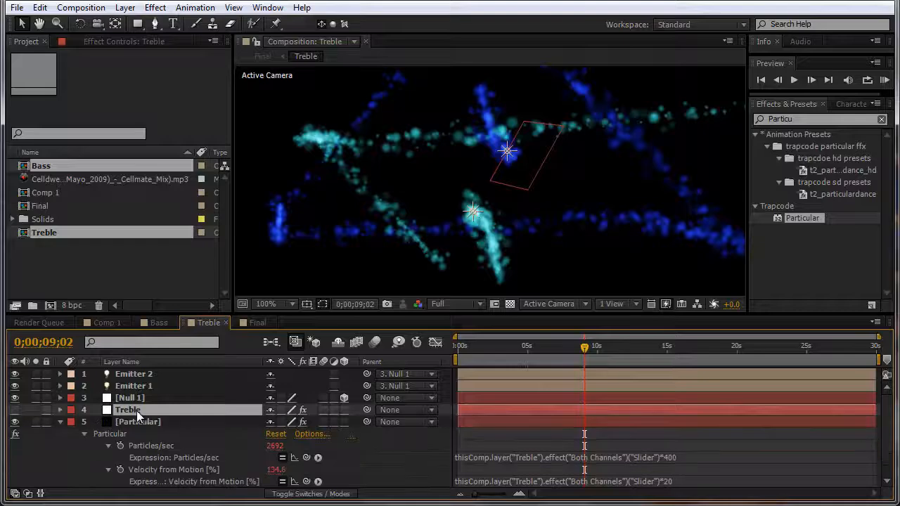
pyautogui.click(140, 421)
pyautogui.press('u')
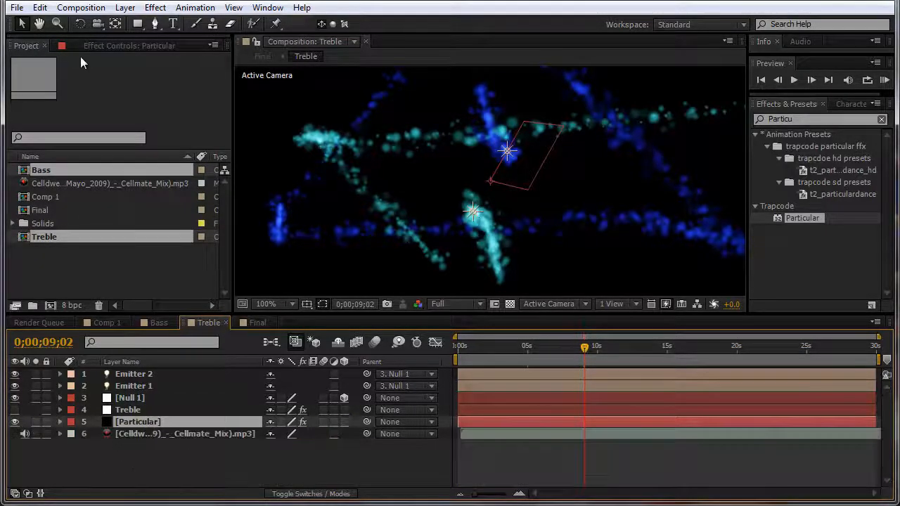
# Step: Give Particular a descending Size over Life ramp and turn on its motion blur
pyautogui.click(94, 44)
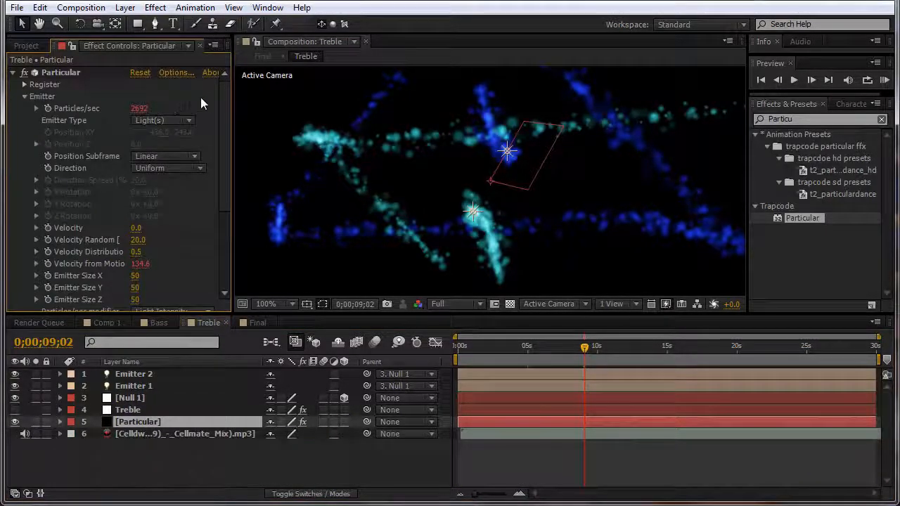
pyautogui.moveTo(224, 90); pyautogui.dragTo(224, 100)
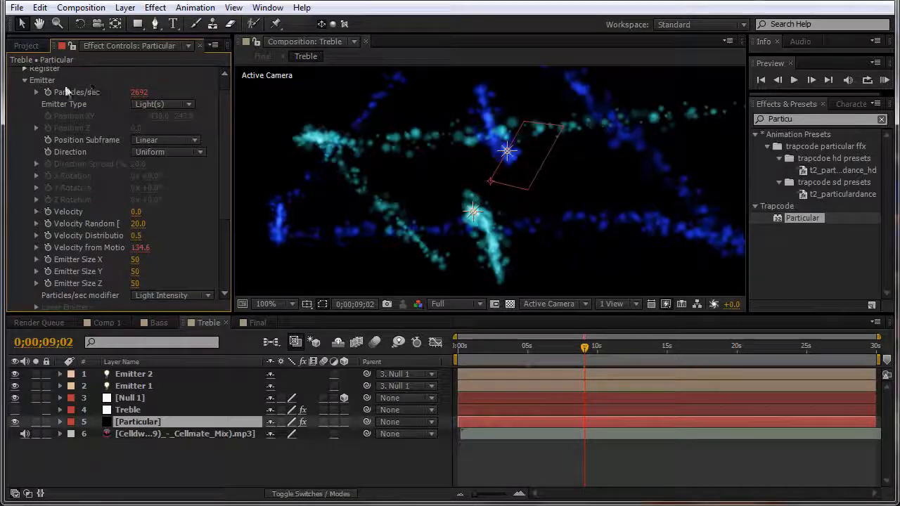
pyautogui.click(25, 80)
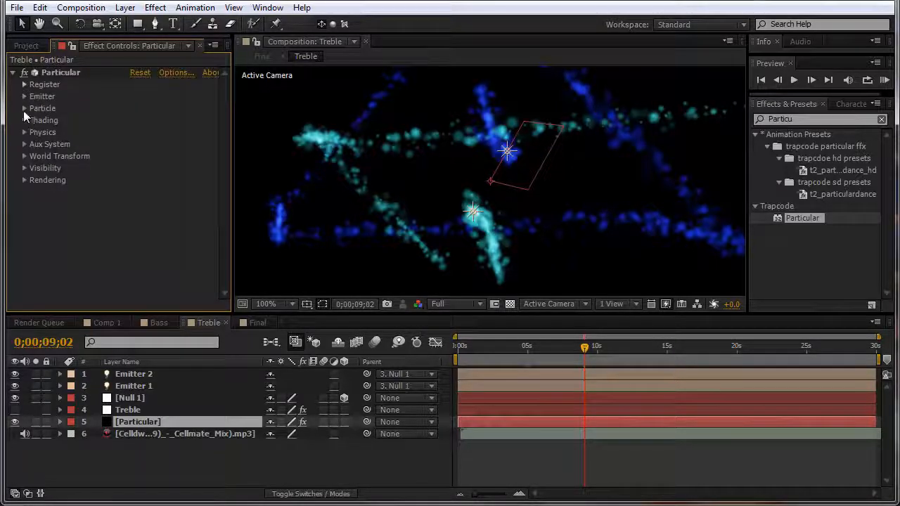
pyautogui.click(24, 109)
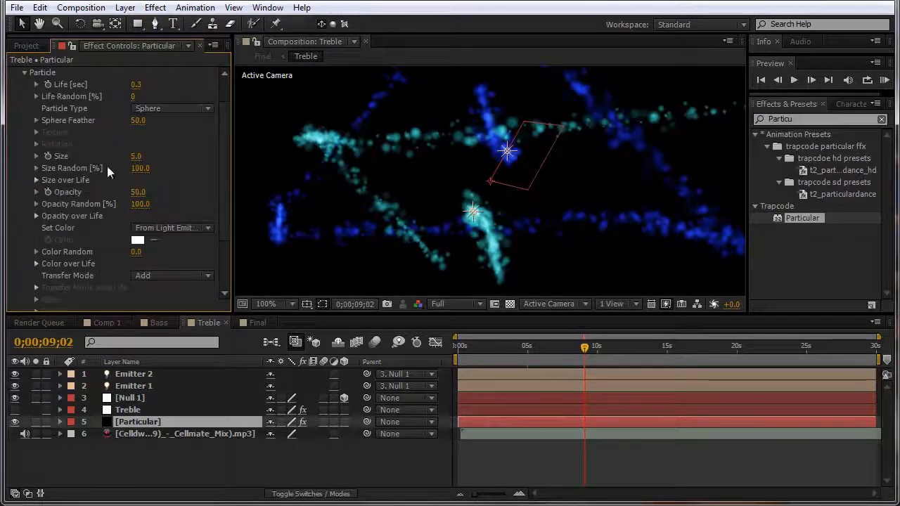
pyautogui.click(34, 179)
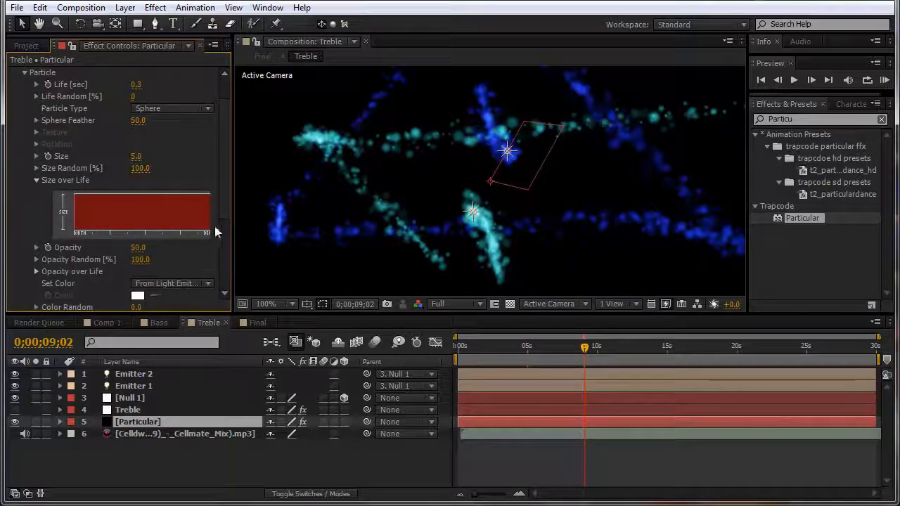
pyautogui.moveTo(232, 213); pyautogui.dragTo(284, 215)
pyautogui.click(234, 203)
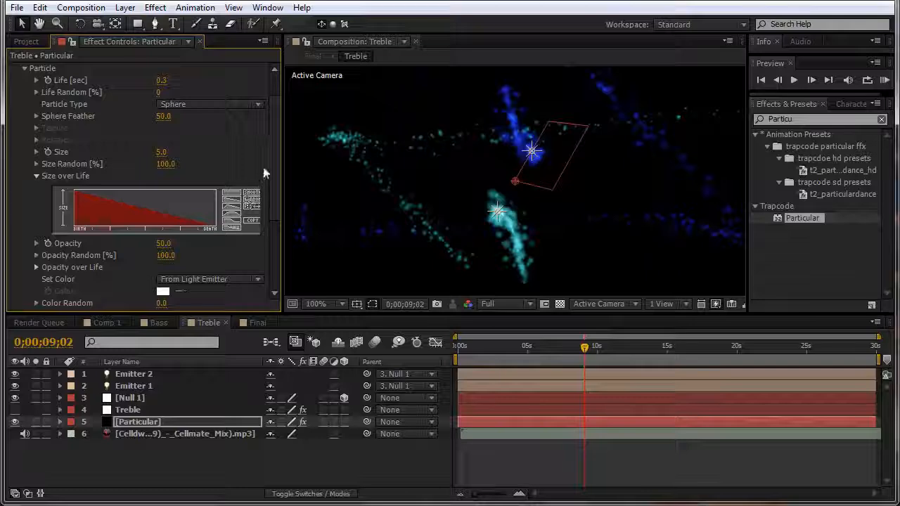
pyautogui.click(25, 68)
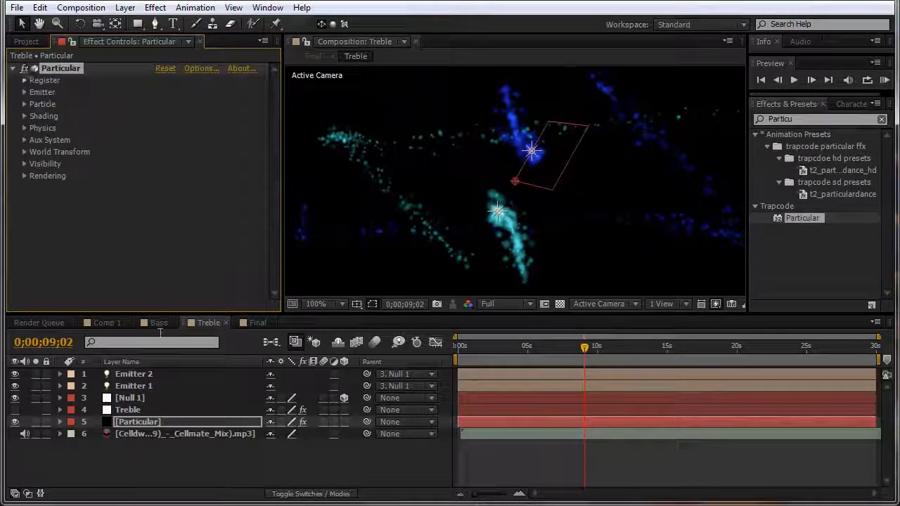
pyautogui.click(342, 398)
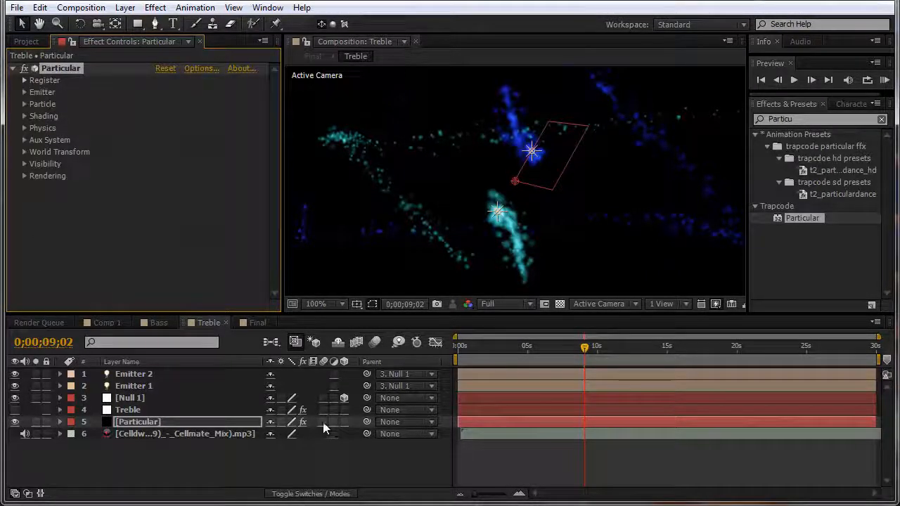
pyautogui.click(322, 422)
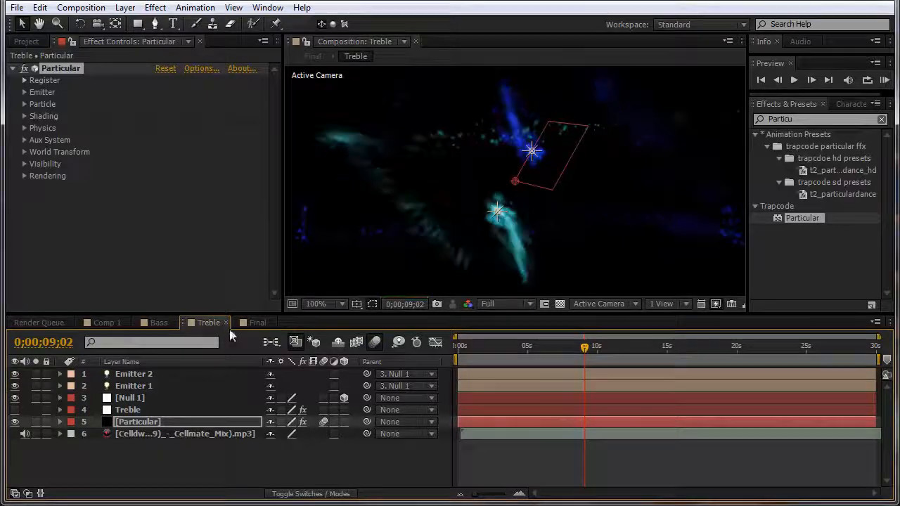
# Step: In the Bass comp, set Particular's Size over Life so particles shrink
pyautogui.click(165, 324)
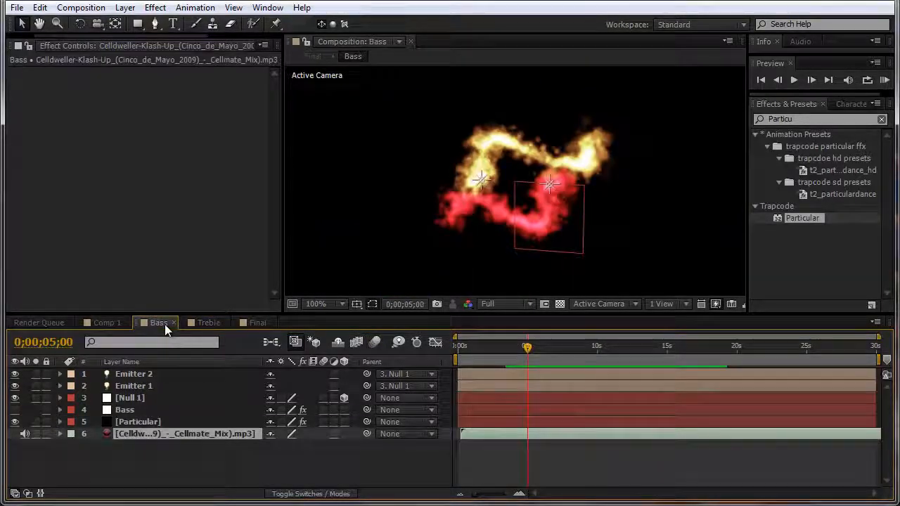
pyautogui.click(149, 422)
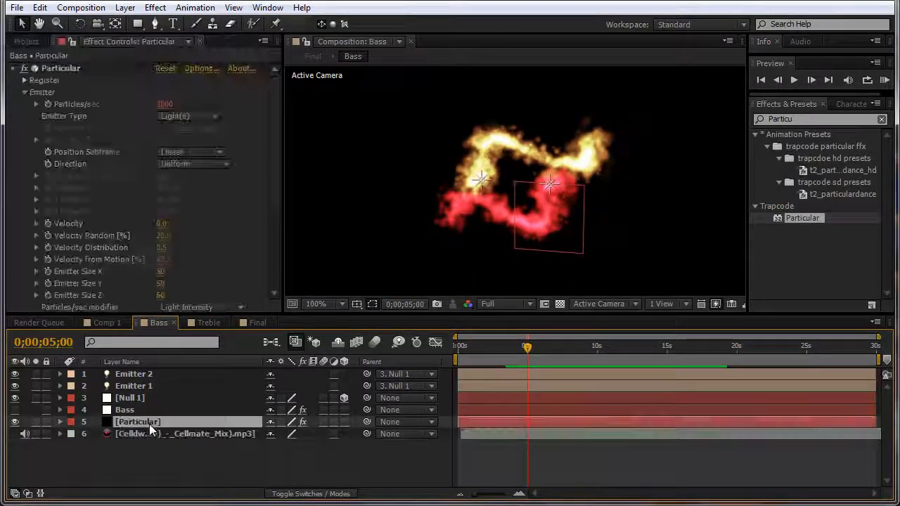
pyautogui.click(24, 92)
pyautogui.click(25, 102)
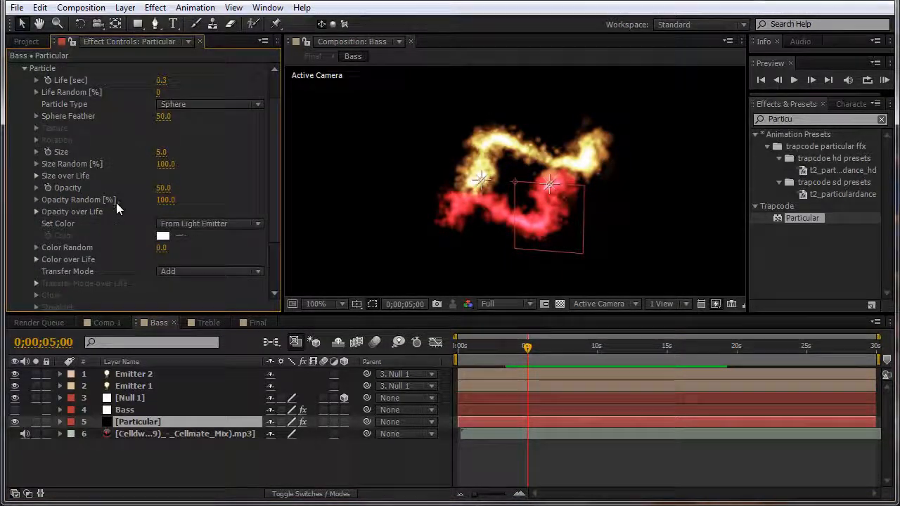
pyautogui.click(36, 176)
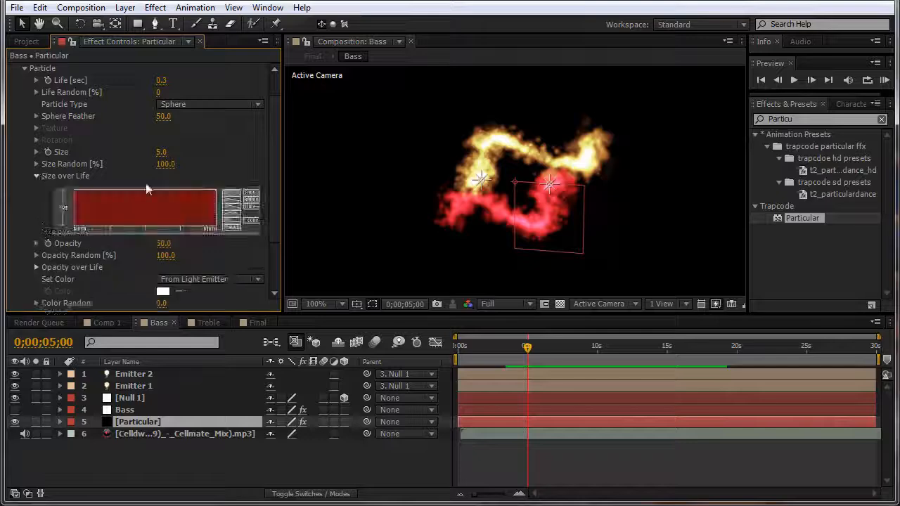
pyautogui.click(24, 68)
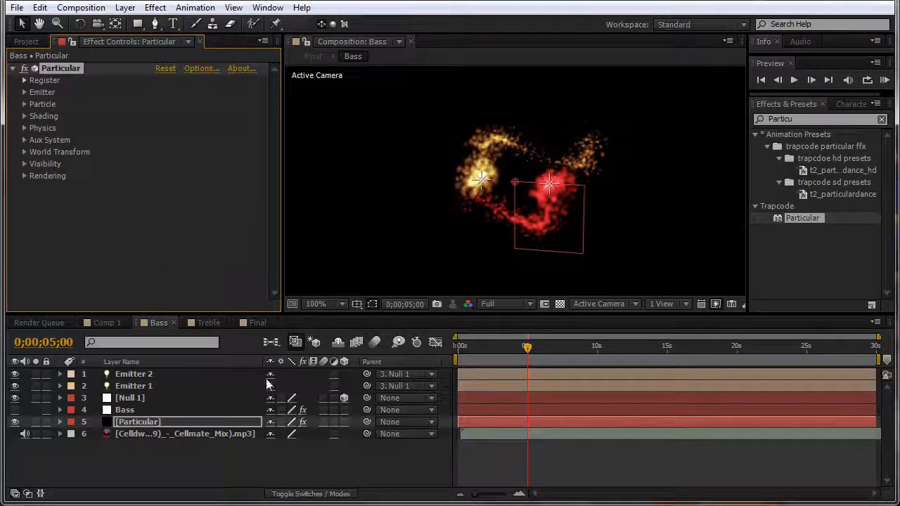
# Step: Enable motion blur on Bass's Particular layer and the composition, then return to Final
pyautogui.click(324, 422)
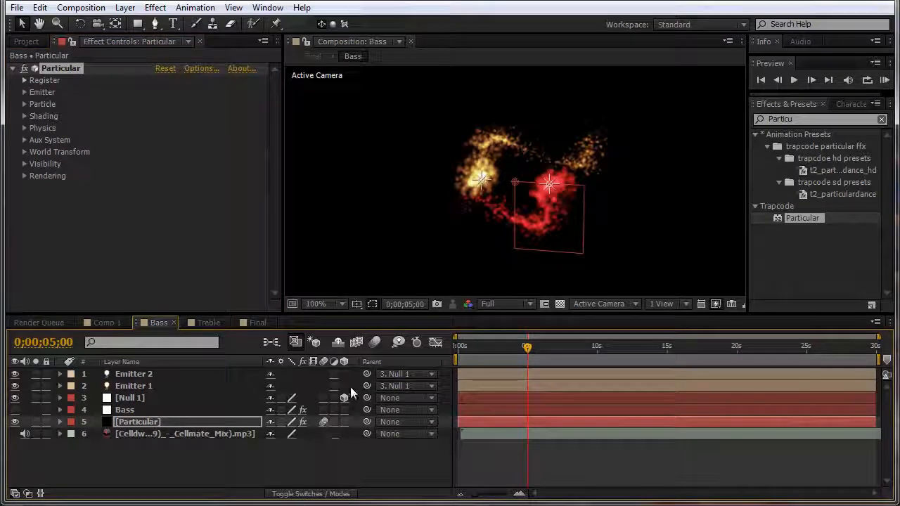
pyautogui.click(374, 341)
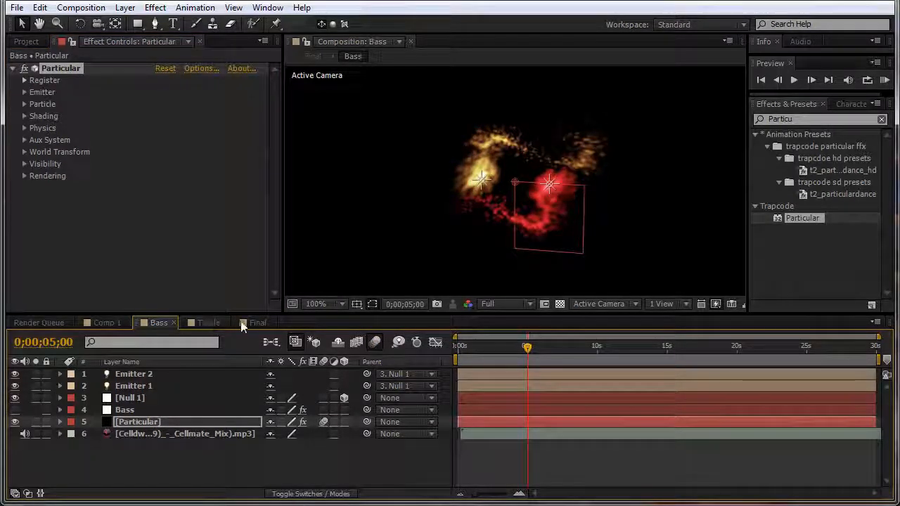
pyautogui.click(244, 324)
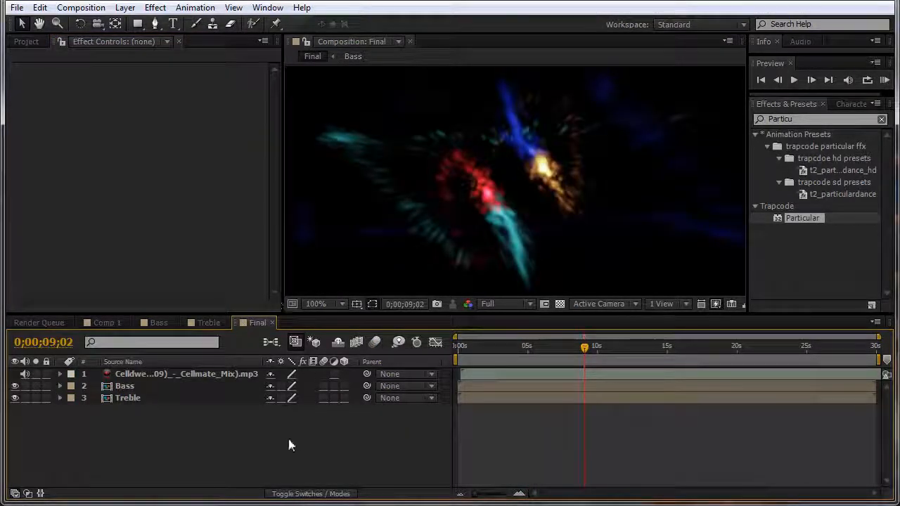
# Step: Set both the Bass and Treble layers' blending mode to Add
pyautogui.press('F4')
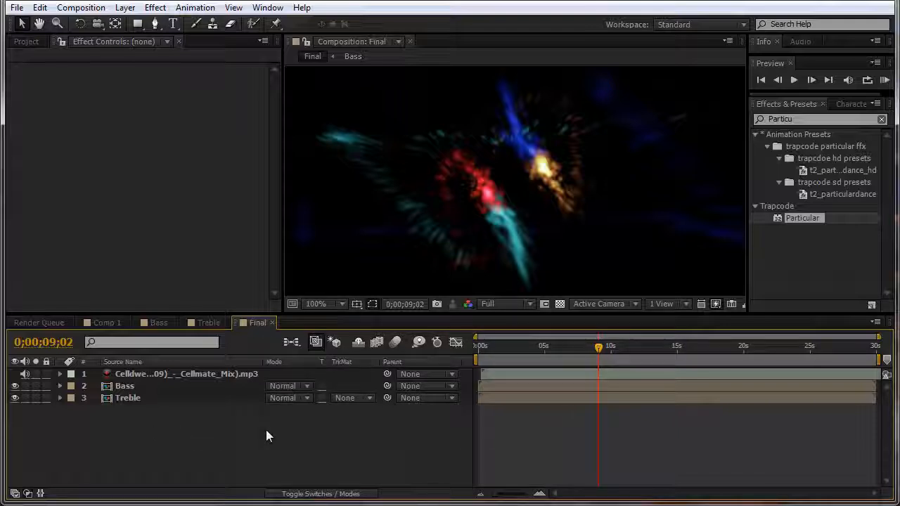
pyautogui.click(294, 387)
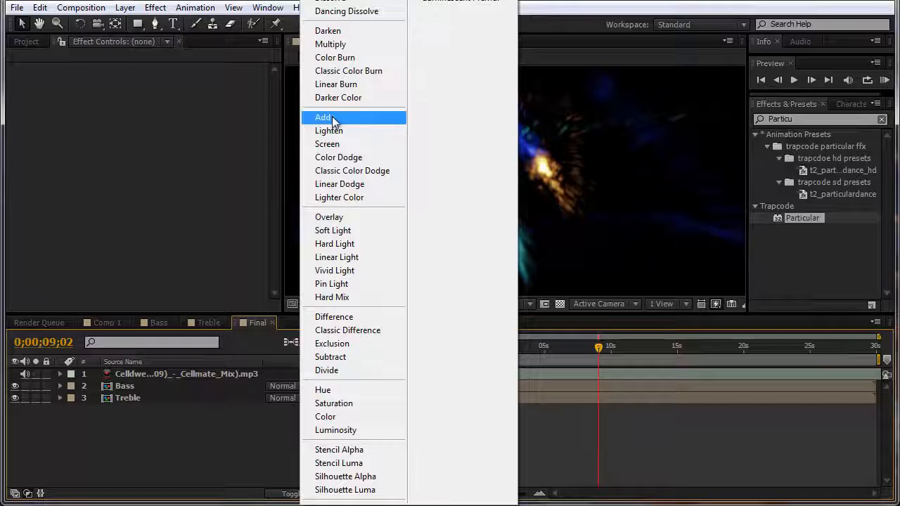
pyautogui.click(333, 119)
pyautogui.click(281, 398)
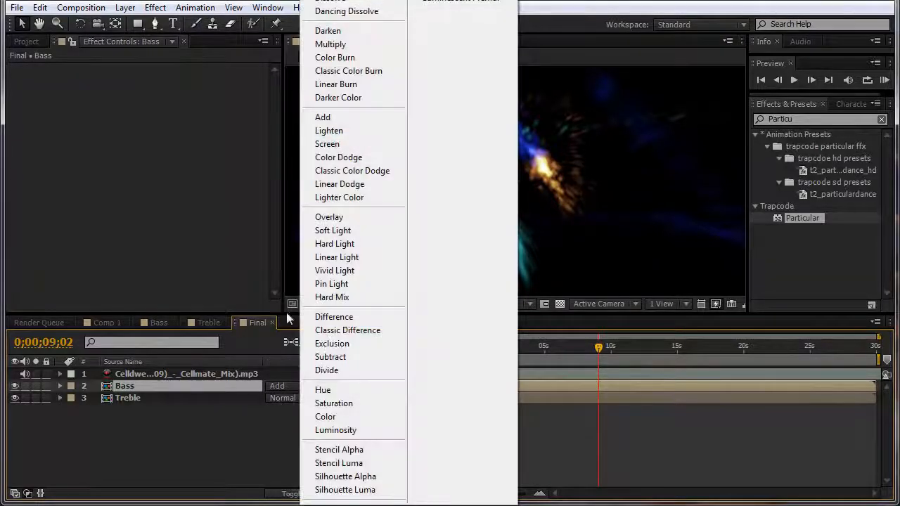
pyautogui.click(323, 118)
pyautogui.click(257, 414)
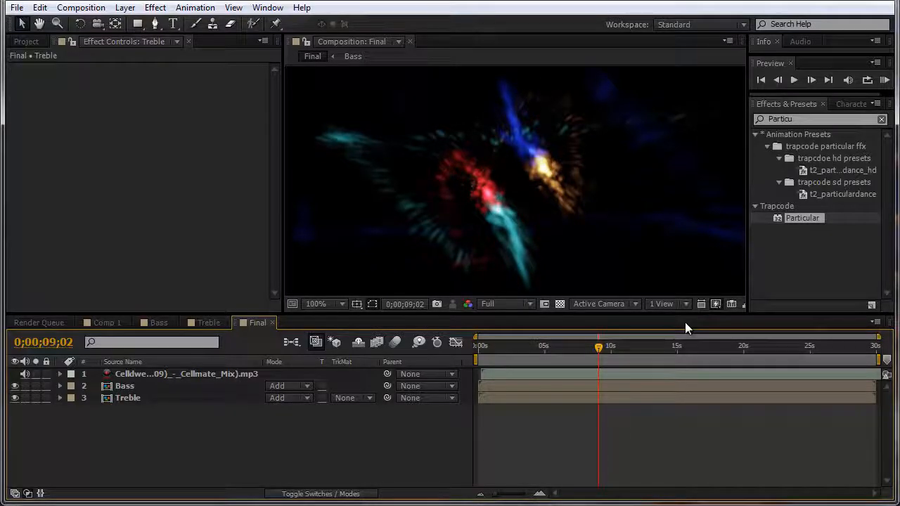
# Step: RAM-preview the Final comp with the viewer maximized
pyautogui.press('KP_0')
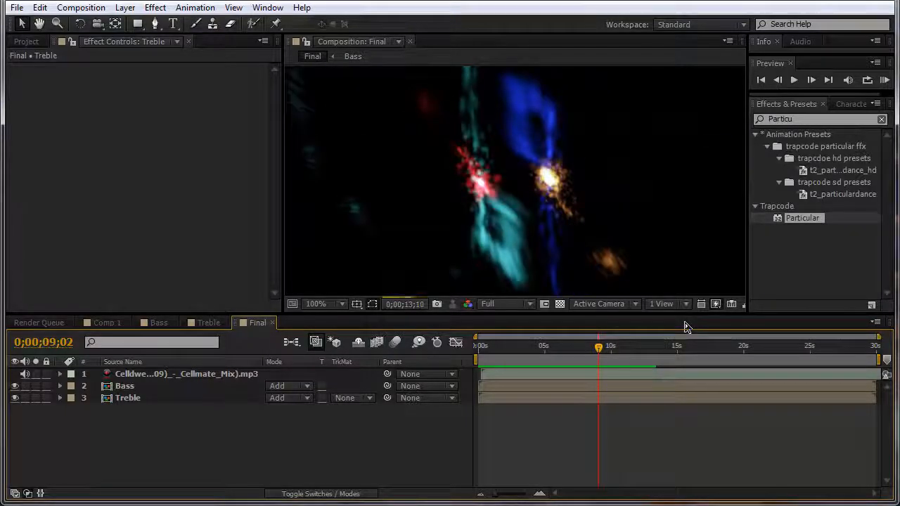
pyautogui.press('`')
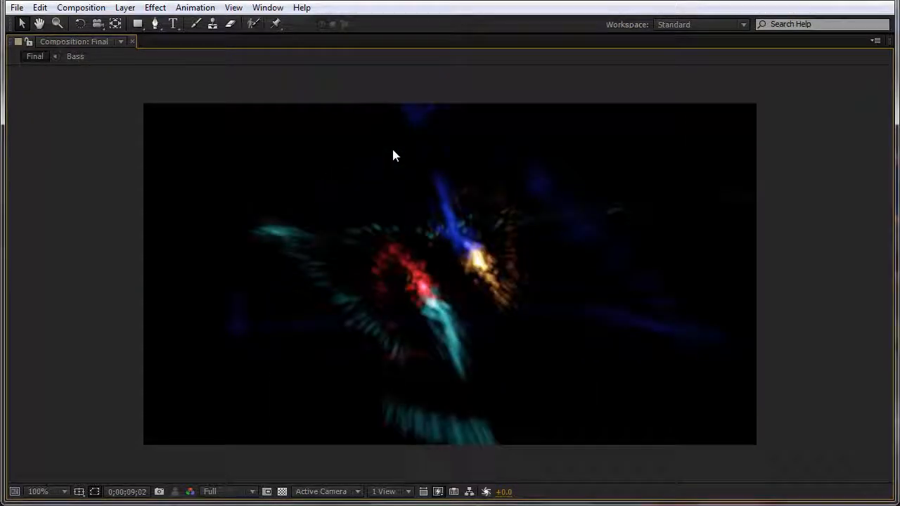
pyautogui.press('`')
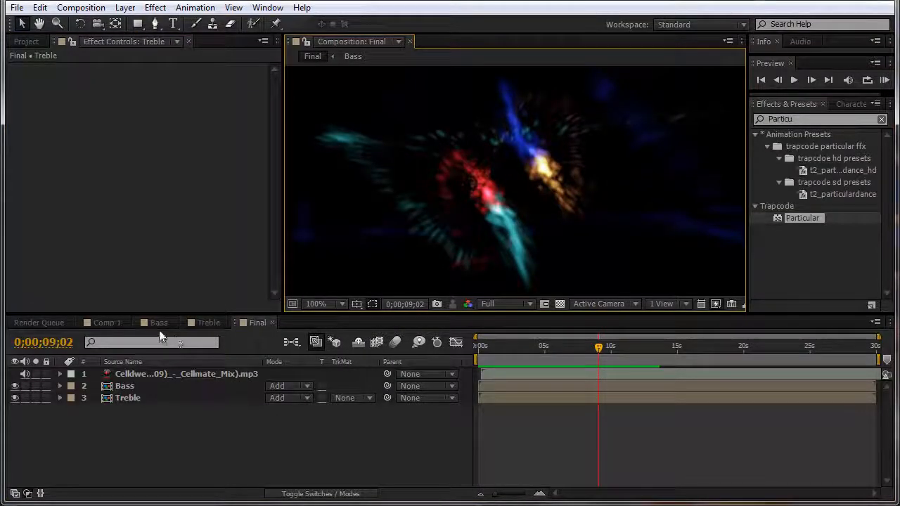
pyautogui.click(200, 323)
# Step: Change Treble Null 1's X Rotation expression to wiggle(2,150)
pyautogui.click(139, 399)
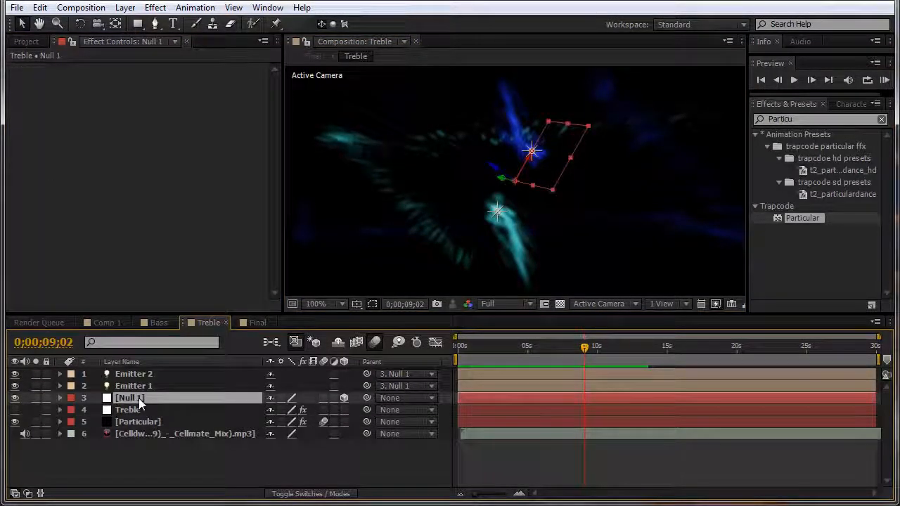
pyautogui.hotkey('ctrl', 'Down')
pyautogui.hotkey('ctrl', 'Up')
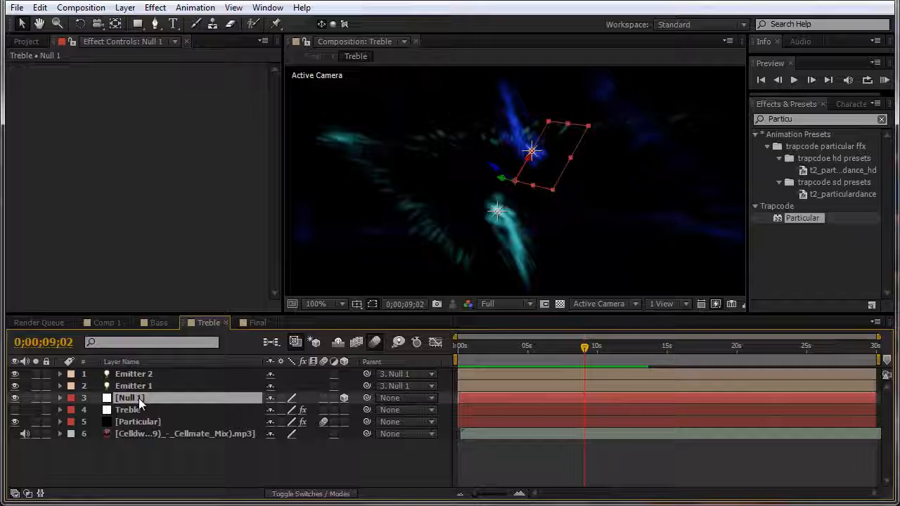
pyautogui.press('e')
pyautogui.press('e')
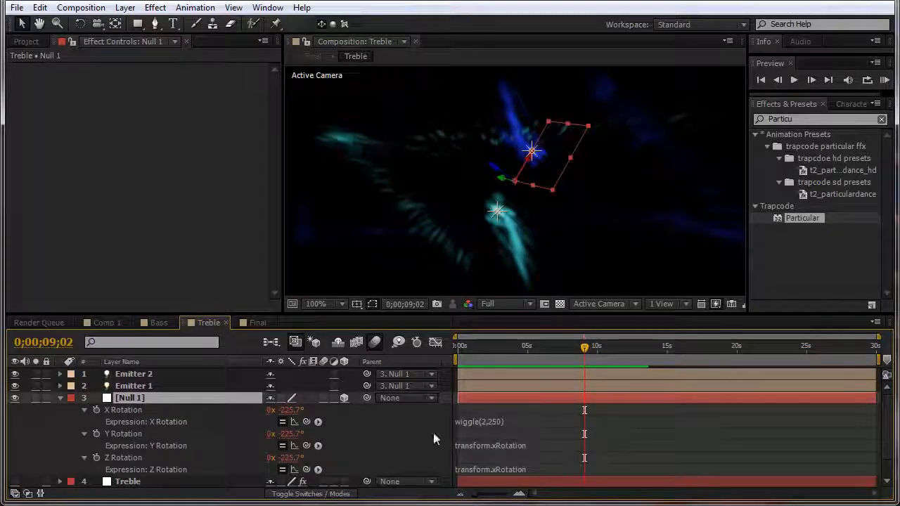
pyautogui.click(492, 422)
pyautogui.click(496, 422)
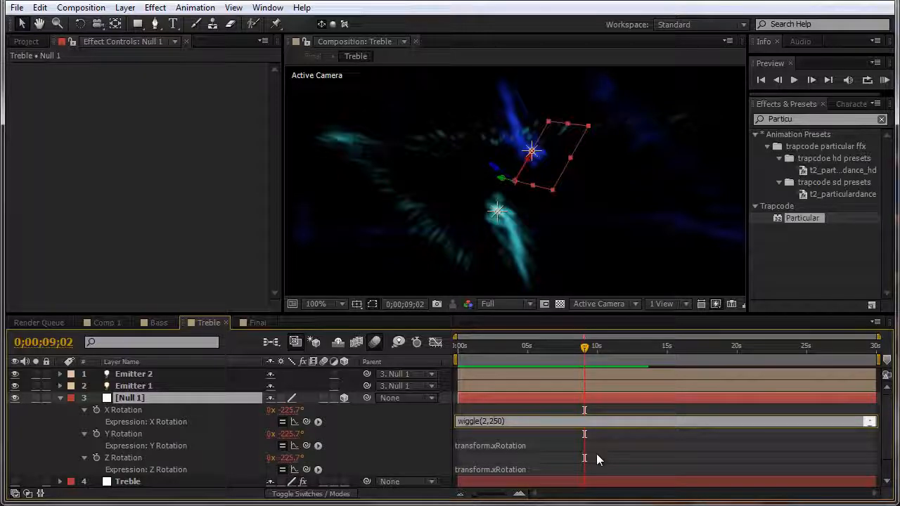
pyautogui.press('BackSpace')
pyautogui.write('3')
pyautogui.click(583, 351)
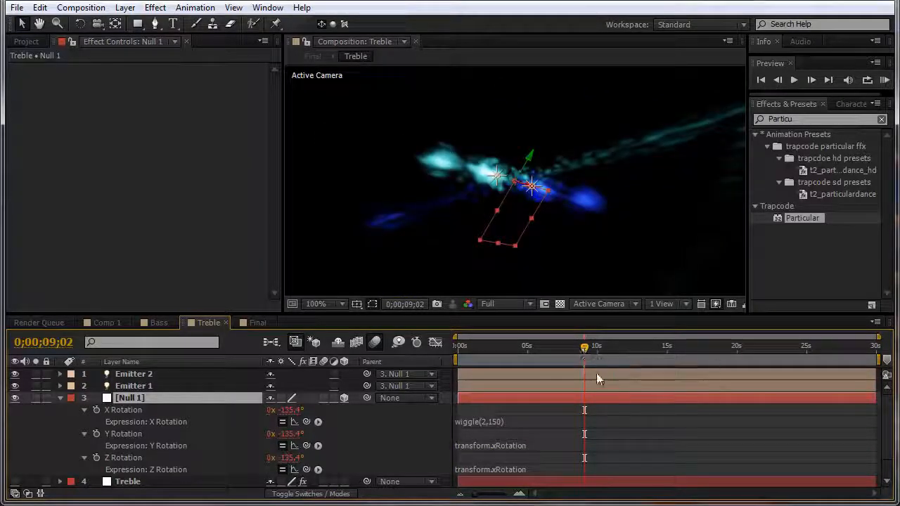
# Step: In the Bass comp, reveal Null 1's rotation expressions
pyautogui.click(168, 327)
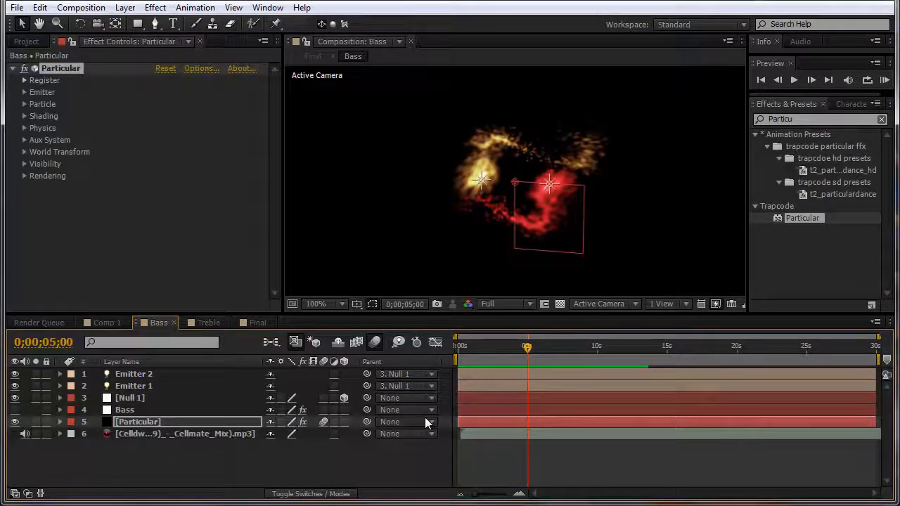
pyautogui.click(129, 399)
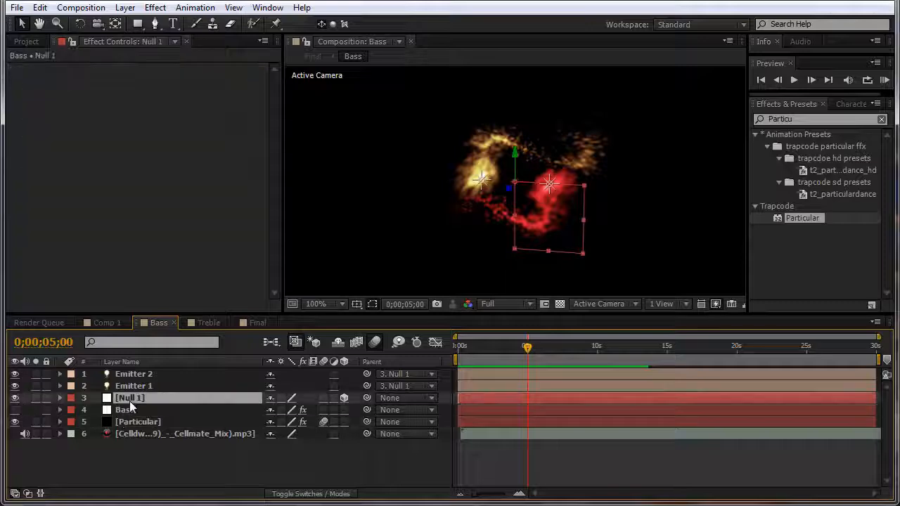
pyautogui.press('e')
pyautogui.press('e')
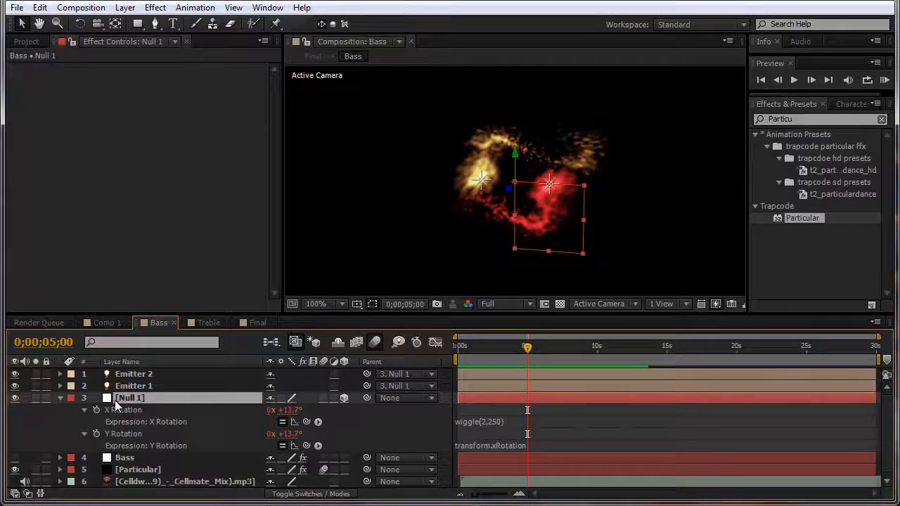
# Step: In Final, enlarge the viewer at 50% zoom and bring the VLC window on screen
pyautogui.press('u')
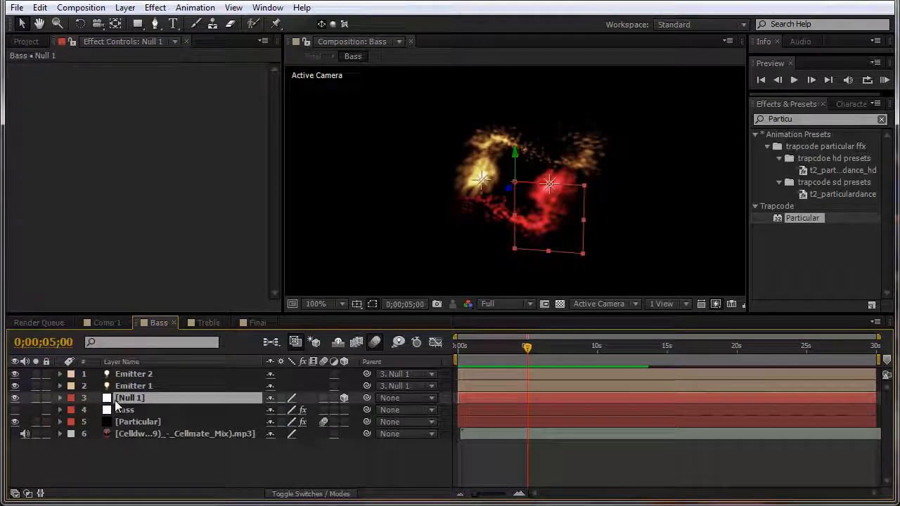
pyautogui.click(259, 322)
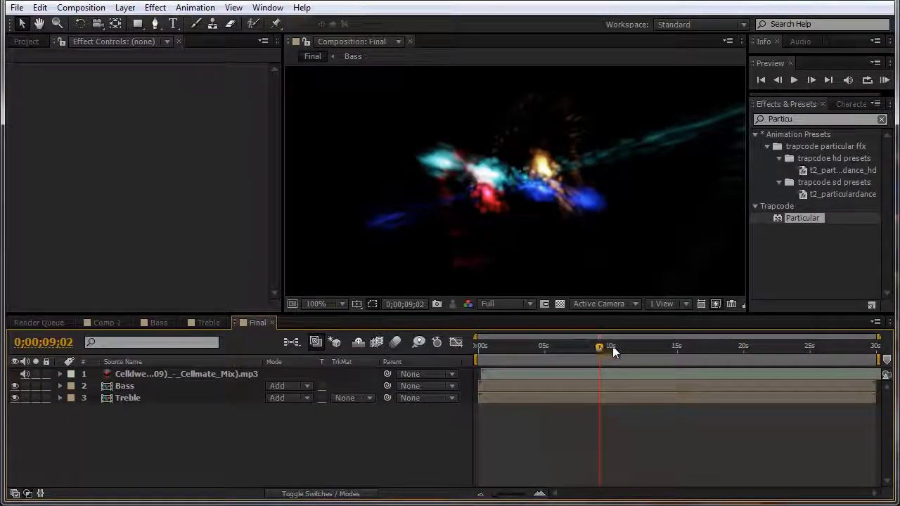
pyautogui.moveTo(612, 347); pyautogui.dragTo(524, 351)
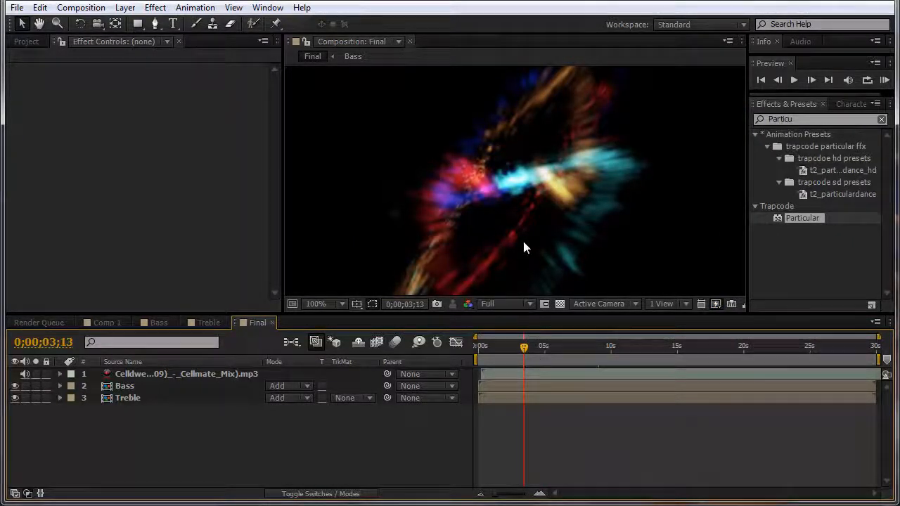
pyautogui.moveTo(494, 314); pyautogui.dragTo(466, 341)
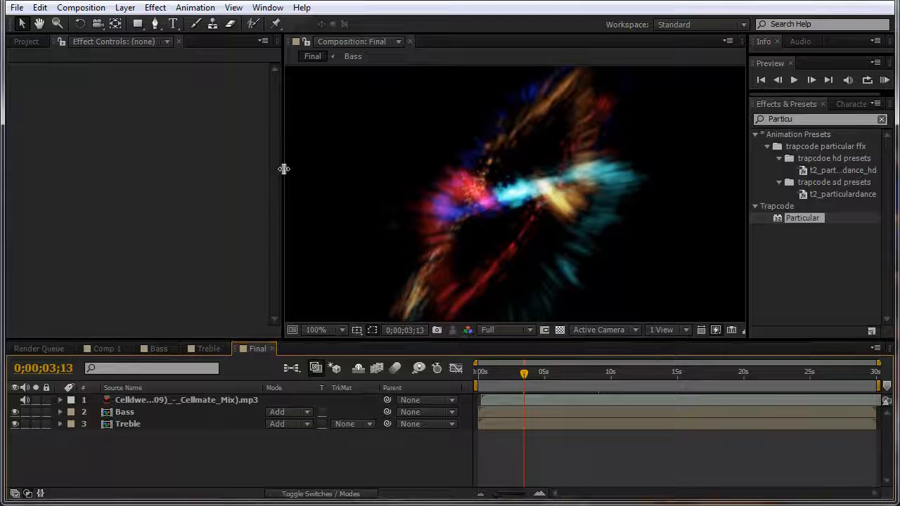
pyautogui.moveTo(284, 169); pyautogui.dragTo(181, 155)
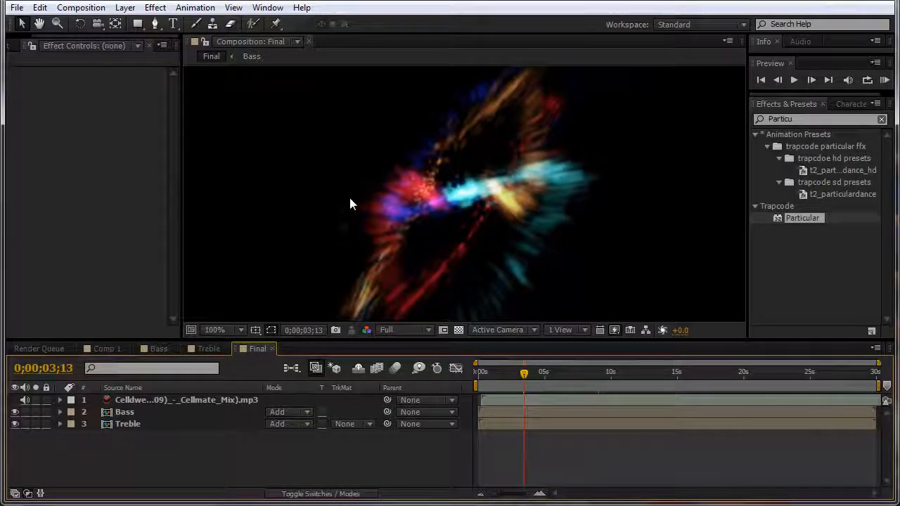
pyautogui.press(',')
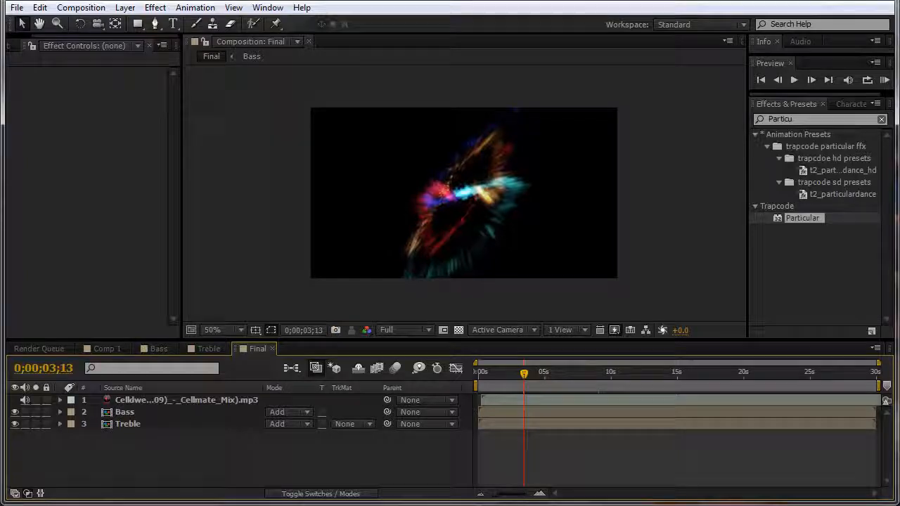
pyautogui.moveTo(899, 67); pyautogui.dragTo(329, 40)
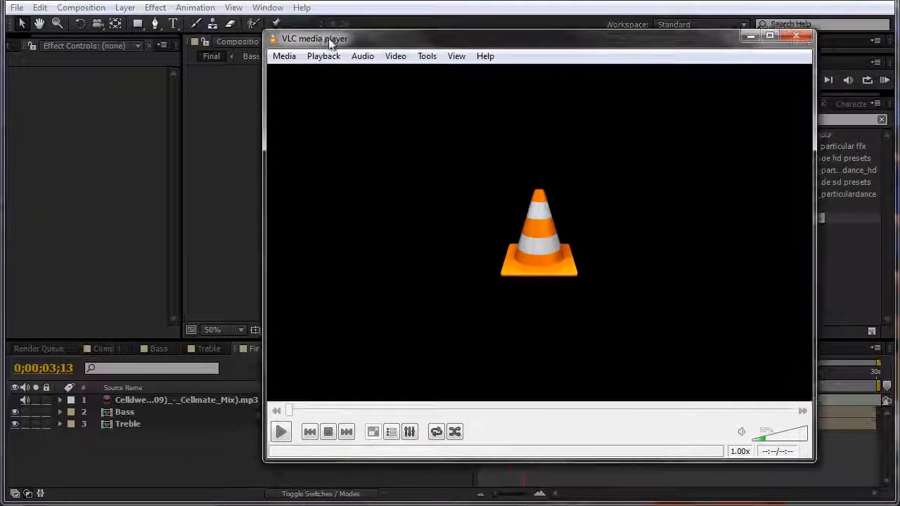
# Step: Play Tutorial Preview.mov in VLC, pause at 00:08, and move the player off screen
pyautogui.click(274, 427)
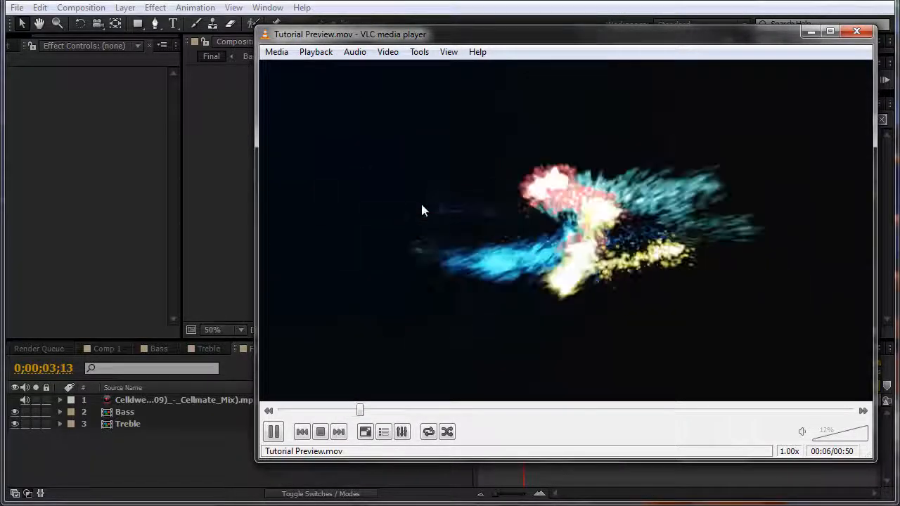
pyautogui.click(274, 431)
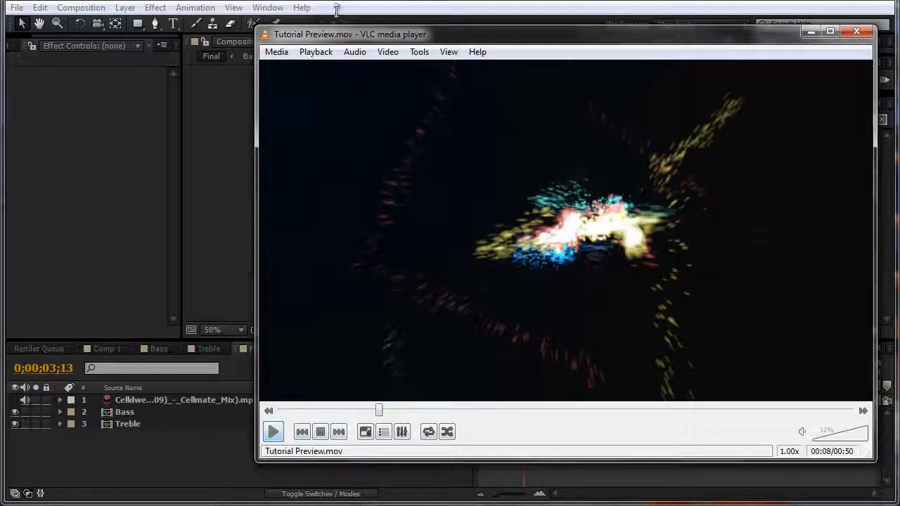
pyautogui.moveTo(337, 40); pyautogui.dragTo(899, 40)
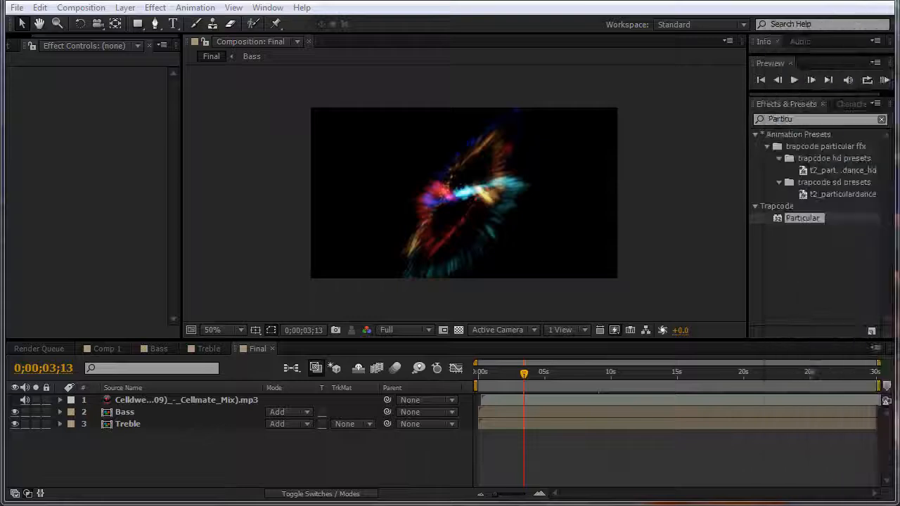
# Step: Scale both the Bass and Treble layers to 25%
pyautogui.click(124, 412)
pyautogui.keyDown('shift'); pyautogui.click(144, 422); pyautogui.keyUp('shift')
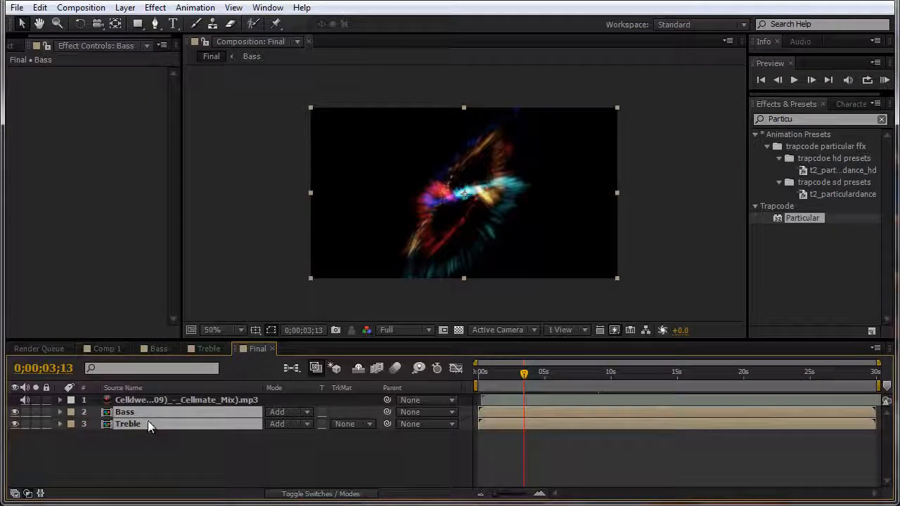
pyautogui.press('s')
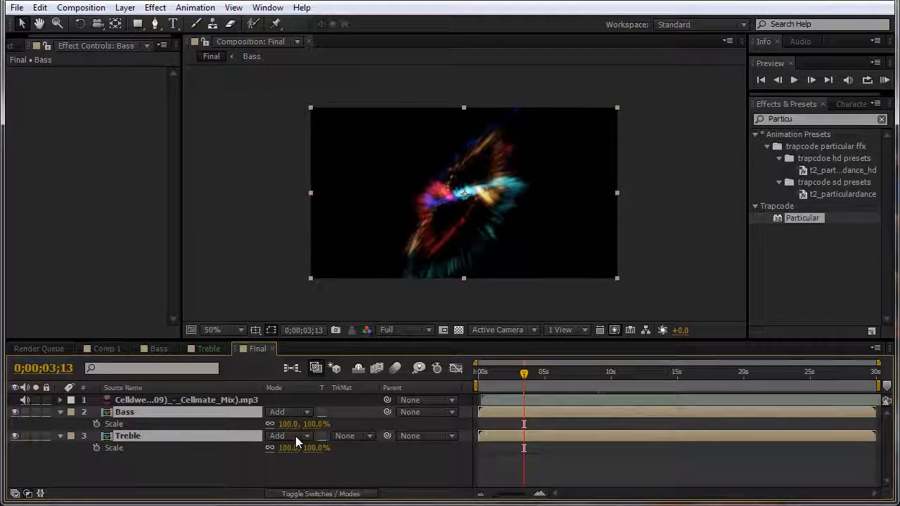
pyautogui.click(327, 423)
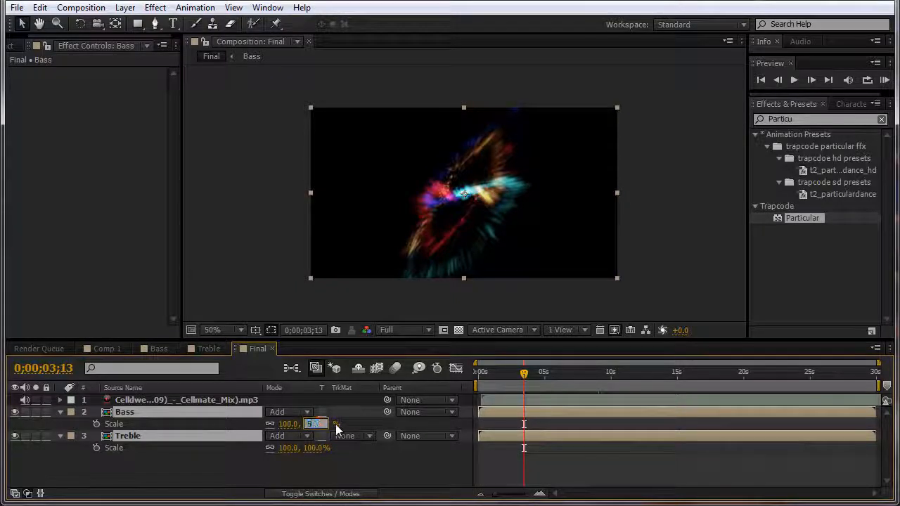
pyautogui.write('50')
pyautogui.press('Return')
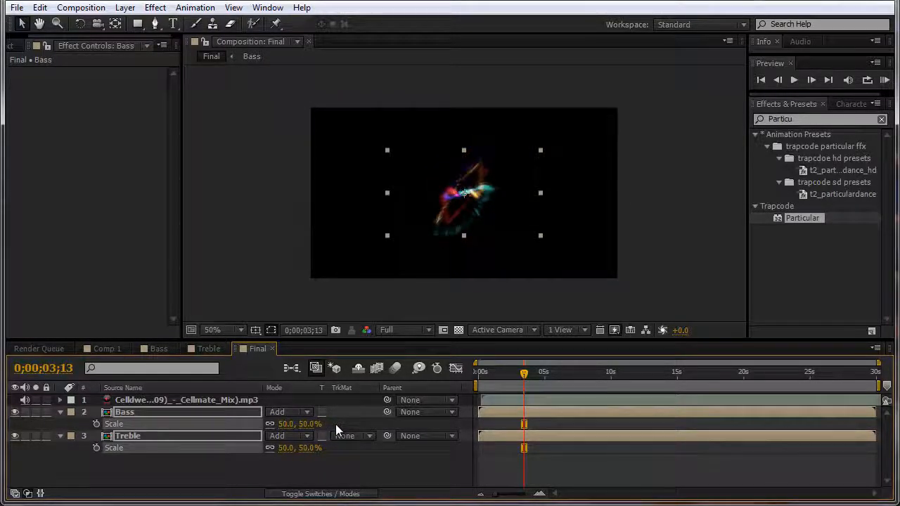
pyautogui.click(309, 423)
pyautogui.write('25')
pyautogui.press('Return')
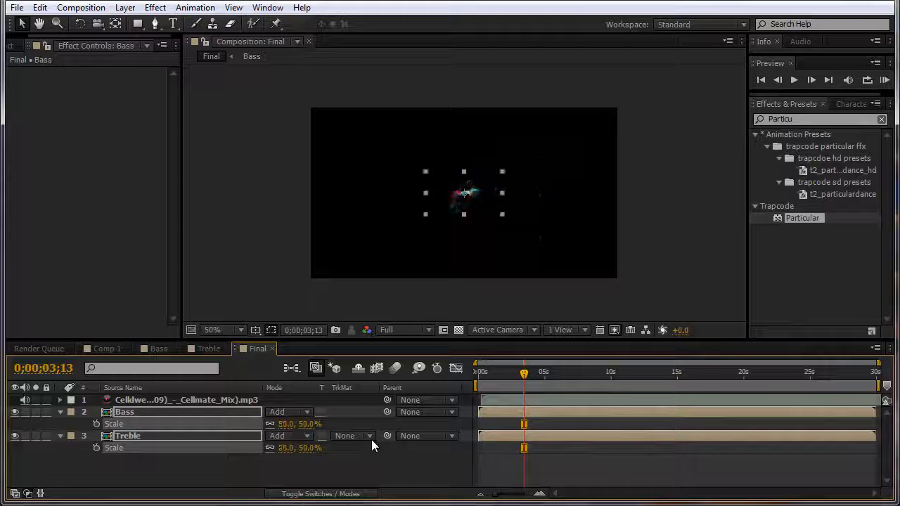
# Step: Move the Bass particles to the upper-left of the Final comp
pyautogui.moveTo(478, 208); pyautogui.dragTo(471, 227)
pyautogui.hotkey('ctrl', 'z')
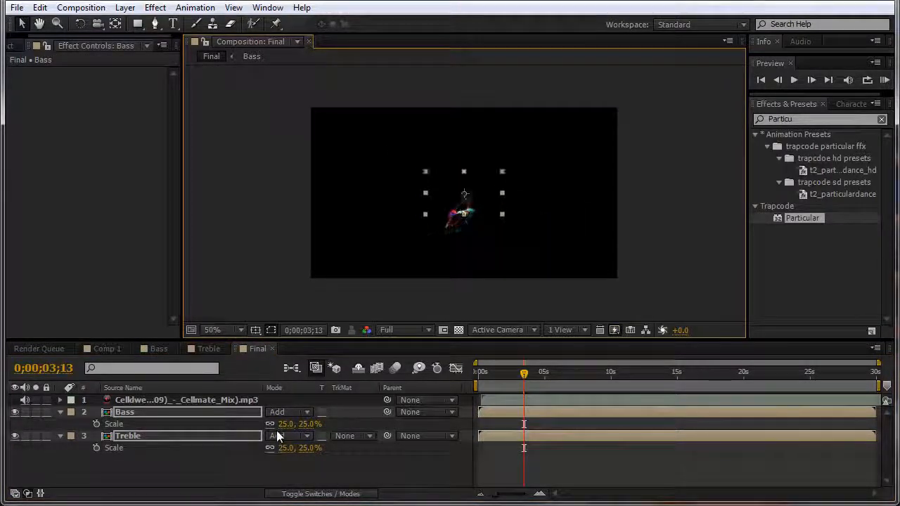
pyautogui.click(140, 473)
pyautogui.click(143, 411)
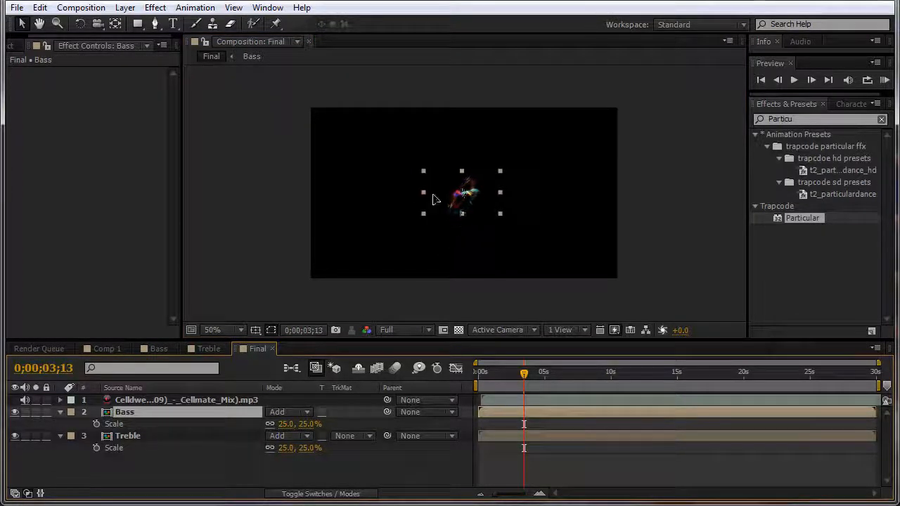
pyautogui.moveTo(431, 194); pyautogui.dragTo(340, 136)
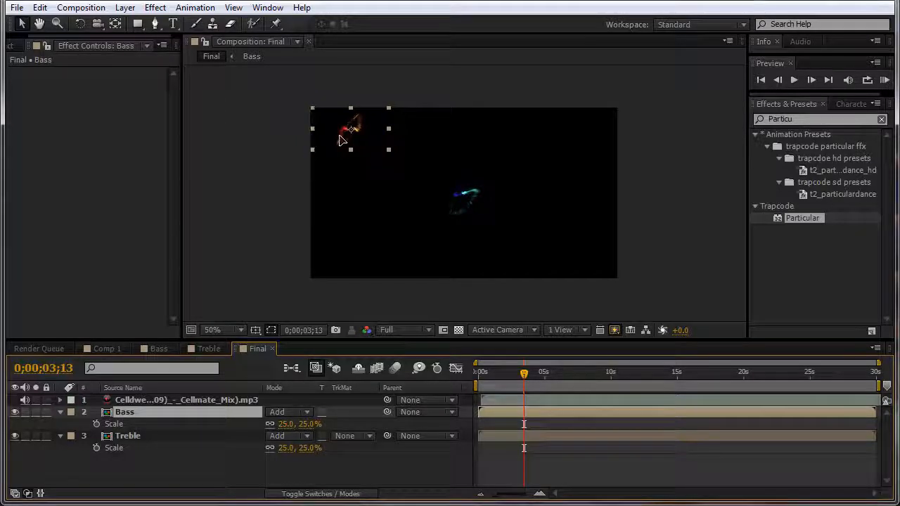
# Step: Scale Bass and Treble to 50% and fit Treble into the bottom-right quarter
pyautogui.doubleClick(464, 193)
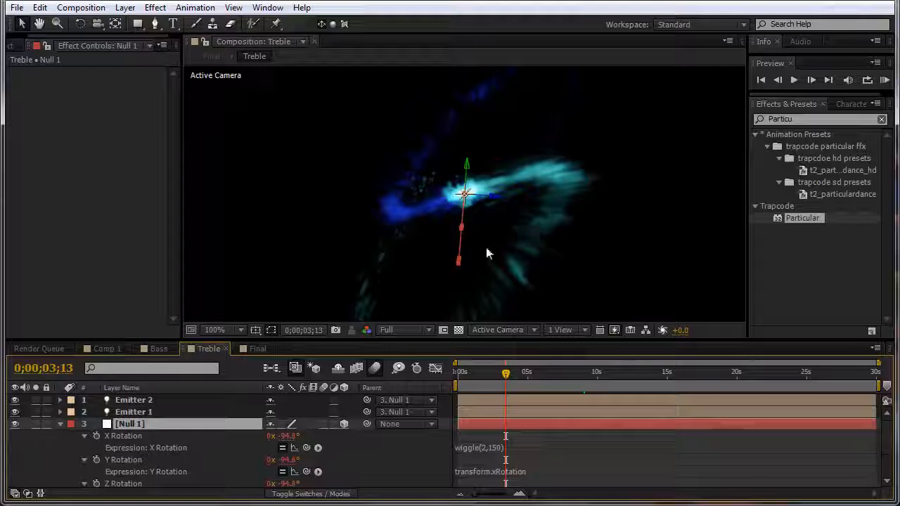
pyautogui.click(256, 348)
pyautogui.moveTo(462, 215); pyautogui.dragTo(588, 262)
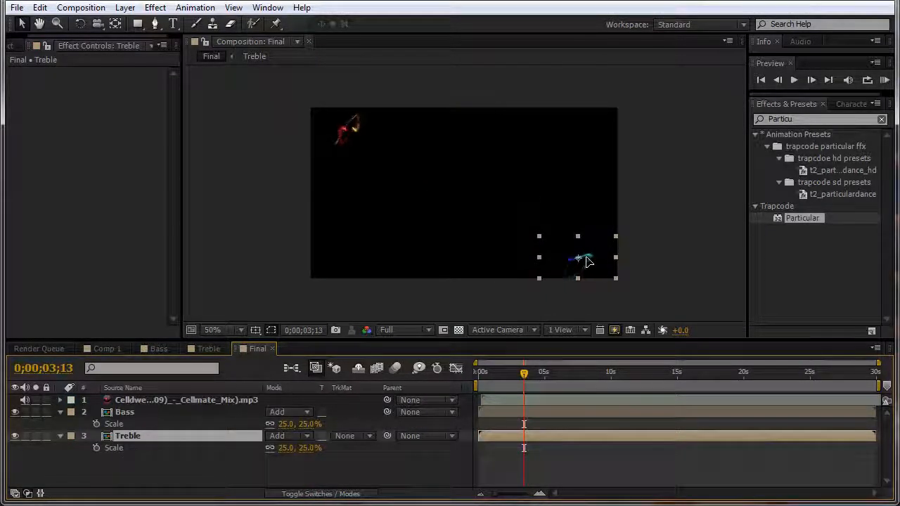
pyautogui.click(309, 424)
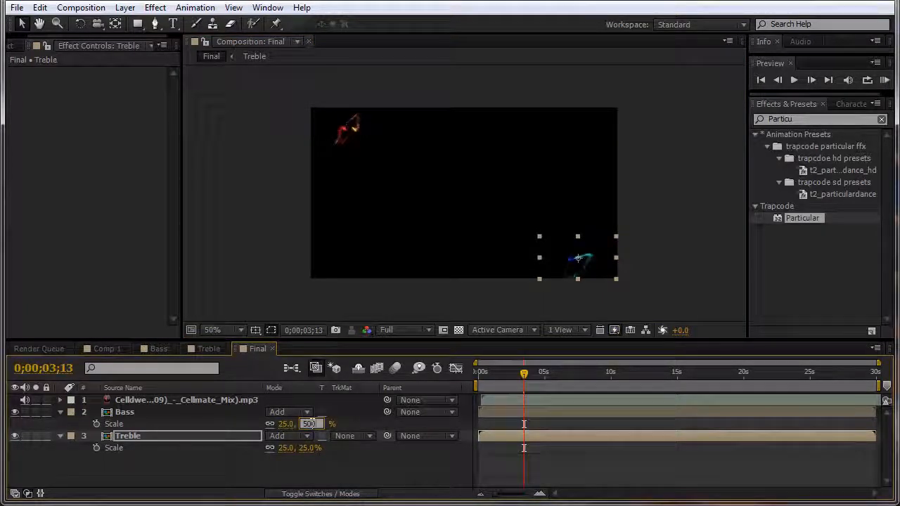
pyautogui.press('Return')
pyautogui.click(304, 450)
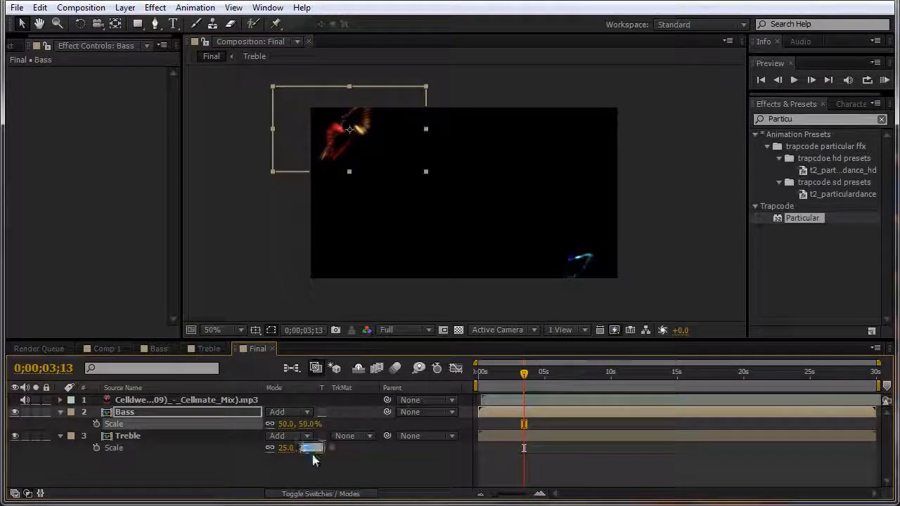
pyautogui.write('50')
pyautogui.press('Return')
pyautogui.moveTo(605, 252); pyautogui.dragTo(568, 230)
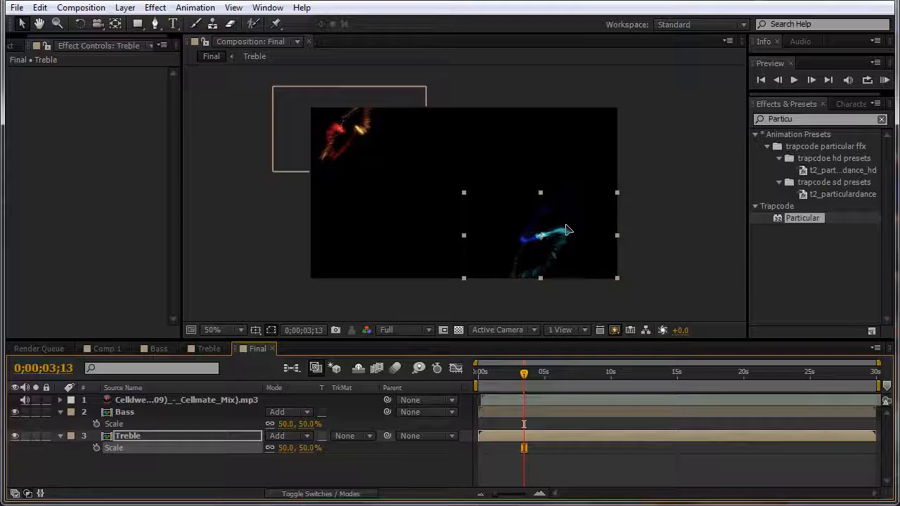
# Step: Fit the Bass layer into the top-left quarter
pyautogui.doubleClick(345, 141)
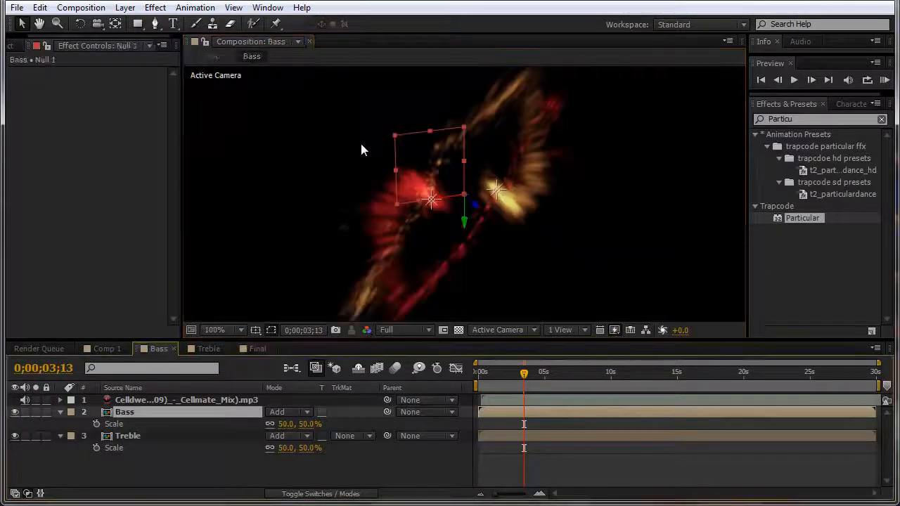
pyautogui.click(258, 349)
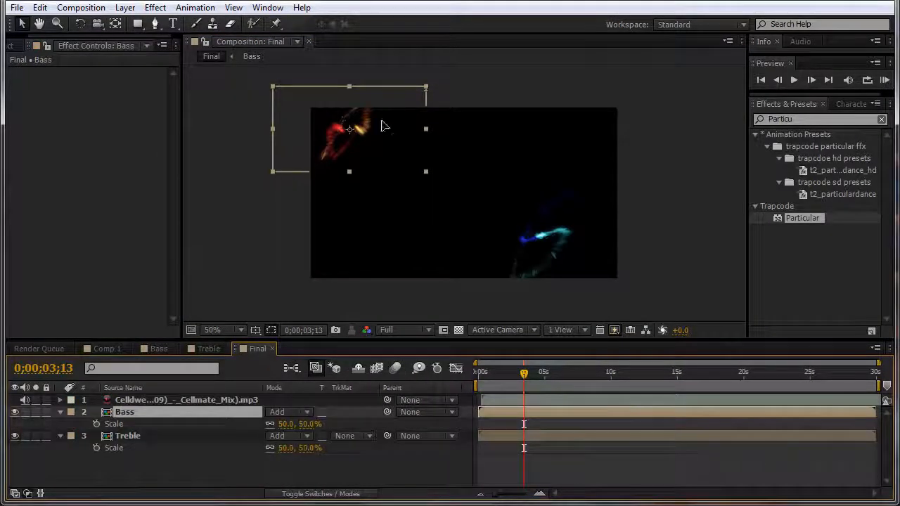
pyautogui.moveTo(385, 125); pyautogui.dragTo(422, 148)
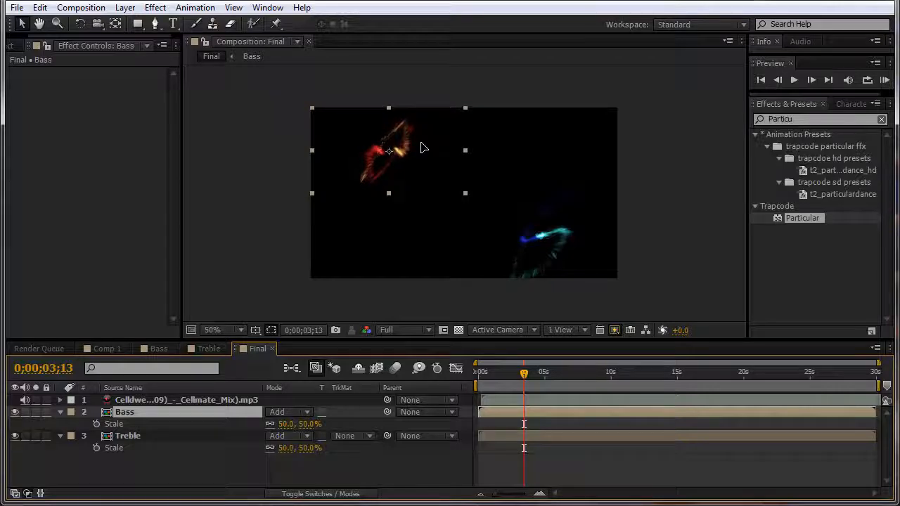
pyautogui.click(685, 189)
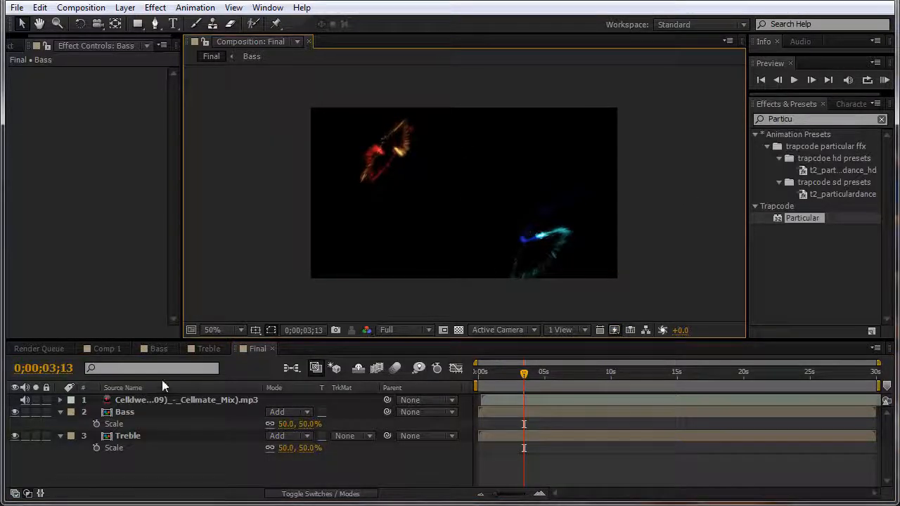
pyautogui.click(138, 413)
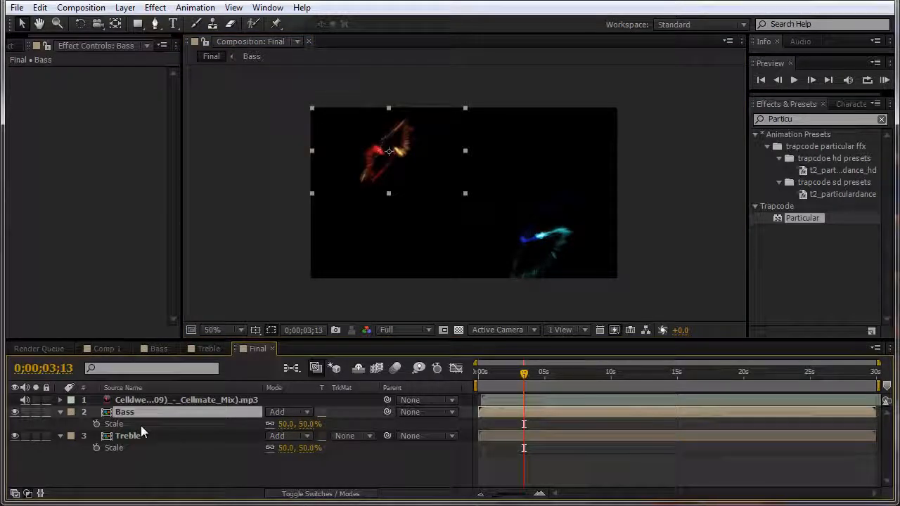
# Step: Add a layer-sized rectangular mask to the Bass layer and then to the Treble layer
pyautogui.doubleClick(137, 25)
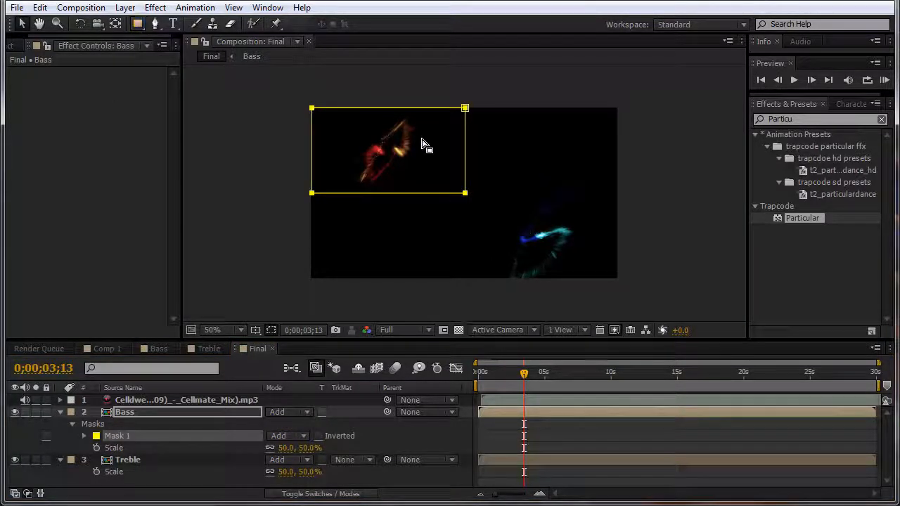
pyautogui.click(158, 461)
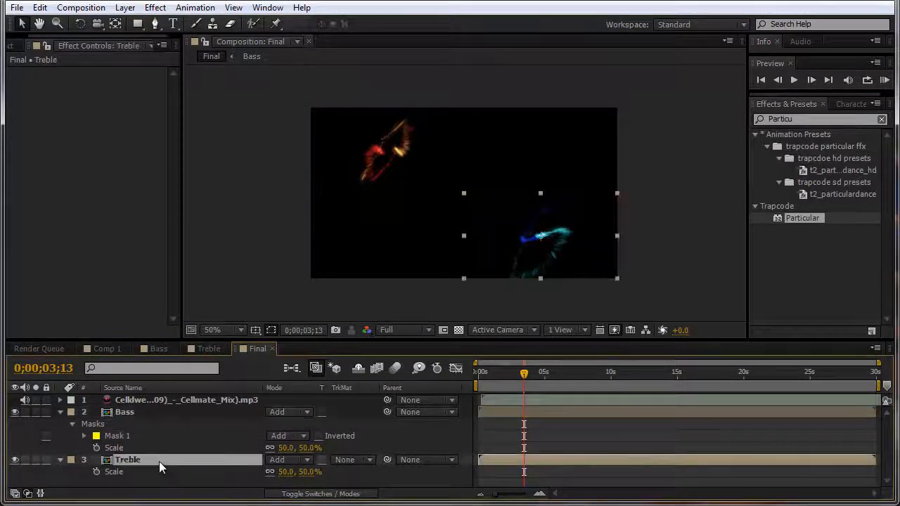
pyautogui.doubleClick(140, 26)
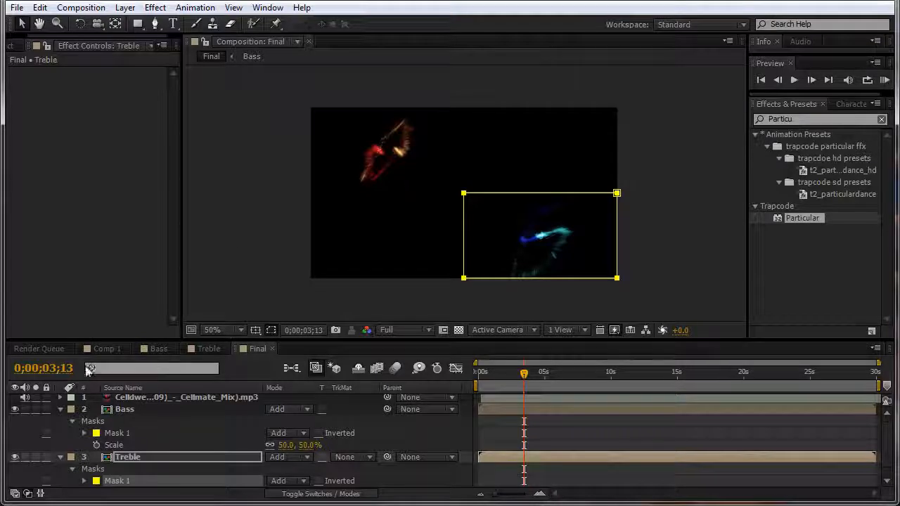
# Step: Check both layers' new Mask 1 properties, then search Effects & Presets for 'Stroke'
pyautogui.click(120, 411)
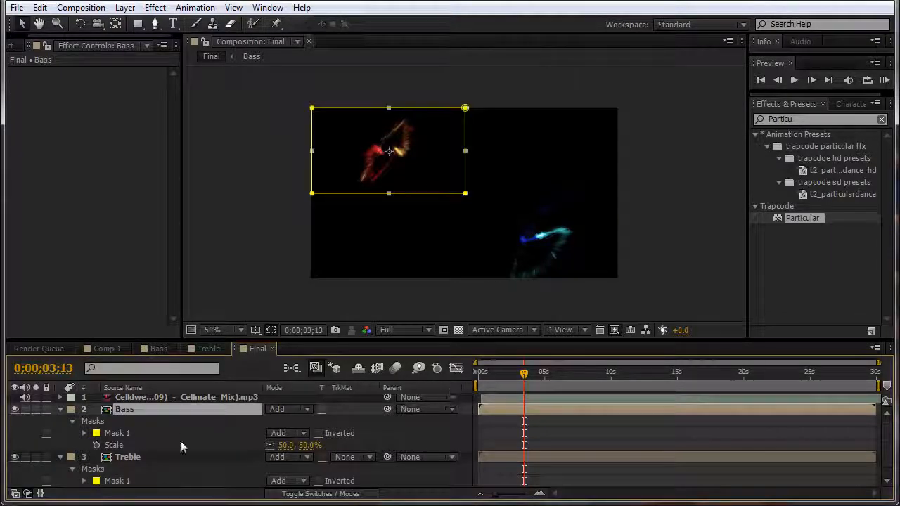
pyautogui.keyDown('ctrl'); pyautogui.click(165, 456); pyautogui.keyUp('ctrl')
pyautogui.press('u')
pyautogui.press('u')
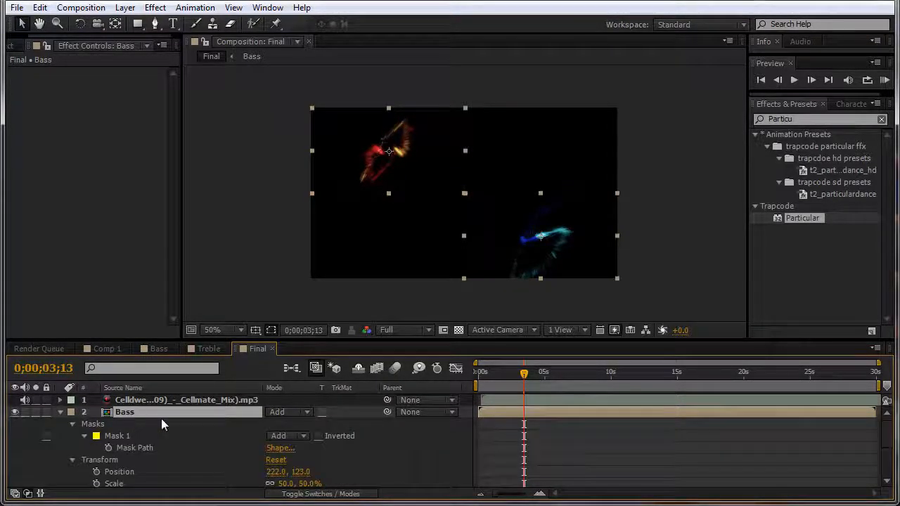
pyautogui.press('u')
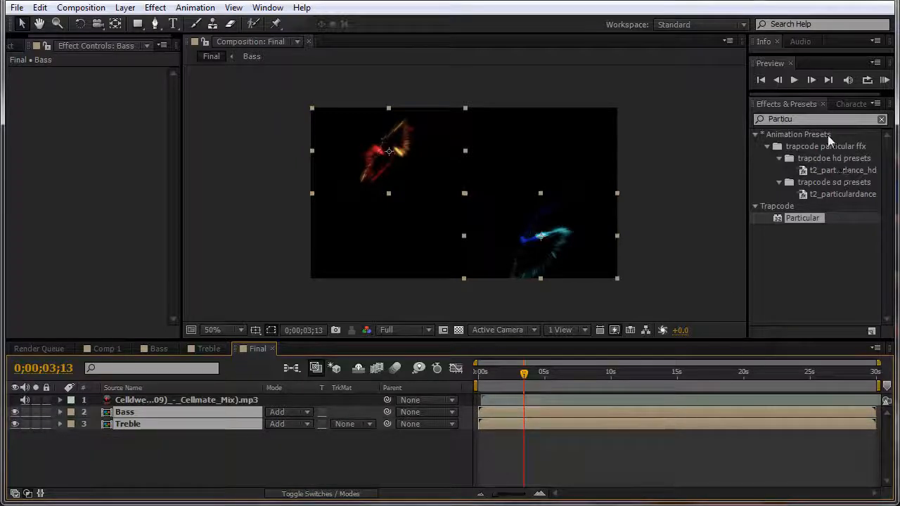
pyautogui.click(799, 110)
pyautogui.write('Stroke')
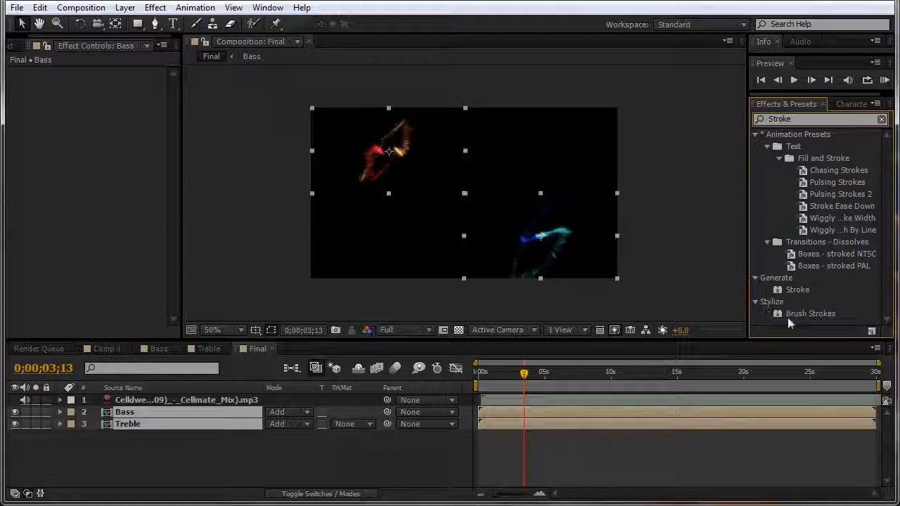
# Step: Apply the Generate > Stroke effect to Bass and Treble, then view the comp at 100%
pyautogui.moveTo(797, 291)
pyautogui.mouseDown()
pyautogui.moveTo(243, 434)
pyautogui.moveTo(195, 410)
pyautogui.moveTo(176, 413)
pyautogui.mouseUp()
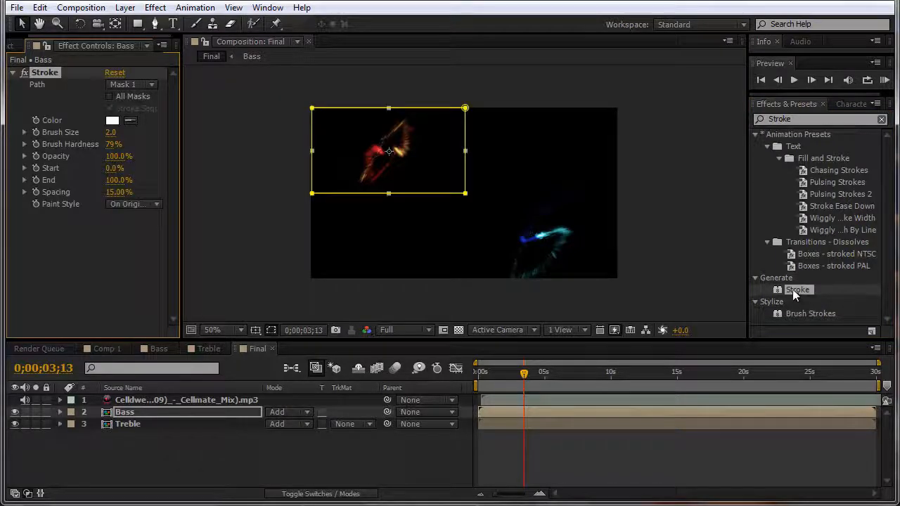
pyautogui.moveTo(795, 294)
pyautogui.mouseDown()
pyautogui.moveTo(237, 385)
pyautogui.moveTo(184, 428)
pyautogui.moveTo(177, 422)
pyautogui.mouseUp()
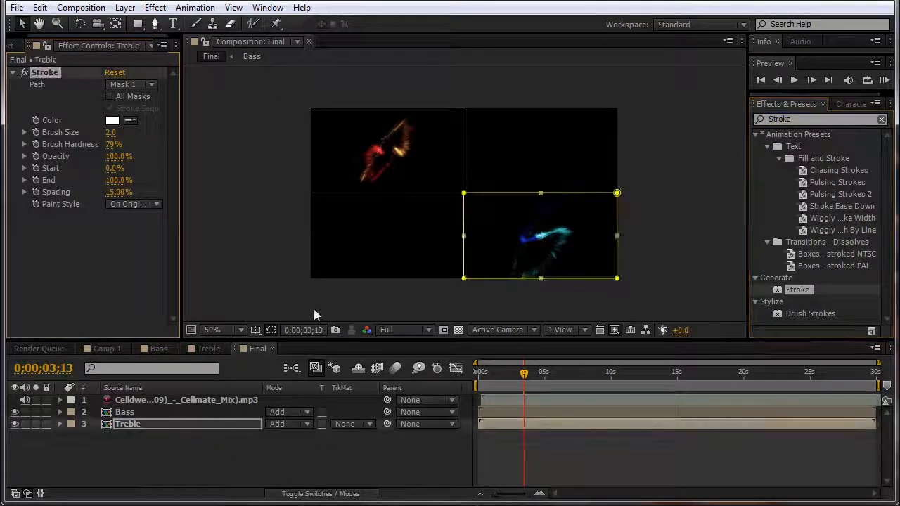
pyautogui.click(314, 316)
pyautogui.press('.')
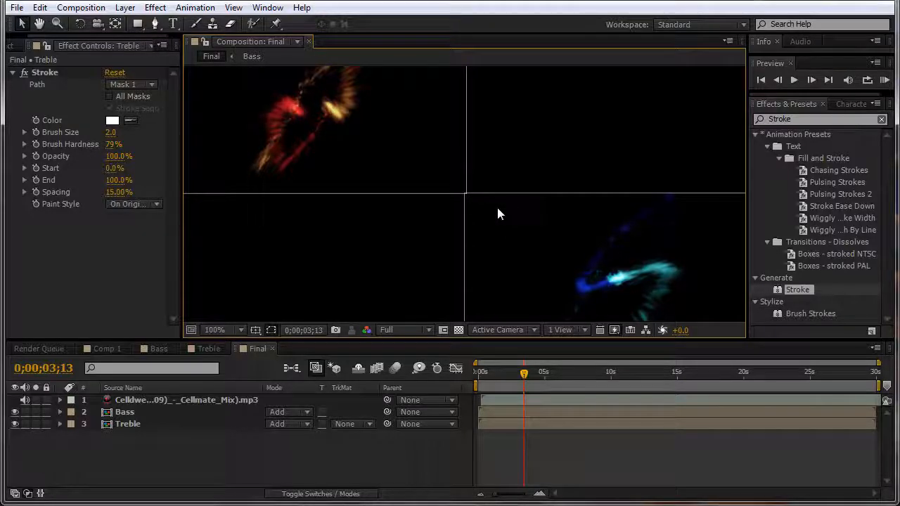
pyautogui.scroll(-1, 493, 169)
pyautogui.scroll(1, 495, 164)
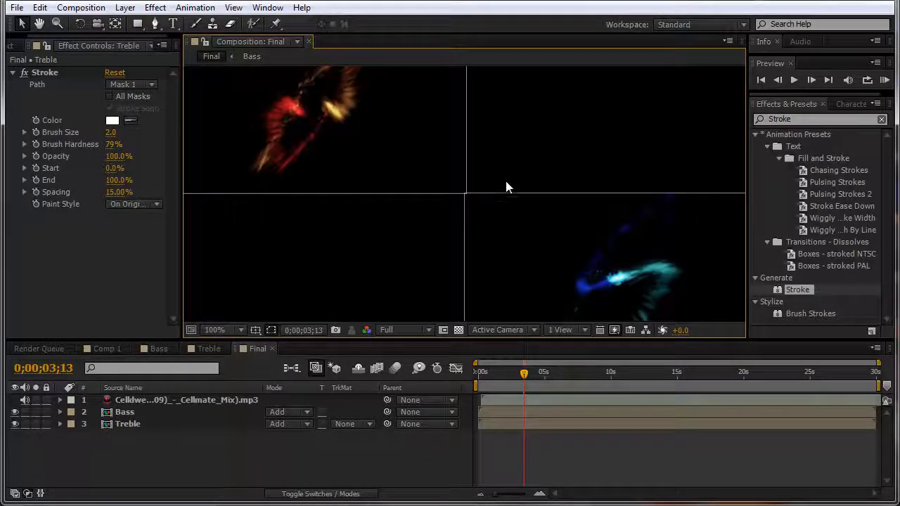
pyautogui.click(534, 241)
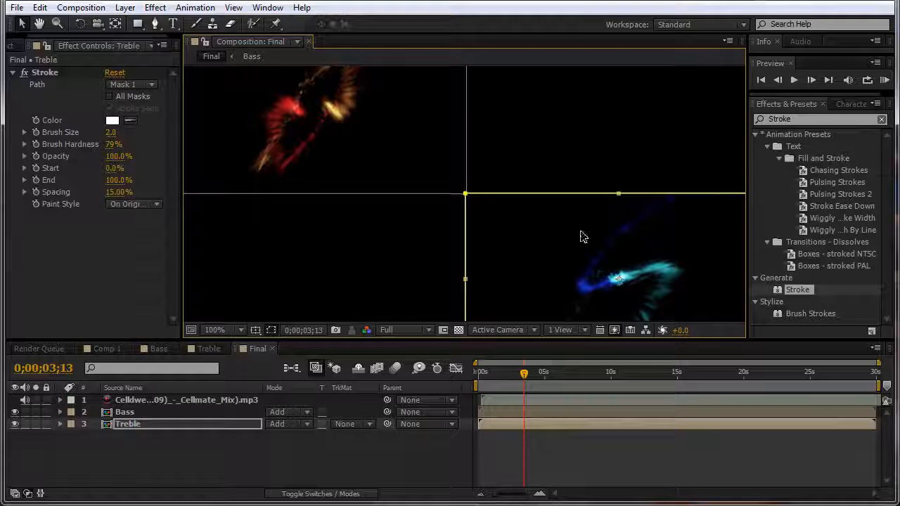
pyautogui.click(596, 185)
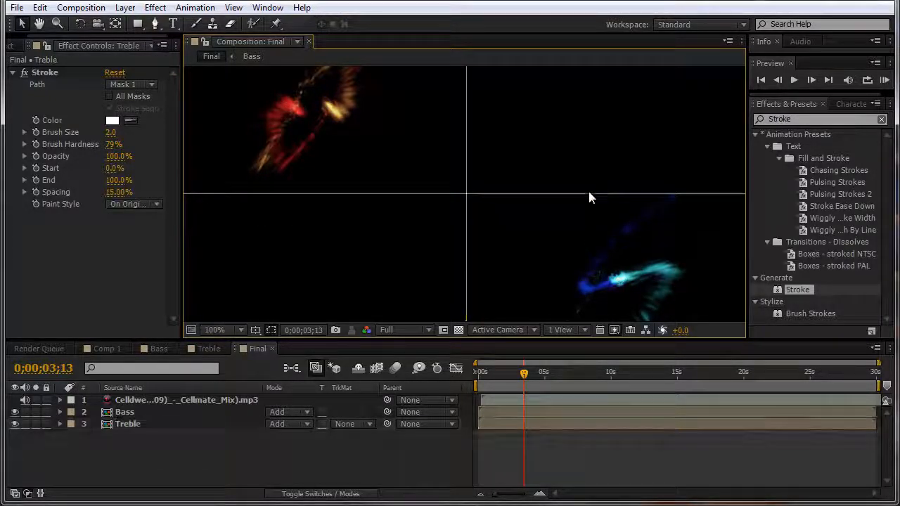
pyautogui.press('h')
pyautogui.moveTo(476, 257)
pyautogui.mouseDown()
pyautogui.moveTo(372, 211)
pyautogui.moveTo(321, 116)
pyautogui.moveTo(311, 130)
pyautogui.moveTo(322, 207)
pyautogui.moveTo(345, 222)
pyautogui.mouseUp()
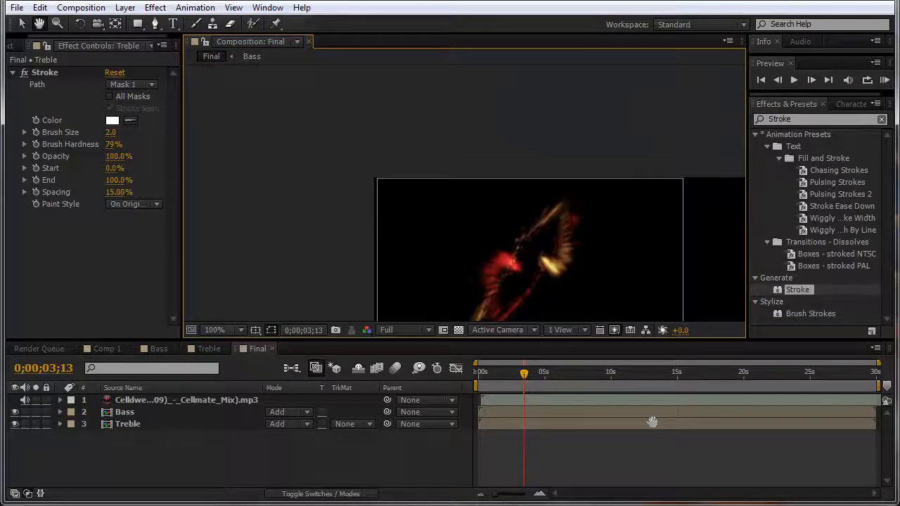
pyautogui.moveTo(652, 422); pyautogui.dragTo(575, 322)
pyautogui.click(540, 217)
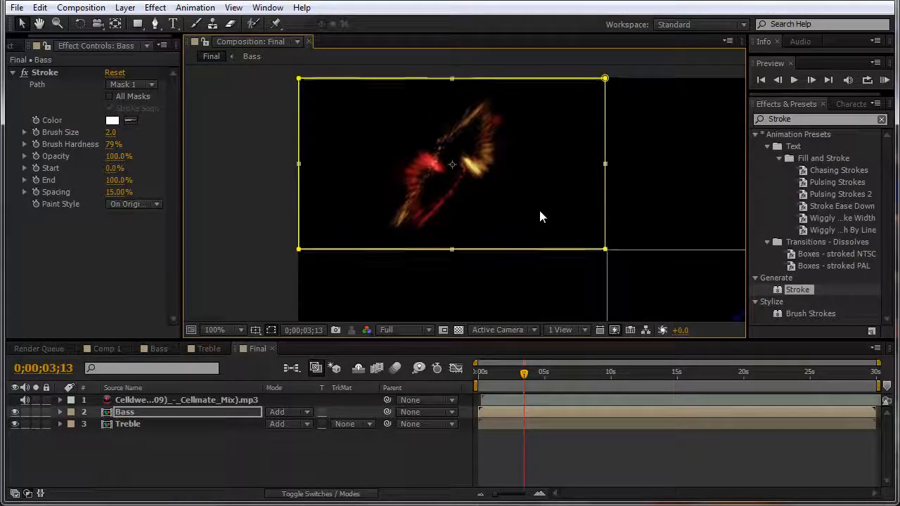
pyautogui.click(542, 281)
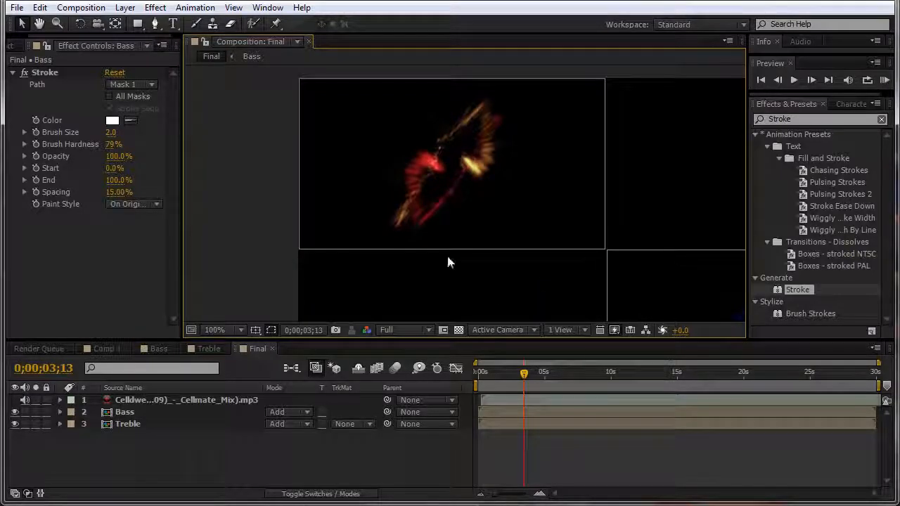
pyautogui.click(446, 206)
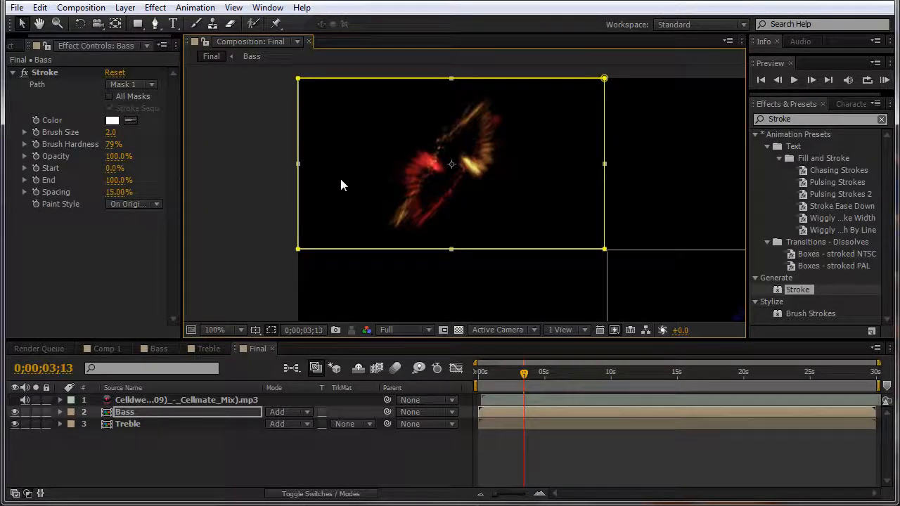
pyautogui.scroll(2, 341, 180)
pyautogui.scroll(-2, 311, 171)
pyautogui.scroll(2, 294, 177)
pyautogui.press('space')
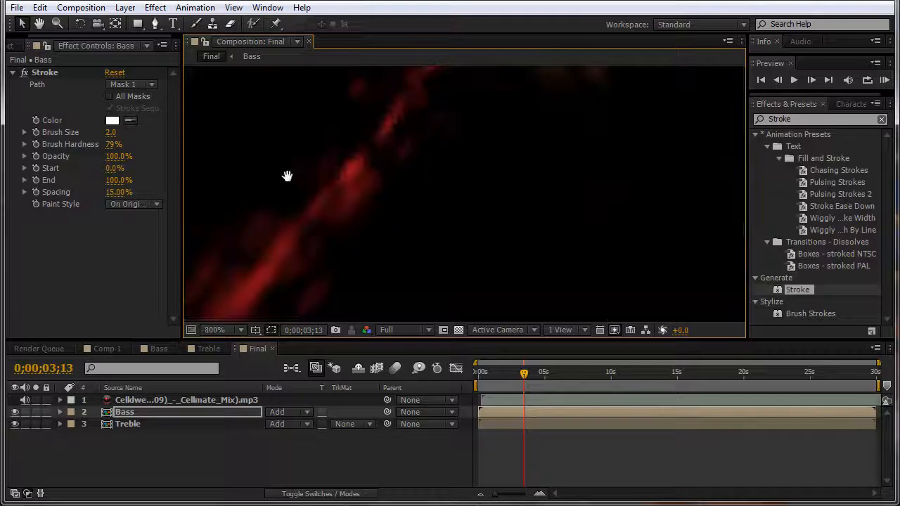
pyautogui.moveTo(287, 177); pyautogui.dragTo(670, 245)
pyautogui.moveTo(408, 239); pyautogui.dragTo(650, 305)
pyautogui.moveTo(375, 183); pyautogui.dragTo(702, 422)
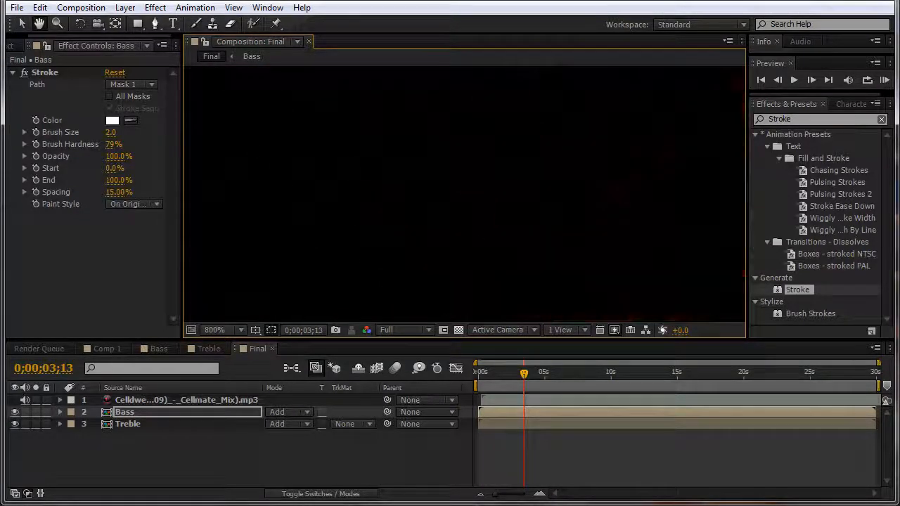
pyautogui.moveTo(307, 242); pyautogui.dragTo(341, 196)
pyautogui.click(412, 221)
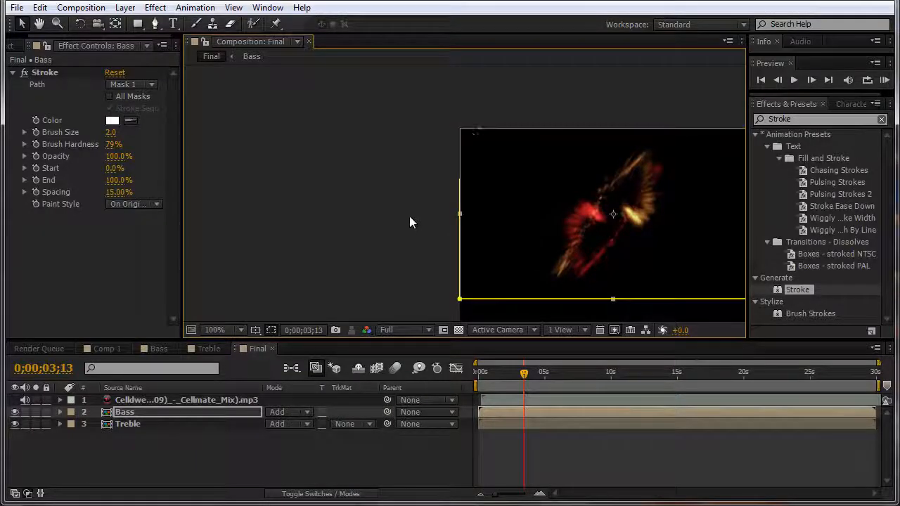
pyautogui.scroll(6, 476, 130)
pyautogui.doubleClick(474, 128)
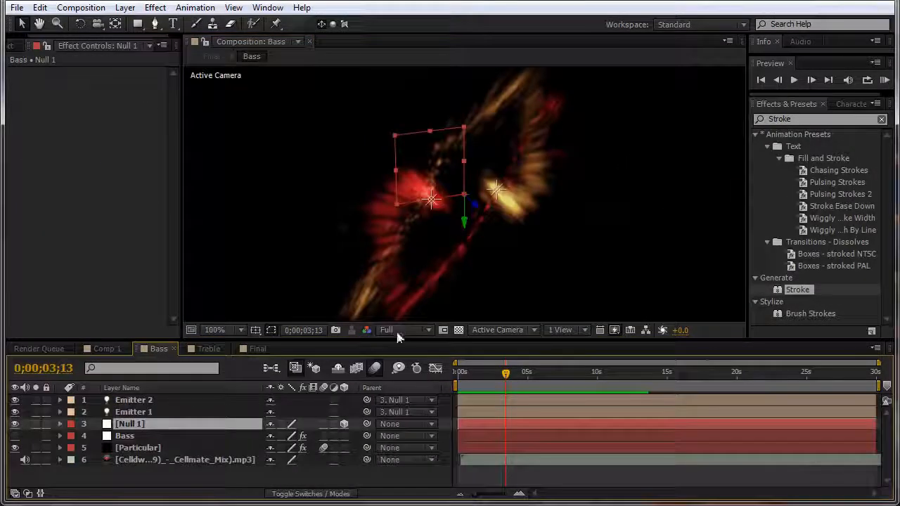
pyautogui.click(259, 350)
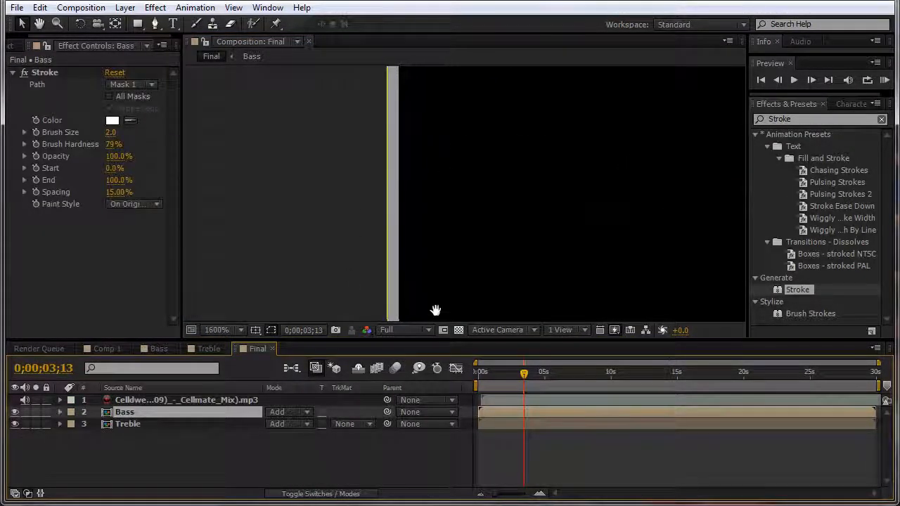
pyautogui.moveTo(454, 204); pyautogui.dragTo(451, 229)
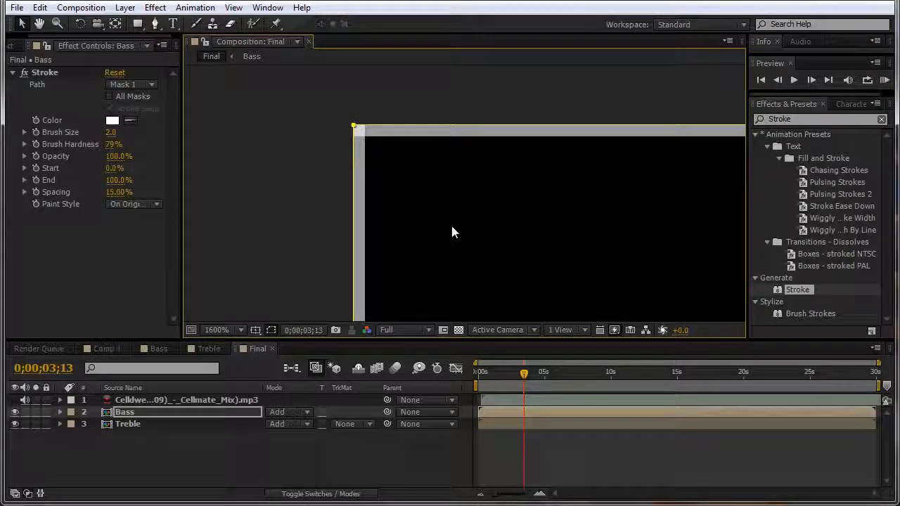
pyautogui.press(',')
pyautogui.scroll(-4, 452, 181)
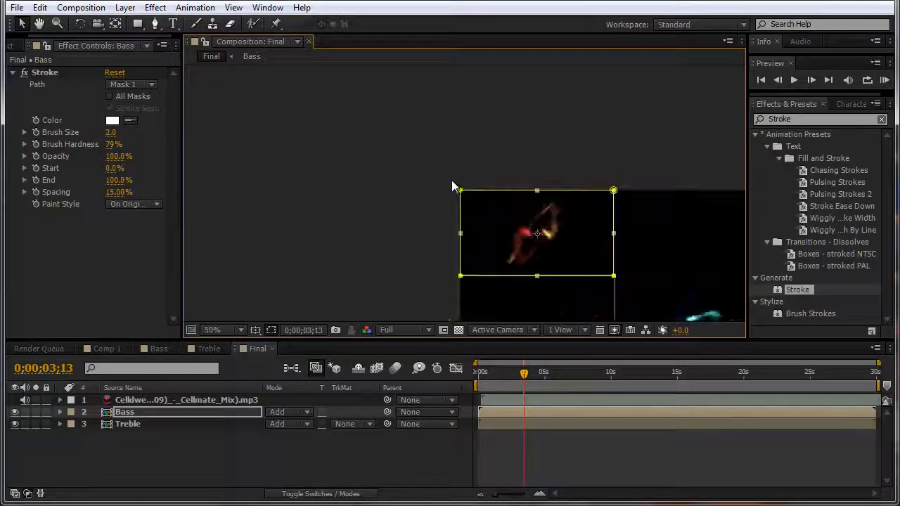
# Step: Select the Treble layer and zoom to 800% on its bottom corner
pyautogui.click(681, 227)
pyautogui.moveTo(669, 243); pyautogui.dragTo(492, 70)
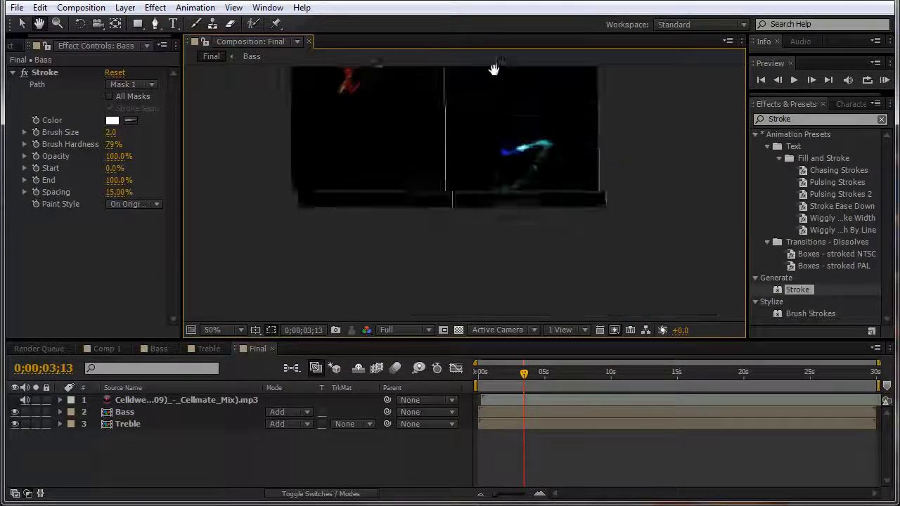
pyautogui.click(495, 155)
pyautogui.press('.')
pyautogui.press('.')
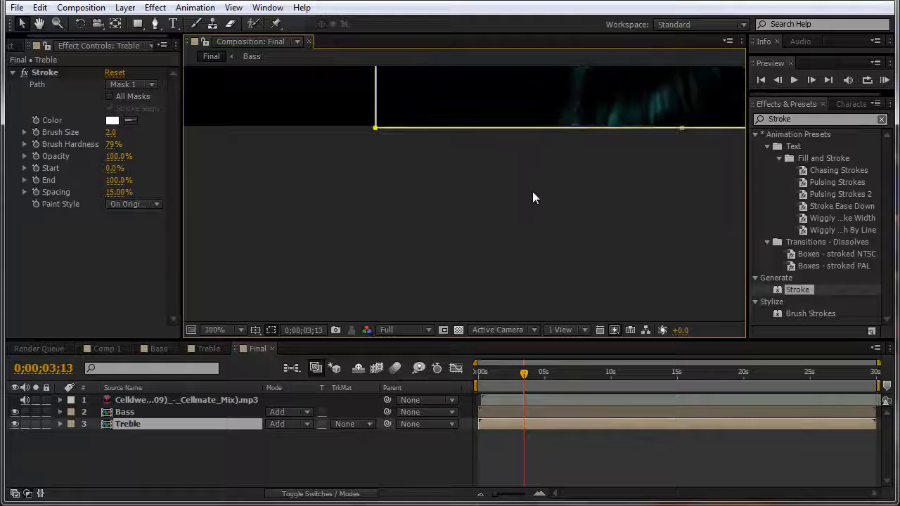
pyautogui.moveTo(525, 186); pyautogui.dragTo(478, 288)
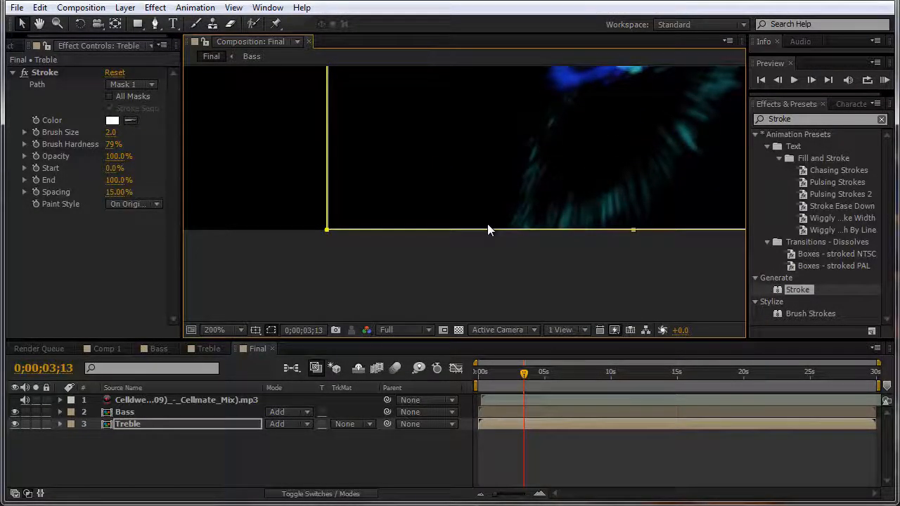
pyautogui.press('.')
pyautogui.press('.')
pyautogui.press('.')
pyautogui.press('.')
pyautogui.press(',')
pyautogui.press(',')
pyautogui.press(',')
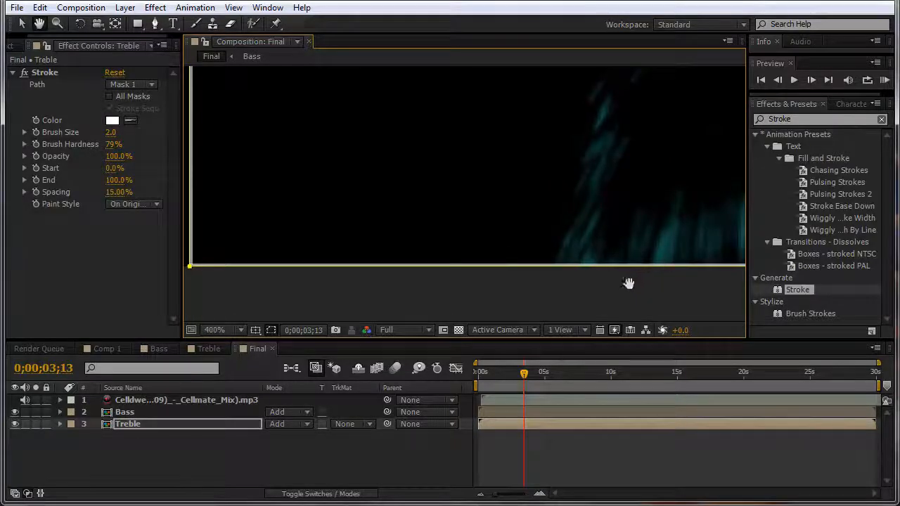
pyautogui.moveTo(583, 278)
pyautogui.mouseDown()
pyautogui.moveTo(580, 199)
pyautogui.moveTo(468, 251)
pyautogui.moveTo(283, 169)
pyautogui.mouseUp()
pyautogui.moveTo(530, 179); pyautogui.dragTo(338, 239)
pyautogui.moveTo(666, 191); pyautogui.dragTo(544, 190)
pyautogui.press('.')
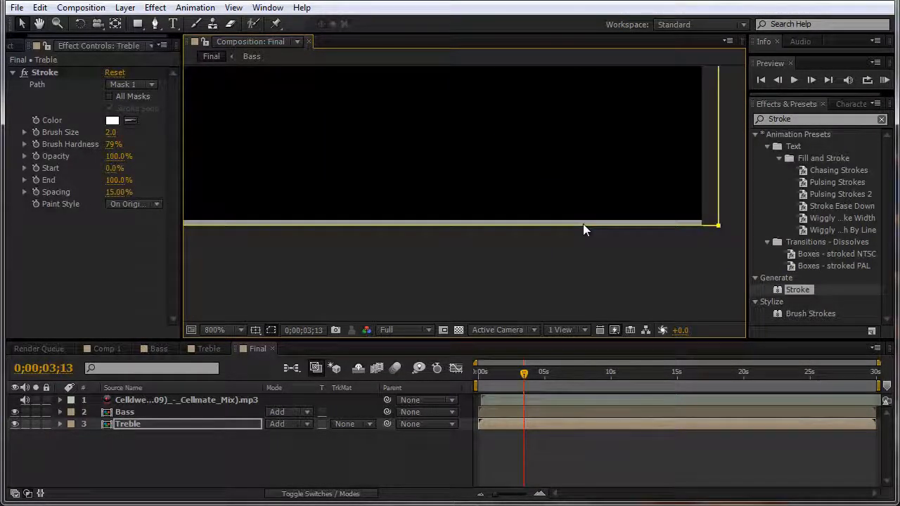
# Step: Nudge Treble left two pixels onto the quadrant boundary, then return to 100% and maximize the viewer
pyautogui.press('Left')
pyautogui.press('Left')
pyautogui.press('Left')
pyautogui.press('Left')
pyautogui.press('Left')
pyautogui.press('Left')
pyautogui.press('Left')
pyautogui.press('Left')
pyautogui.press('Left')
pyautogui.press('Left')
pyautogui.press('Left')
pyautogui.press('Left')
pyautogui.press('Left')
pyautogui.press('Left')
pyautogui.press('Left')
pyautogui.press('Left')
pyautogui.press('Left')
pyautogui.press('Left')
pyautogui.press('Left')
pyautogui.press('Left')
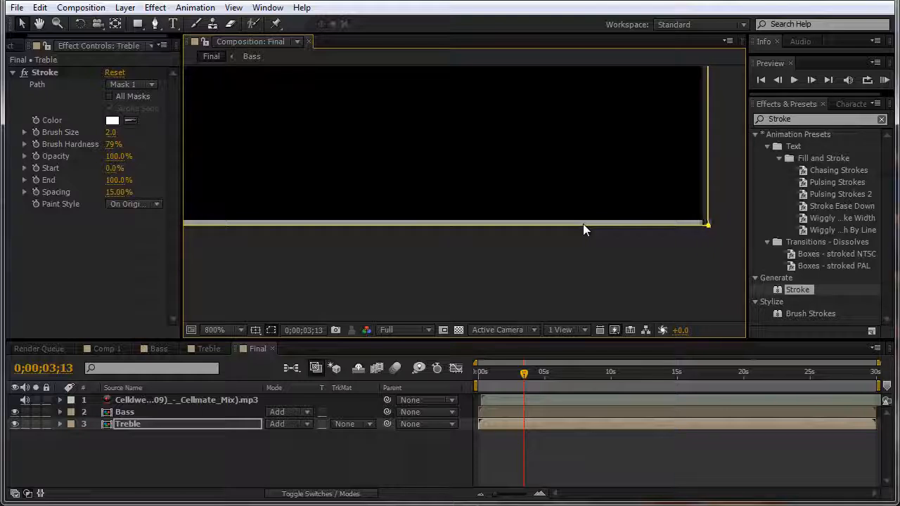
pyautogui.press('Left')
pyautogui.press('Left')
pyautogui.press('Left')
pyautogui.press('Left')
pyautogui.press('Left')
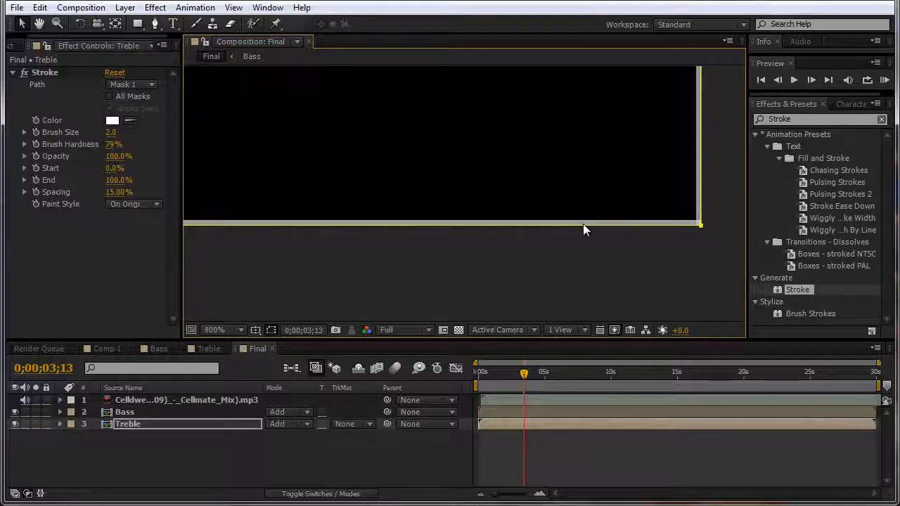
pyautogui.press(',')
pyautogui.press(',')
pyautogui.press(',')
pyautogui.press(',')
pyautogui.press(',')
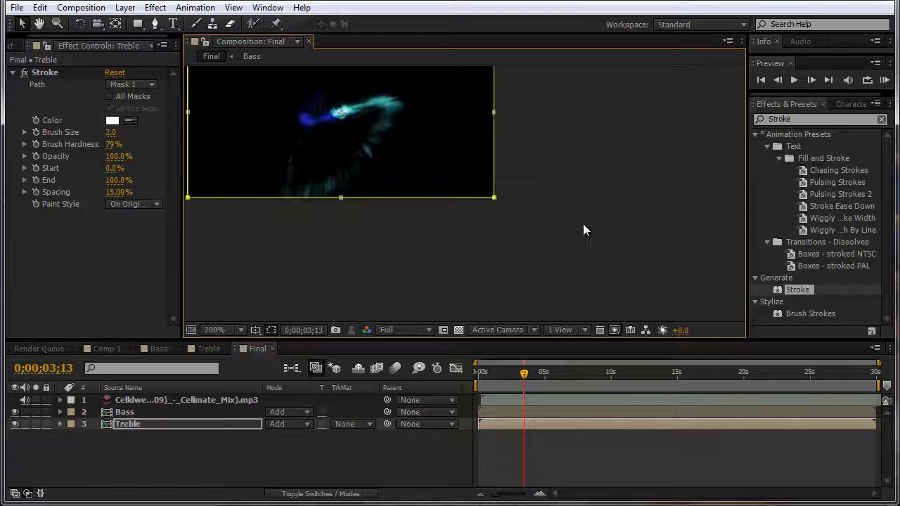
pyautogui.press('.')
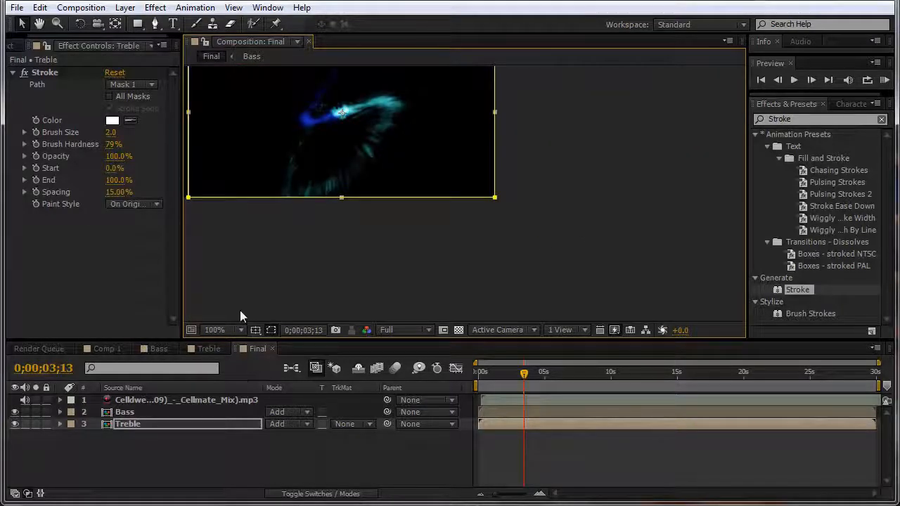
pyautogui.press('`')
pyautogui.press('space')
# Step: Inspect the outlined quadrant layout maximized, then restore the panels and select Bass with the Type tool
pyautogui.moveTo(167, 152); pyautogui.dragTo(504, 343)
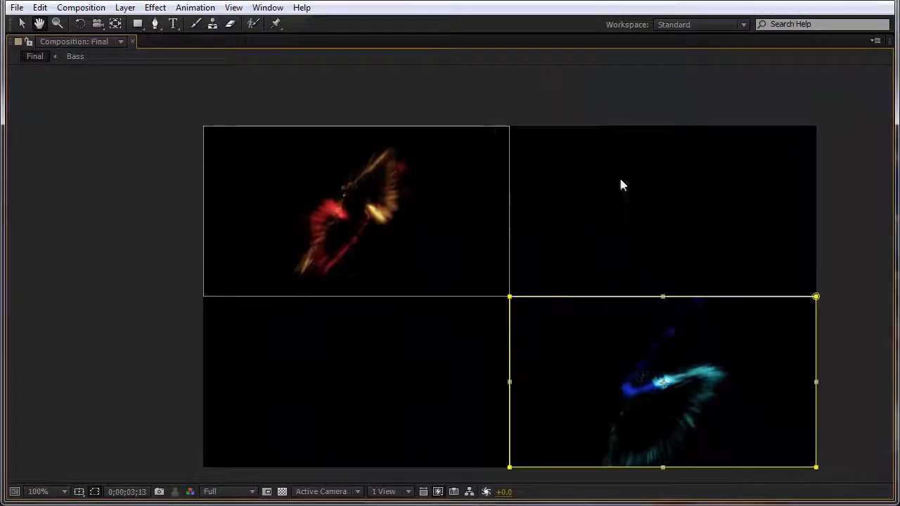
pyautogui.click(622, 185)
pyautogui.press(',')
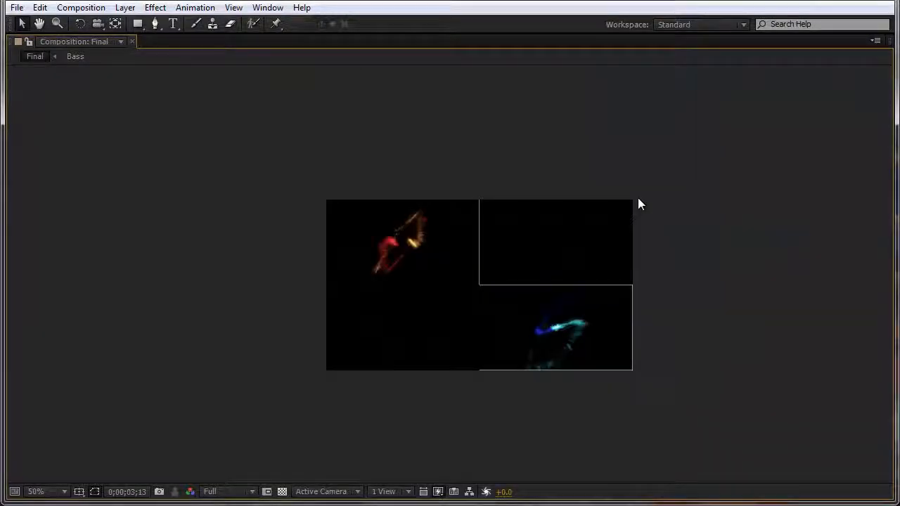
pyautogui.press('.')
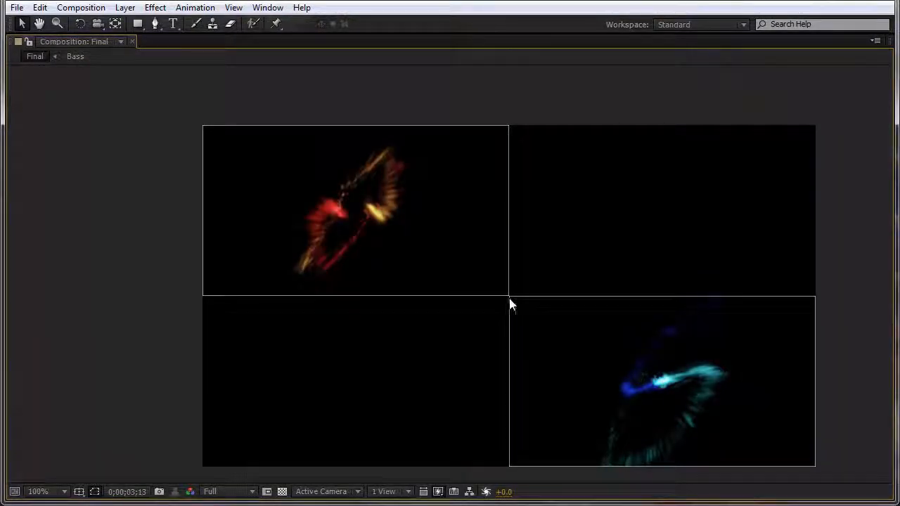
pyautogui.press('`')
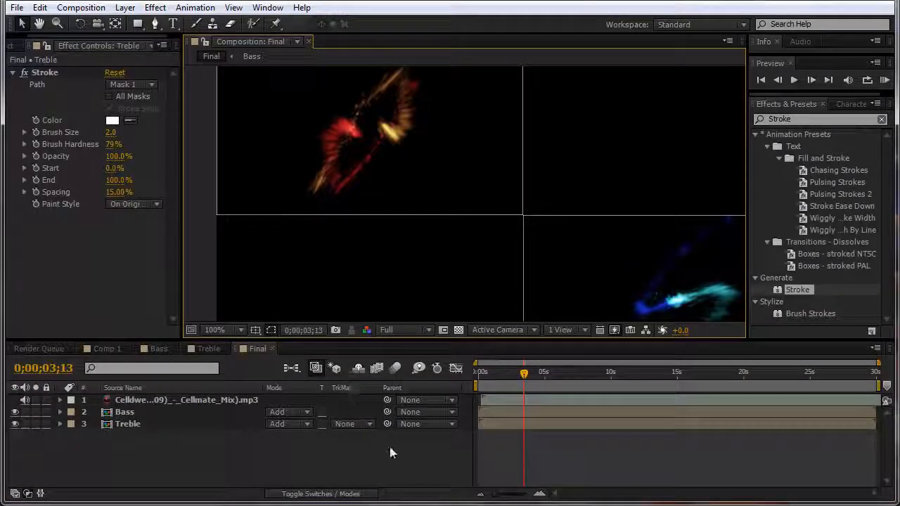
pyautogui.click(196, 411)
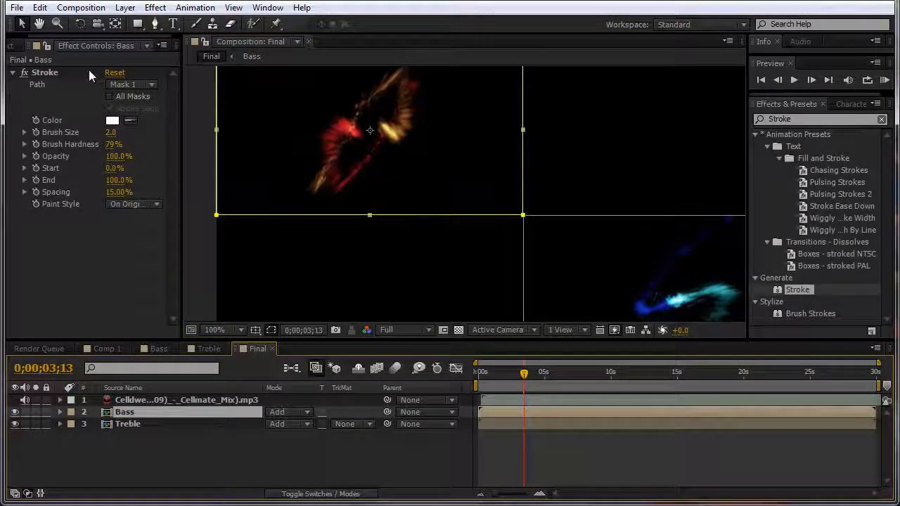
pyautogui.click(173, 23)
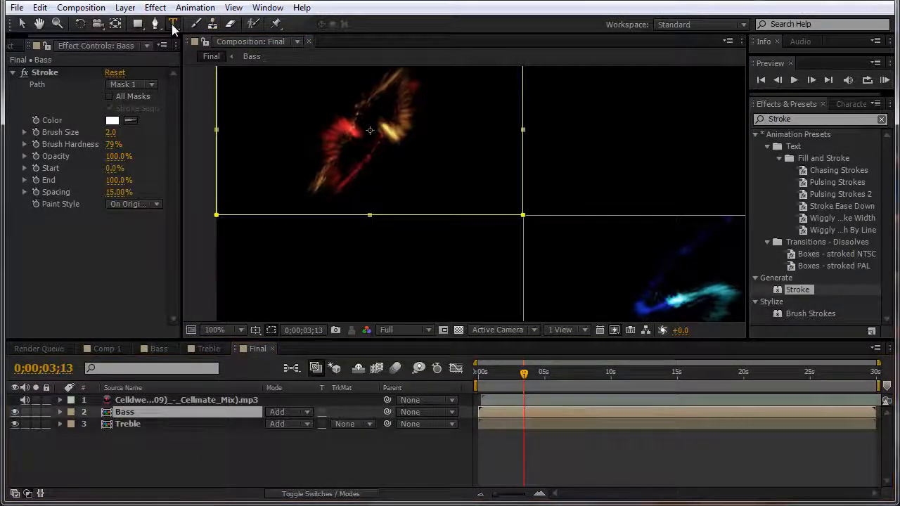
# Step: Create a 'Bass' text label in Segoe UI inside the Bass quadrant
pyautogui.click(391, 188)
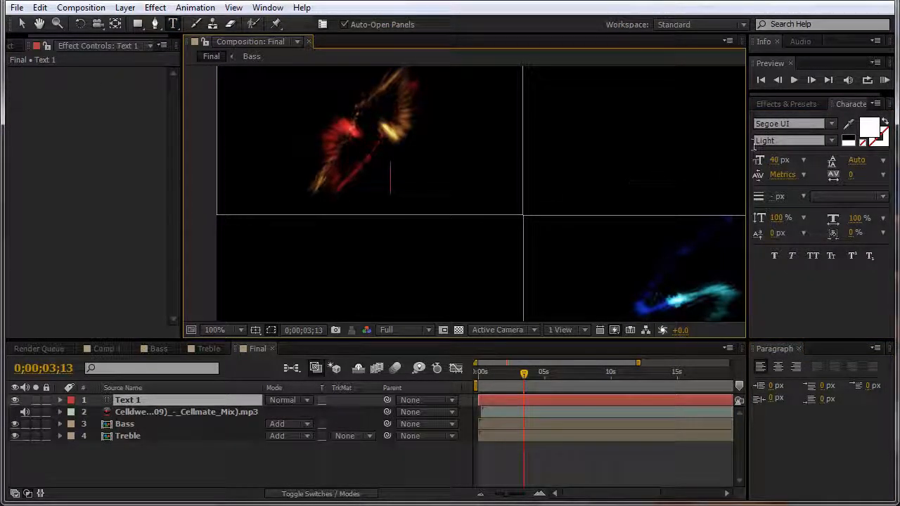
pyautogui.click(832, 124)
pyautogui.click(823, 134)
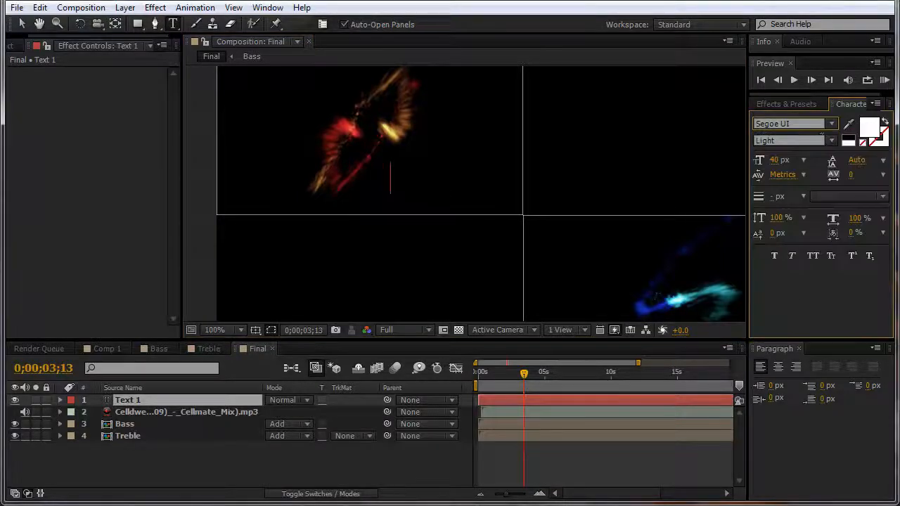
pyautogui.write('Bass')
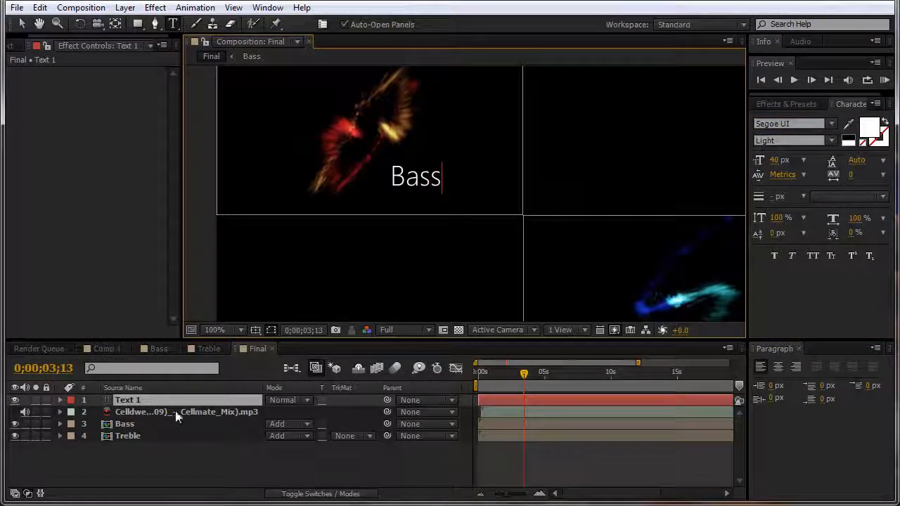
pyautogui.click(173, 25)
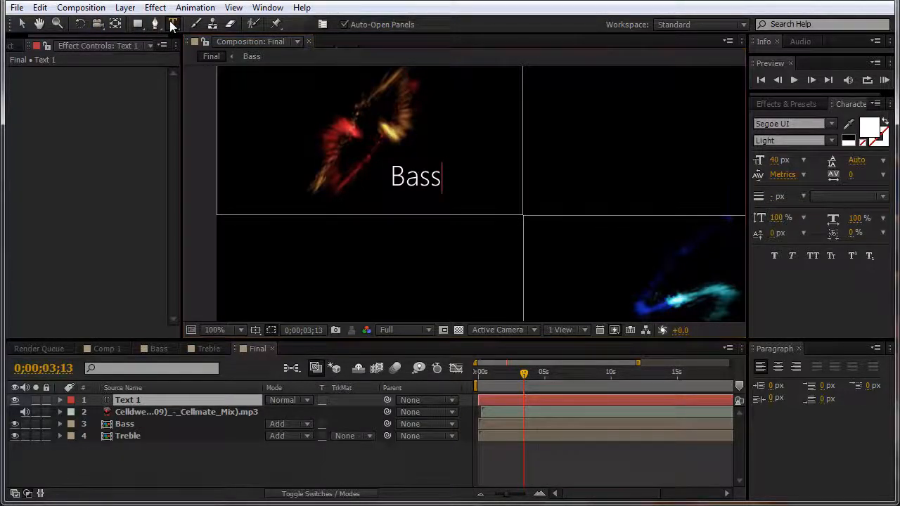
pyautogui.click(134, 398)
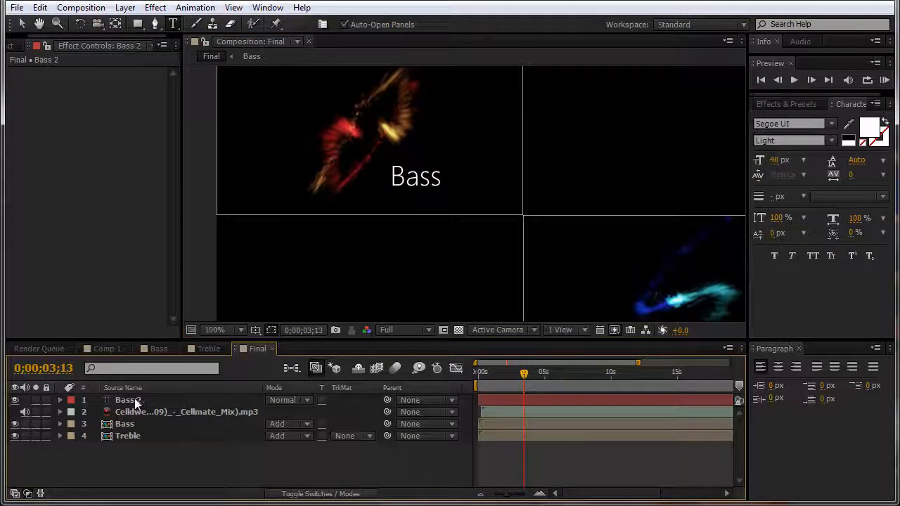
pyautogui.moveTo(134, 398); pyautogui.dragTo(137, 395)
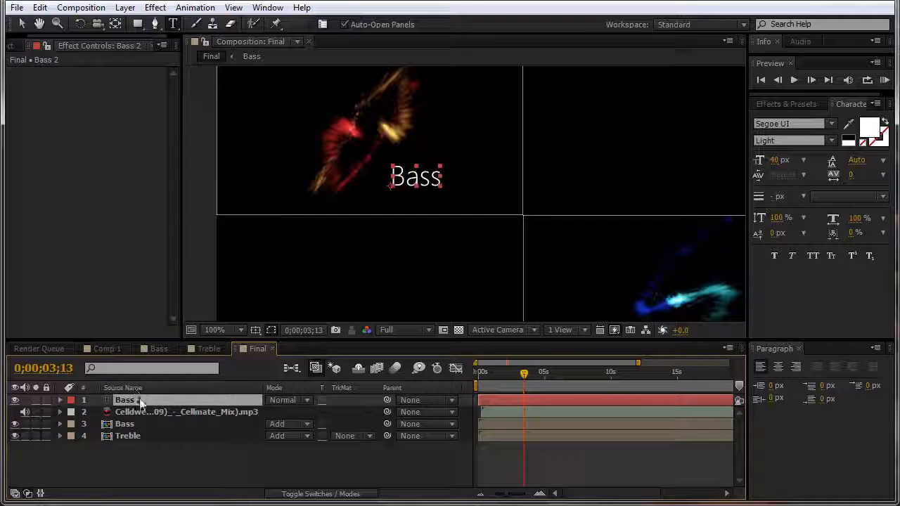
# Step: Duplicate the Bass label and retype the copy as 'Treble'
pyautogui.hotkey('ctrl', 'd')
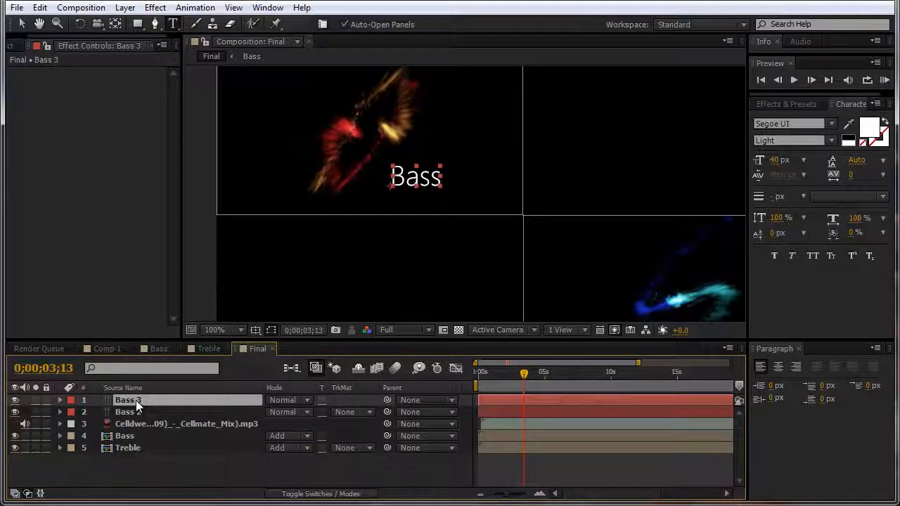
pyautogui.doubleClick(136, 400)
pyautogui.write('Treble')
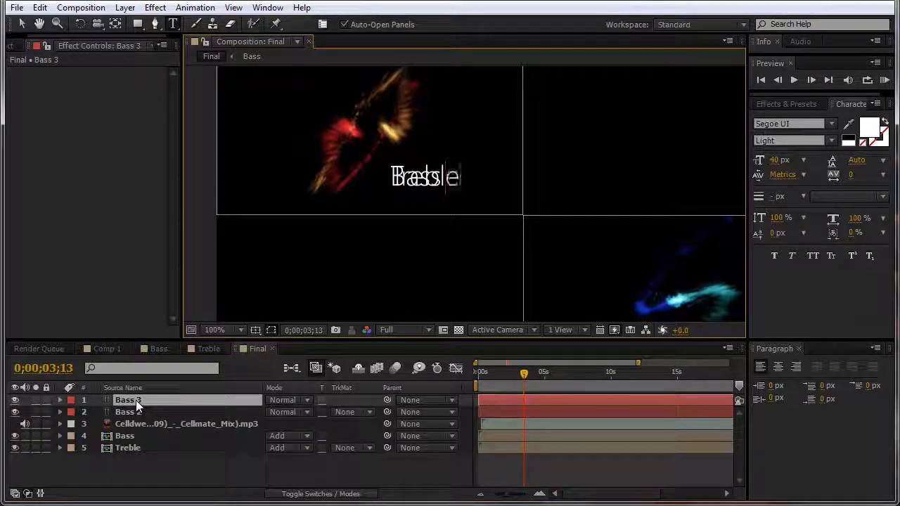
pyautogui.press('KP_Enter')
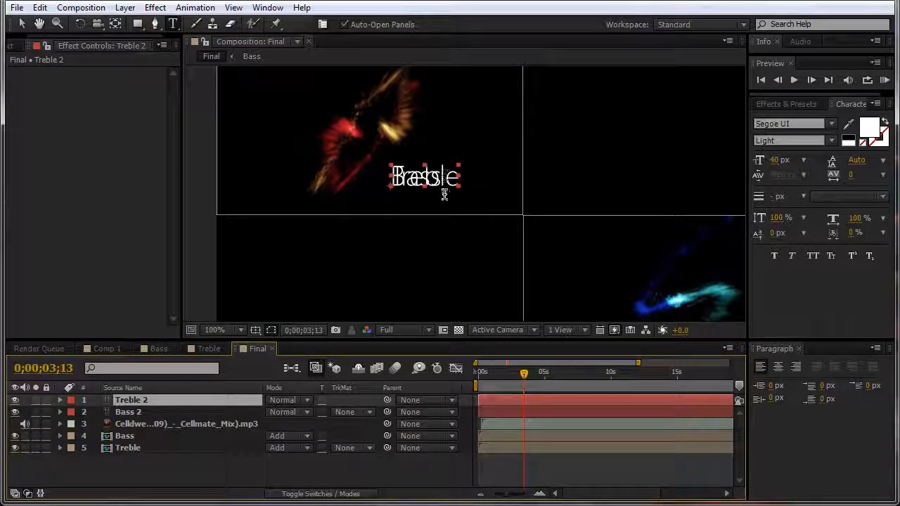
# Step: Move Treble to the lower-right corner and Bass to the upper-left quadrant's corner, then return to frame 0
pyautogui.press('v')
pyautogui.moveTo(447, 184); pyautogui.dragTo(586, 294)
pyautogui.scroll(-1, 586, 294)
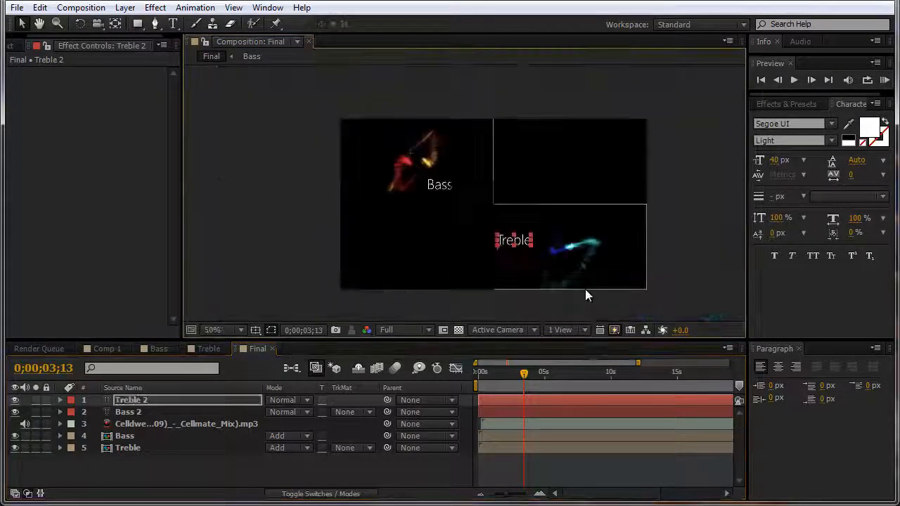
pyautogui.moveTo(525, 243); pyautogui.dragTo(638, 284)
pyautogui.moveTo(439, 185); pyautogui.dragTo(479, 201)
pyautogui.click(671, 246)
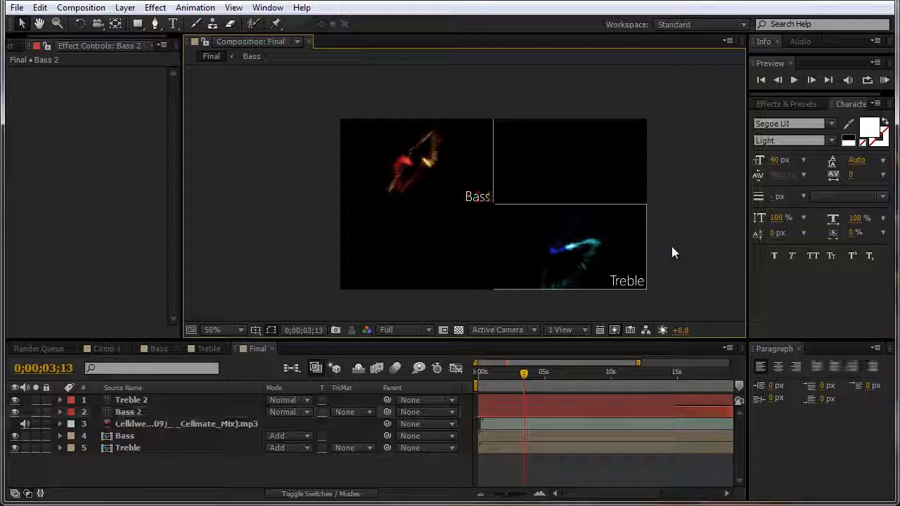
pyautogui.moveTo(524, 373); pyautogui.dragTo(470, 371)
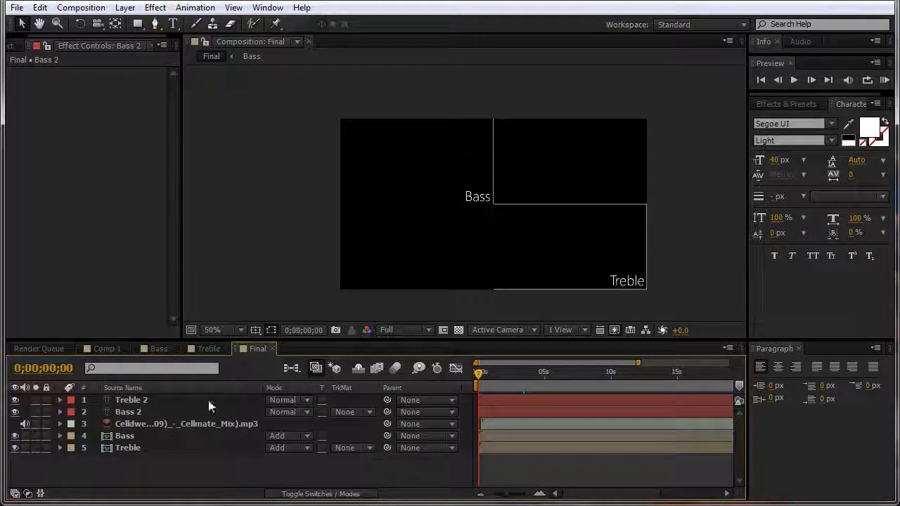
# Step: Pick-whip Bass 2's Parent to the Bass layer and Treble 2's Parent to the Treble layer
pyautogui.click(158, 411)
pyautogui.keyDown('ctrl'); pyautogui.click(149, 400); pyautogui.keyUp('ctrl')
pyautogui.click(148, 435)
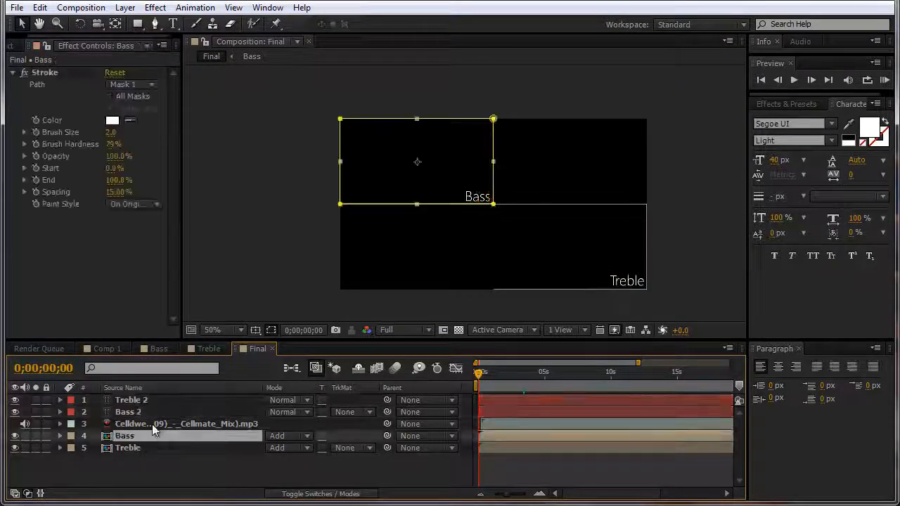
pyautogui.click(146, 412)
pyautogui.moveTo(386, 413); pyautogui.dragTo(188, 436)
pyautogui.click(160, 400)
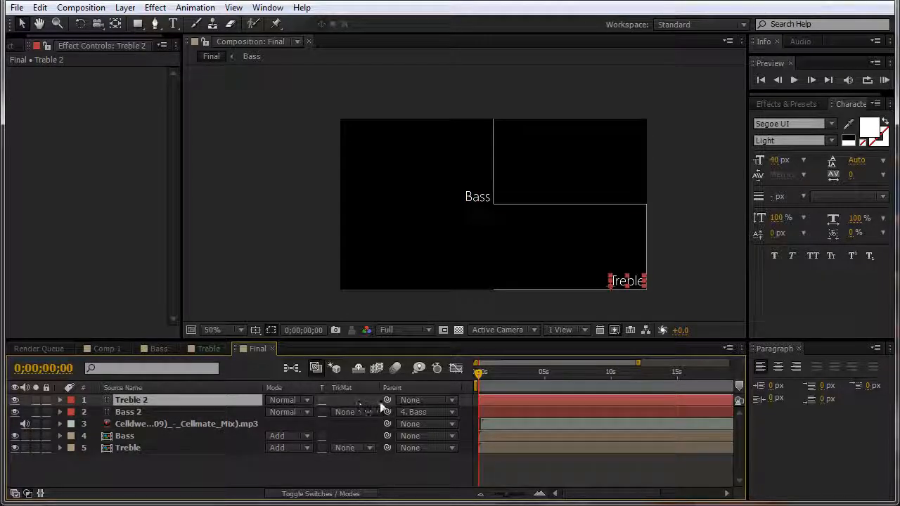
pyautogui.moveTo(387, 401); pyautogui.dragTo(176, 444)
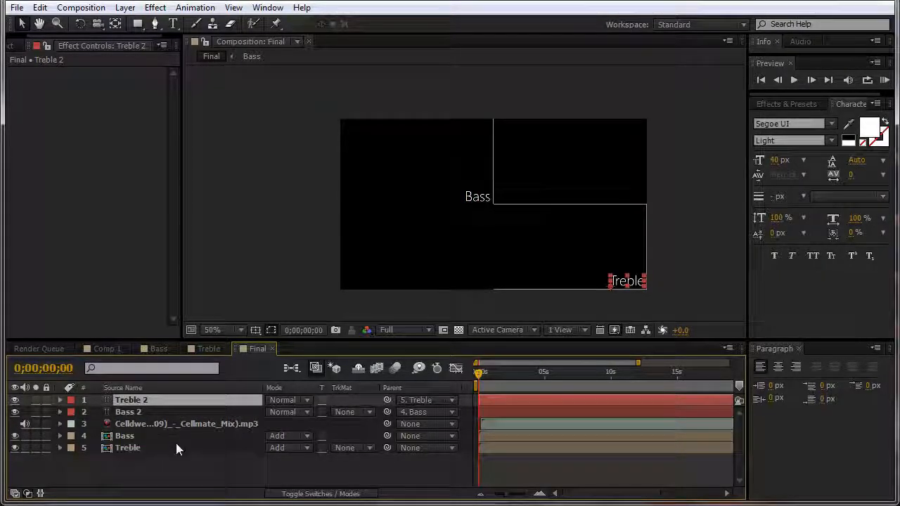
pyautogui.click(147, 477)
pyautogui.click(128, 399)
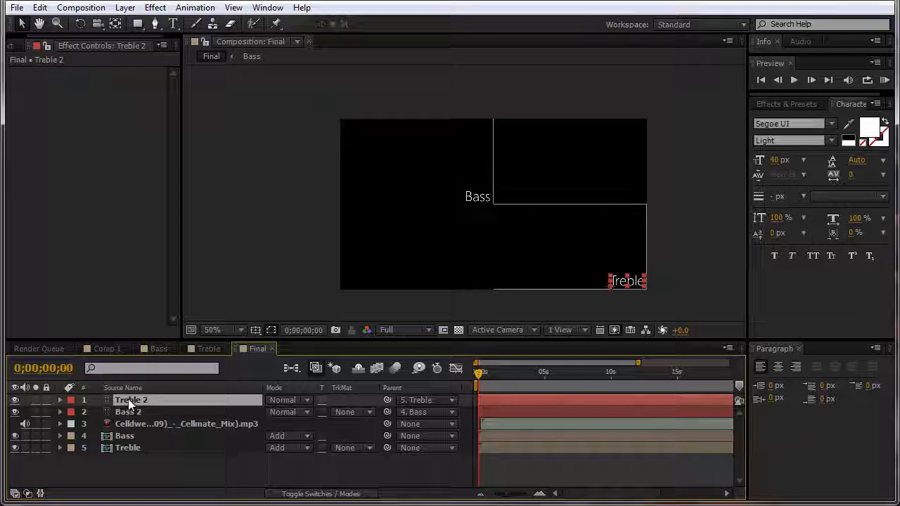
pyautogui.click(132, 435)
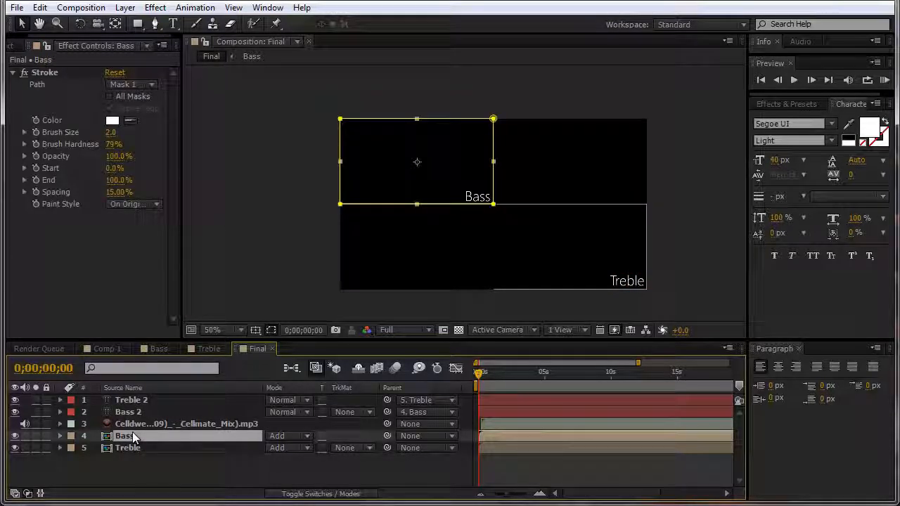
# Step: Set the Bass layer's Scale to 50%
pyautogui.press('s')
pyautogui.moveTo(285, 448); pyautogui.dragTo(327, 448)
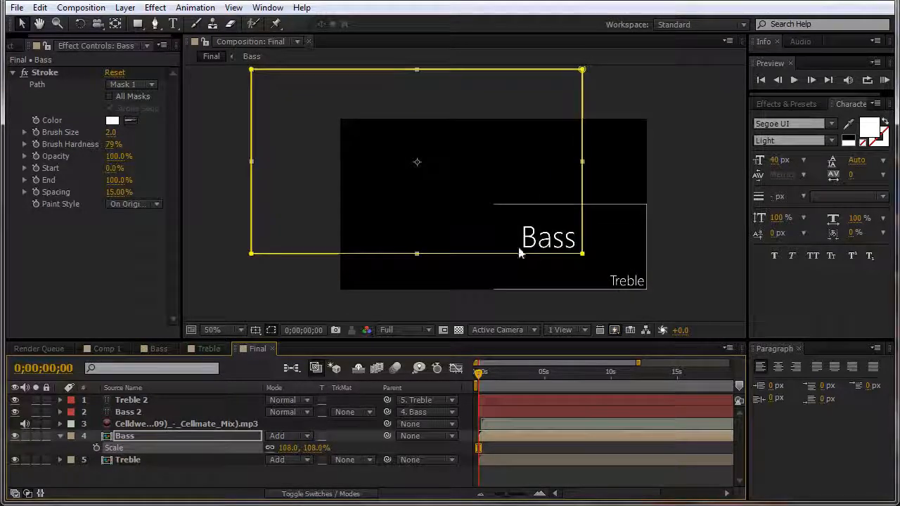
pyautogui.click(289, 448)
pyautogui.write('100')
pyautogui.press('Return')
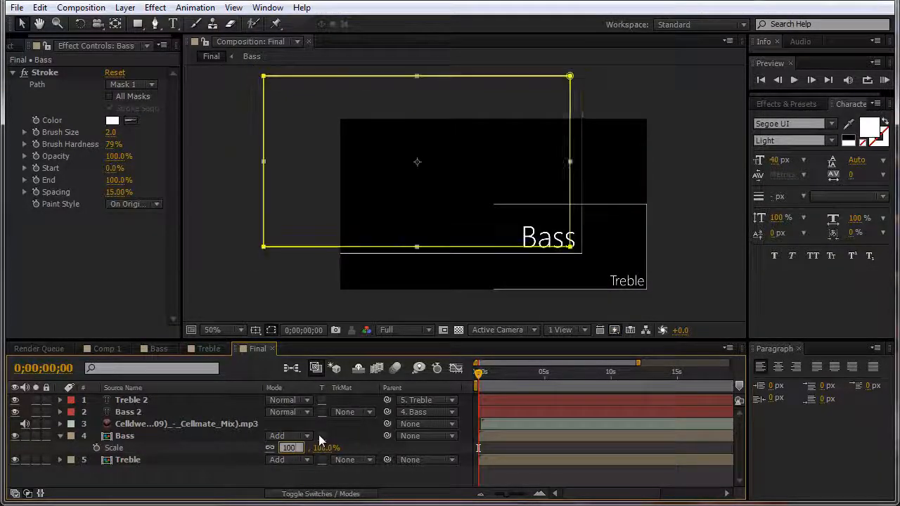
pyautogui.click(297, 448)
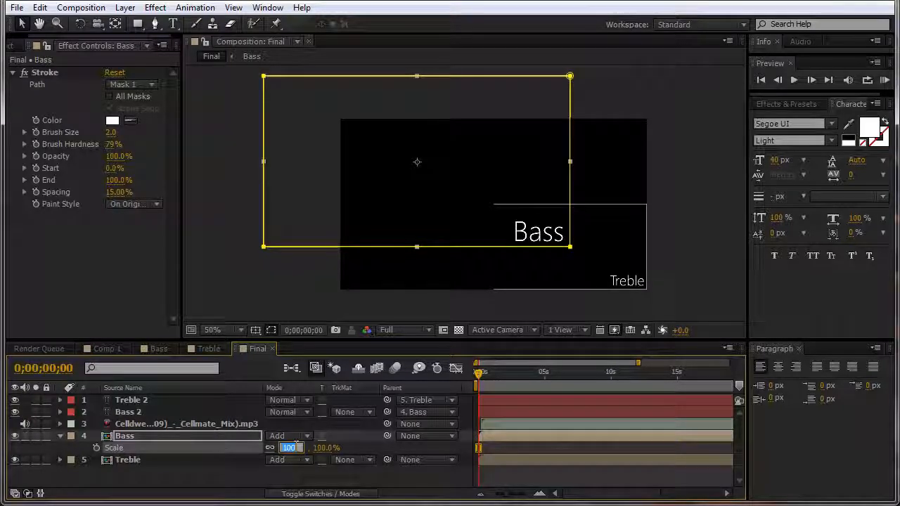
pyautogui.write('50')
pyautogui.press('Return')
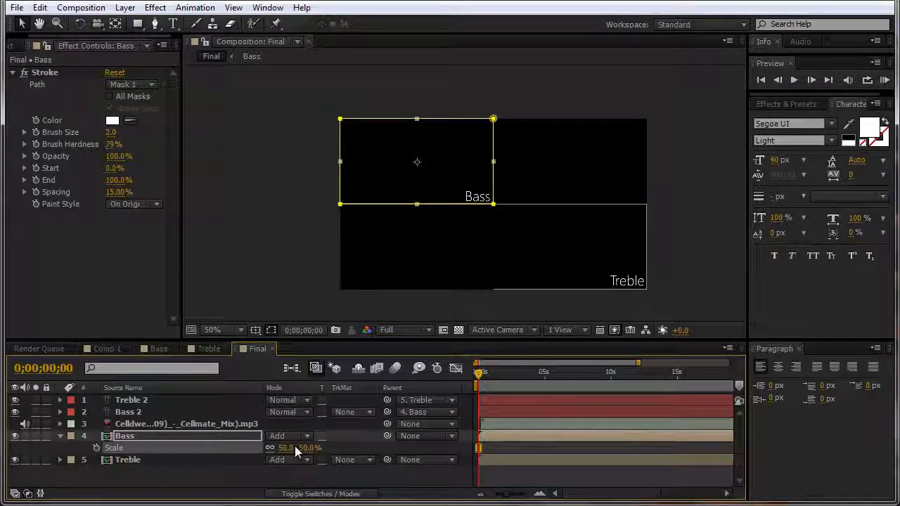
# Step: Preview the opening frames and give the timeline panel more height
pyautogui.click(708, 241)
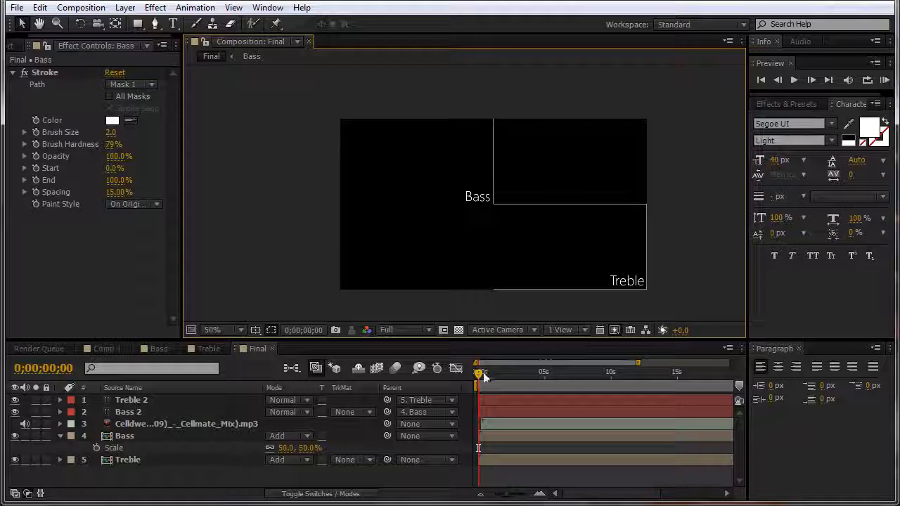
pyautogui.moveTo(481, 372); pyautogui.dragTo(528, 373)
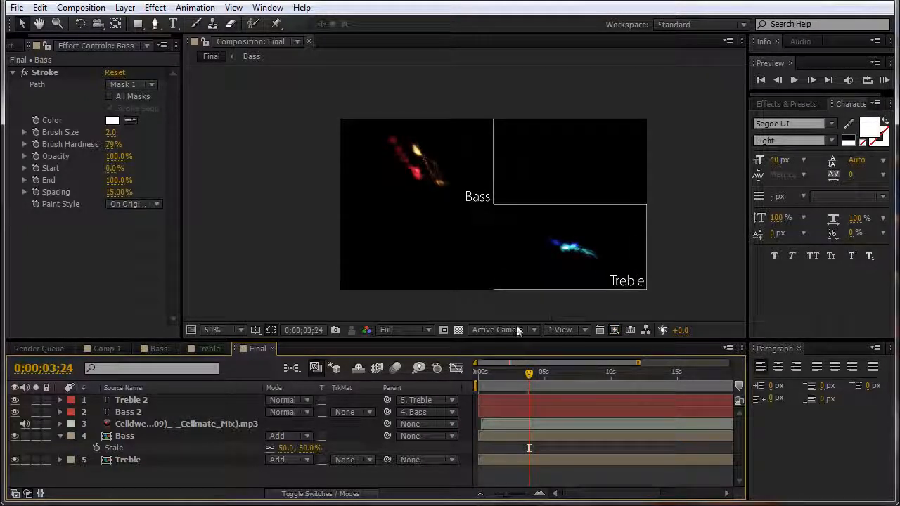
pyautogui.moveTo(506, 342); pyautogui.dragTo(503, 302)
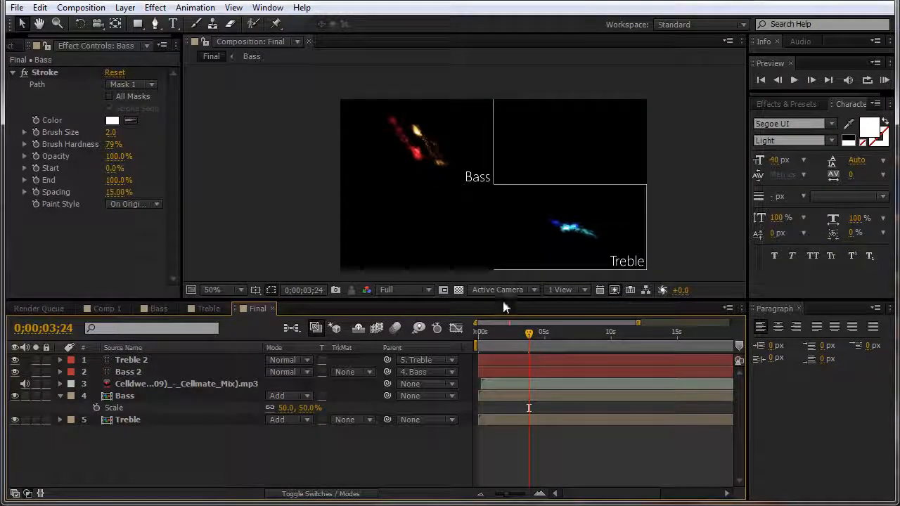
# Step: Add Position and Scale keyframes to the Bass layer, then preview playback
pyautogui.click(138, 396)
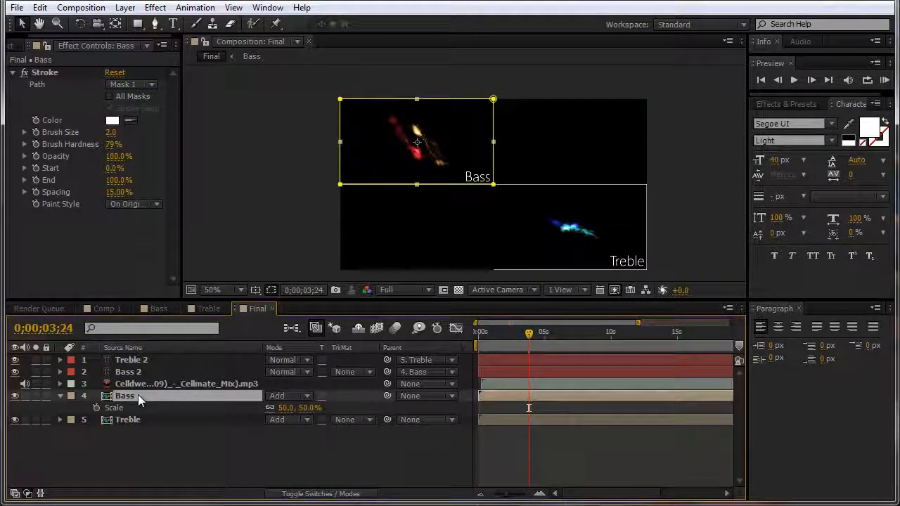
pyautogui.press('p')
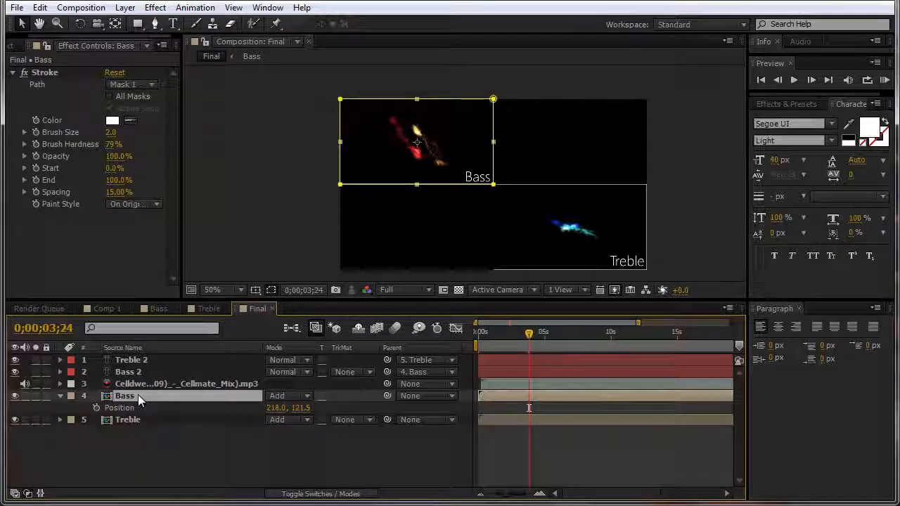
pyautogui.hotkey('shift', 's')
pyautogui.click(96, 408)
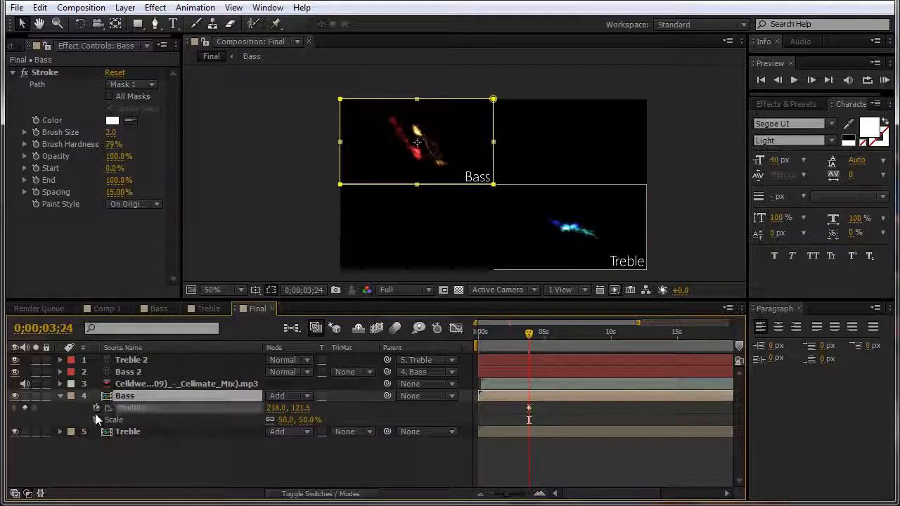
pyautogui.click(96, 419)
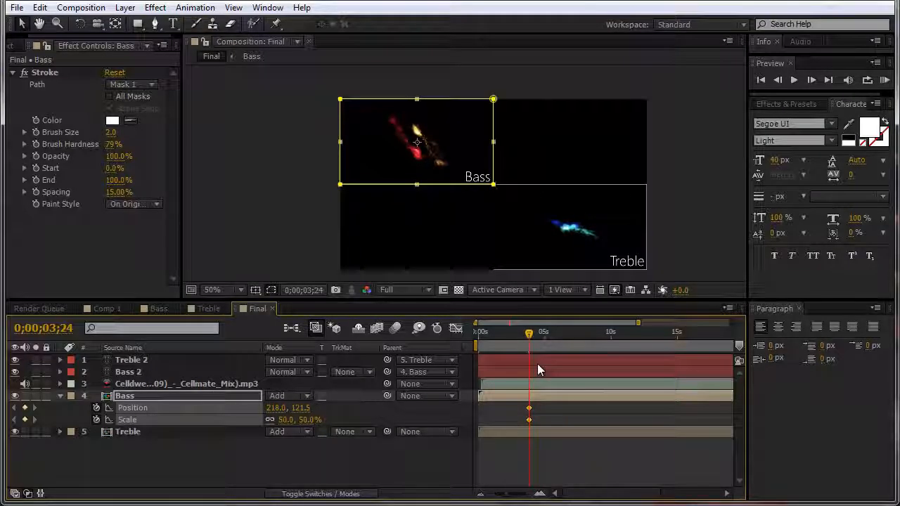
pyautogui.press('space')
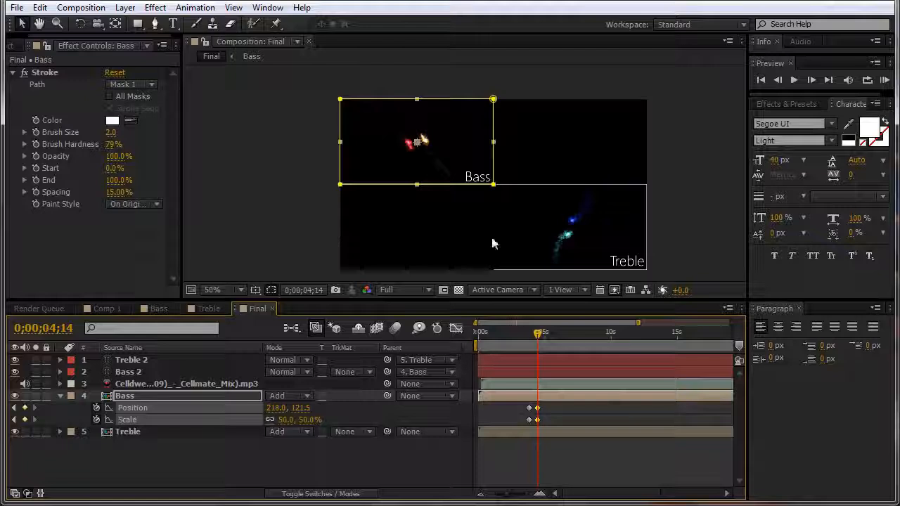
# Step: Keyframe Treble's Position and Scale at 0;00;03;24, then move the time to 0;00;04;14
pyautogui.click(189, 431)
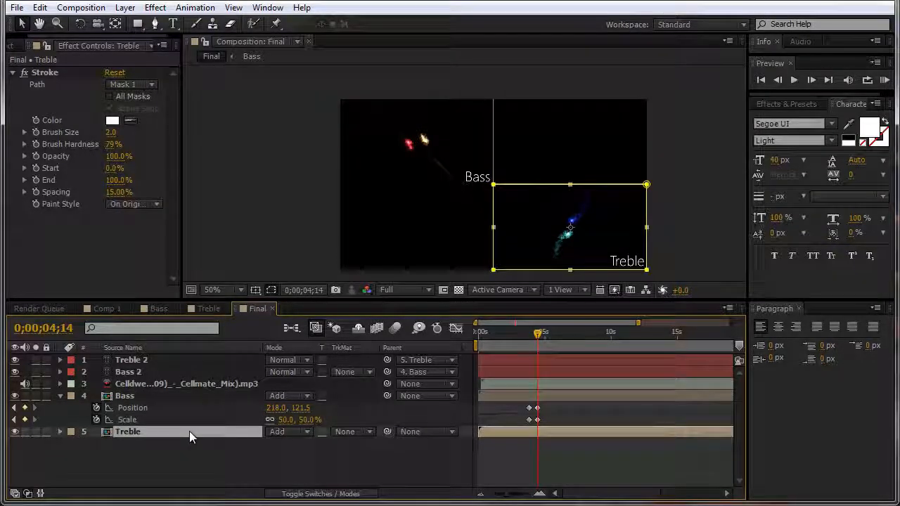
pyautogui.press('p')
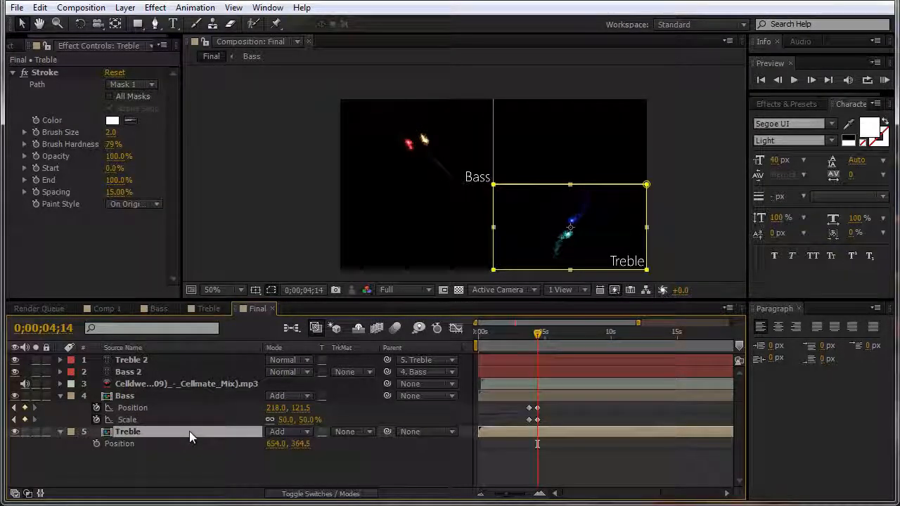
pyautogui.hotkey('shift', 's')
pyautogui.moveTo(538, 336); pyautogui.dragTo(520, 334)
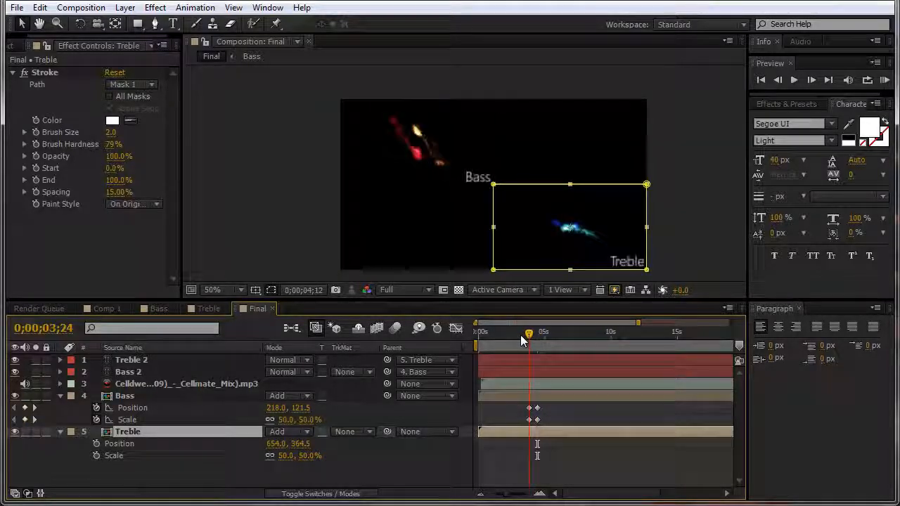
pyautogui.click(96, 443)
pyautogui.click(96, 455)
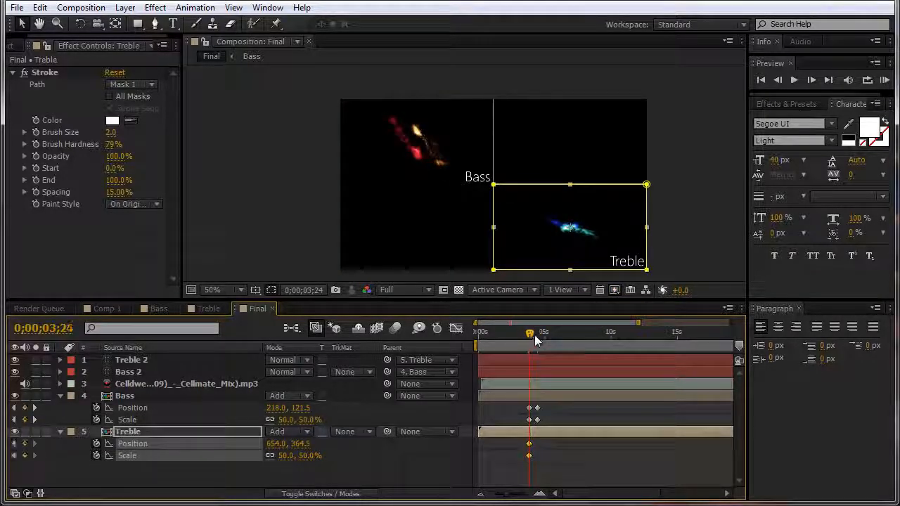
pyautogui.moveTo(534, 337); pyautogui.dragTo(540, 334)
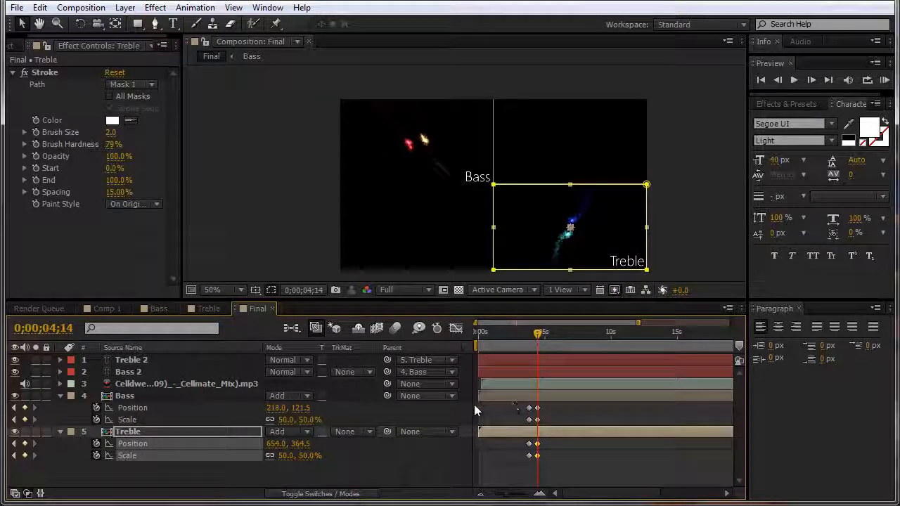
pyautogui.click(229, 395)
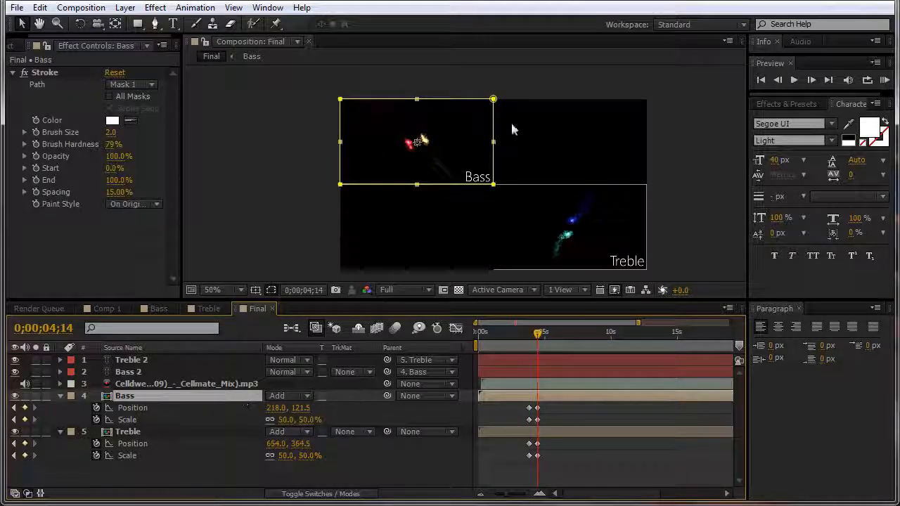
# Step: Set the Bass layer's Scale to 100% at 4;14
pyautogui.moveTo(288, 419); pyautogui.dragTo(302, 420)
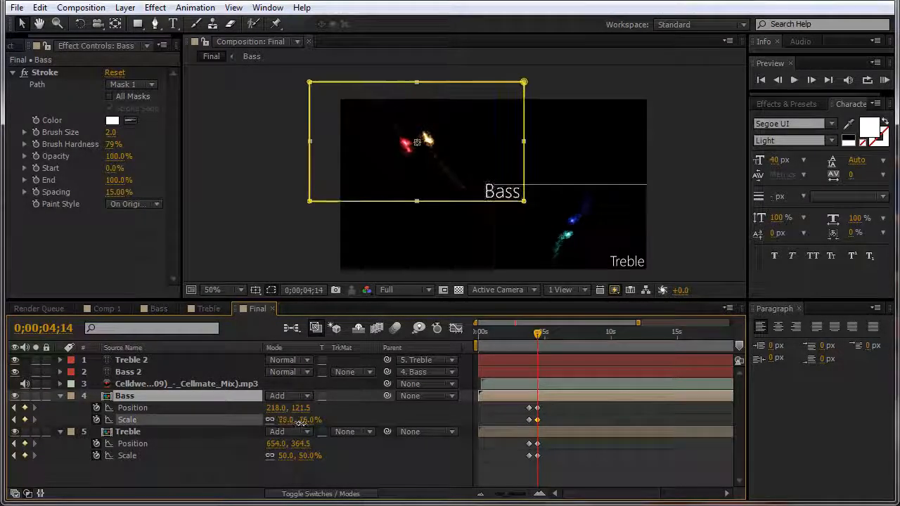
pyautogui.click(289, 420)
pyautogui.write('100')
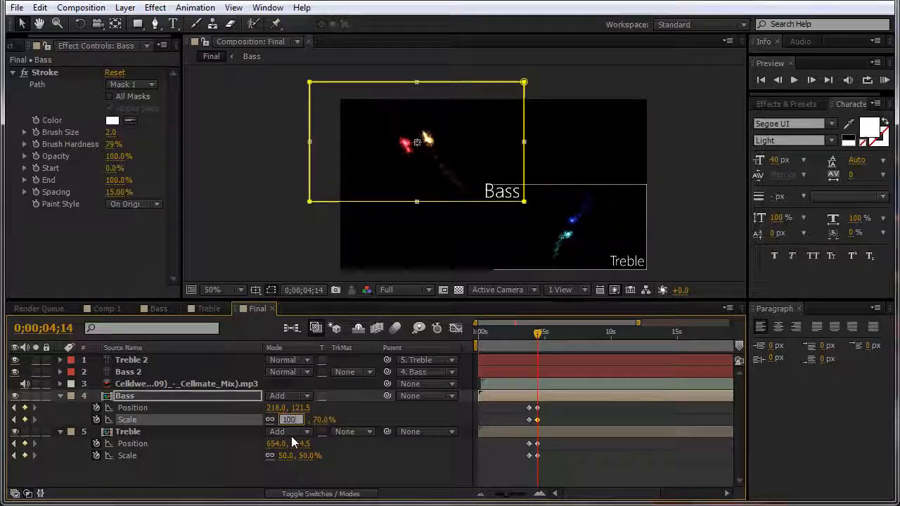
pyautogui.press('Return')
pyautogui.click(484, 154)
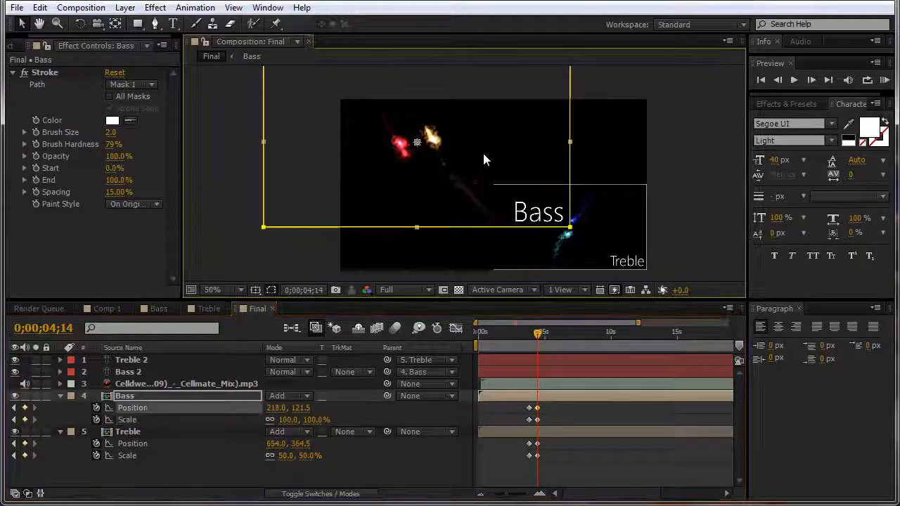
# Step: Read the 872 px comp width in Composition Settings and set Bass Position X to 436 (872/2)
pyautogui.click(206, 393)
pyautogui.click(194, 406)
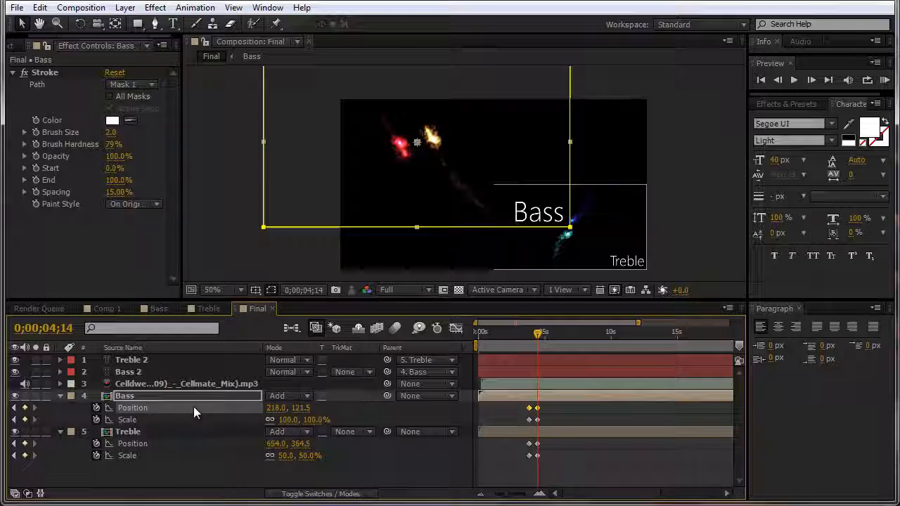
pyautogui.click(275, 408)
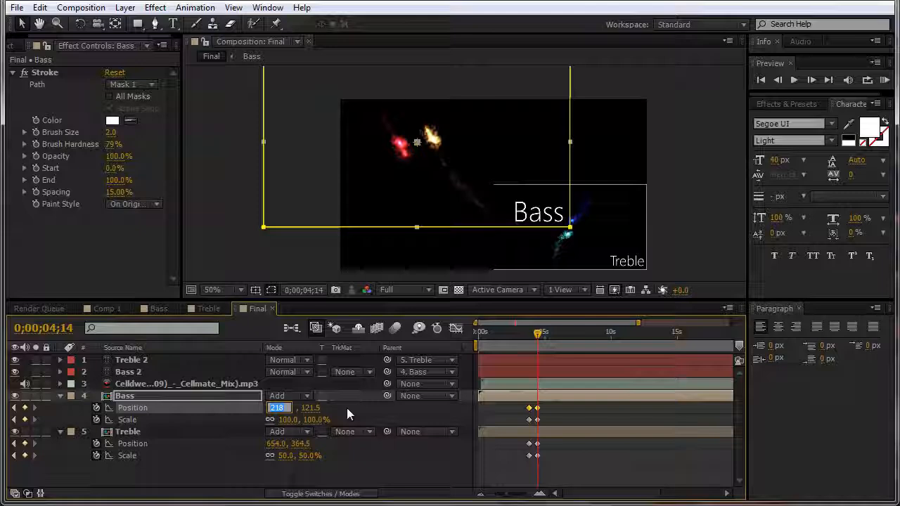
pyautogui.click(81, 8)
pyautogui.click(112, 45)
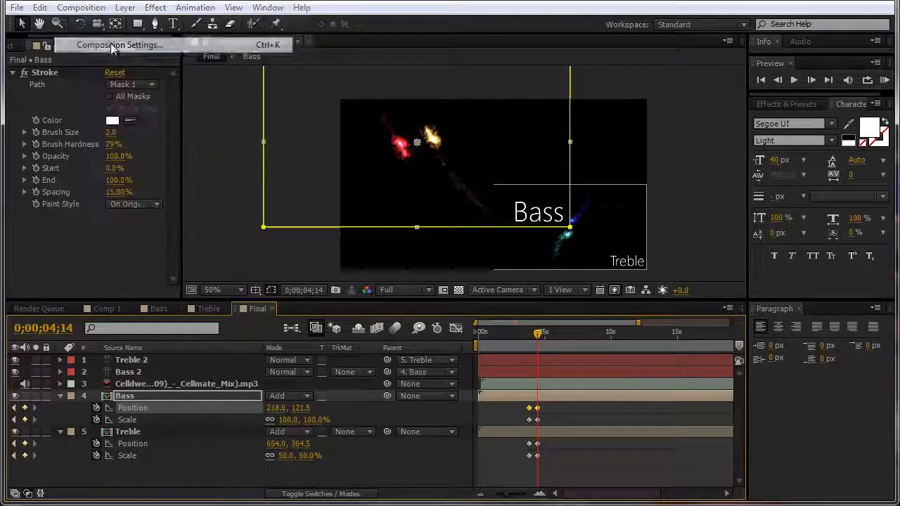
pyautogui.click(482, 142)
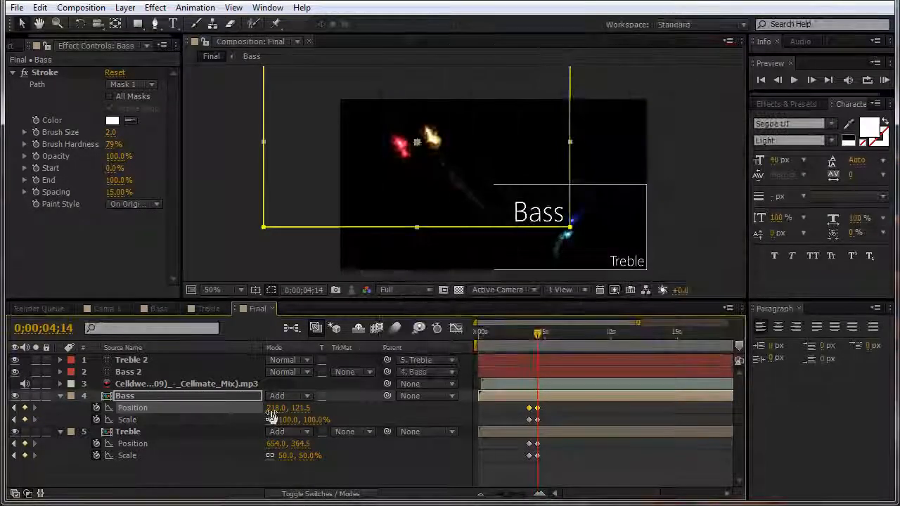
pyautogui.click(276, 407)
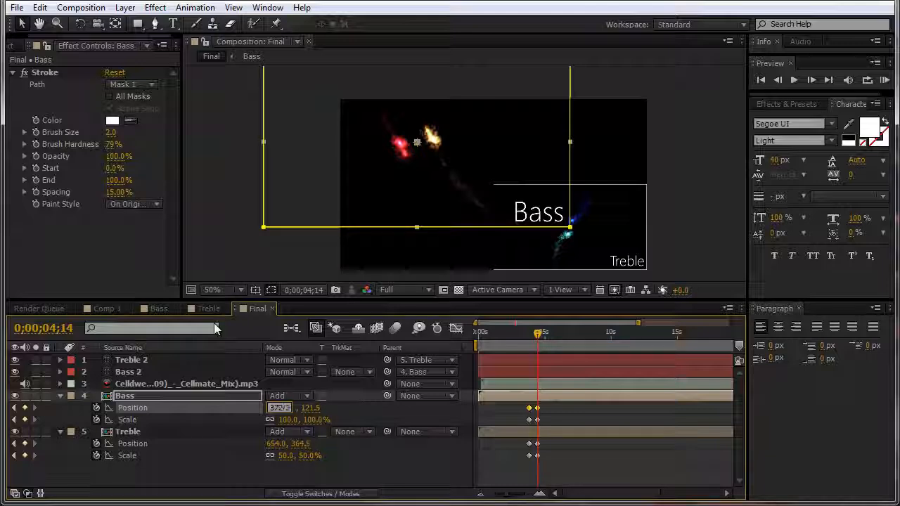
pyautogui.press('Return')
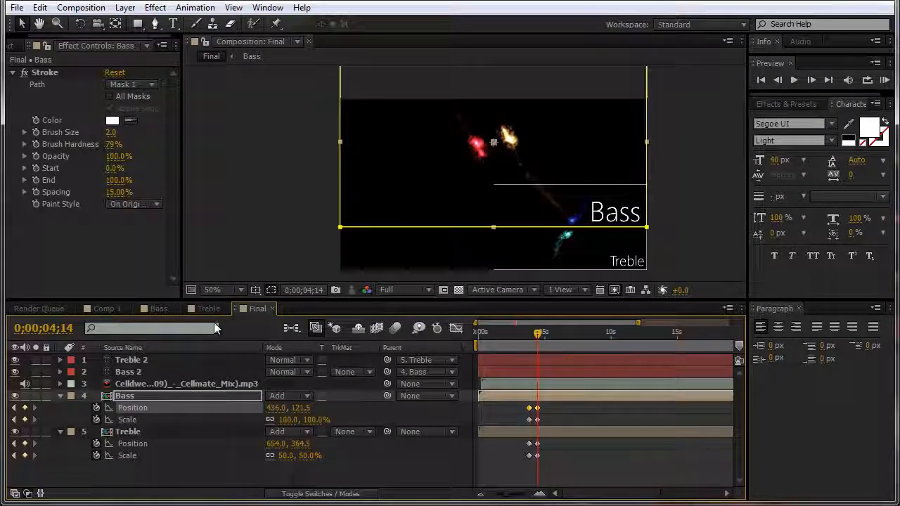
pyautogui.click(81, 8)
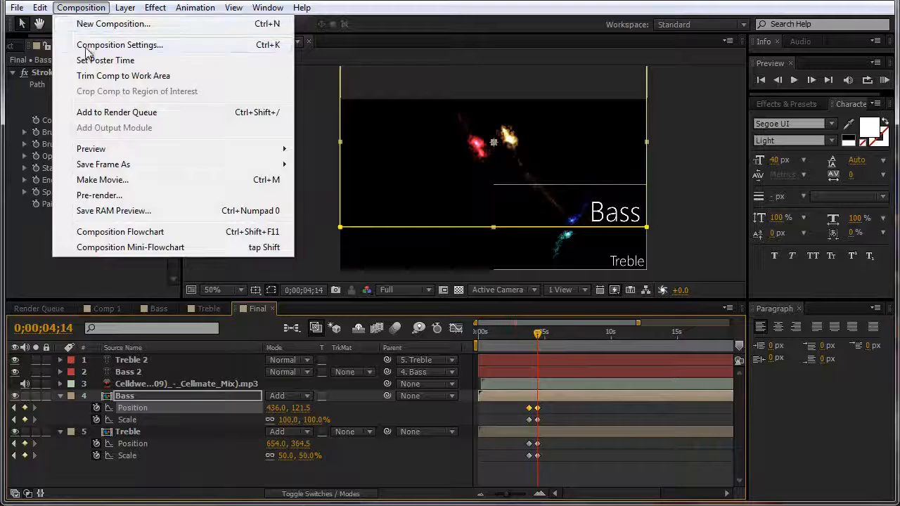
# Step: Read the 486 px comp height and set Bass Position Y to 243
pyautogui.click(120, 45)
pyautogui.click(485, 163)
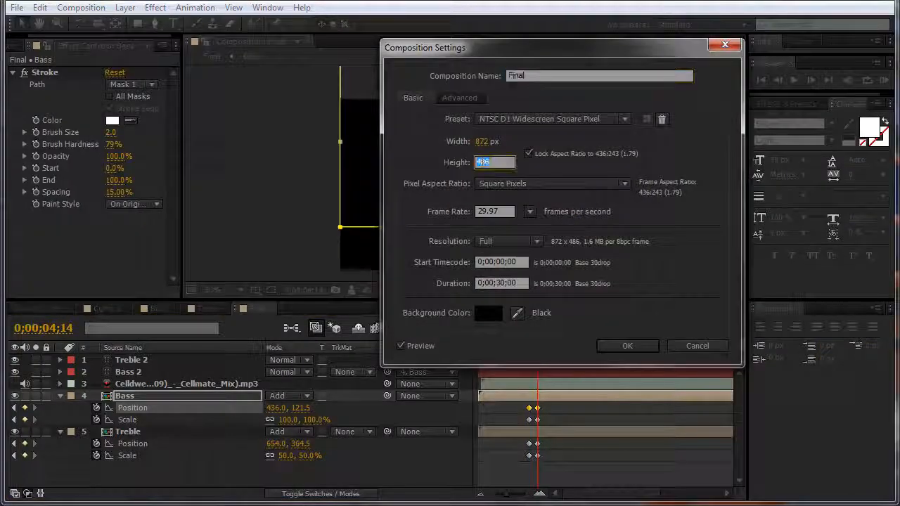
pyautogui.click(626, 345)
pyautogui.click(303, 408)
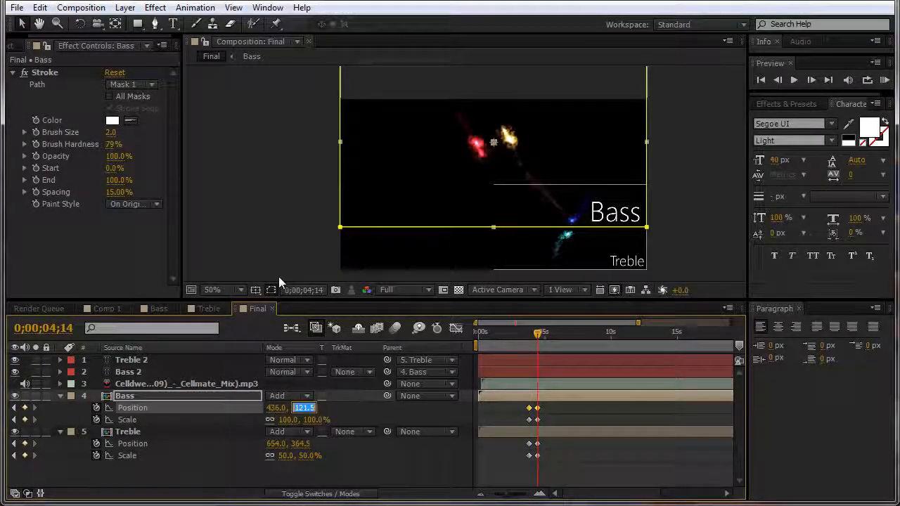
pyautogui.write('243')
pyautogui.press('Return')
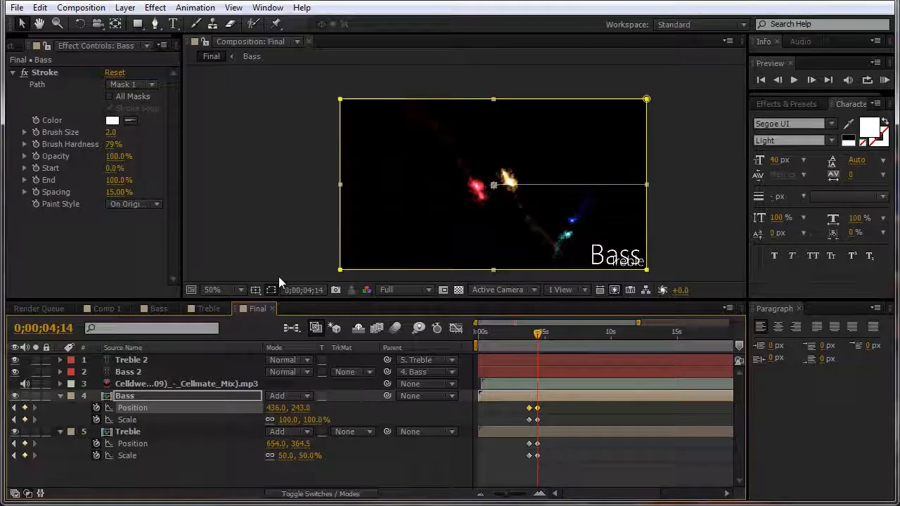
pyautogui.click(709, 148)
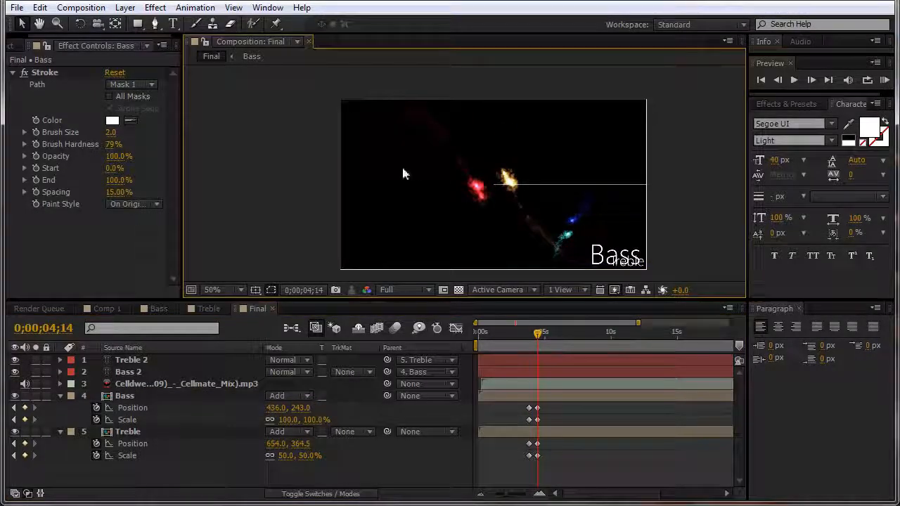
# Step: Copy the Bass Position keyframes and paste them onto Treble's Position
pyautogui.click(132, 433)
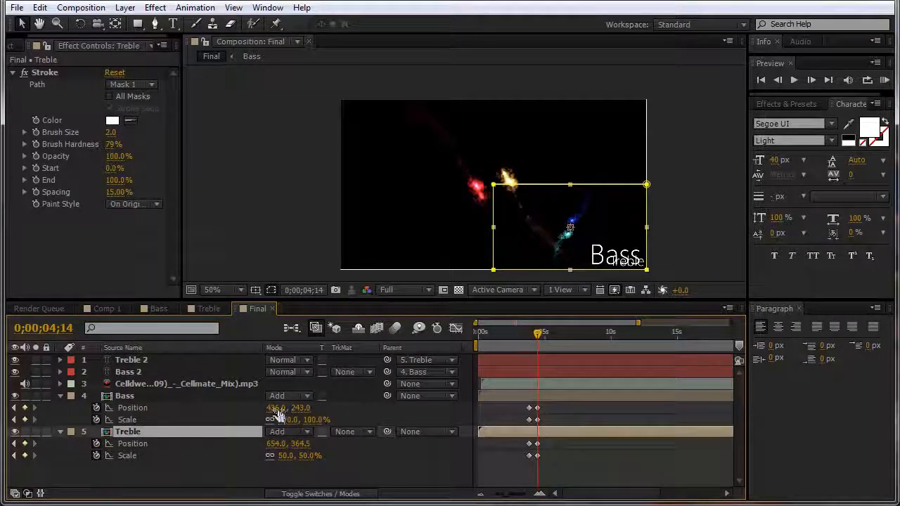
pyautogui.click(180, 410)
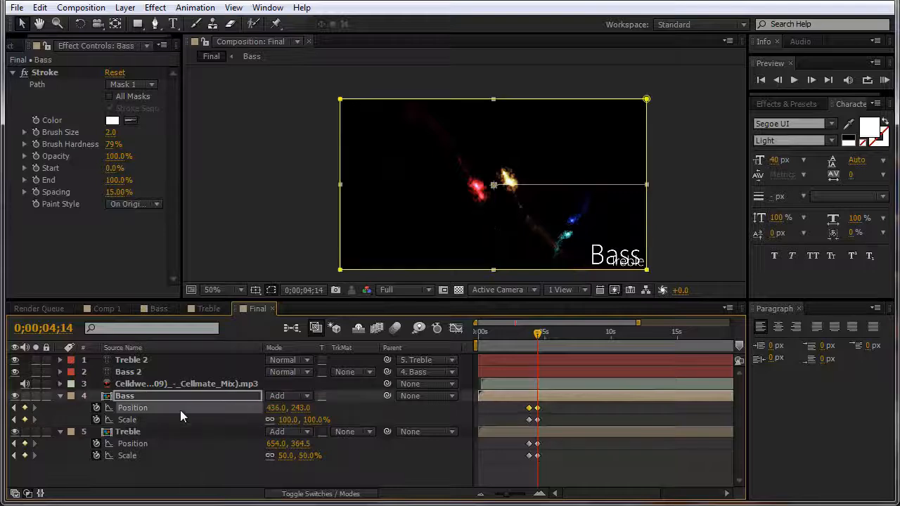
pyautogui.click(162, 443)
pyautogui.hotkey('ctrl', 'v')
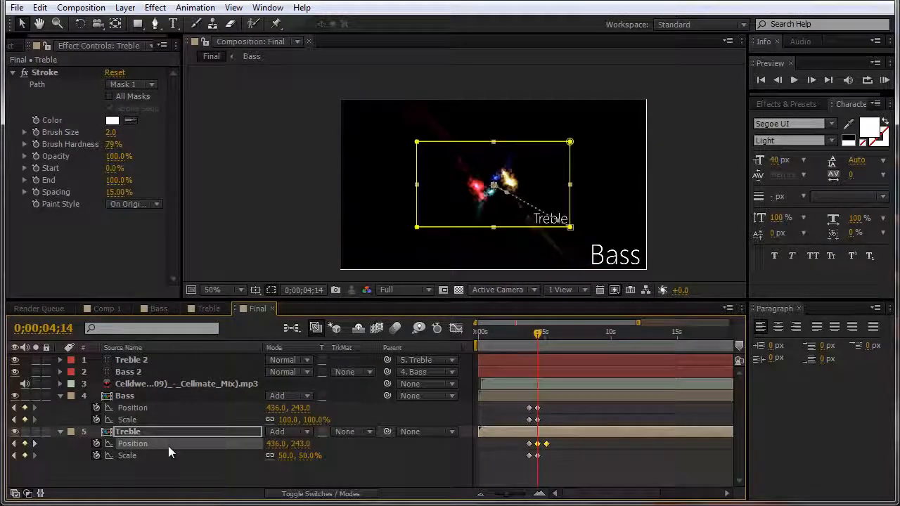
# Step: Set Treble's Scale to 100% and delete its extra third Position keyframe
pyautogui.click(286, 455)
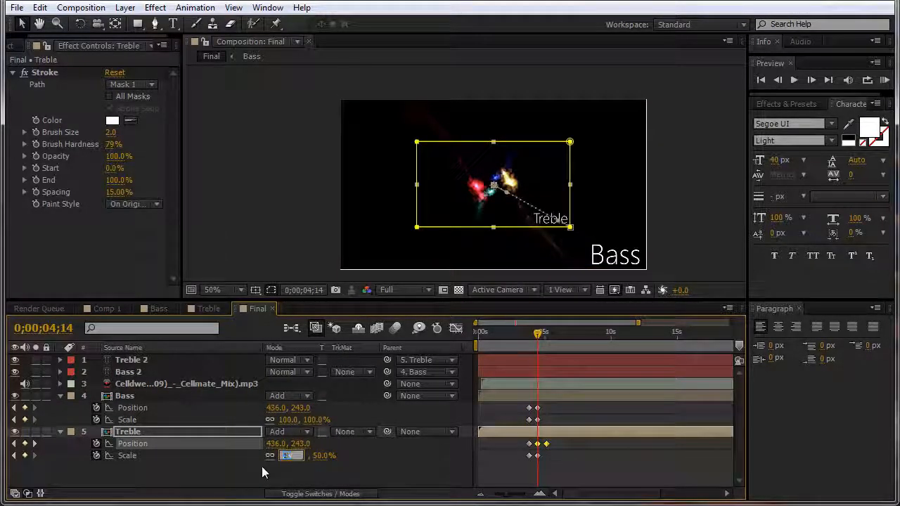
pyautogui.write('100')
pyautogui.press('Return')
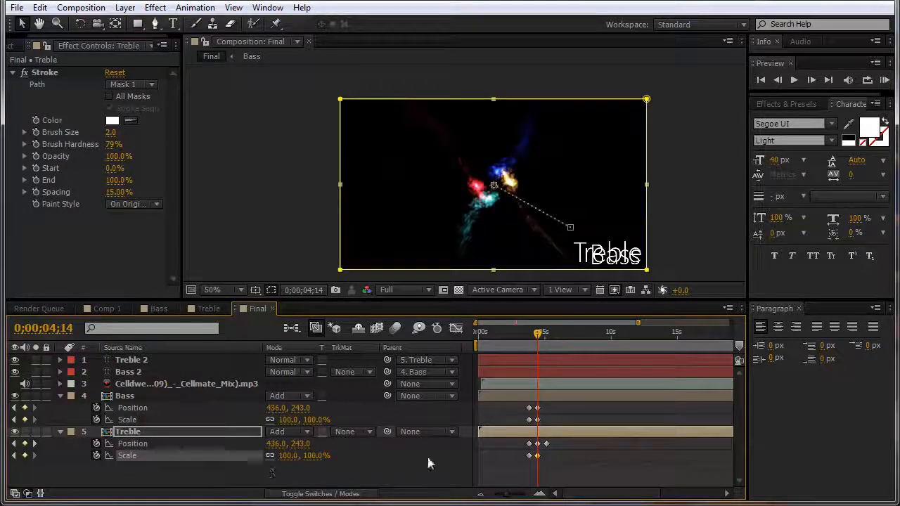
pyautogui.click(546, 443)
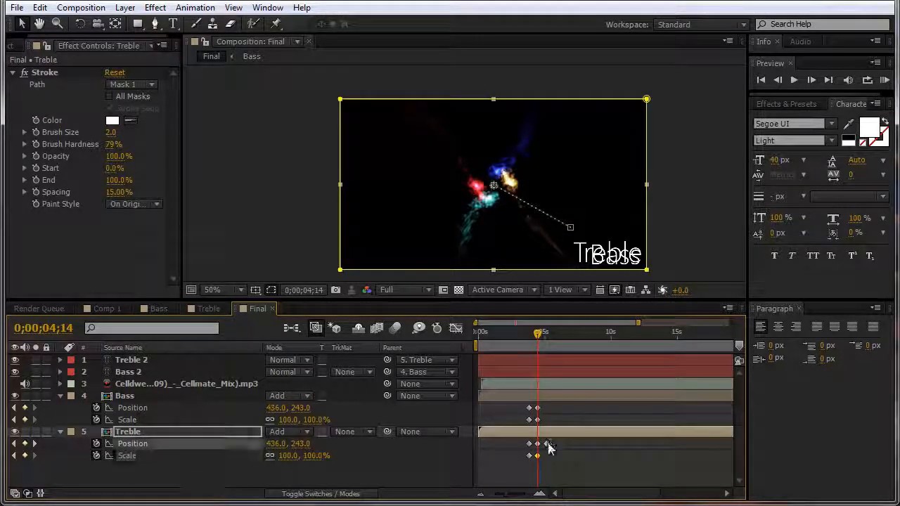
pyautogui.press('Delete')
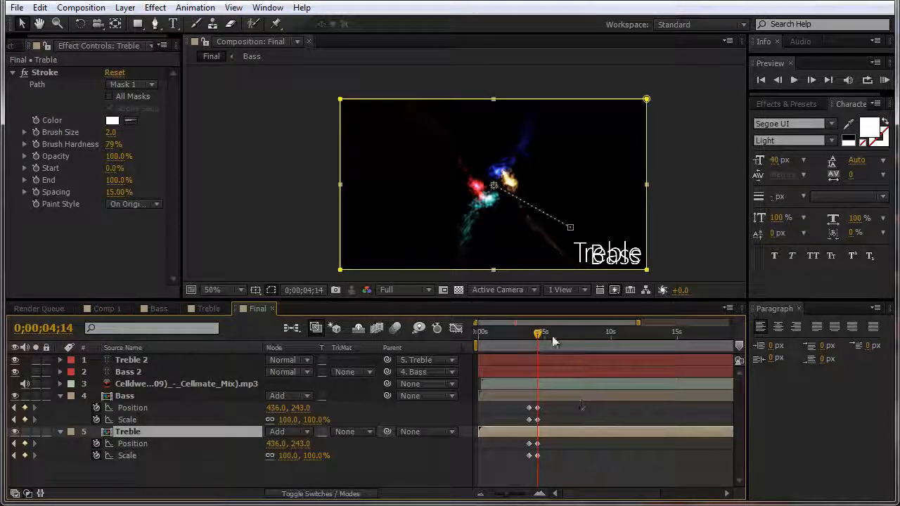
pyautogui.moveTo(538, 340)
pyautogui.mouseDown()
pyautogui.moveTo(521, 341)
pyautogui.moveTo(540, 338)
pyautogui.mouseUp()
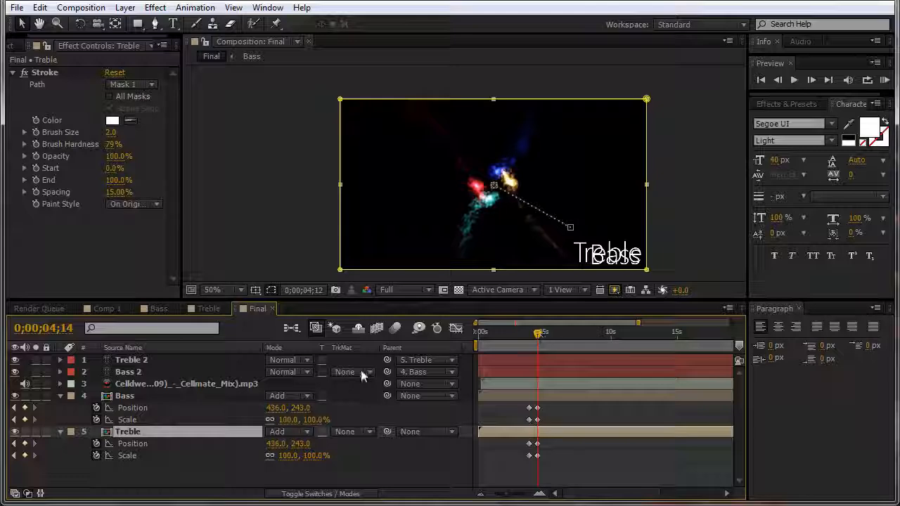
pyautogui.click(134, 408)
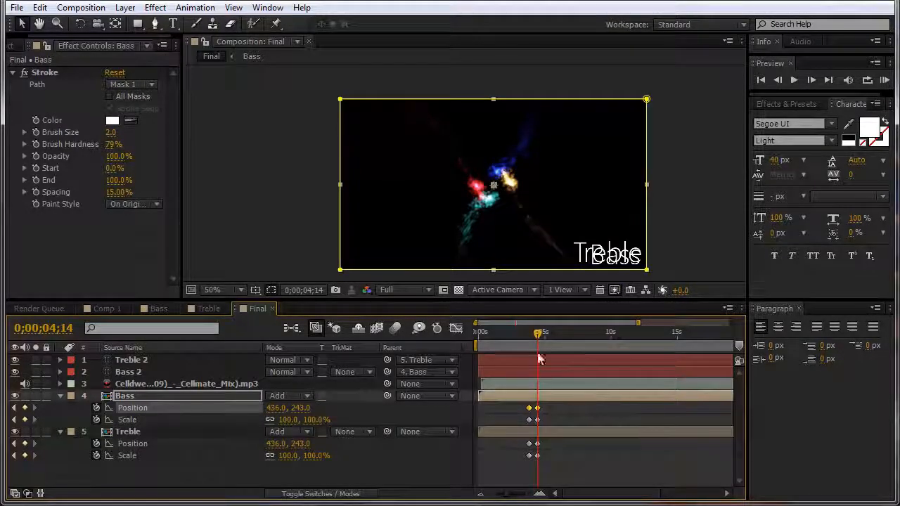
# Step: At 0;00;03;24, where Bass is half size, drag Bass into the top-left quadrant
pyautogui.click(548, 415)
pyautogui.click(530, 407)
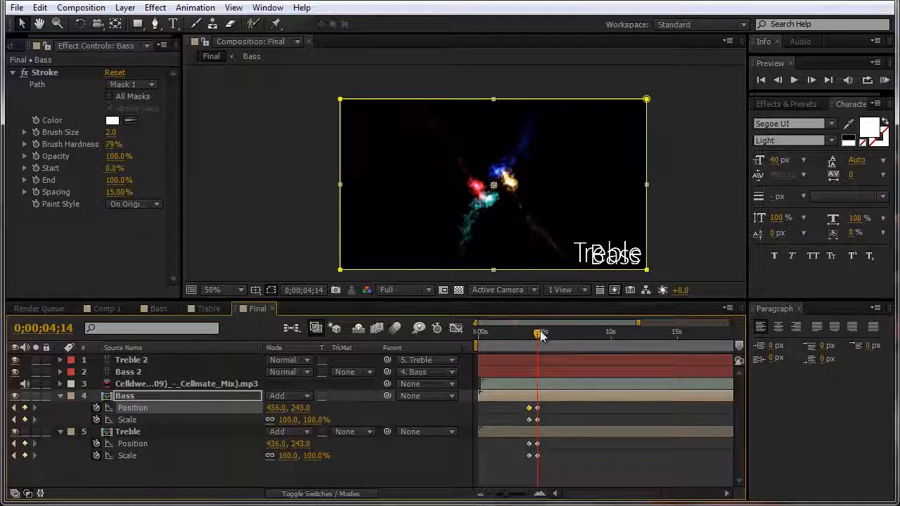
pyautogui.moveTo(539, 336); pyautogui.dragTo(532, 331)
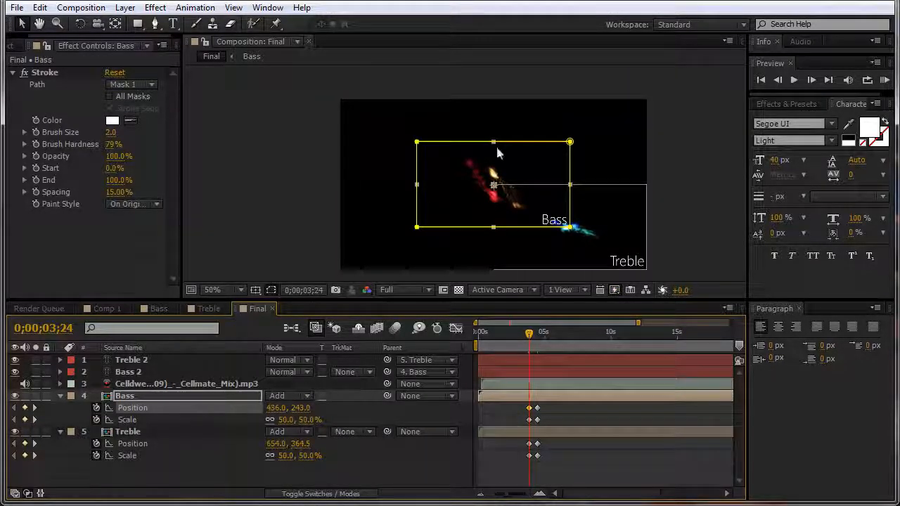
pyautogui.moveTo(486, 184); pyautogui.dragTo(396, 141)
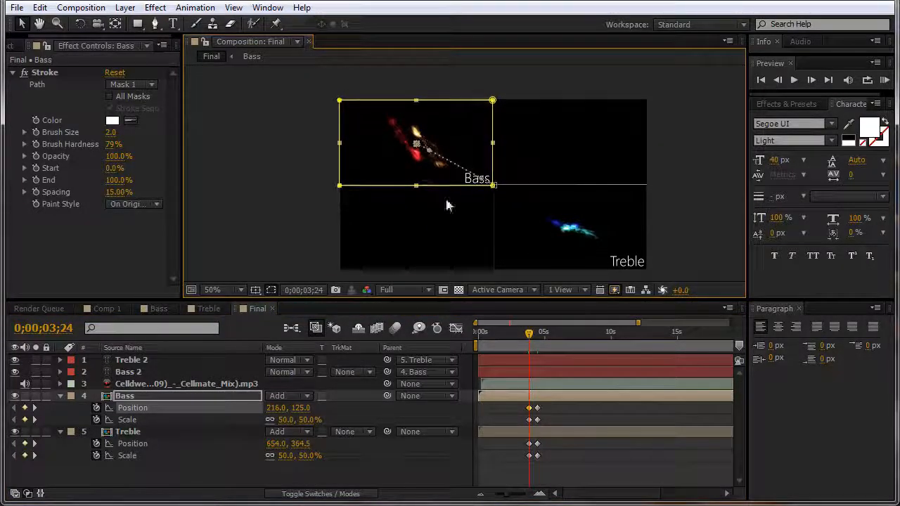
pyautogui.moveTo(553, 404); pyautogui.dragTo(520, 409)
pyautogui.click(561, 409)
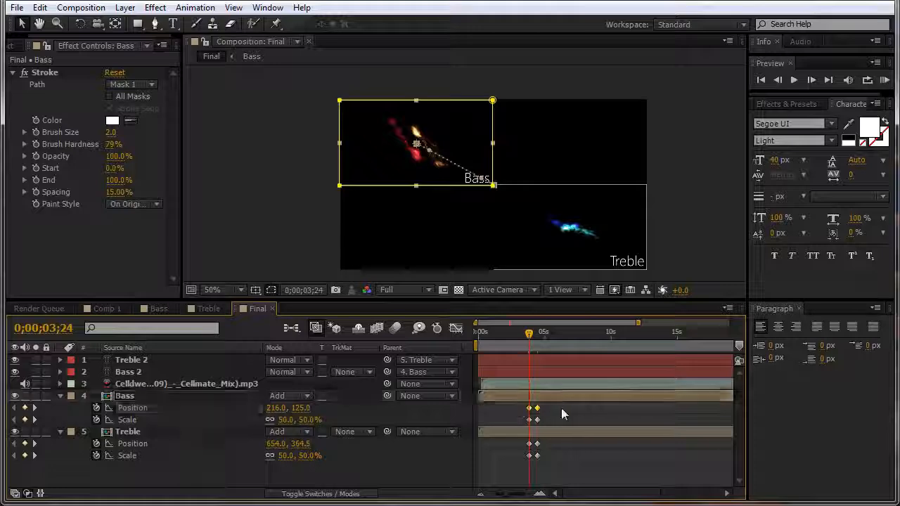
pyautogui.moveTo(610, 403); pyautogui.dragTo(524, 407)
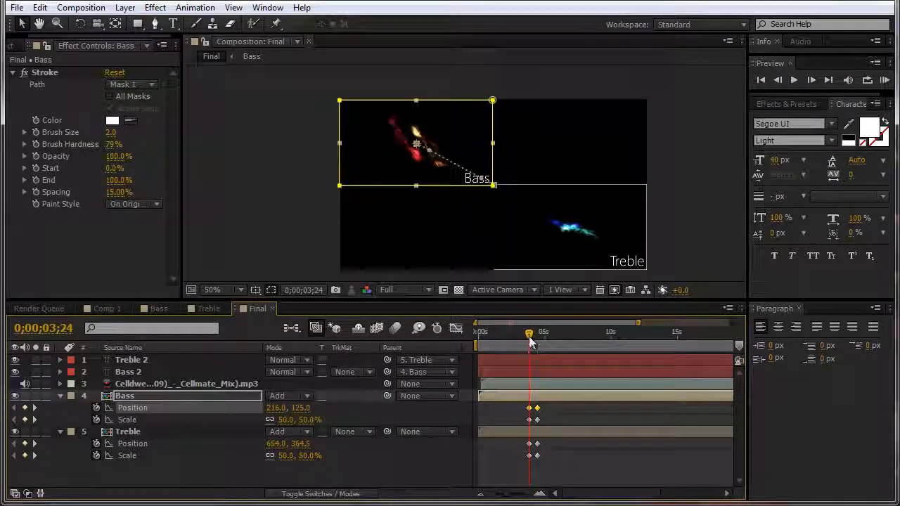
# Step: Zoom in and nudge Bass so its label meets the dividers, ending at 219, 122
pyautogui.press('.')
pyautogui.press('.')
pyautogui.press('.')
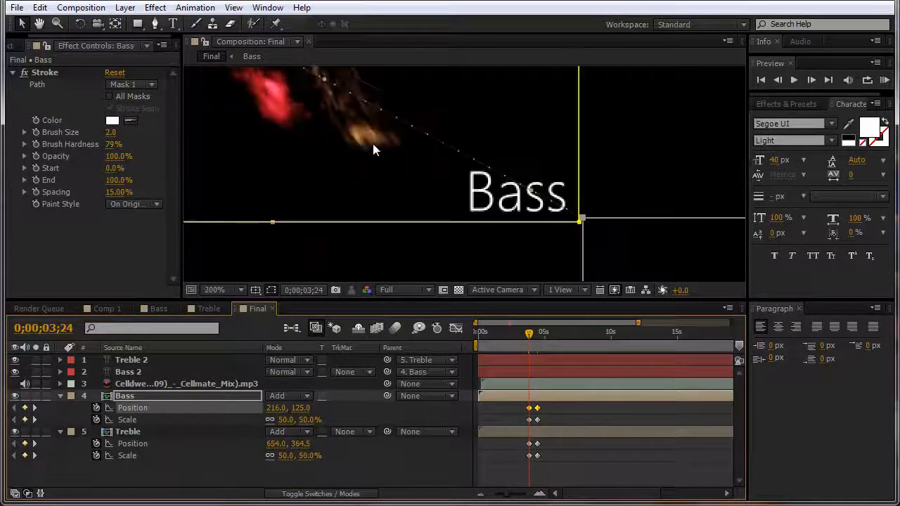
pyautogui.moveTo(476, 164); pyautogui.dragTo(477, 158)
pyautogui.click(481, 259)
pyautogui.press(',')
pyautogui.press(',')
pyautogui.press(',')
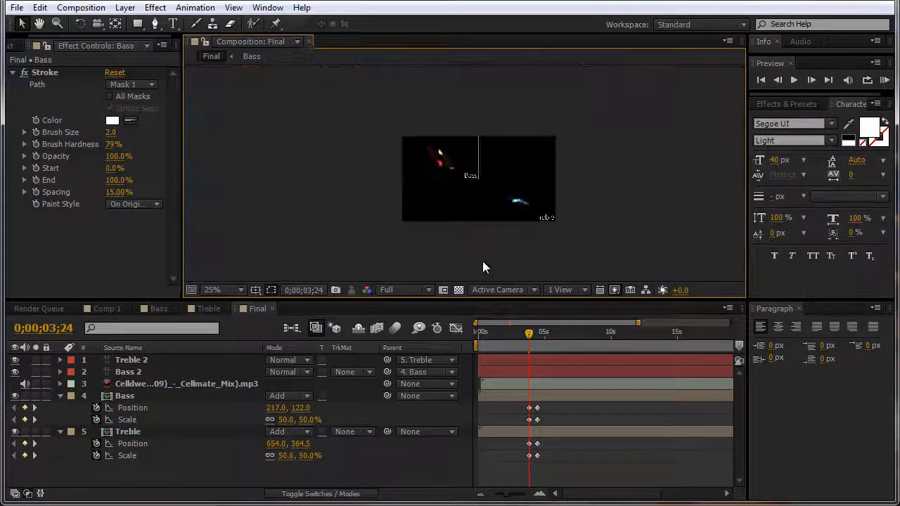
pyautogui.press('.')
pyautogui.press('.')
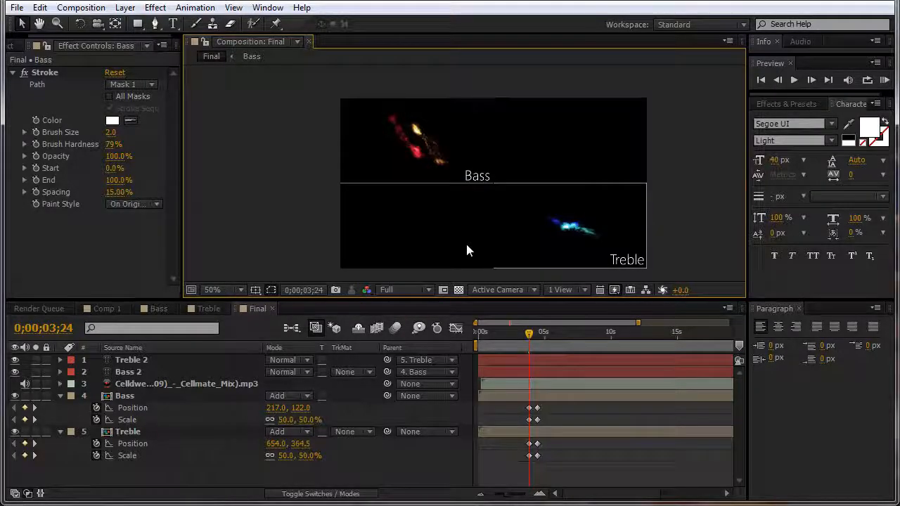
pyautogui.press('.')
pyautogui.press('.')
pyautogui.click(446, 163)
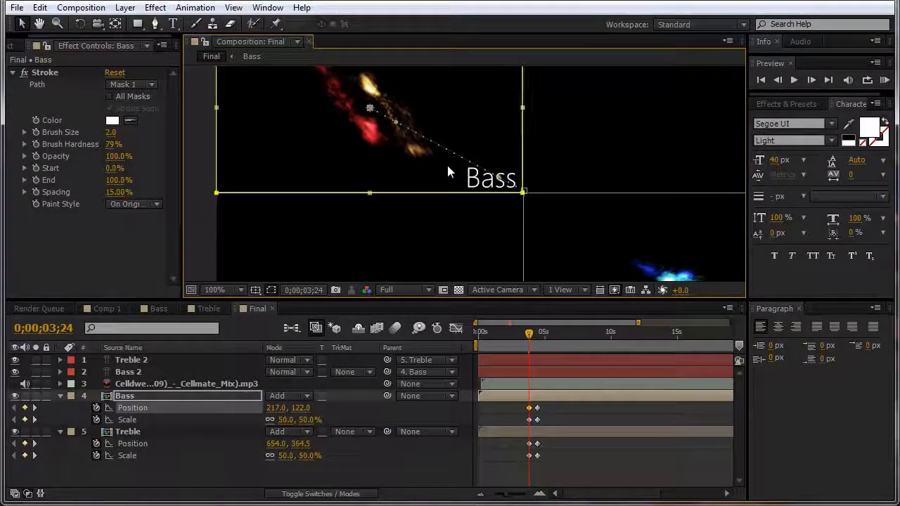
pyautogui.press('Right')
pyautogui.press('Right')
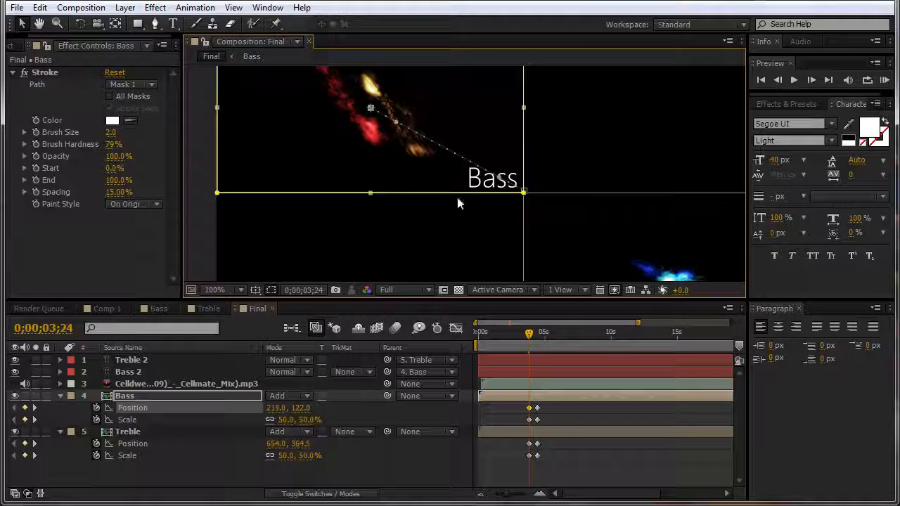
pyautogui.click(462, 222)
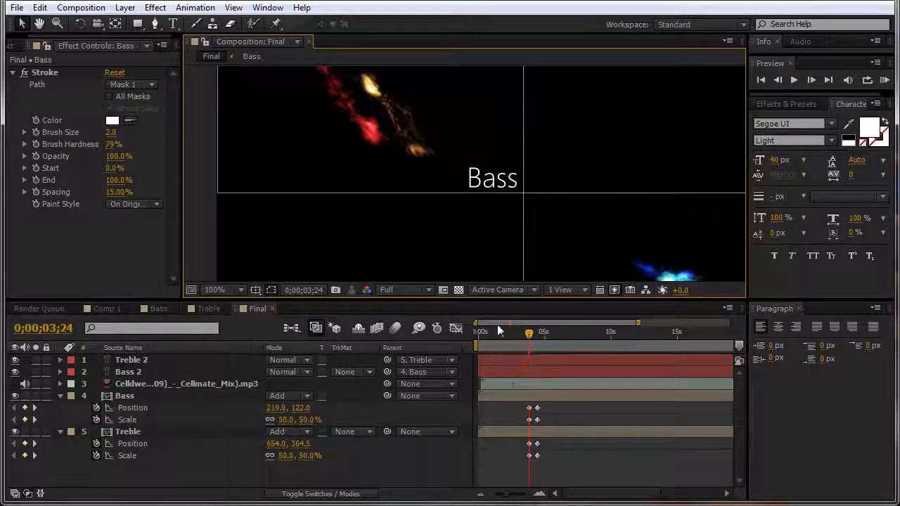
pyautogui.moveTo(529, 333)
pyautogui.mouseDown()
pyautogui.moveTo(550, 337)
pyautogui.moveTo(532, 338)
pyautogui.mouseUp()
pyautogui.press(',')
pyautogui.moveTo(530, 333); pyautogui.dragTo(535, 335)
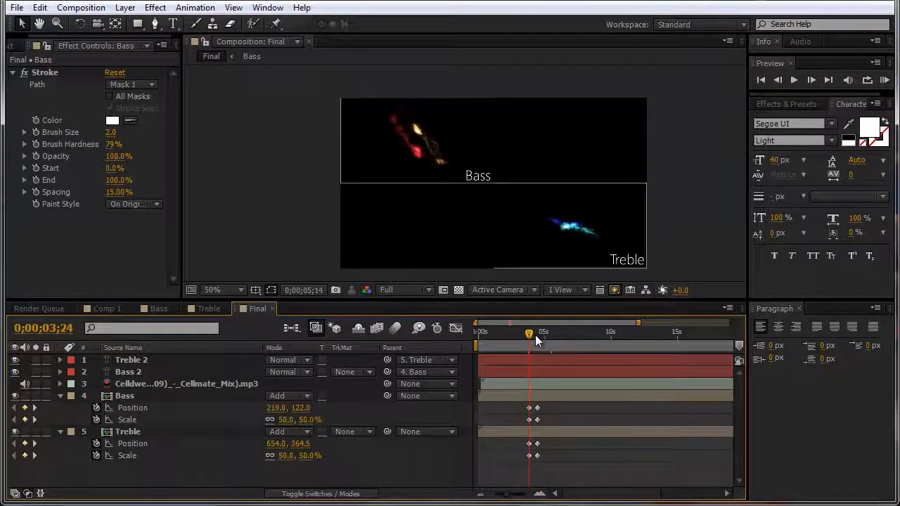
# Step: Select the Bass 2 and Treble 2 label layers and return to 0;00;03;24
pyautogui.click(130, 372)
pyautogui.keyDown('shift'); pyautogui.click(137, 359); pyautogui.keyUp('shift')
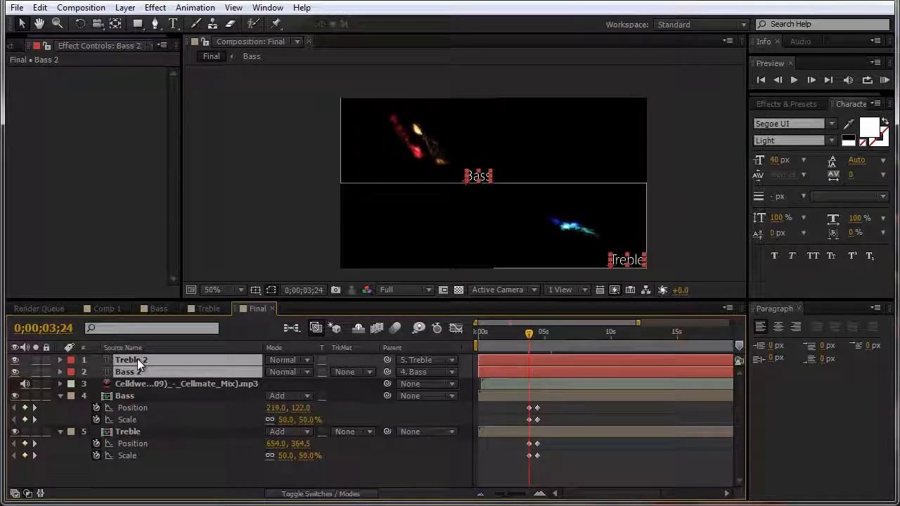
pyautogui.press('End')
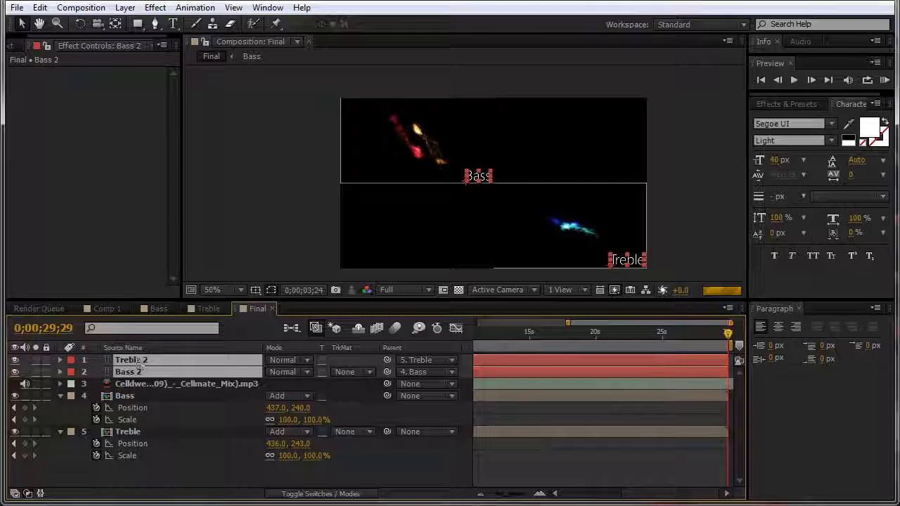
pyautogui.hotkey('ctrl', 'z')
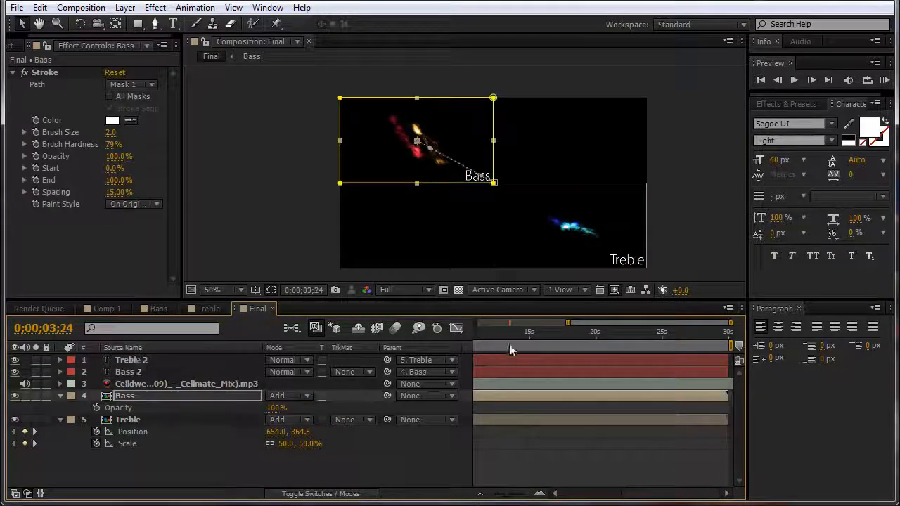
pyautogui.press('-')
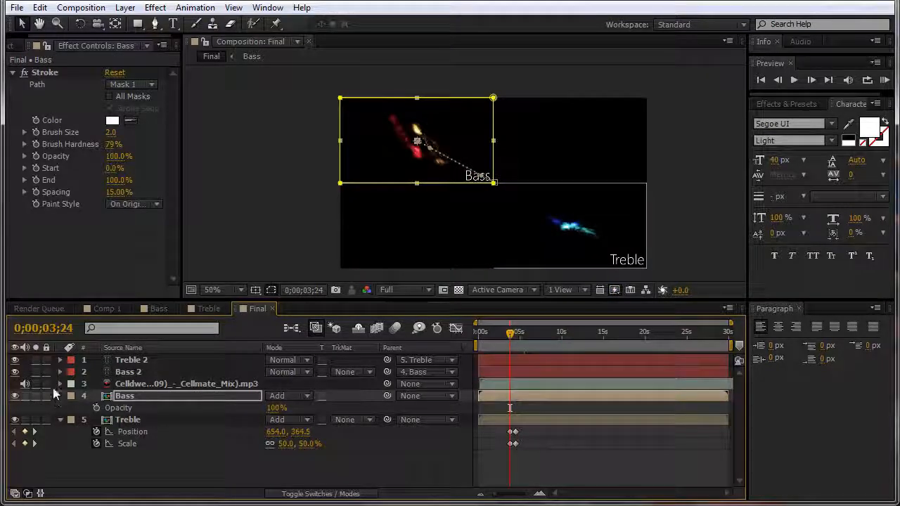
# Step: Keyframe both labels' Opacity at 100% at 3;24, then 0% twenty frames later at 4;14
pyautogui.click(126, 373)
pyautogui.keyDown('shift'); pyautogui.click(127, 359); pyautogui.keyUp('shift')
pyautogui.press('t')
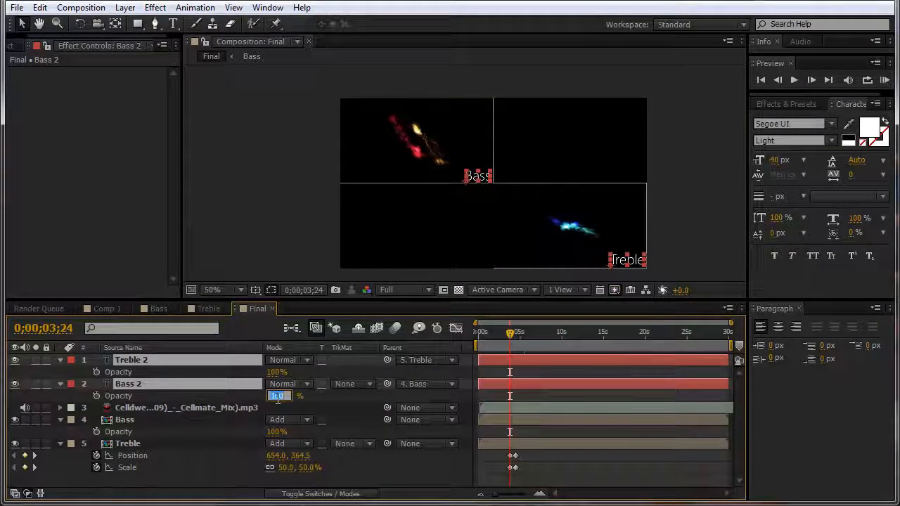
pyautogui.click(96, 372)
pyautogui.click(94, 395)
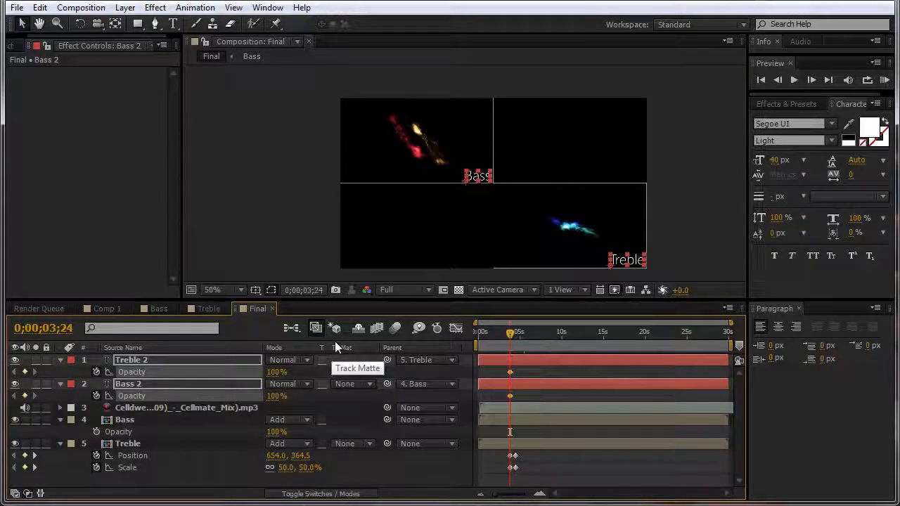
pyautogui.hotkey('shift', 'pagedown')
pyautogui.hotkey('shift', 'pagedown')
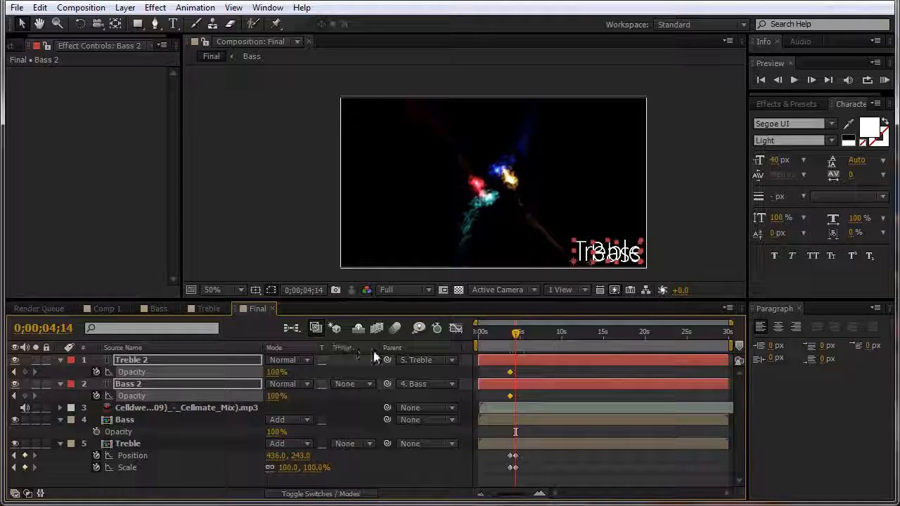
pyautogui.click(276, 372)
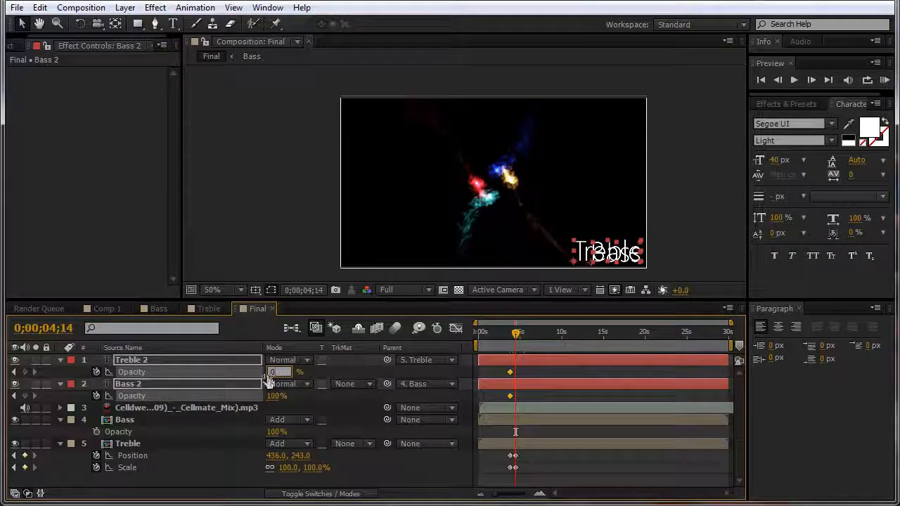
pyautogui.write('0')
pyautogui.press('Return')
# Step: Check the label fade and show only keyframed properties on the layers
pyautogui.moveTo(516, 335)
pyautogui.mouseDown()
pyautogui.moveTo(503, 338)
pyautogui.moveTo(520, 338)
pyautogui.mouseUp()
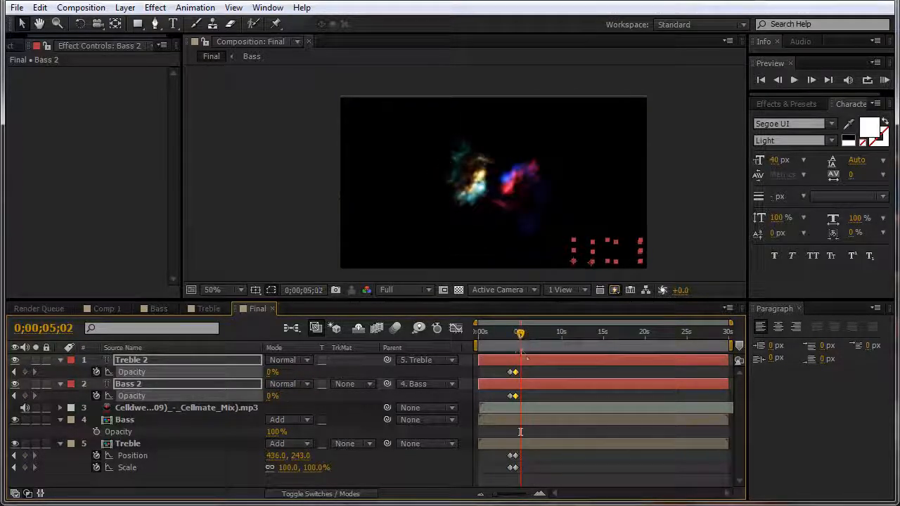
pyautogui.click(526, 355)
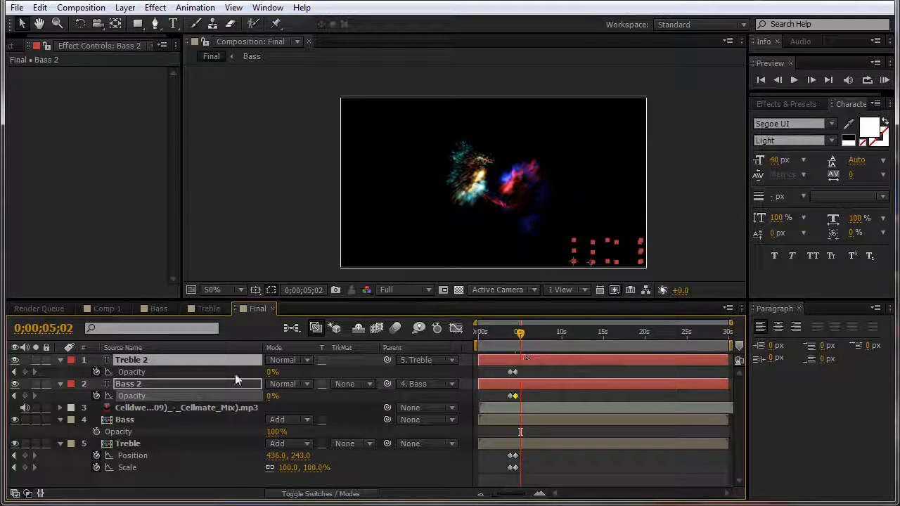
pyautogui.click(60, 361)
pyautogui.click(59, 371)
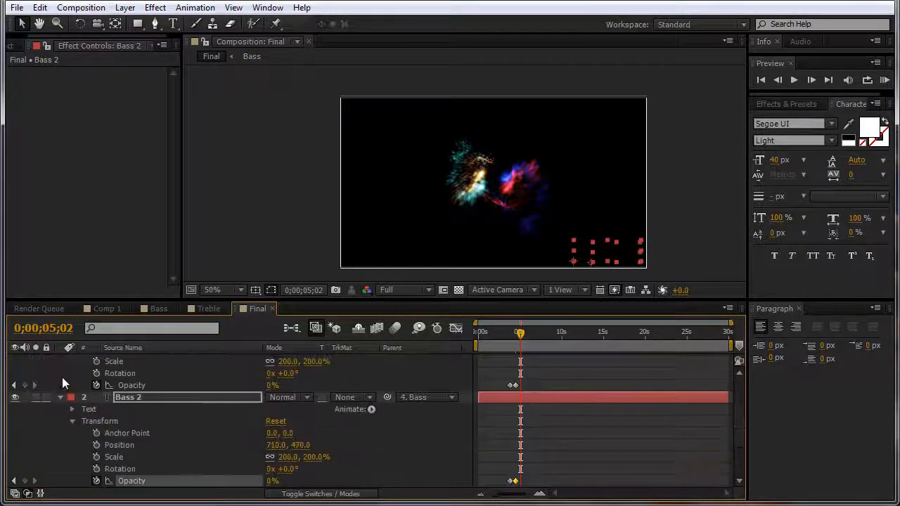
pyautogui.click(60, 392)
pyautogui.press('u')
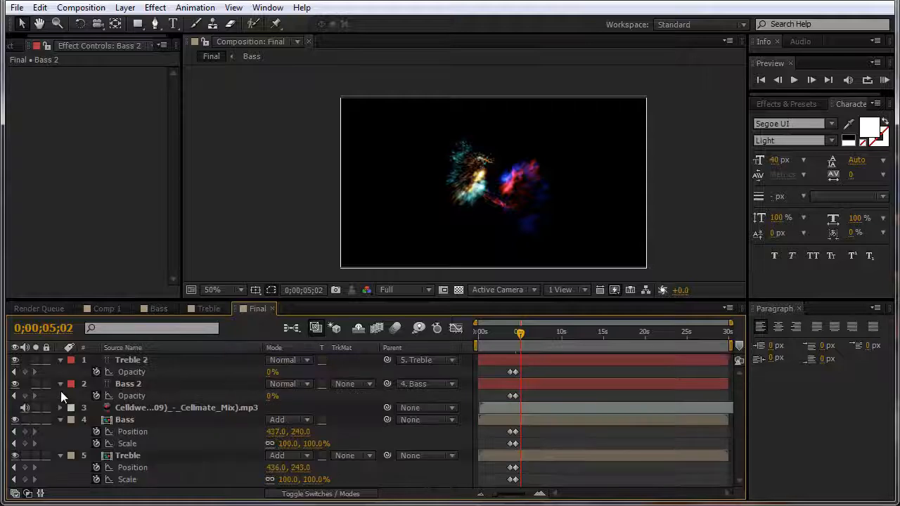
pyautogui.click(117, 360)
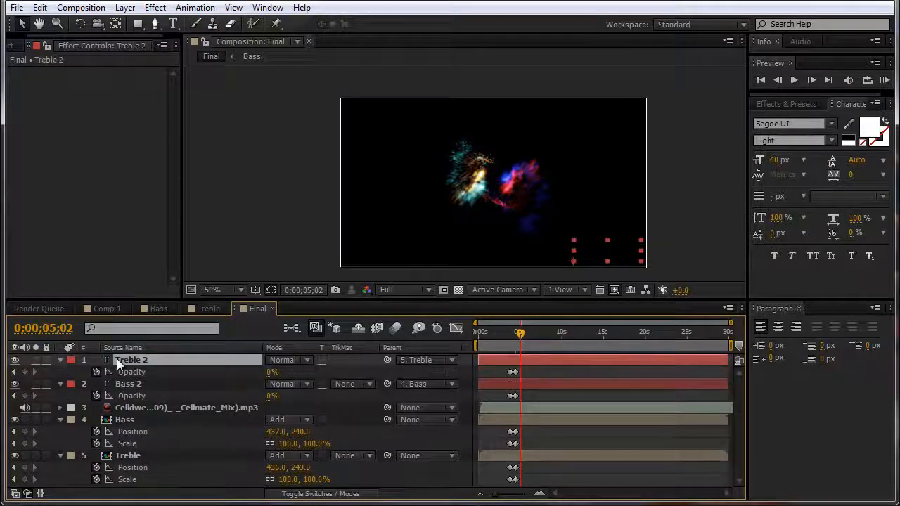
pyautogui.click(162, 468)
pyautogui.press('Return')
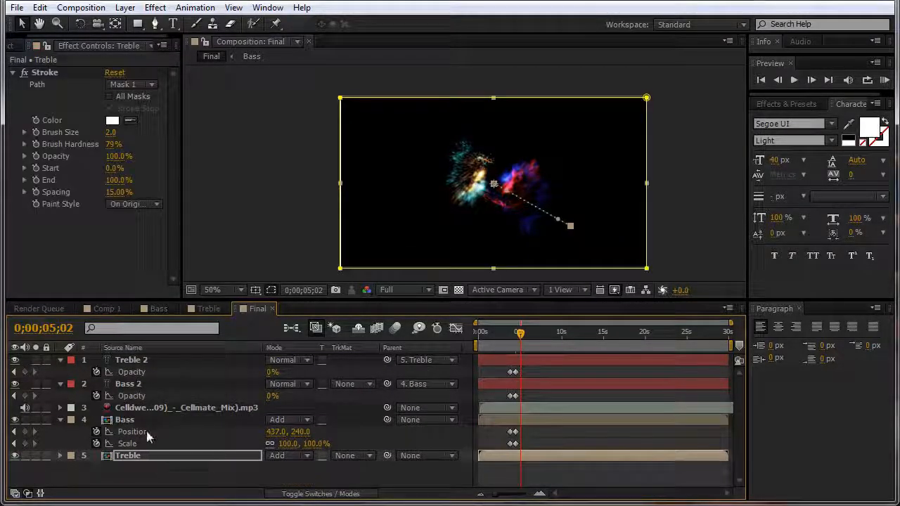
pyautogui.click(145, 420)
# Step: Collapse the Bass, Bass 2 and Treble 2 layer properties
pyautogui.press('u')
pyautogui.click(135, 385)
pyautogui.press('u')
pyautogui.click(135, 360)
pyautogui.press('u')
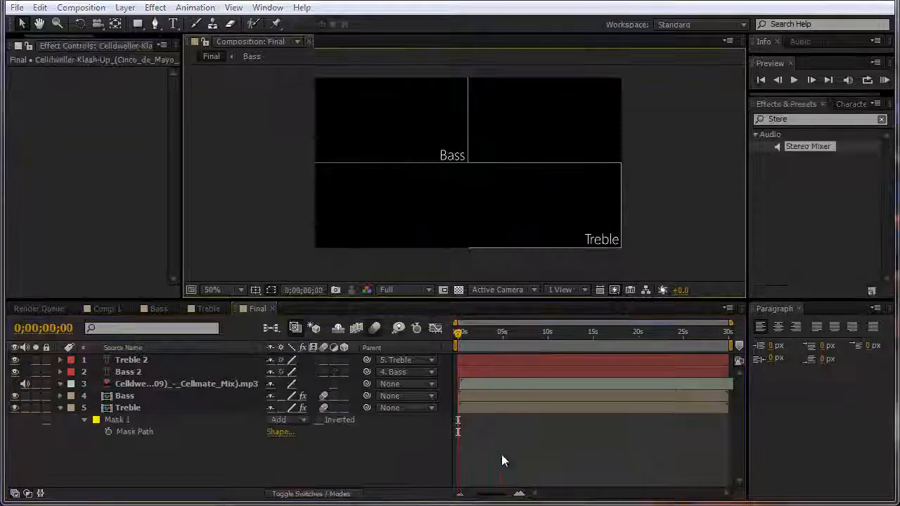
# Step: Create a new black solid layer named 'Fader'
pyautogui.click(125, 8)
pyautogui.moveTo(143, 24)
pyautogui.click(387, 40)
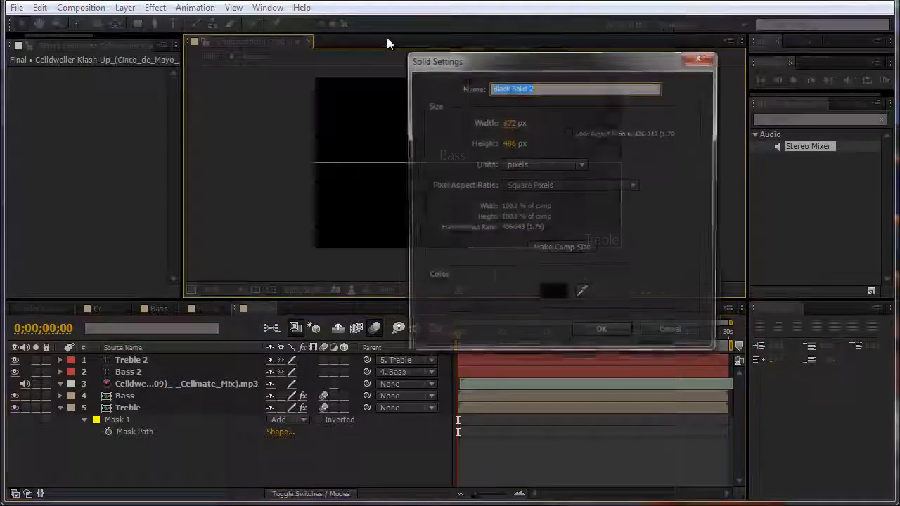
pyautogui.write('Fader')
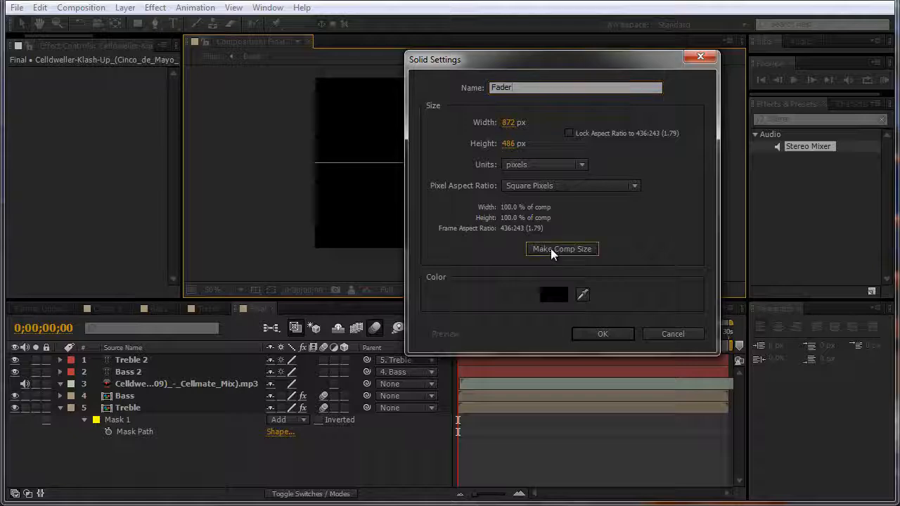
pyautogui.click(553, 295)
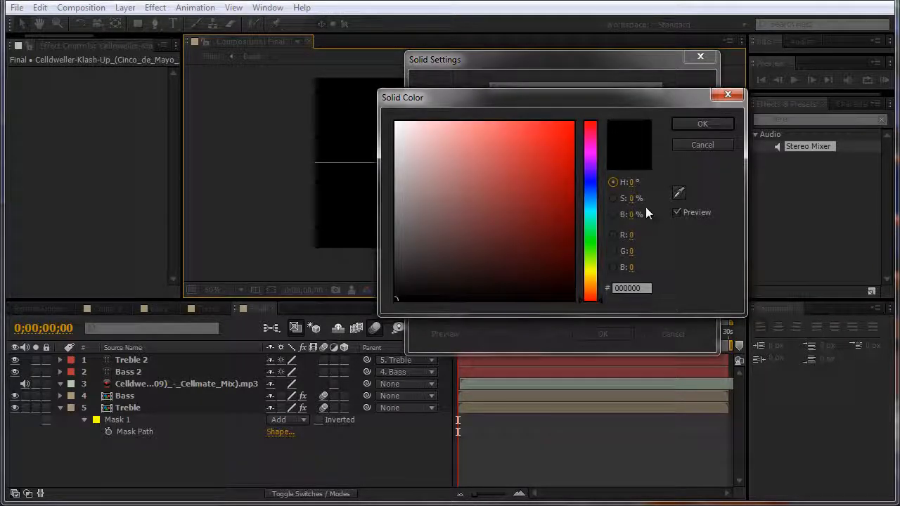
pyautogui.click(701, 125)
pyautogui.click(603, 334)
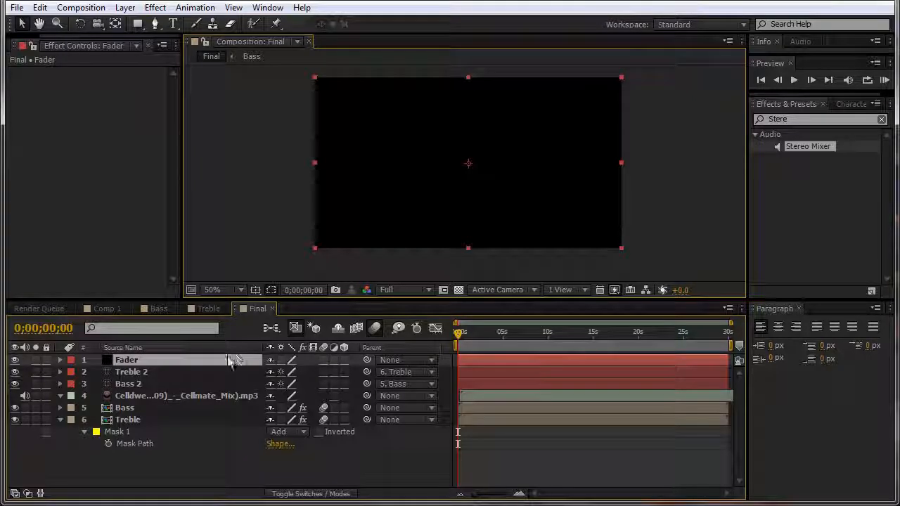
# Step: Keyframe the Fader's Opacity from 100% at 0s to 0% at 0;00;00;20
pyautogui.press('t')
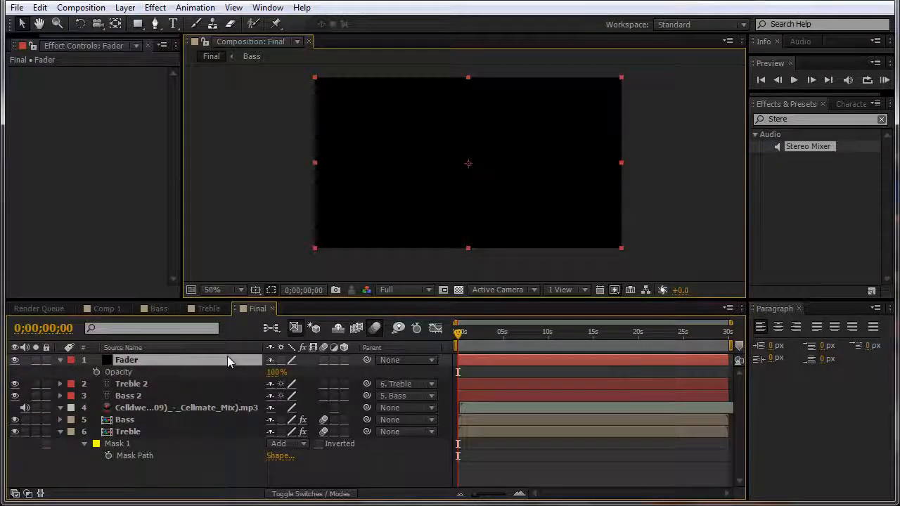
pyautogui.click(96, 372)
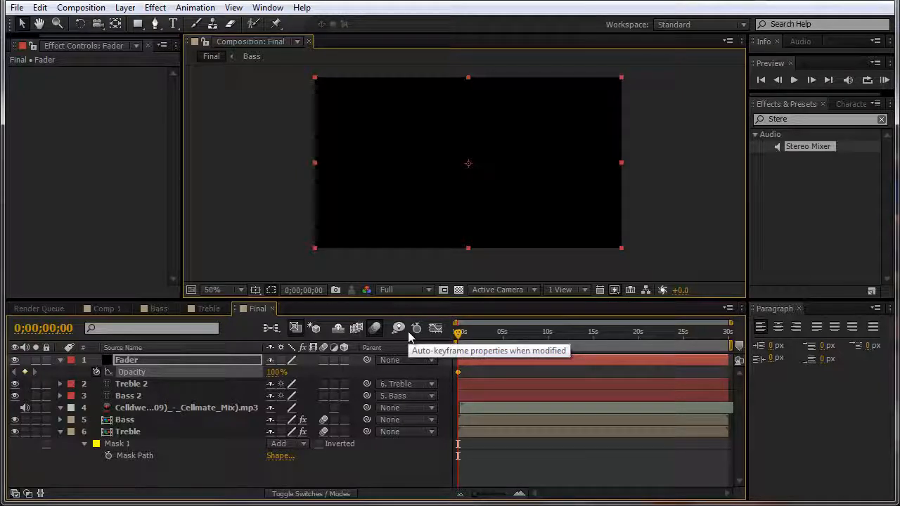
pyautogui.press('space')
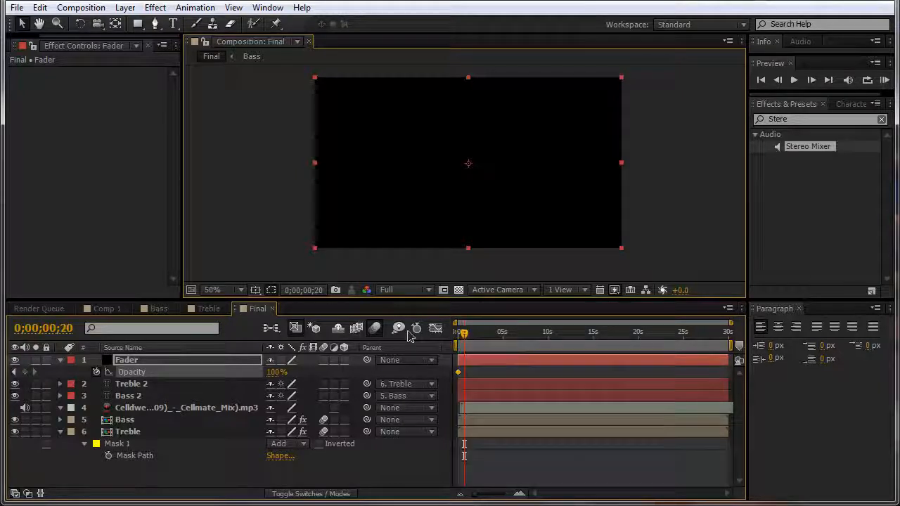
pyautogui.click(272, 373)
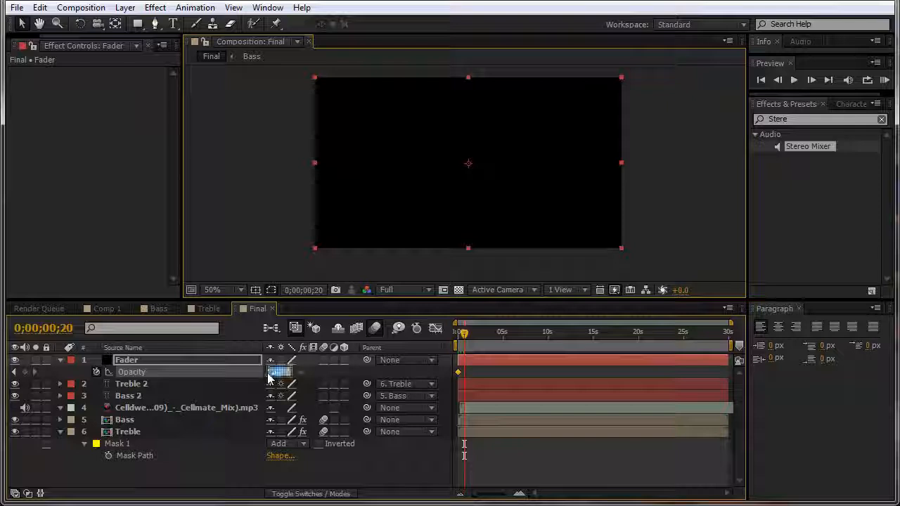
pyautogui.write('00')
pyautogui.press('Return')
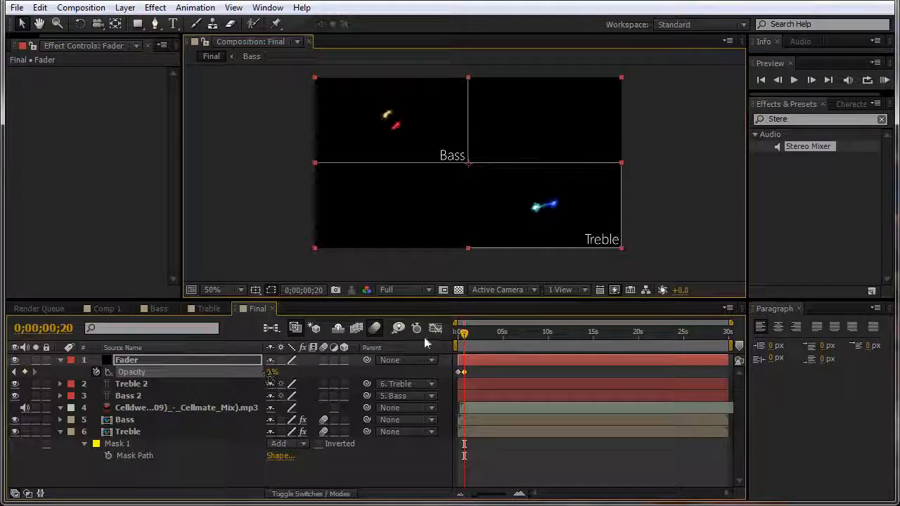
pyautogui.press('pagedown')
pyautogui.press('pagedown')
pyautogui.press('pagedown')
# Step: Keyframe the Fader's Opacity from 0% at 0;00;29;09 up to 100% at the end
pyautogui.moveTo(552, 350); pyautogui.dragTo(729, 341)
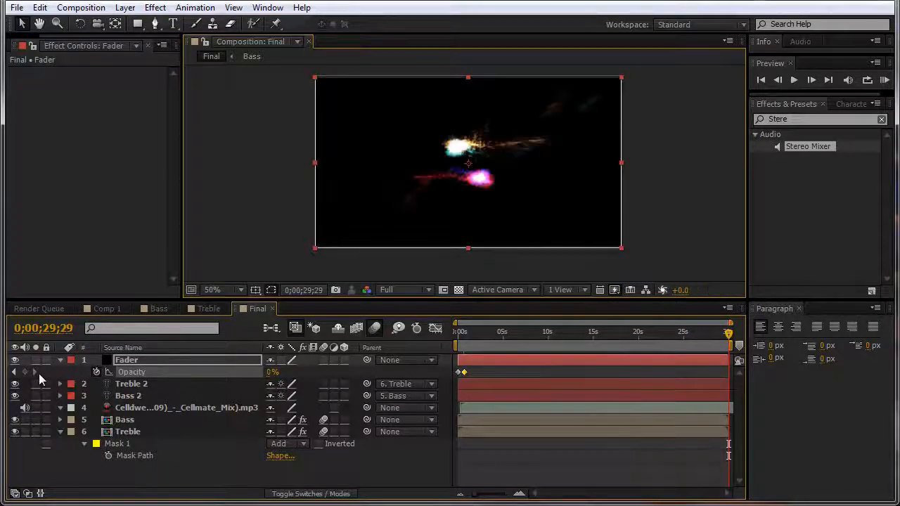
pyautogui.click(279, 375)
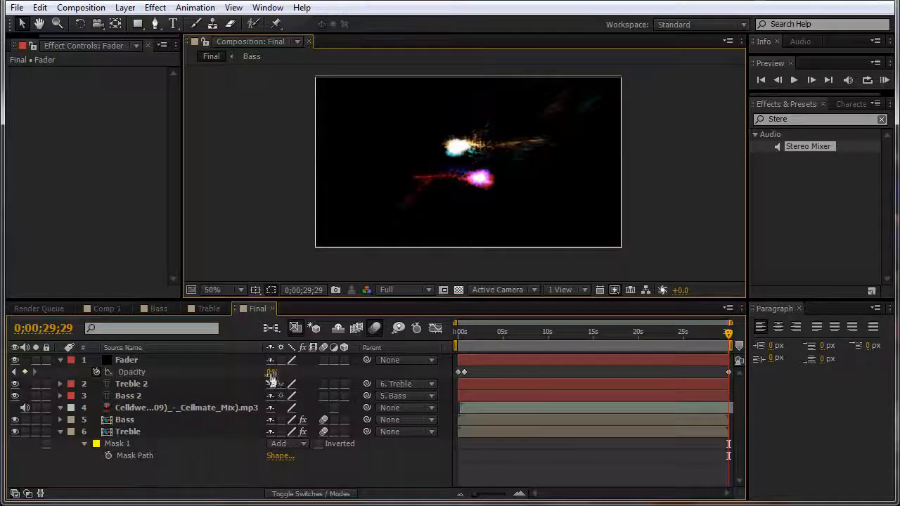
pyautogui.click(271, 373)
pyautogui.write('100')
pyautogui.press('Return')
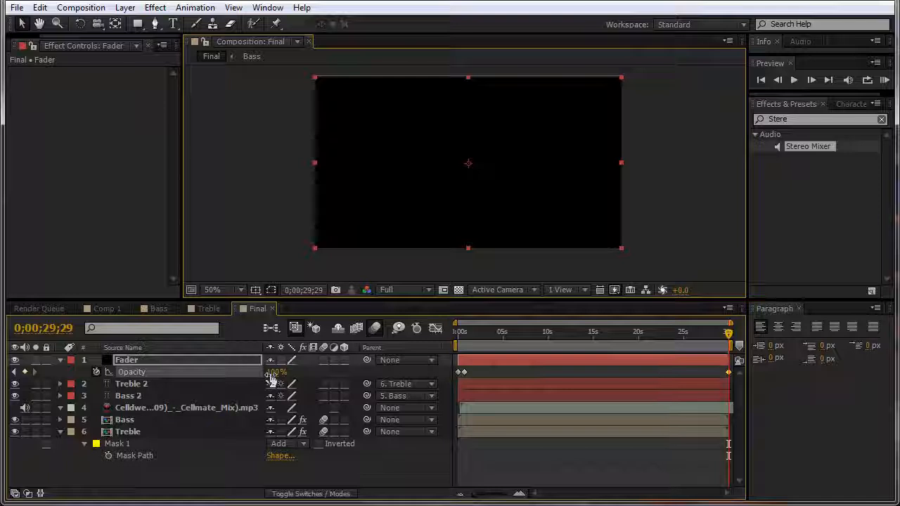
pyautogui.hotkey('shift', 'pageup')
pyautogui.hotkey('shift', 'pageup')
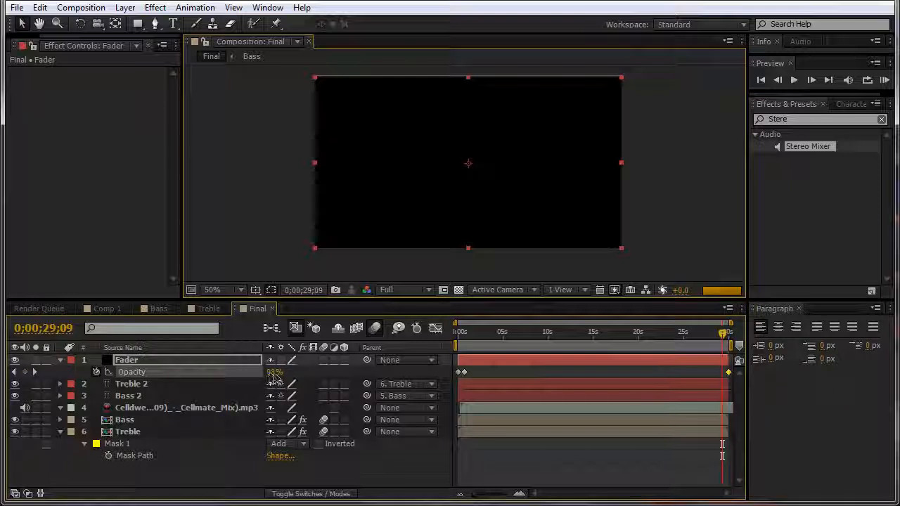
pyautogui.click(272, 372)
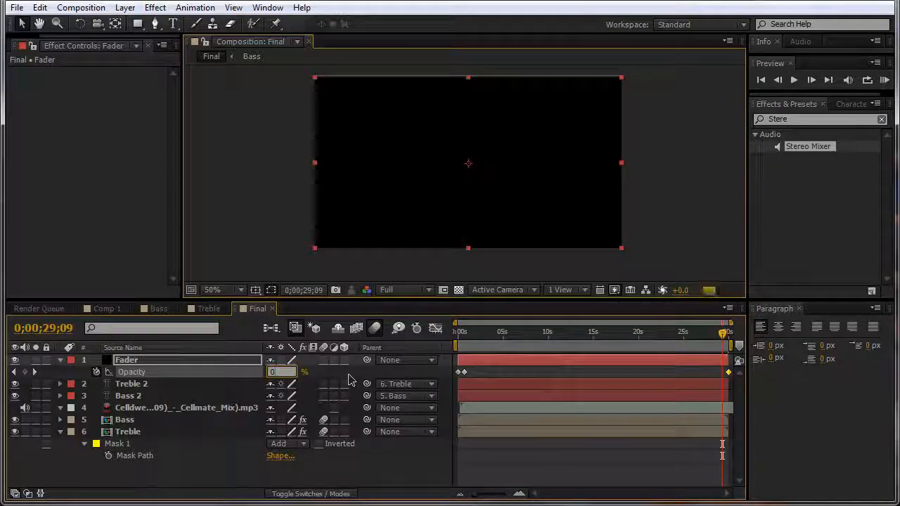
pyautogui.press('Return')
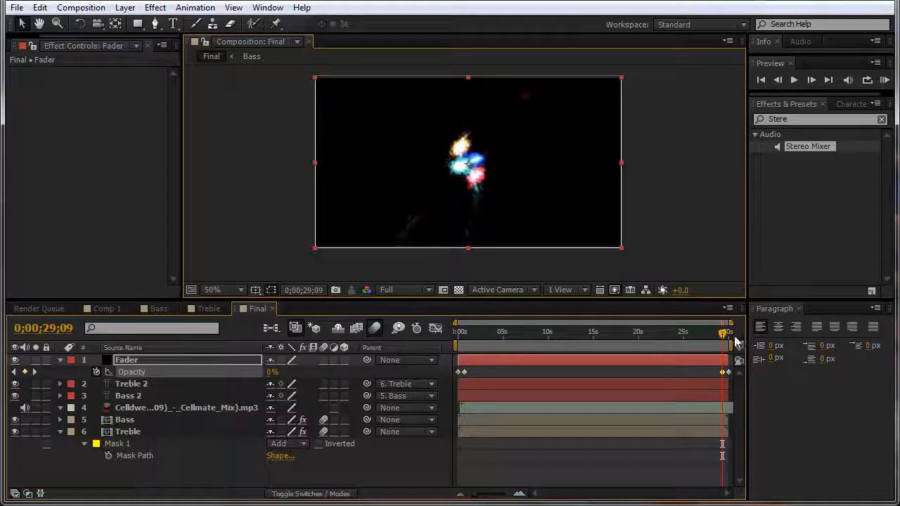
pyautogui.moveTo(725, 342); pyautogui.dragTo(495, 347)
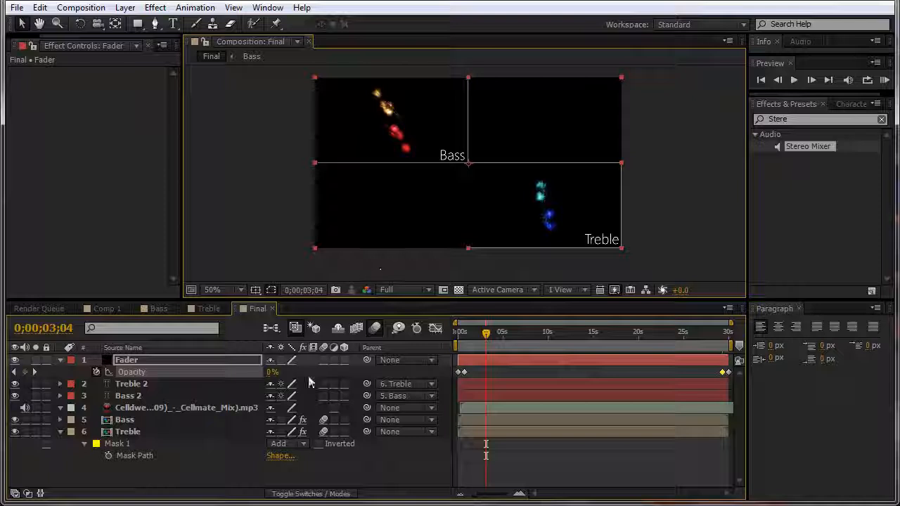
pyautogui.click(59, 359)
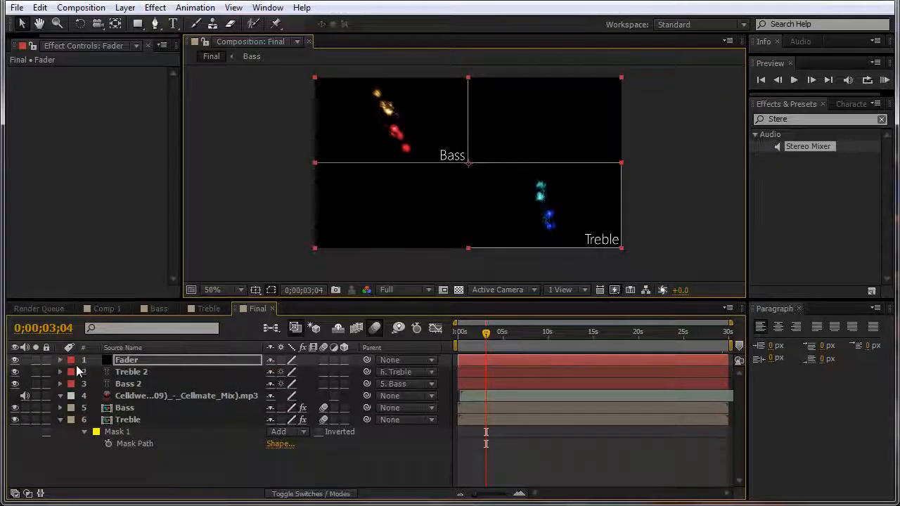
# Step: Search Effects & Presets for 'Stereo' and apply Stereo Mixer to the music layer
pyautogui.click(137, 397)
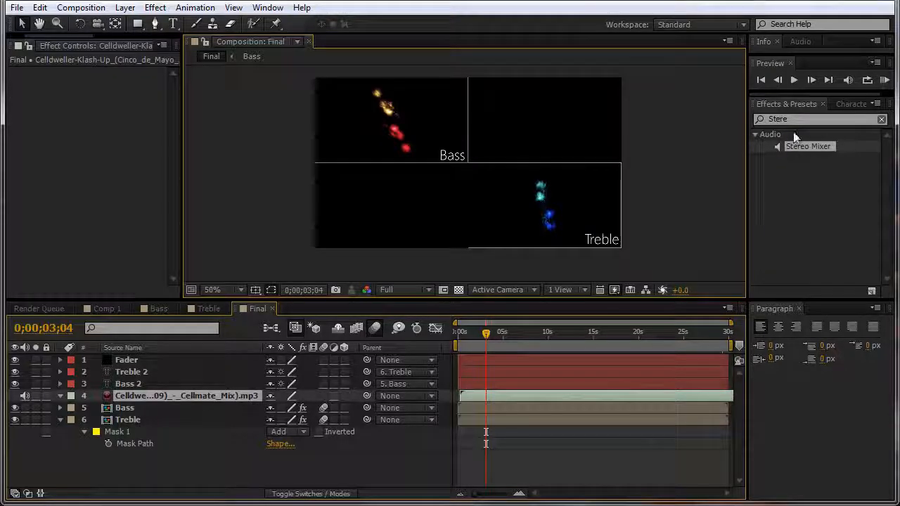
pyautogui.moveTo(795, 119); pyautogui.dragTo(717, 119)
pyautogui.write('Stereo')
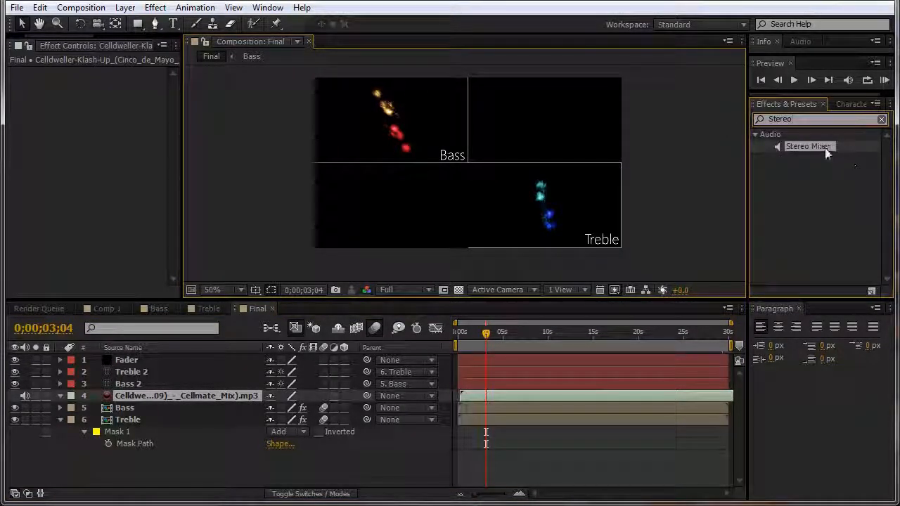
pyautogui.moveTo(808, 146); pyautogui.dragTo(124, 394)
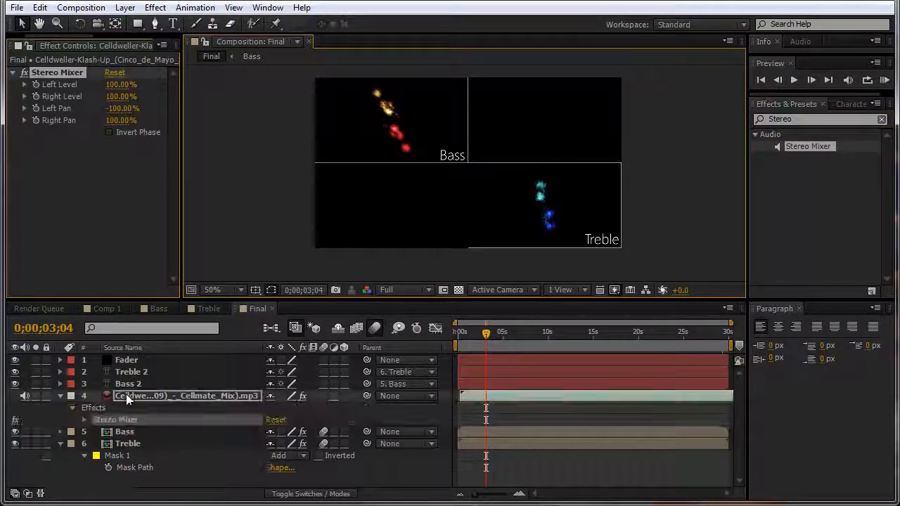
# Step: Reveal the Fader's Opacity keyframes and return to the start of the comp
pyautogui.click(125, 361)
pyautogui.press('t')
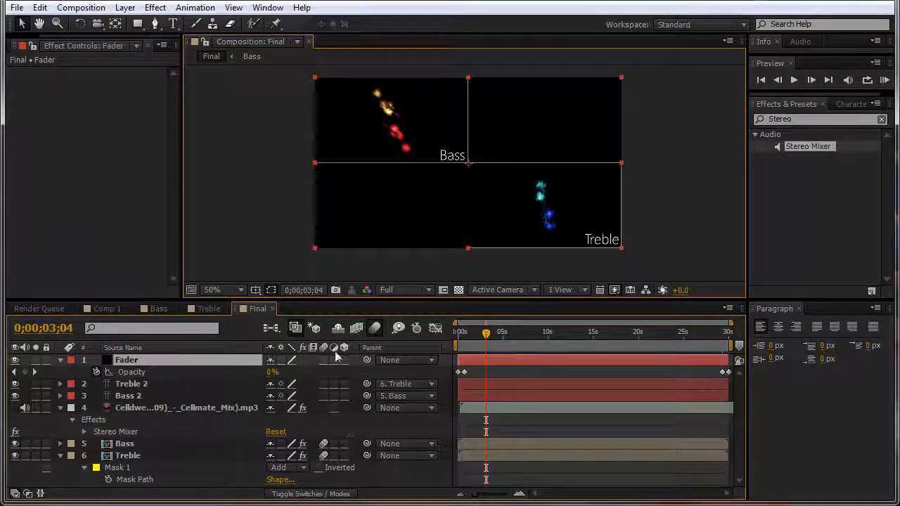
pyautogui.moveTo(485, 332); pyautogui.dragTo(455, 337)
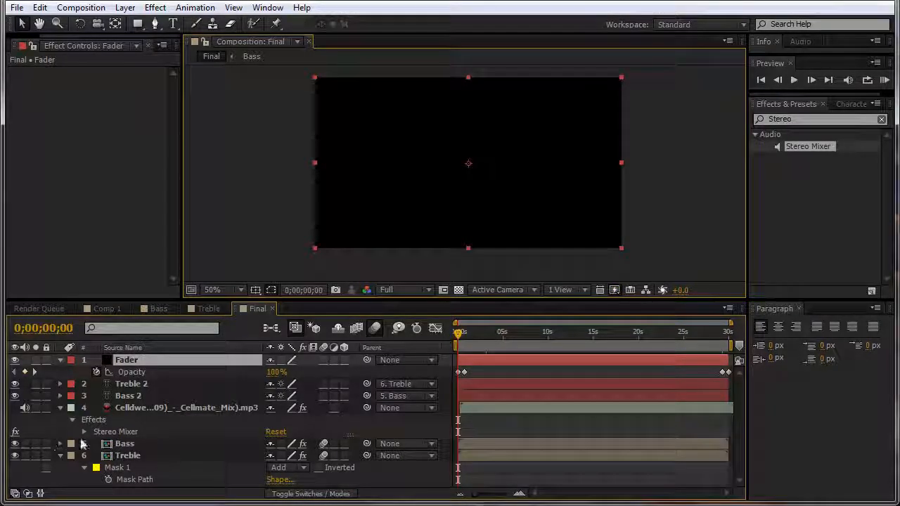
# Step: Keyframe the music's Left and Right Level at 0% at the start
pyautogui.click(80, 432)
pyautogui.click(84, 431)
pyautogui.scroll(-2, 84, 429)
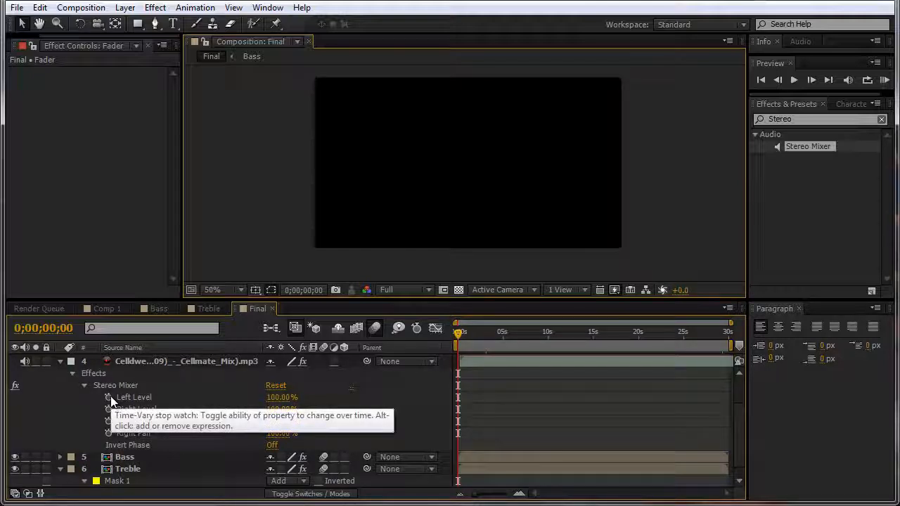
pyautogui.click(109, 397)
pyautogui.click(109, 409)
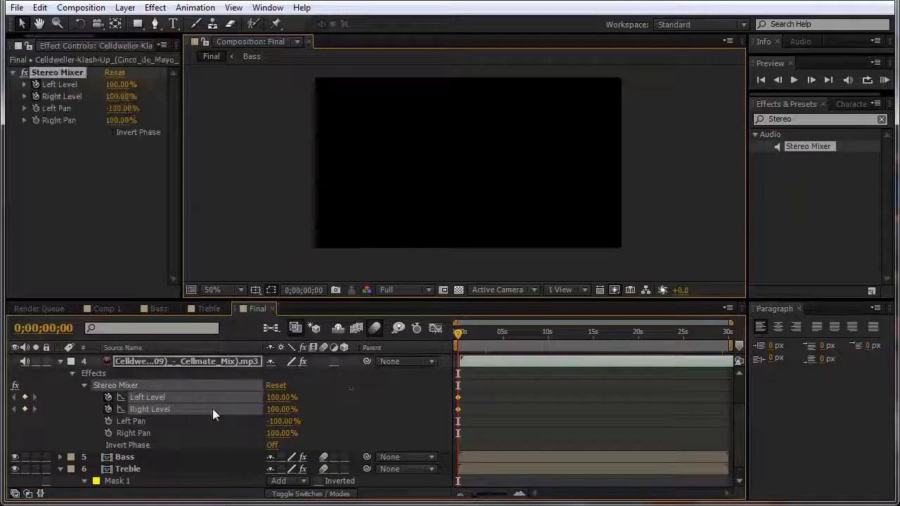
pyautogui.click(276, 397)
pyautogui.write('0')
pyautogui.press('Tab')
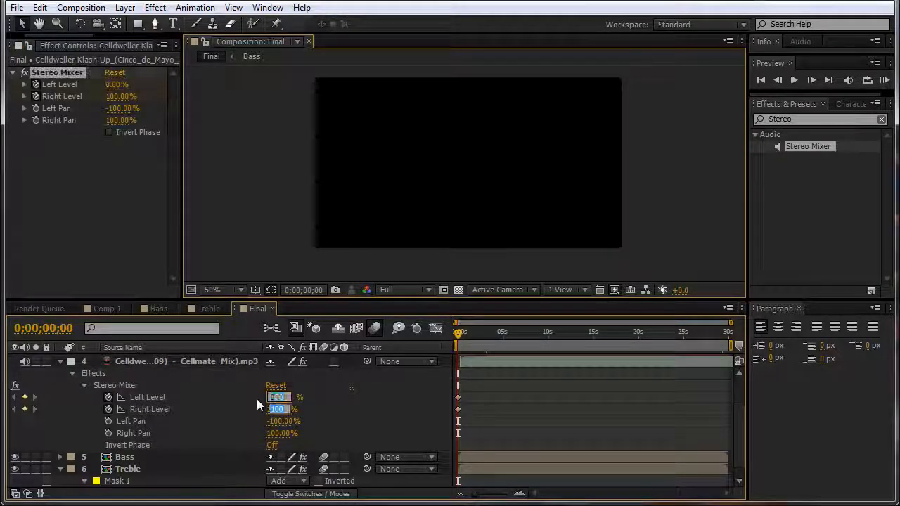
pyautogui.write('0')
pyautogui.press('Return')
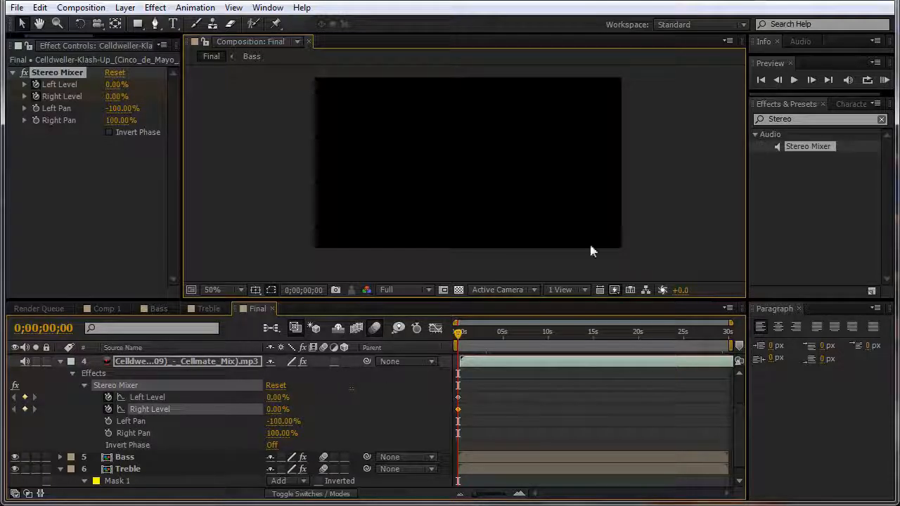
# Step: Set Left and Right Level to 100% at 0;00;00;20
pyautogui.scroll(1, 549, 335)
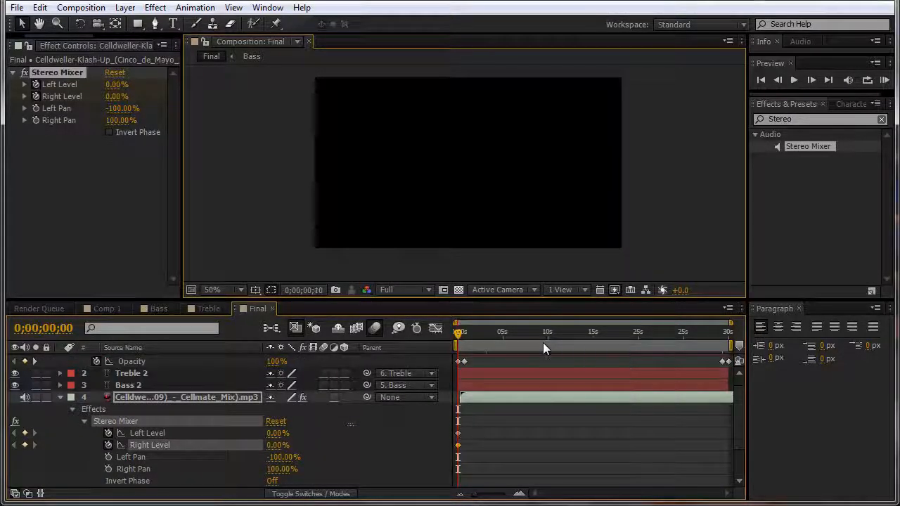
pyautogui.hotkey('shift', 'pagedown')
pyautogui.hotkey('shift', 'pagedown')
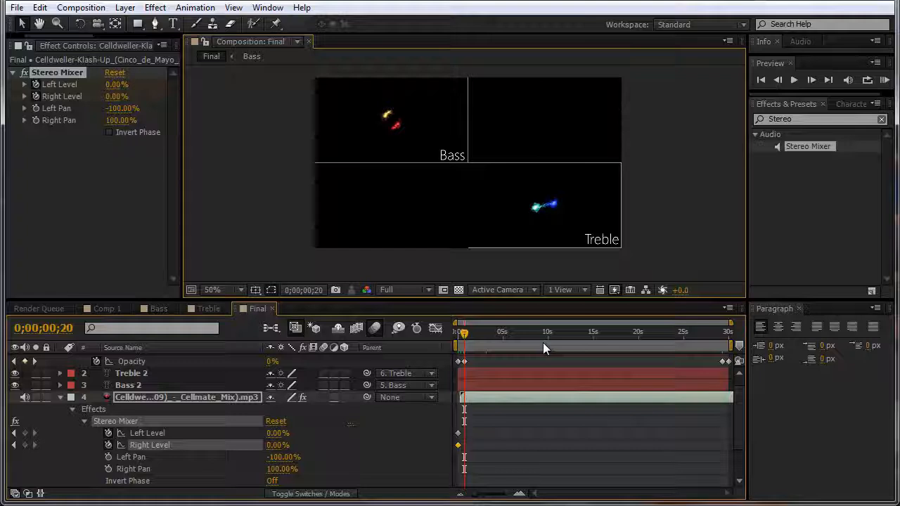
pyautogui.write('100')
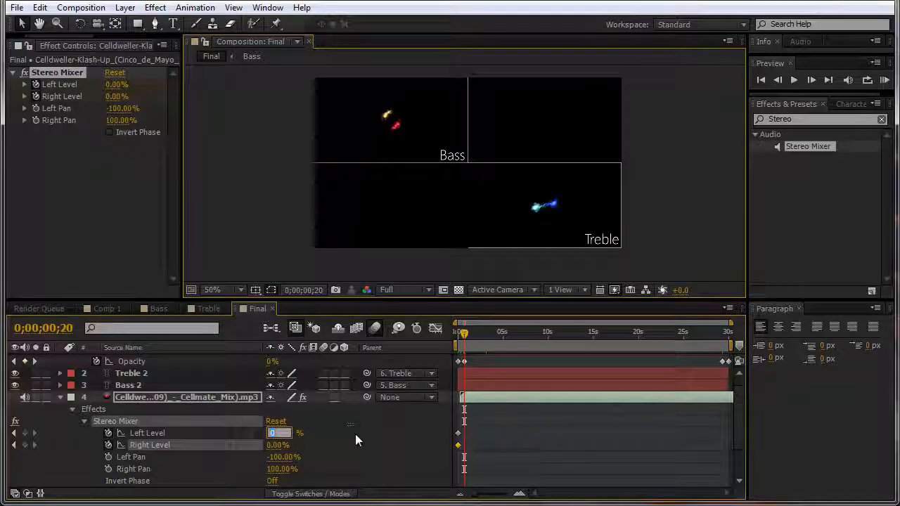
pyautogui.press('Tab')
pyautogui.write('100')
pyautogui.press('Return')
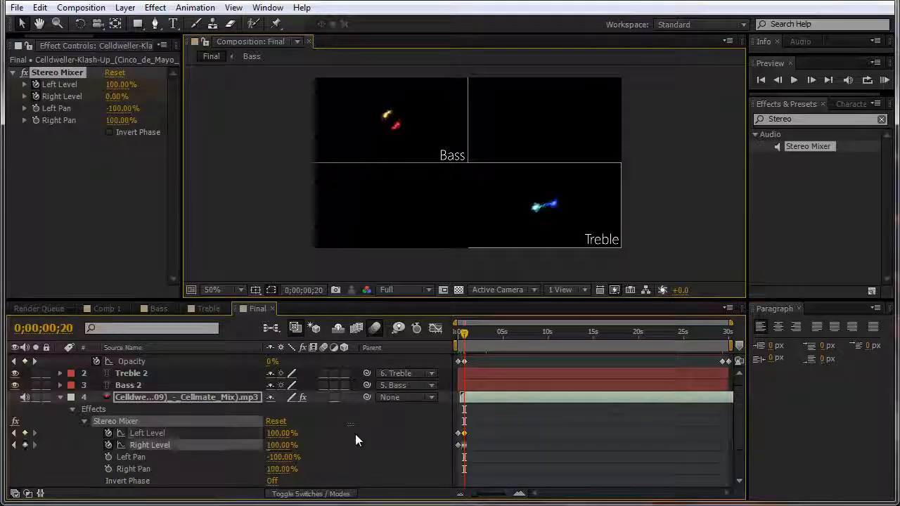
# Step: Hold both Levels at 29;09 and drop them to 0% at 29;29
pyautogui.moveTo(467, 333); pyautogui.dragTo(722, 333)
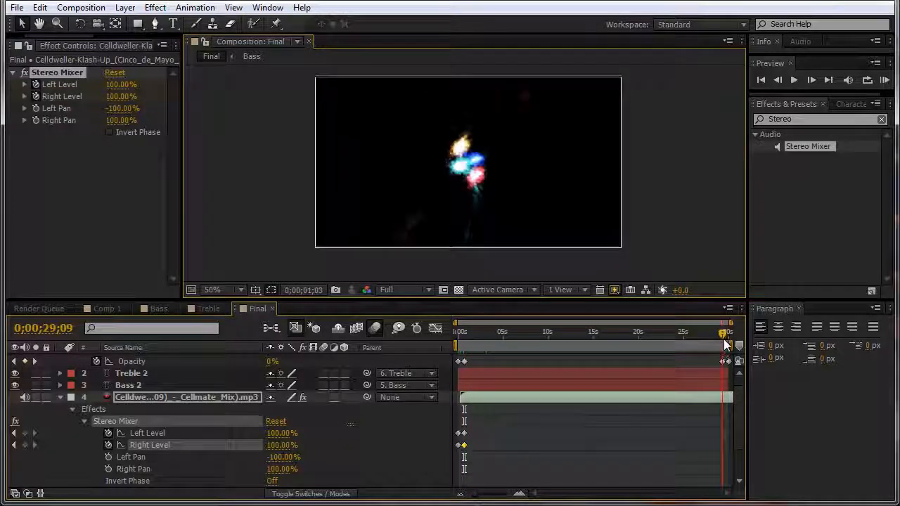
pyautogui.click(25, 433)
pyautogui.click(25, 444)
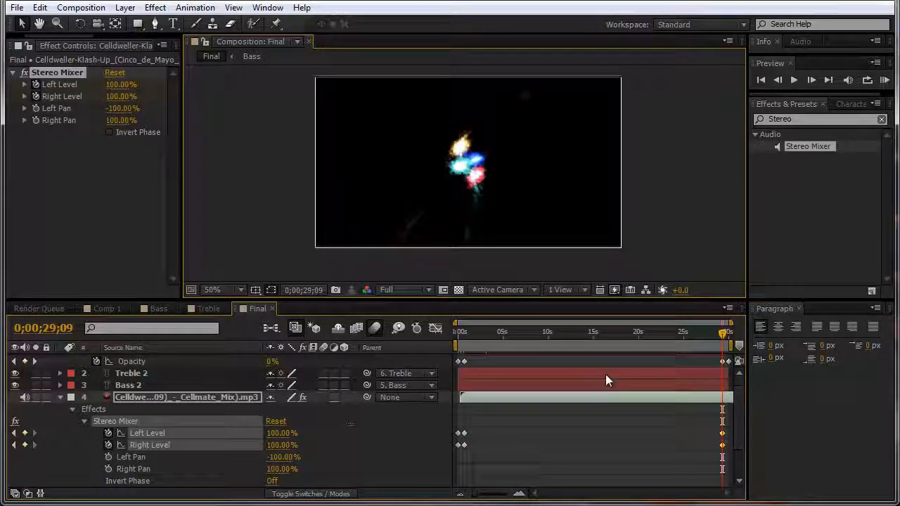
pyautogui.hotkey('shift', 'pagedown')
pyautogui.hotkey('shift', 'pagedown')
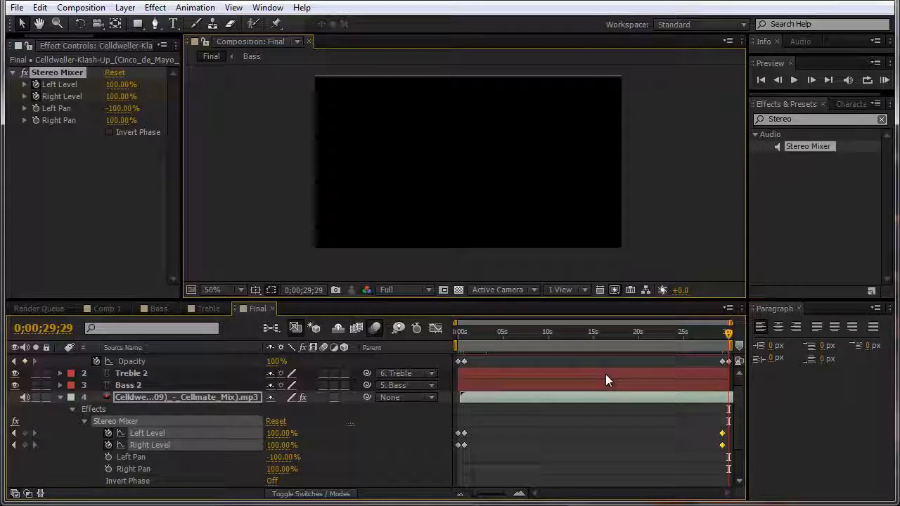
pyautogui.write('00')
pyautogui.press('Tab')
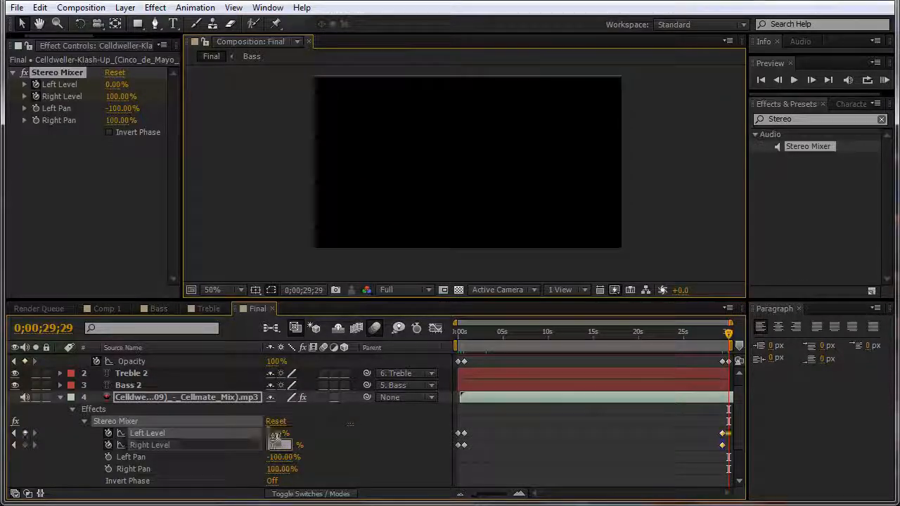
pyautogui.write('0')
pyautogui.press('Return')
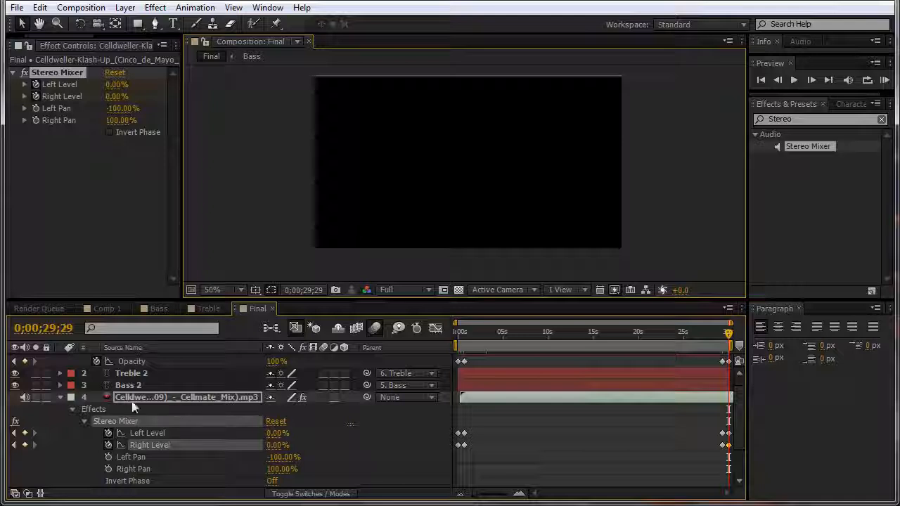
pyautogui.click(61, 397)
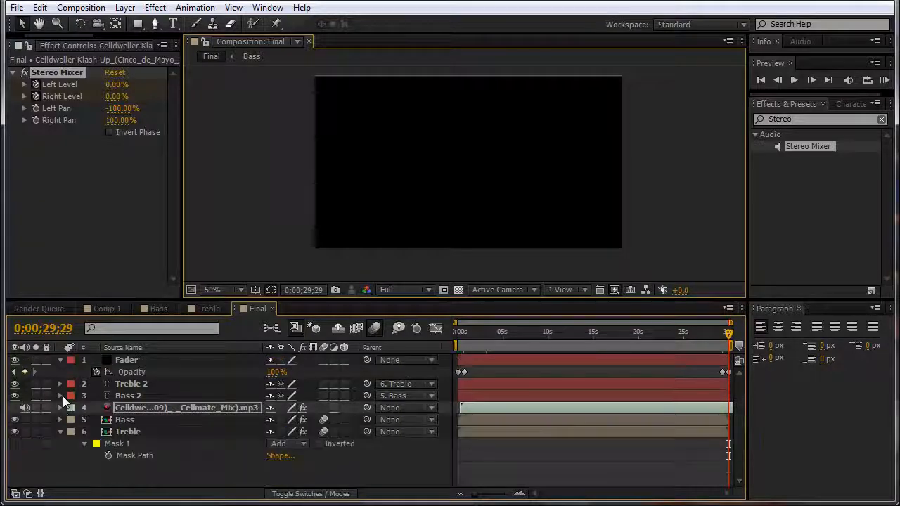
# Step: Collapse the Fader's Opacity property and maximize the Composition panel with the ` key
pyautogui.click(60, 360)
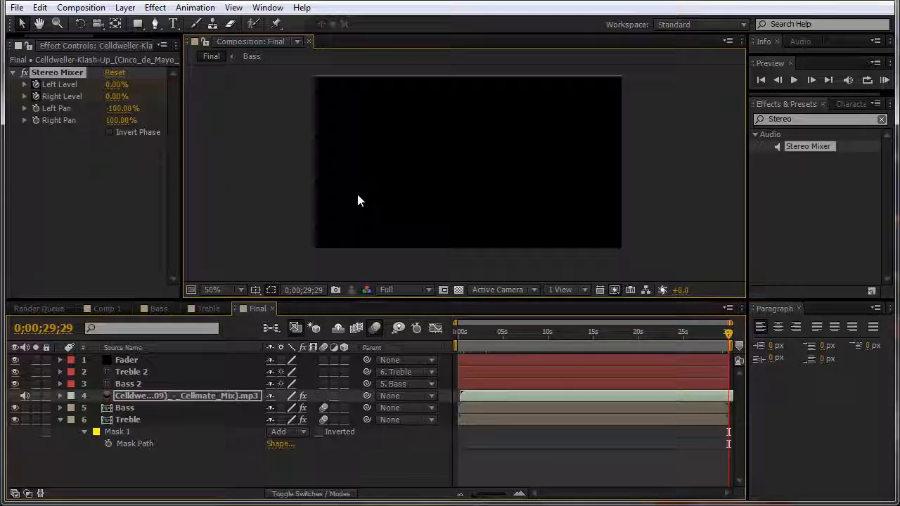
pyautogui.press('`')
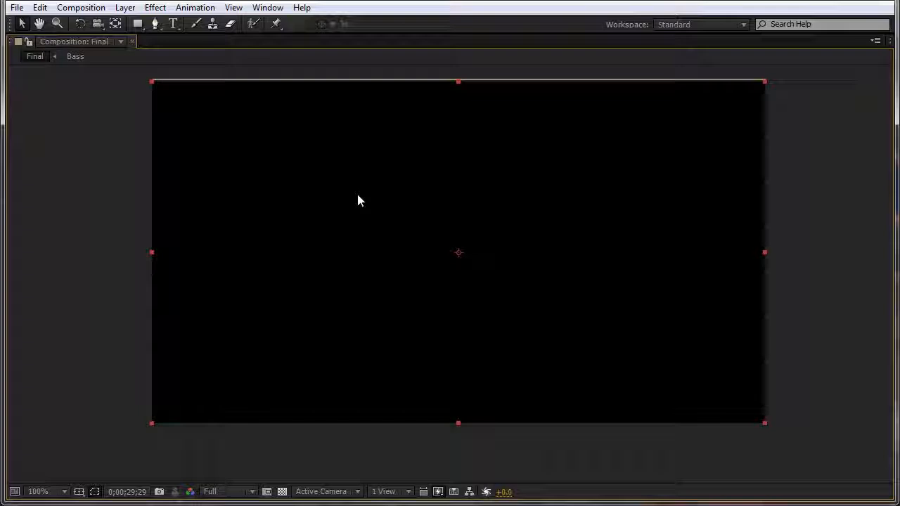
# Step: Preview the finished Final comp, restore the normal workspace, and switch to the browser
pyautogui.press('space')
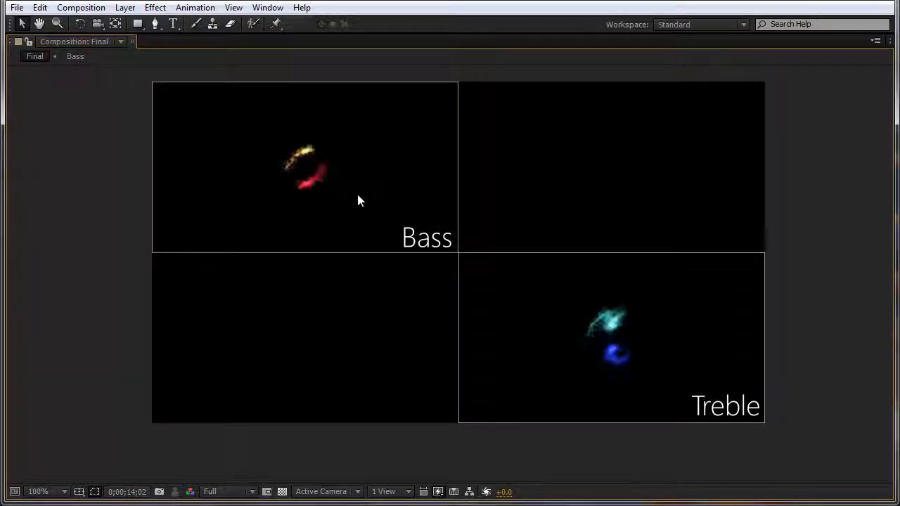
pyautogui.press('space')
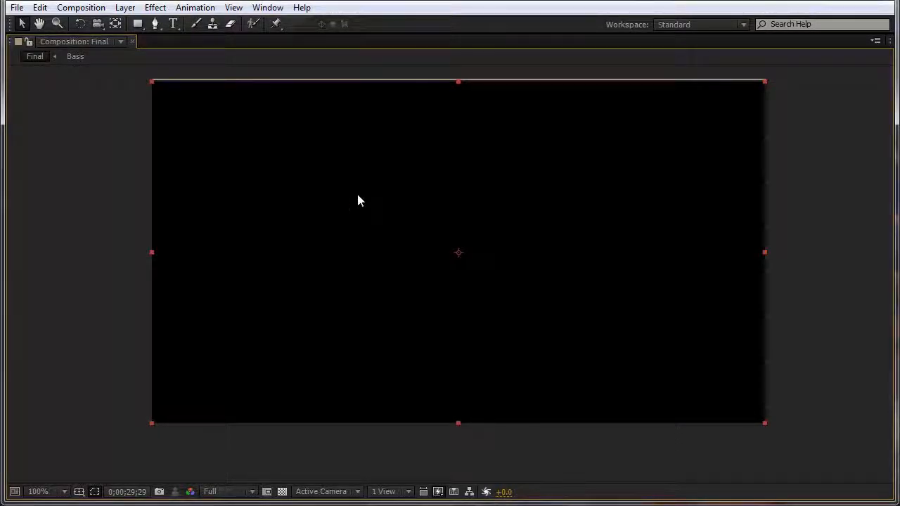
pyautogui.press('`')
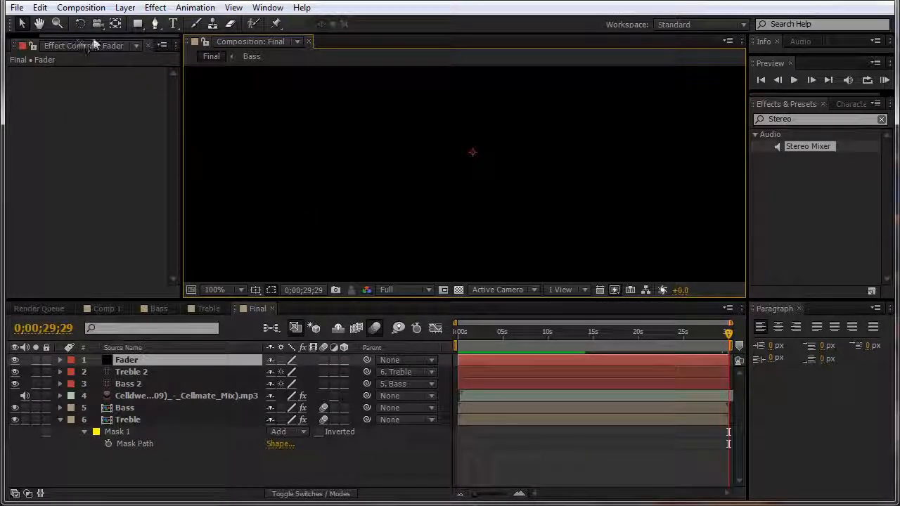
pyautogui.moveTo(92, 36); pyautogui.dragTo(45, 36)
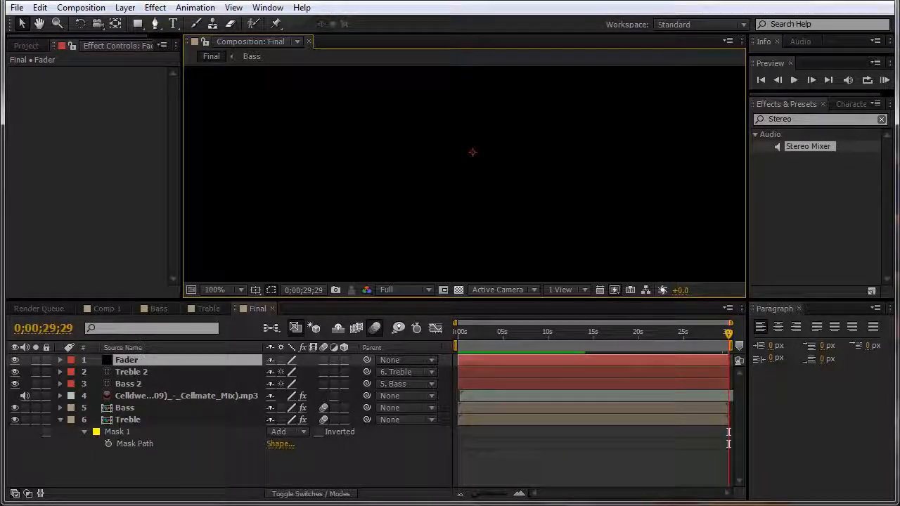
pyautogui.moveTo(279, 501)
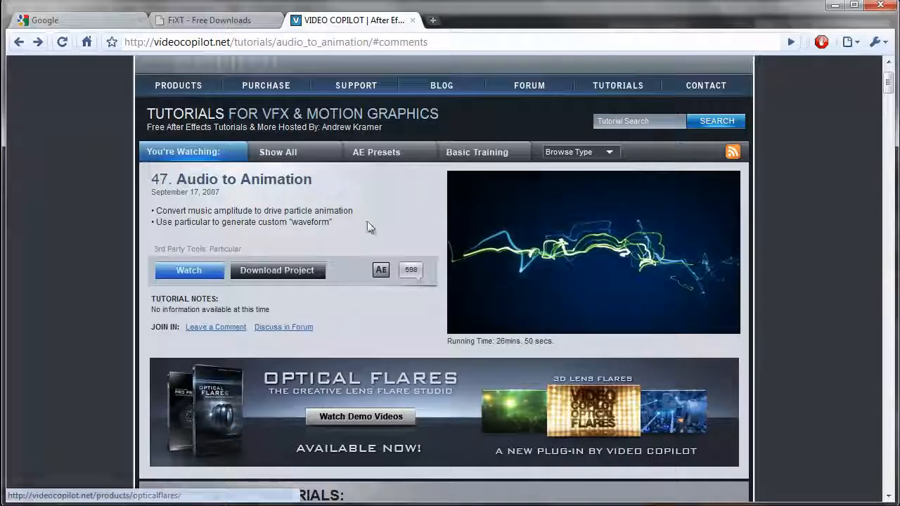
pyautogui.scroll(1, 359, 218)
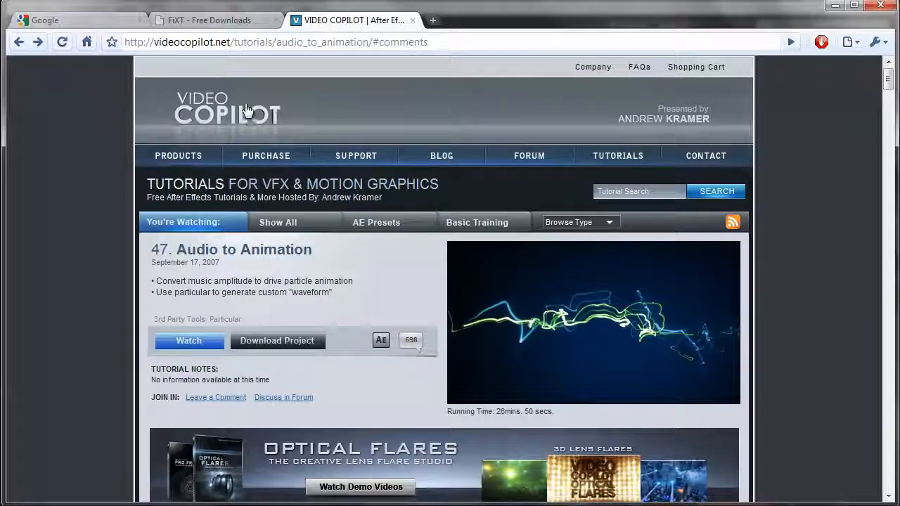
pyautogui.scroll(-1, 302, 282)
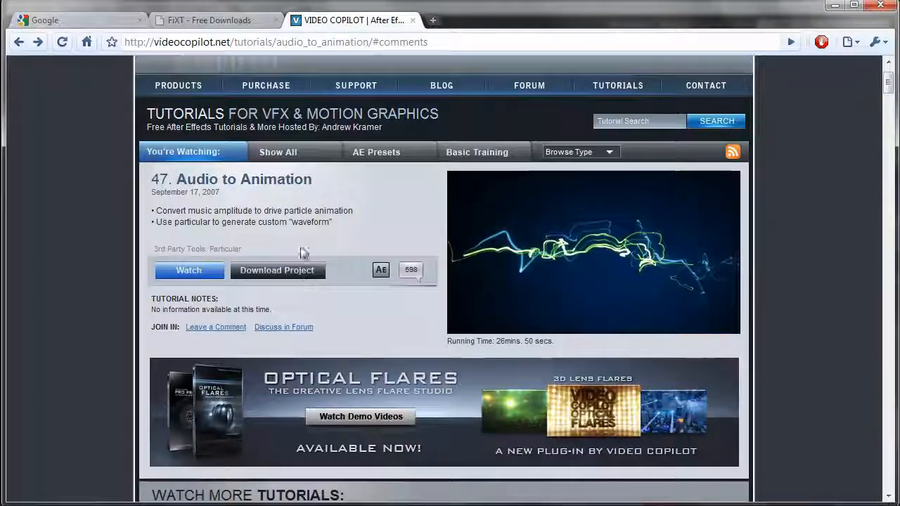